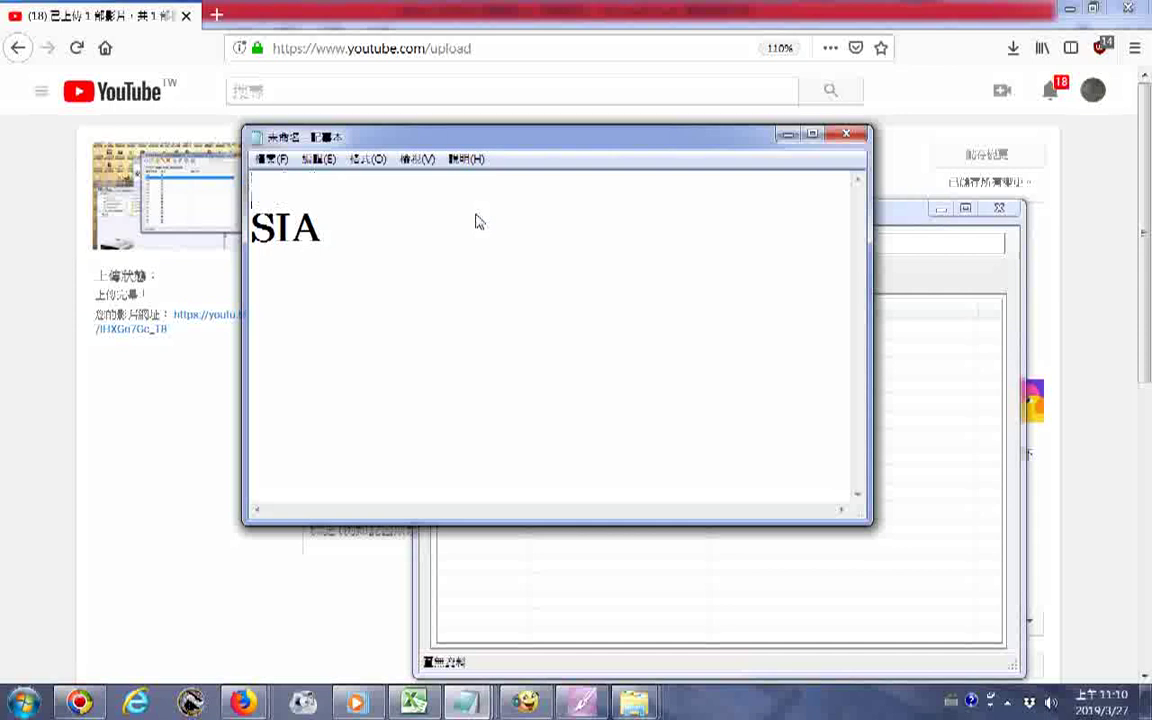
Switch to Chinese Zhuyin input and enter the character 厙 on the line above SIA, using the reading ㄕㄜˋ
key(ctrl+shift)
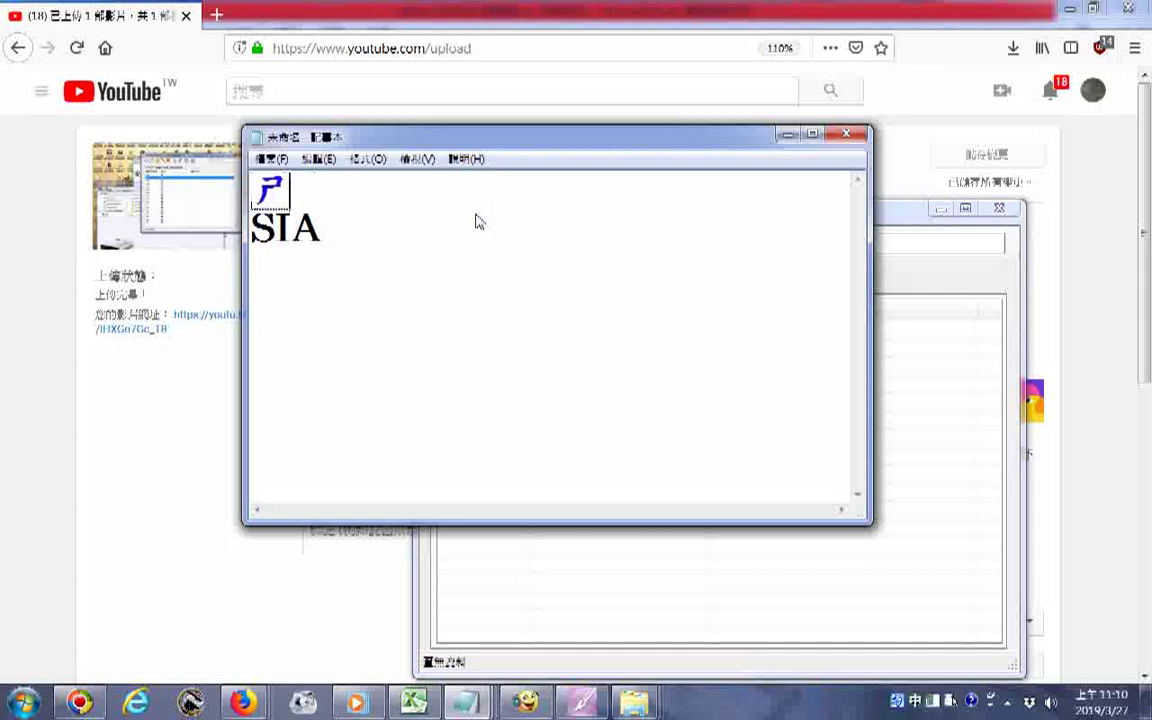
text(ㄜ)
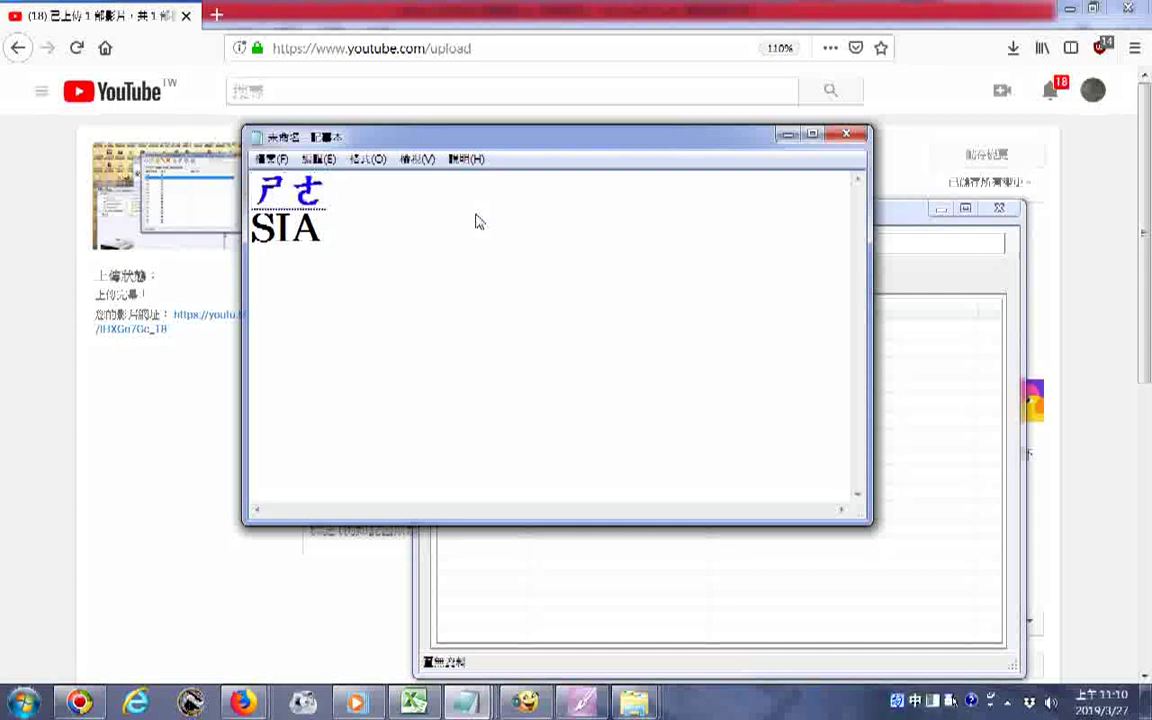
text(4)
key(Down)
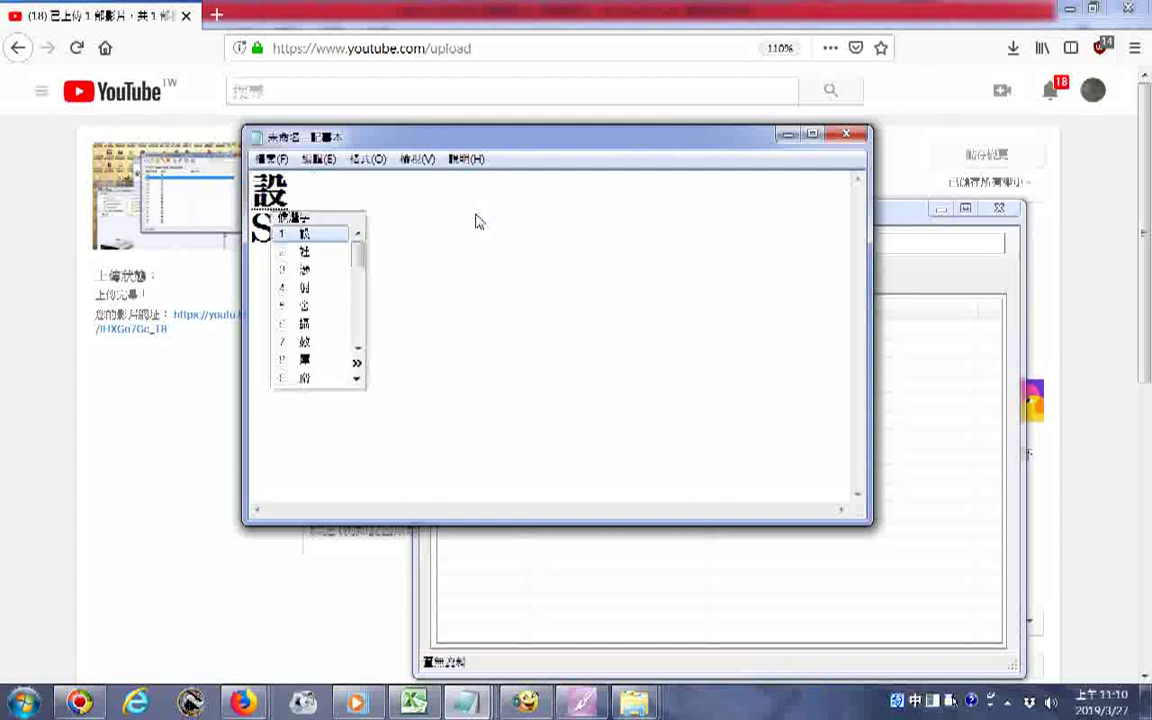
key(Right)
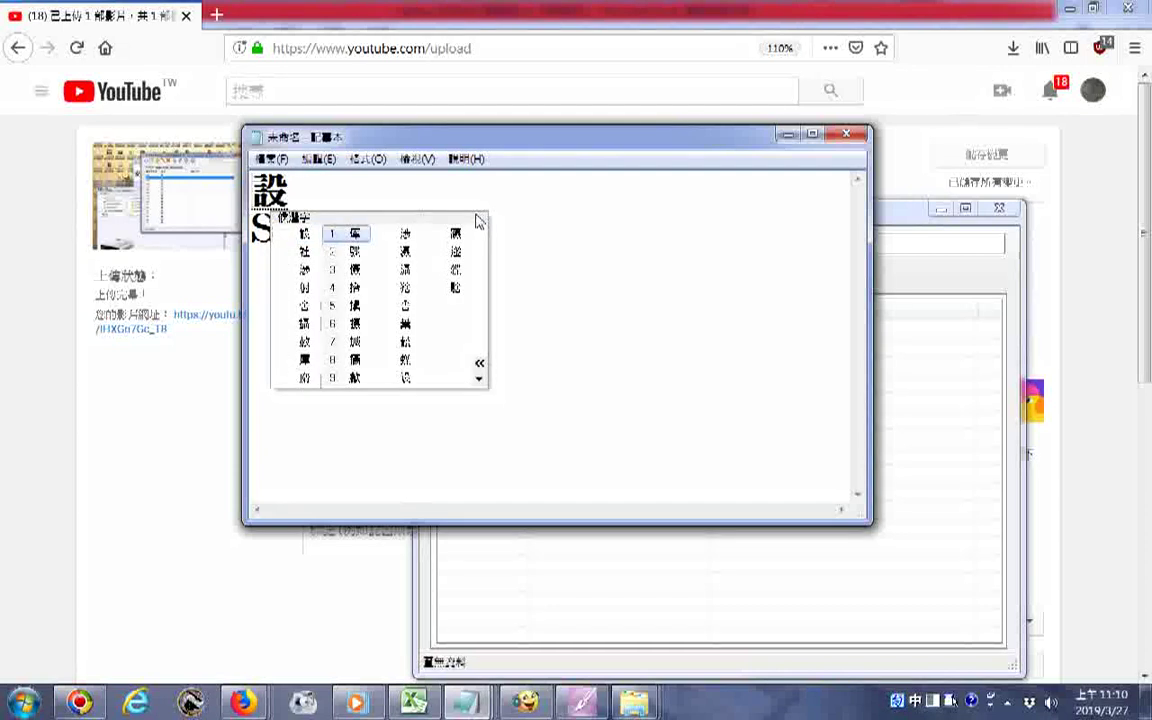
key(Down)
key(Down)
key(Down)
key(Down)
key(Down)
key(Down)
key(Down)
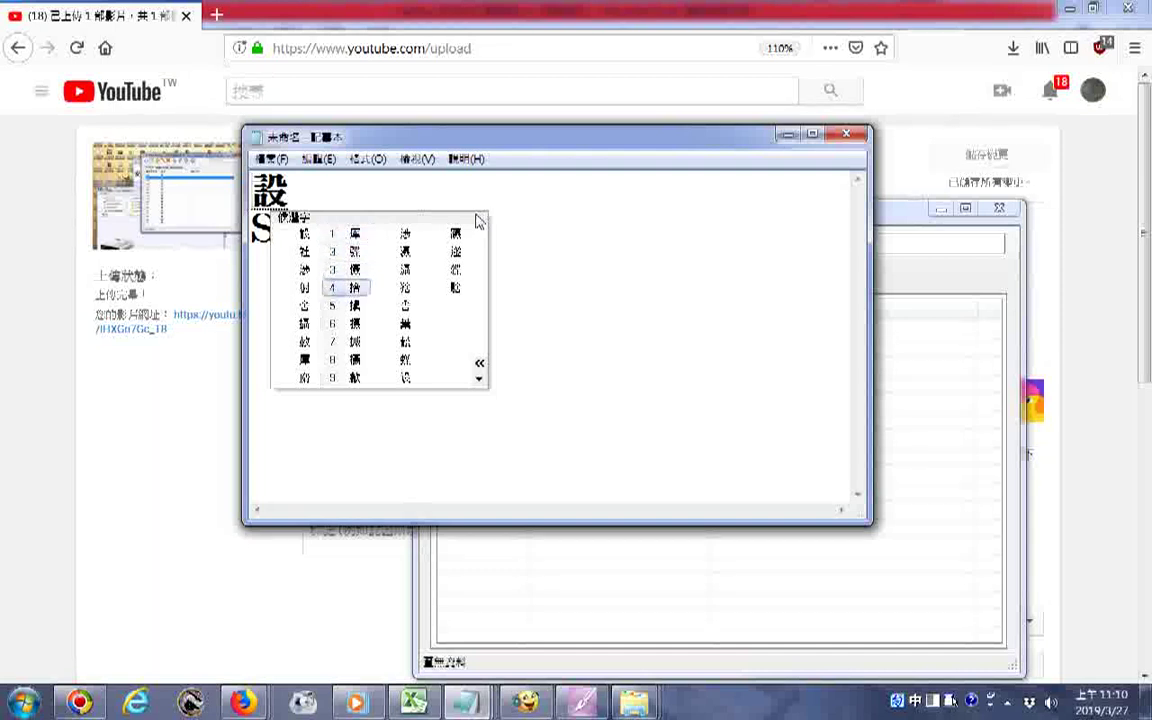
key(Left)
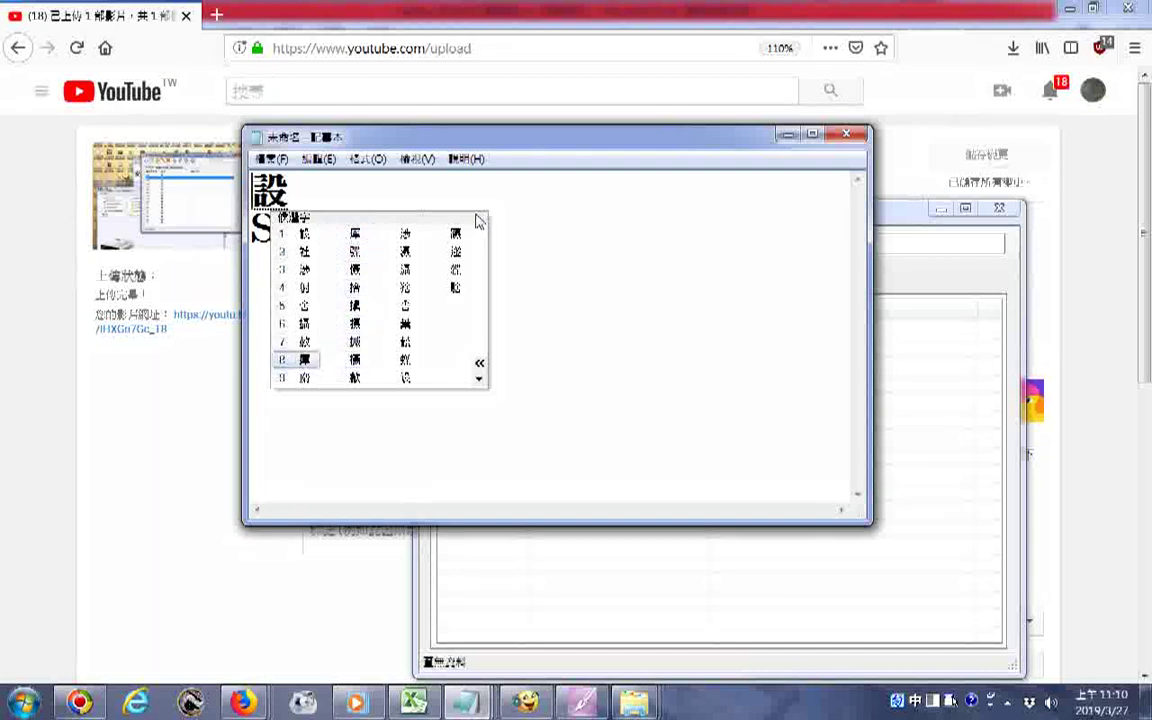
key(Return)
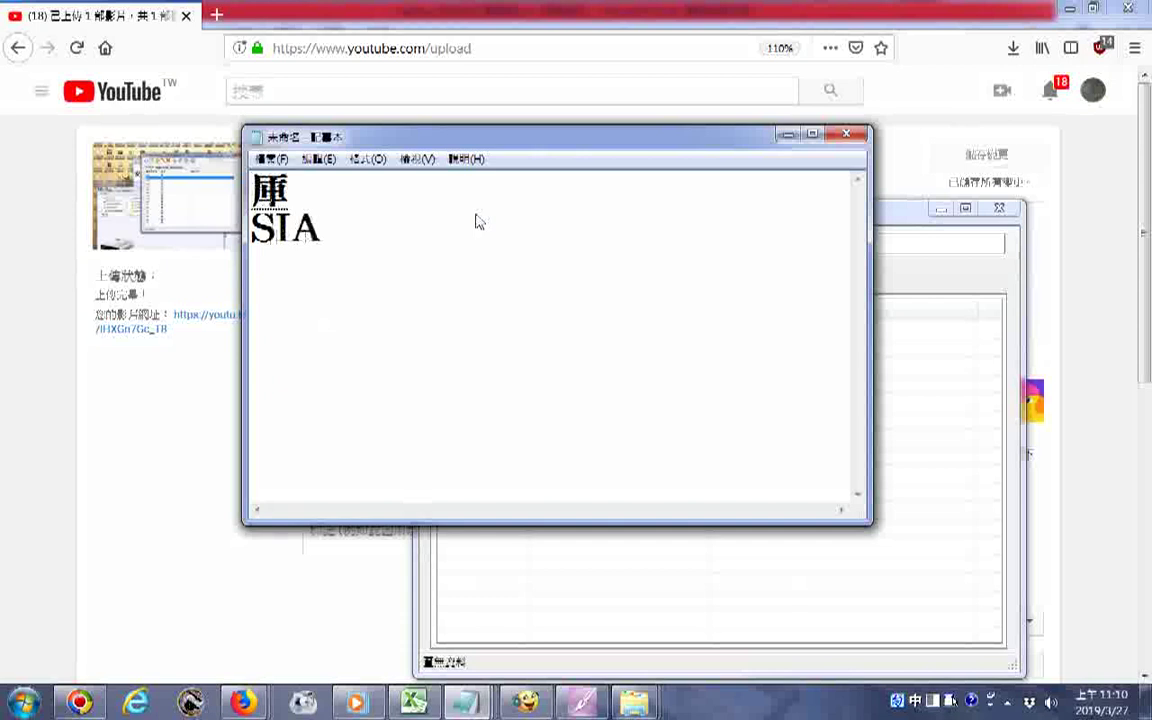
Add the Zhuyin reading ㄕㄜˋ as phonetic symbols after the character 厙
key(space)
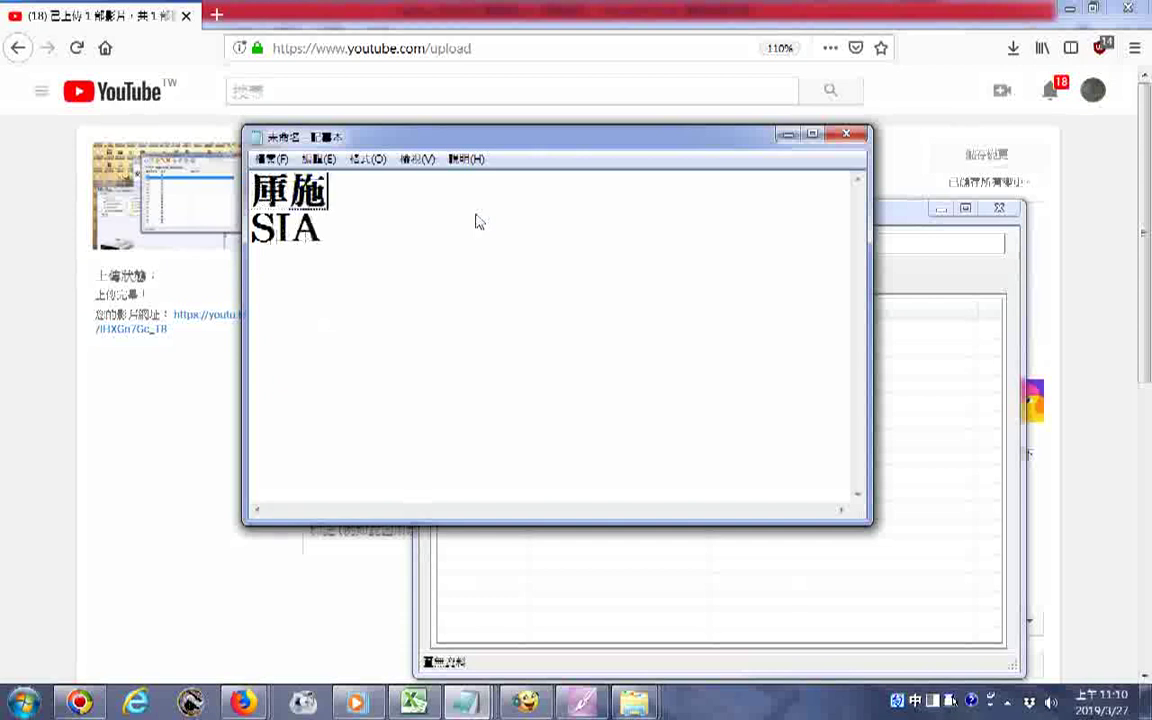
key(Down)
key(Down)
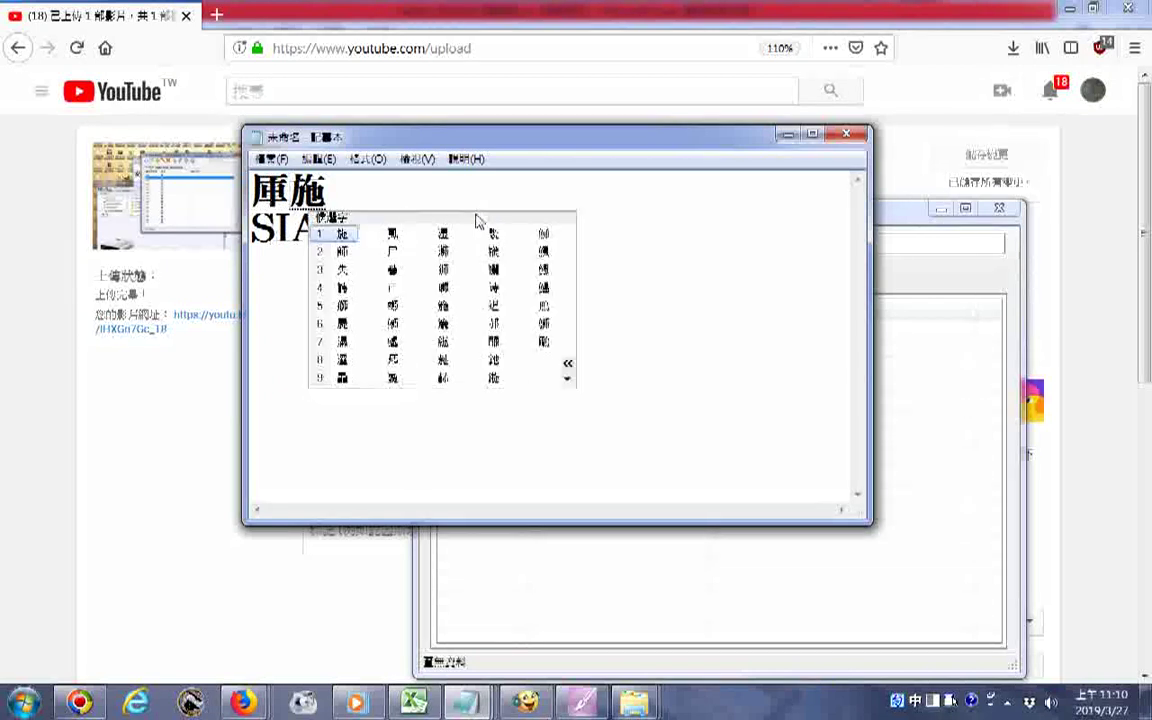
key(Down)
key(Down)
key(Down)
key(Right)
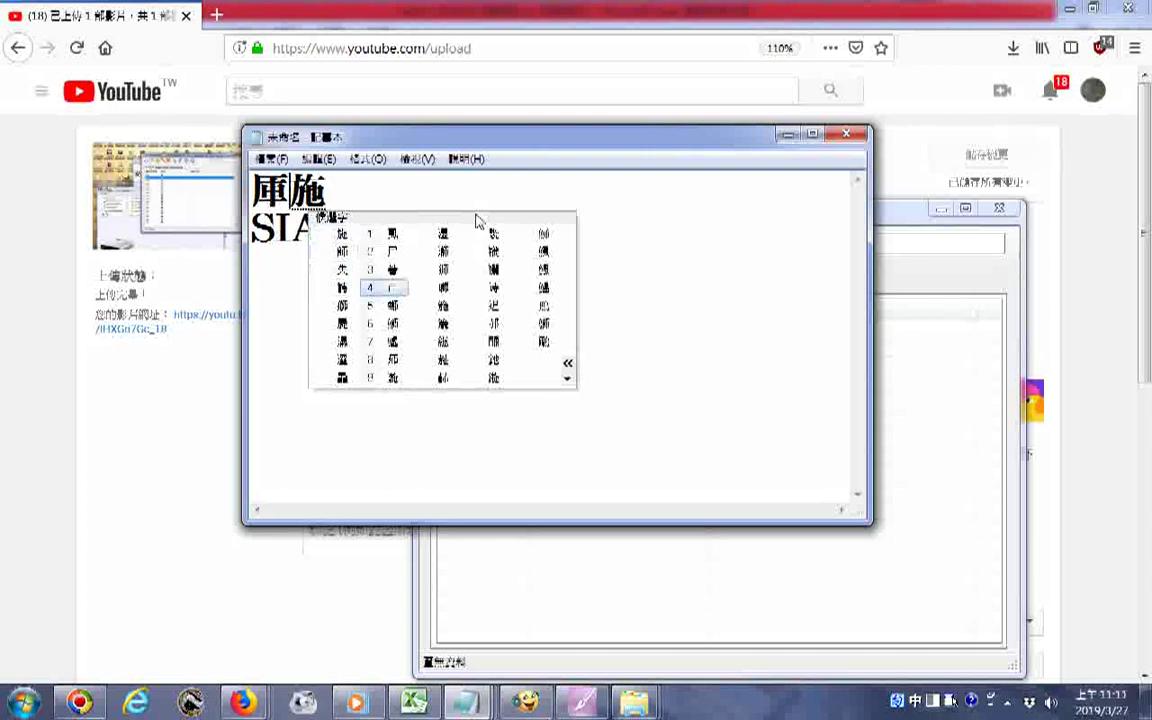
key(Return)
text(k)
key(space)
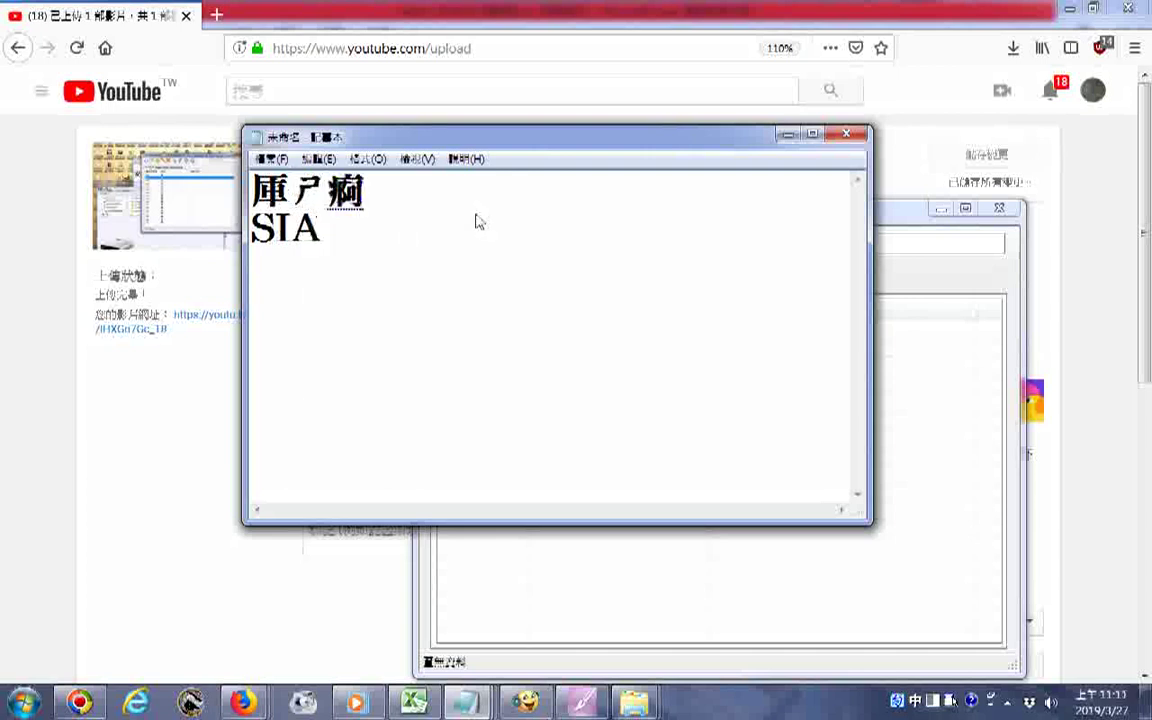
key(Down)
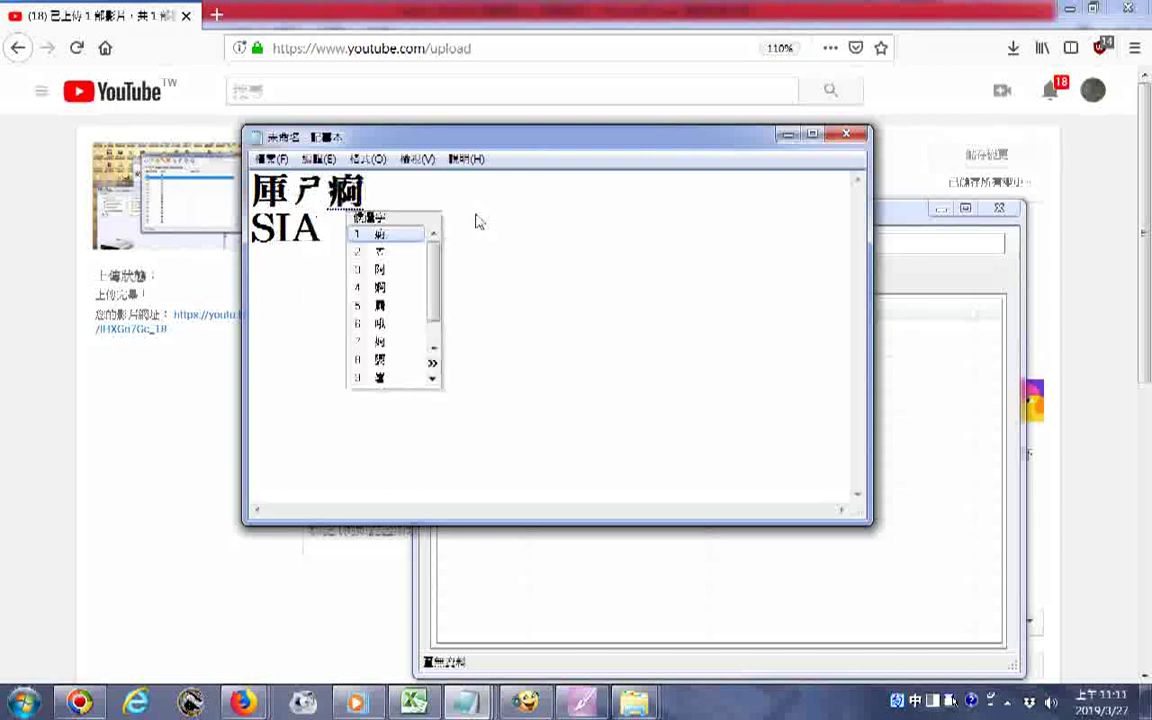
key(Escape)
key(Return)
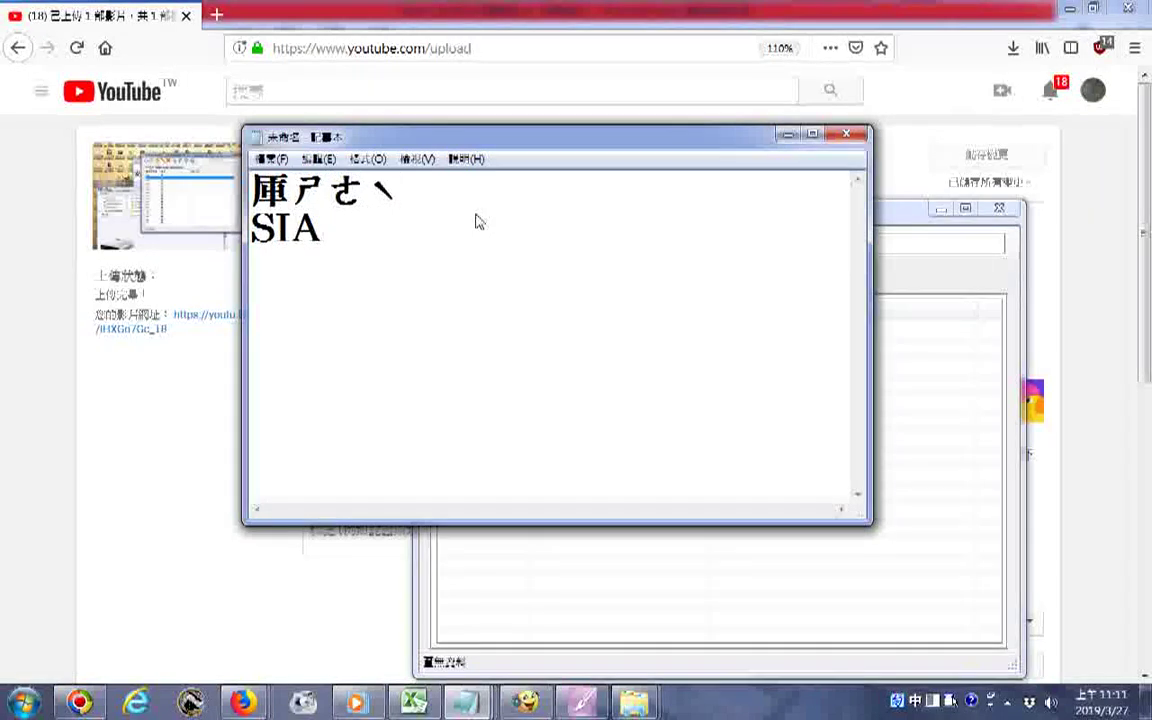
Copy the character 厙 from the first line of the note
drag(290, 198, 266, 193)
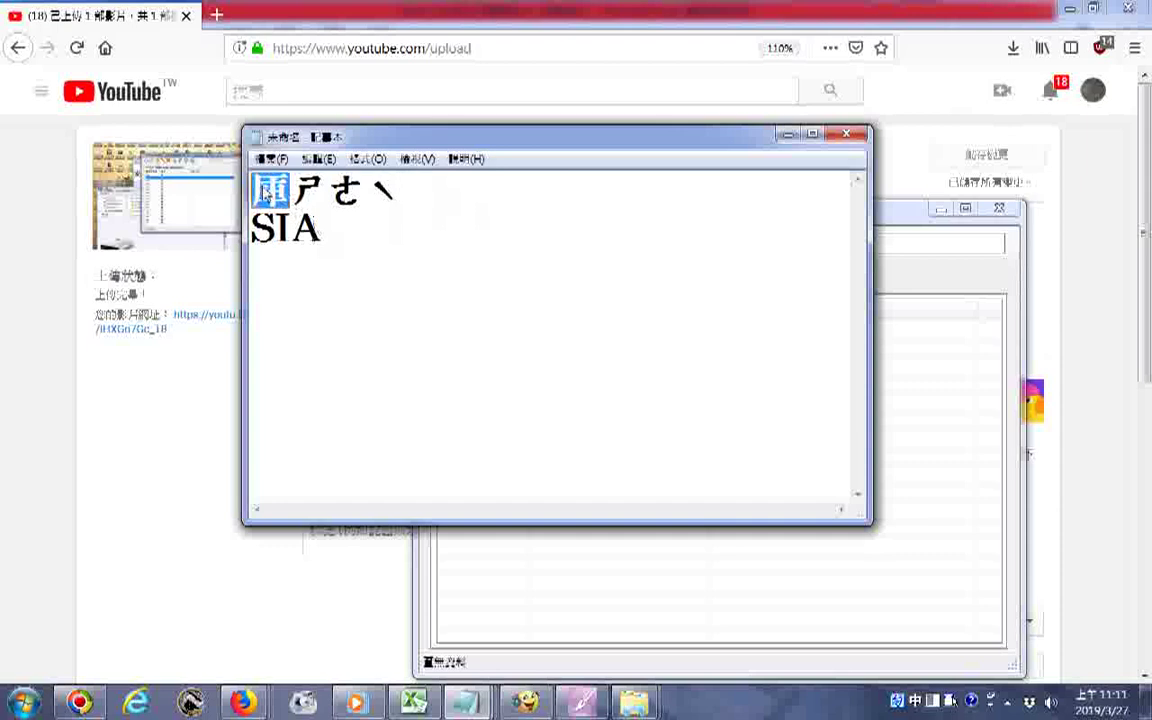
right_click(264, 193)
click(330, 240)
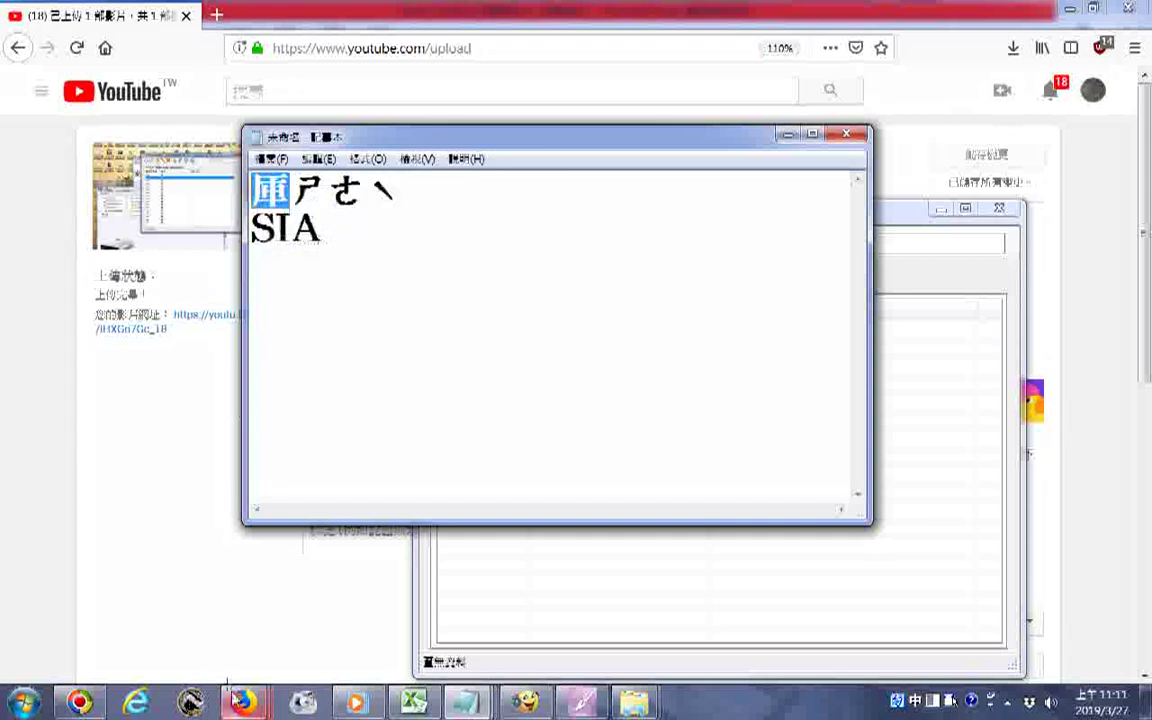
Switch to Firefox and open the uploaded video's youtu.be link in a new tab
mouse_move(240, 700)
click(116, 590)
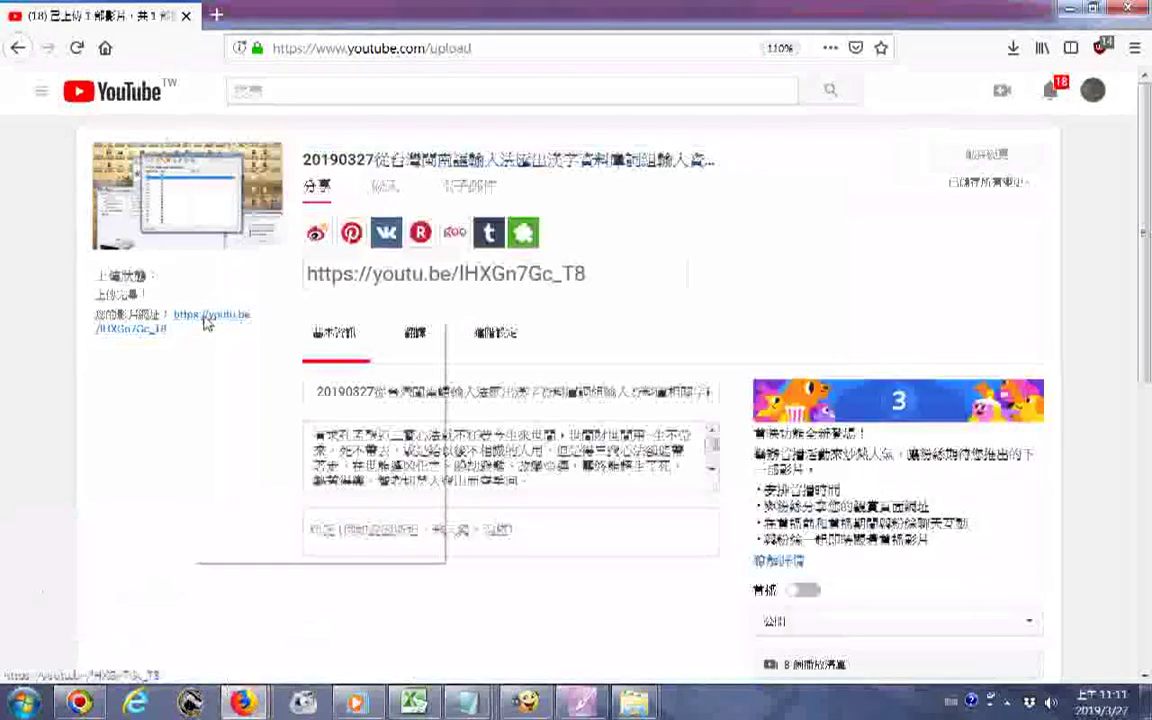
right_click(190, 318)
click(258, 332)
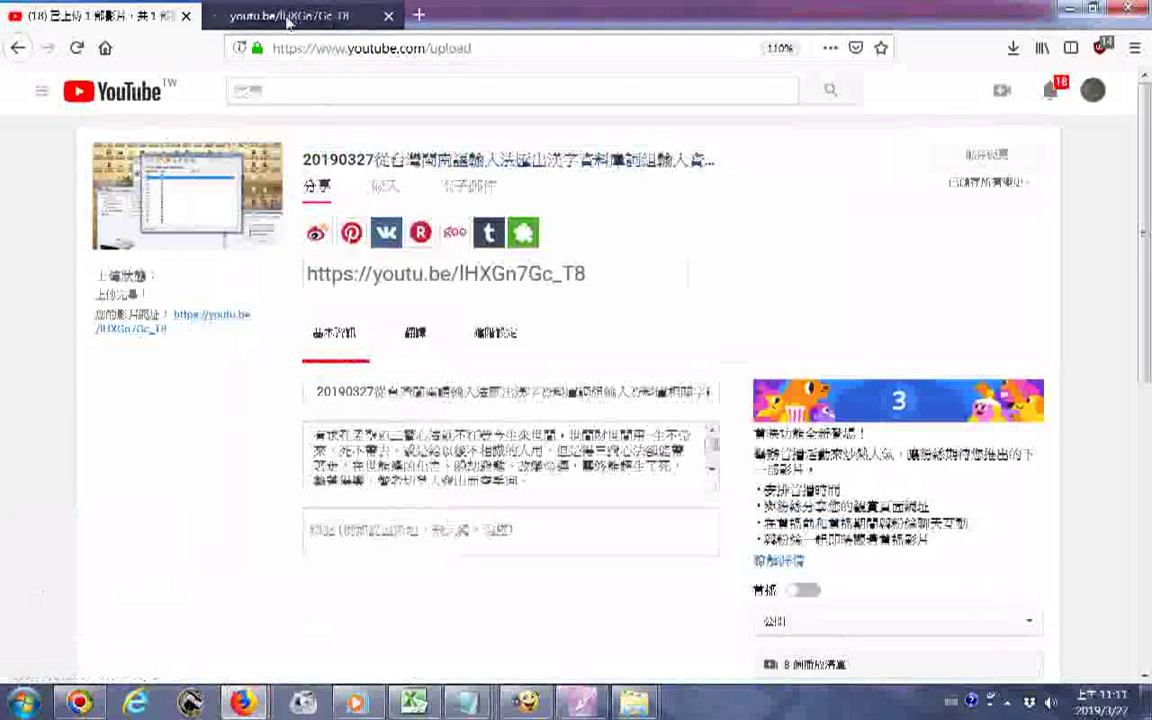
click(283, 22)
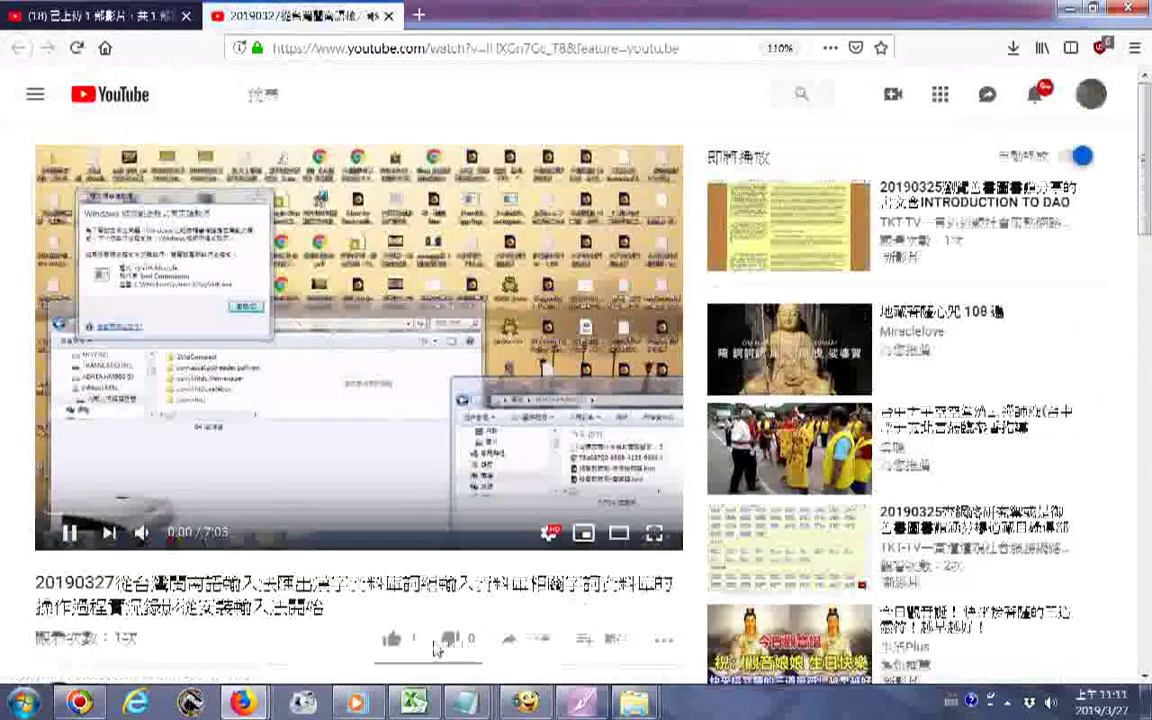
Like the uploaded video and save its page to the desktop as a complete web page
click(390, 638)
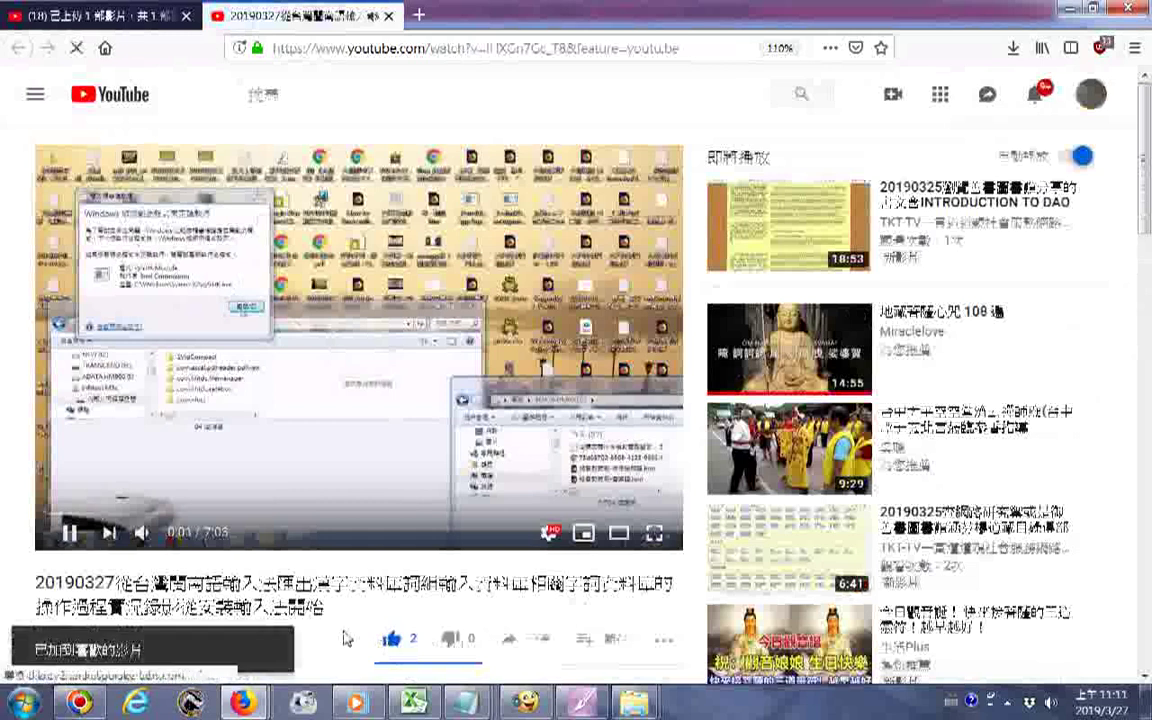
right_click(355, 603)
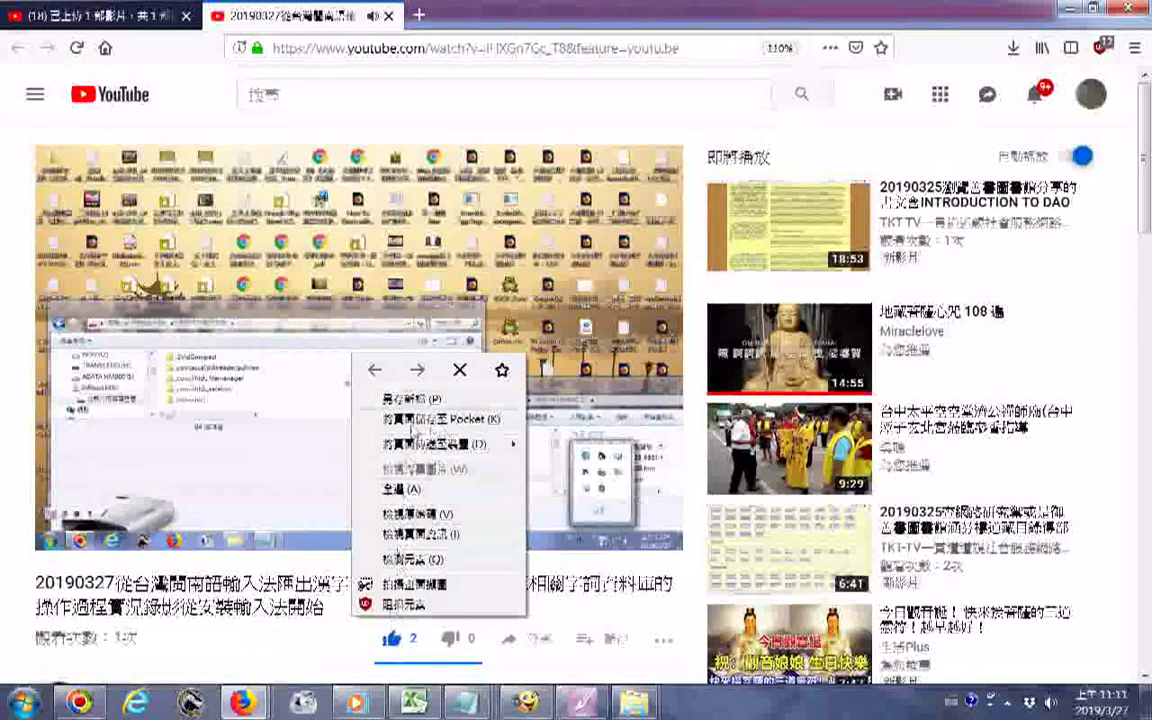
click(410, 399)
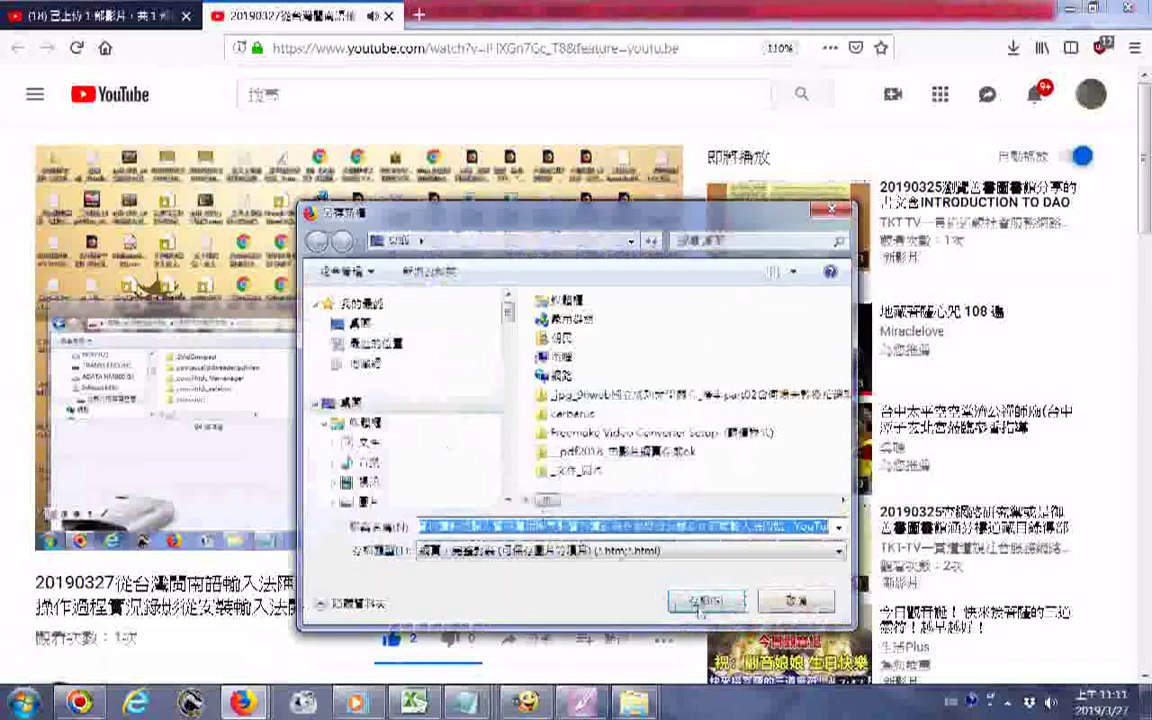
click(700, 600)
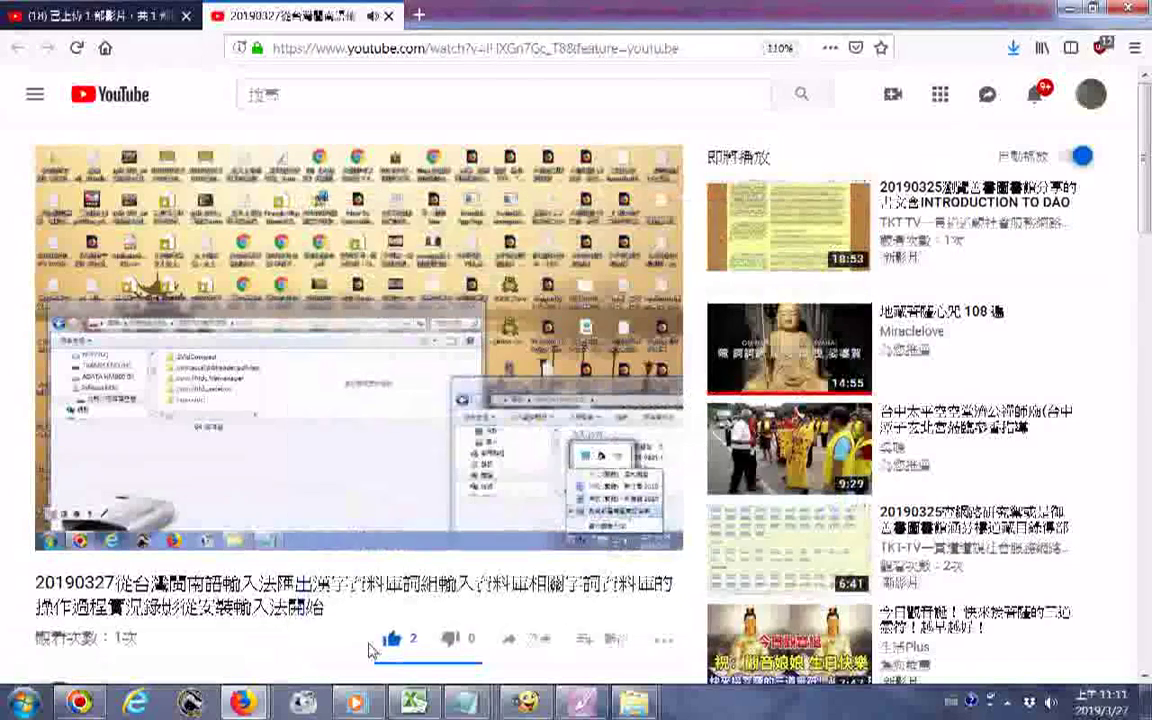
Play the video full screen and rewind to about 0:26 to review how the input method's character database is opened
click(663, 535)
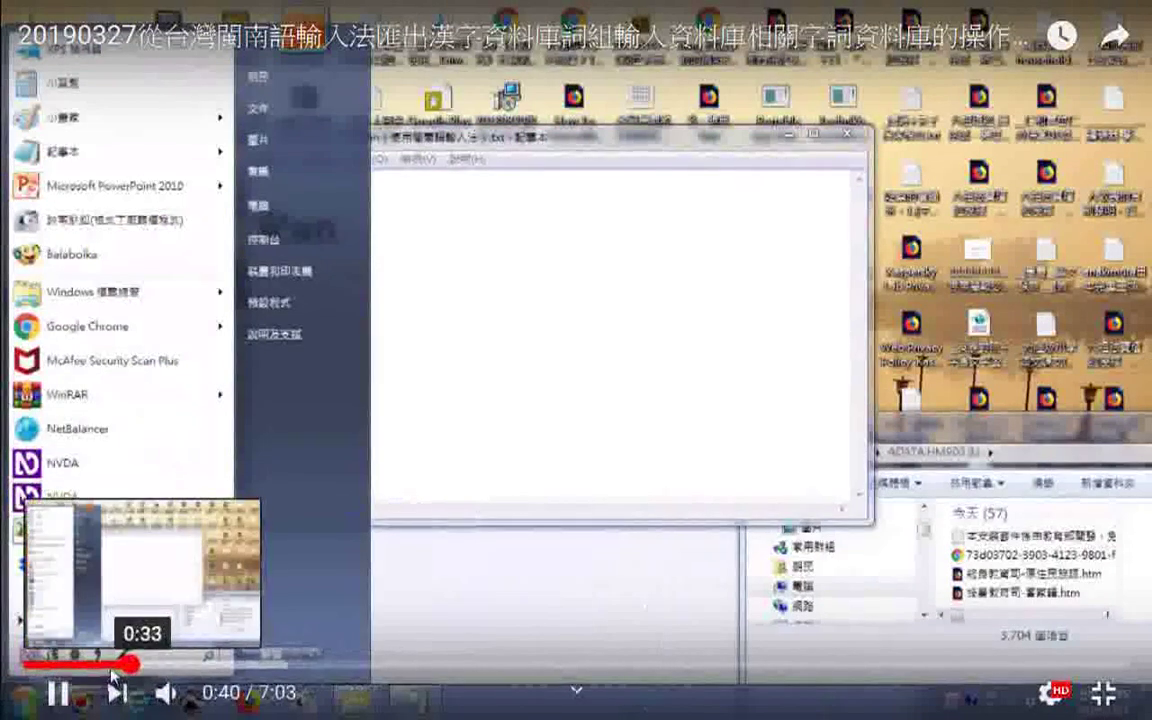
click(110, 664)
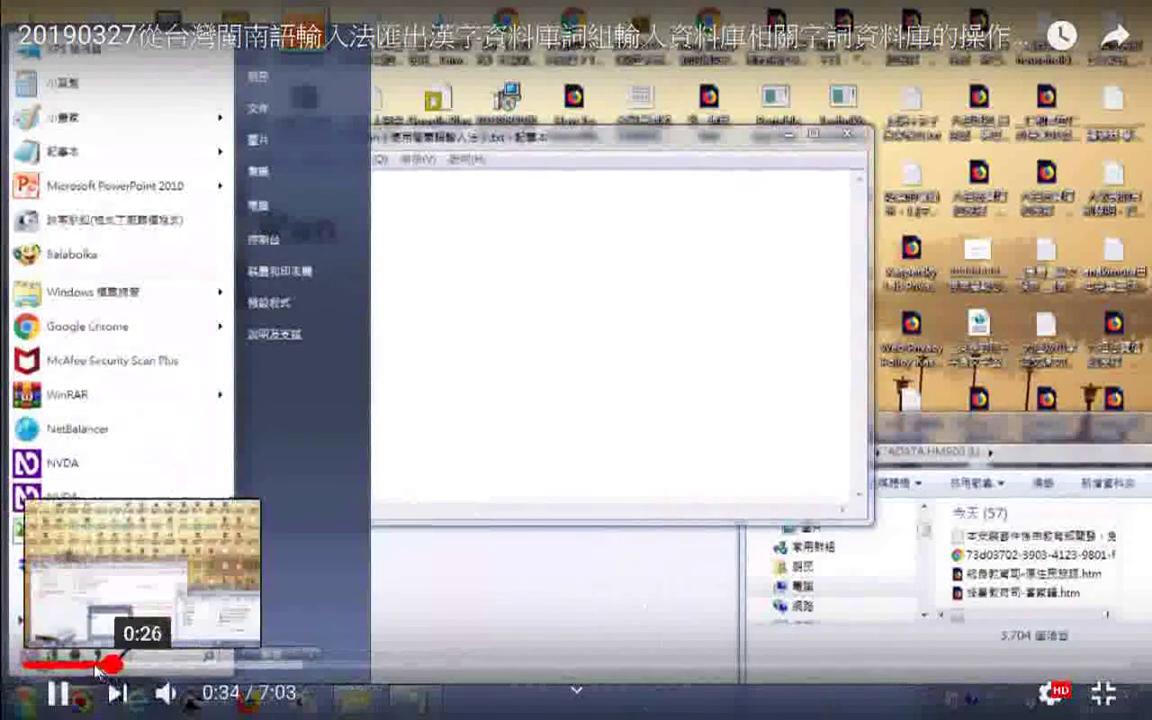
click(80, 665)
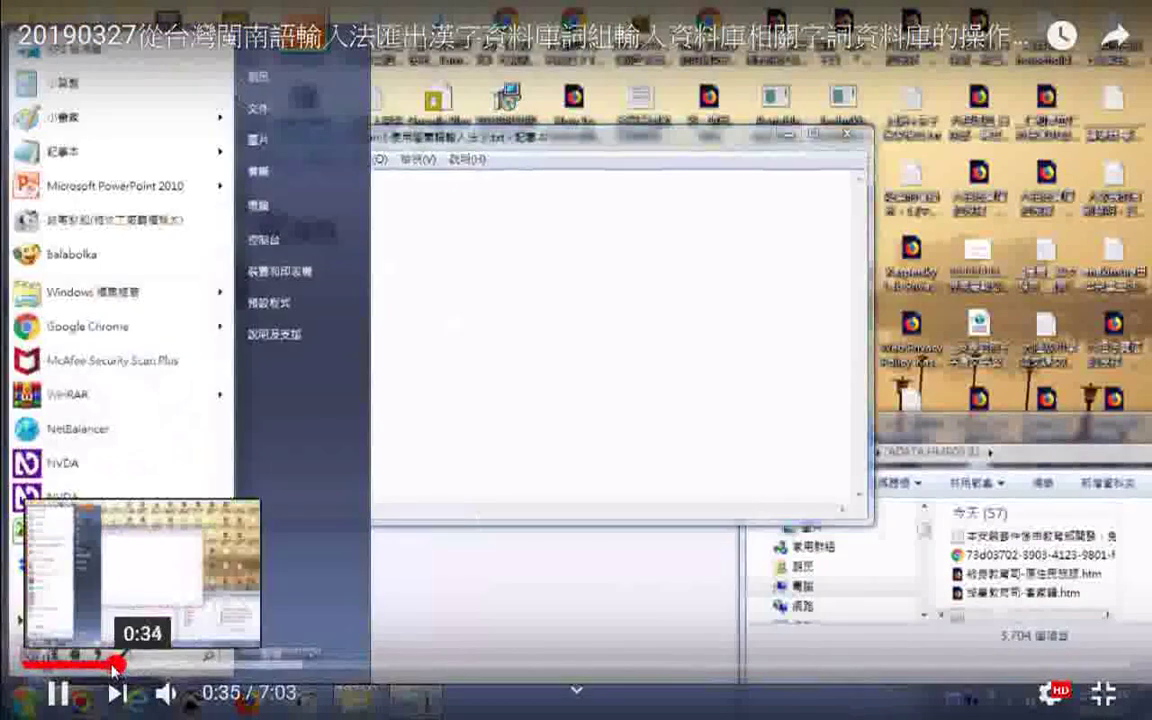
drag(115, 665, 96, 665)
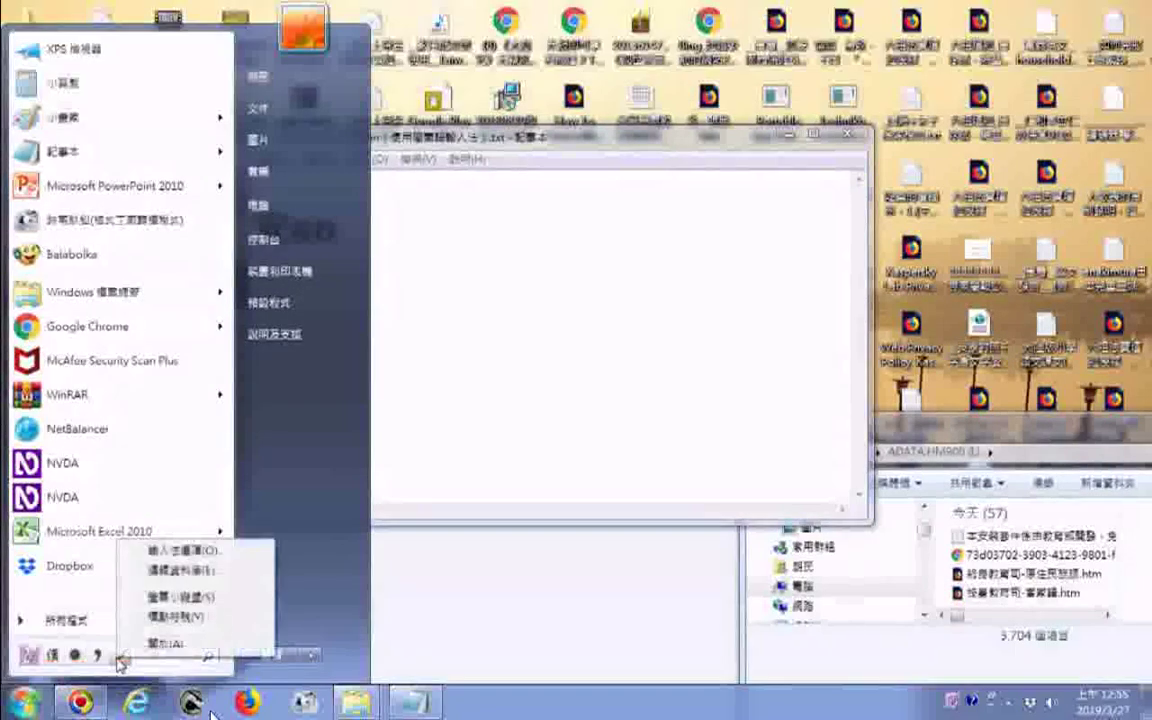
mouse_move(210, 714)
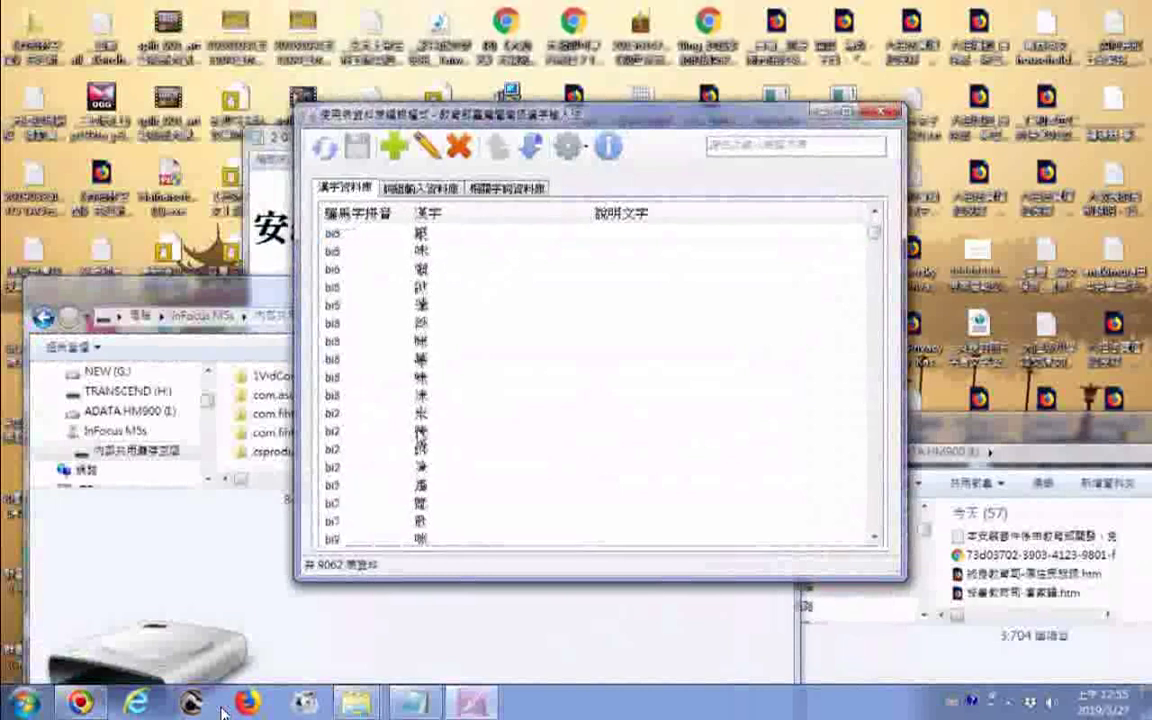
mouse_move(201, 641)
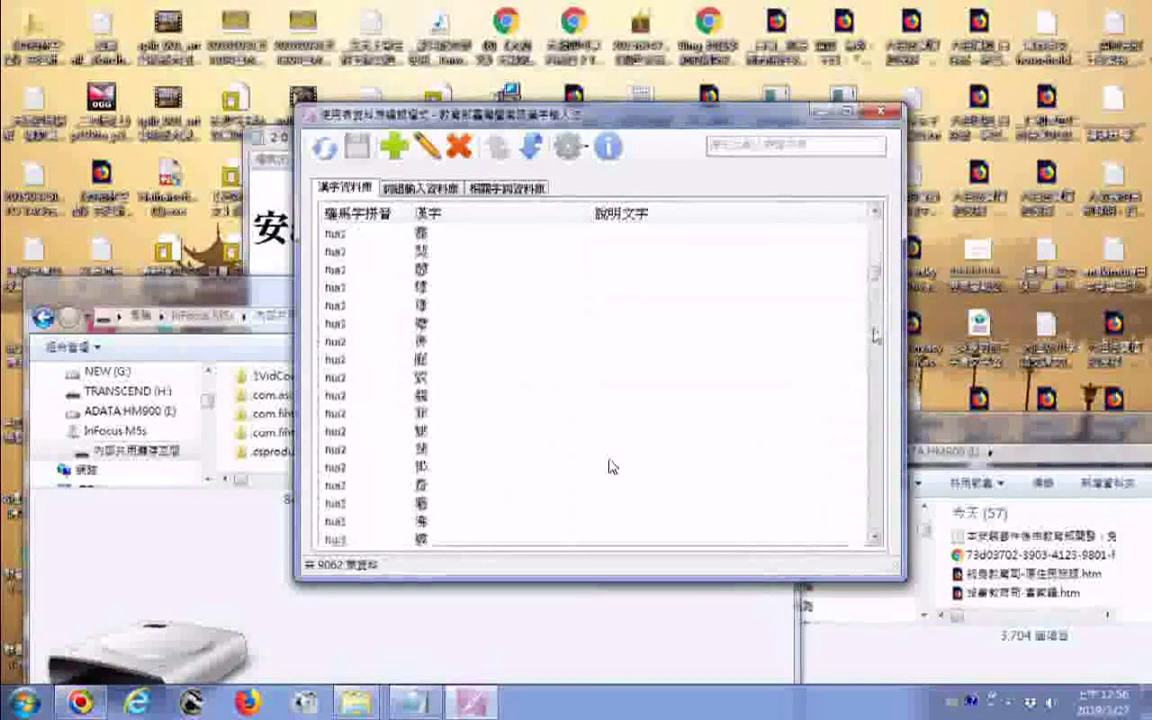
mouse_move(485, 548)
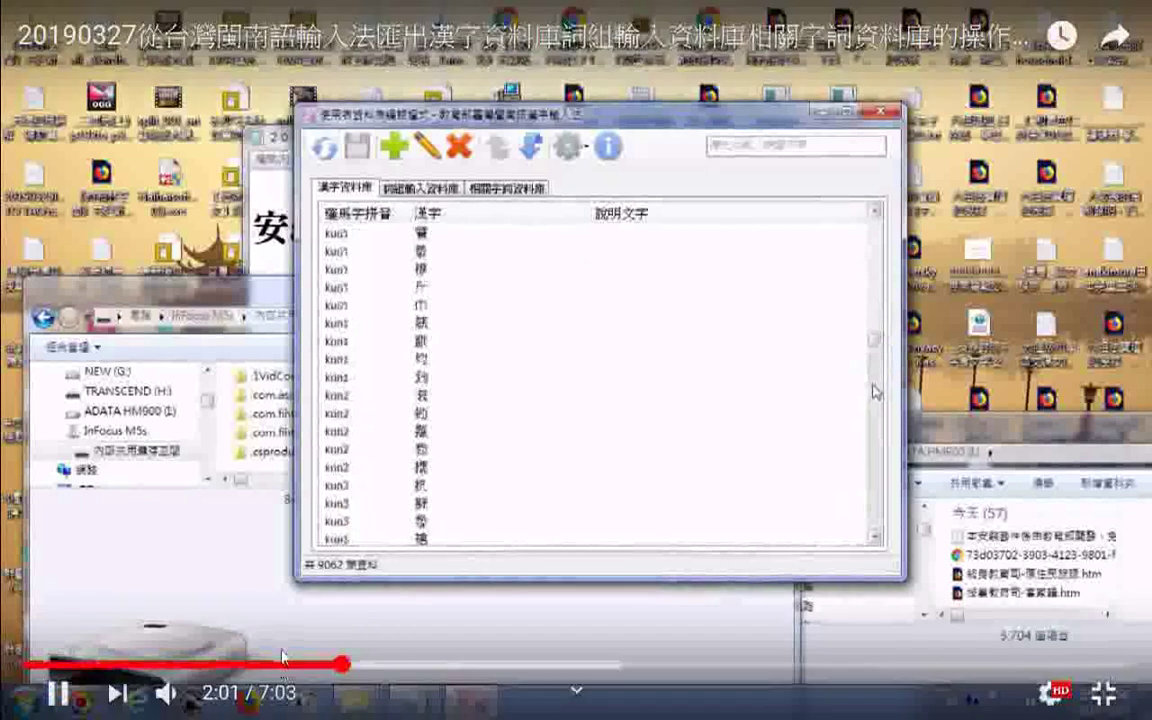
Skim the full-screen video from about 2:10 to 3:54 to review the input method's character database list
click(362, 665)
click(382, 666)
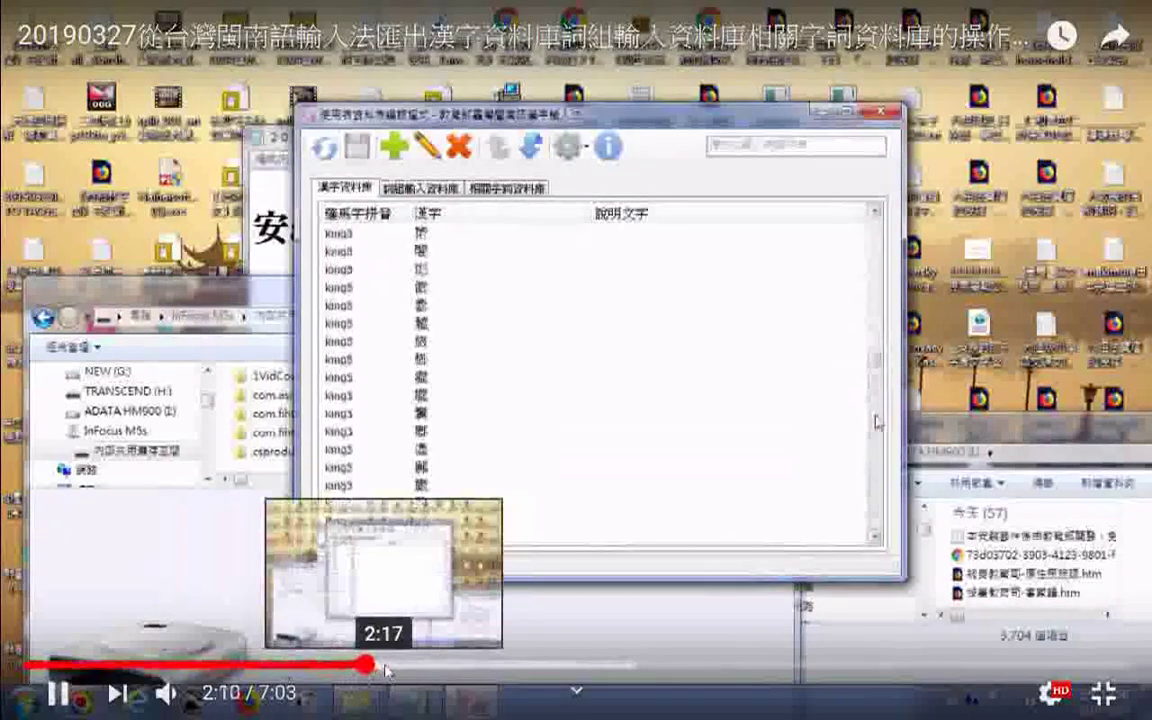
click(415, 667)
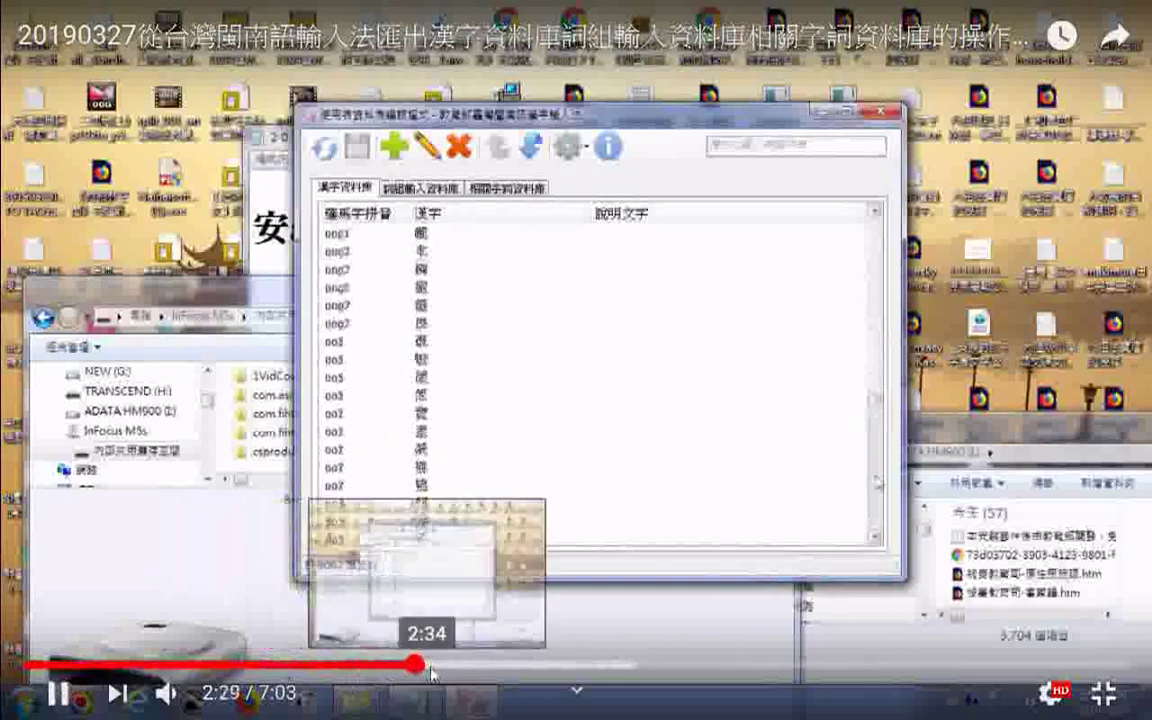
click(433, 667)
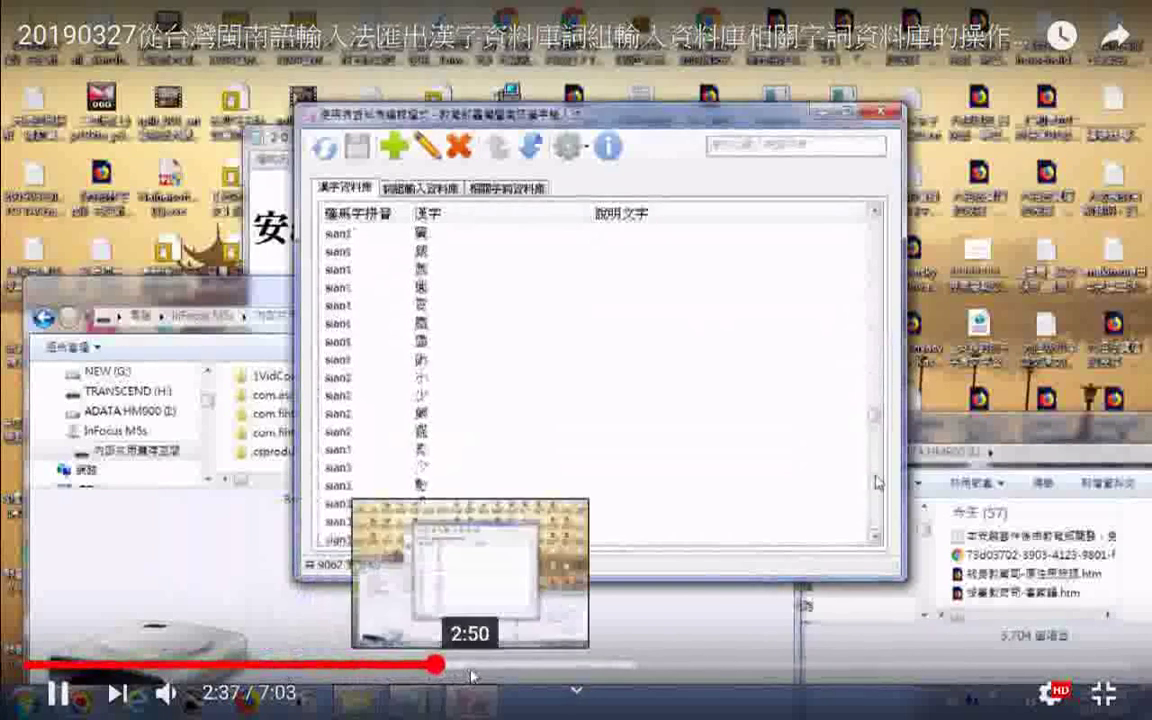
click(468, 666)
click(521, 667)
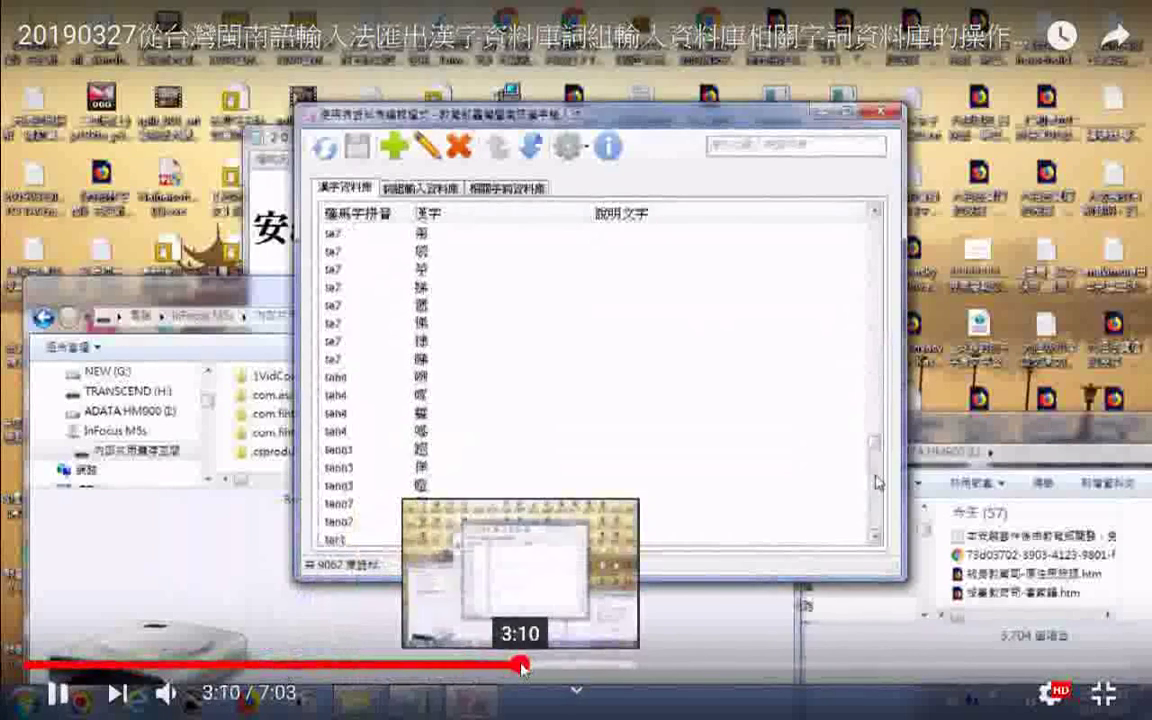
click(574, 667)
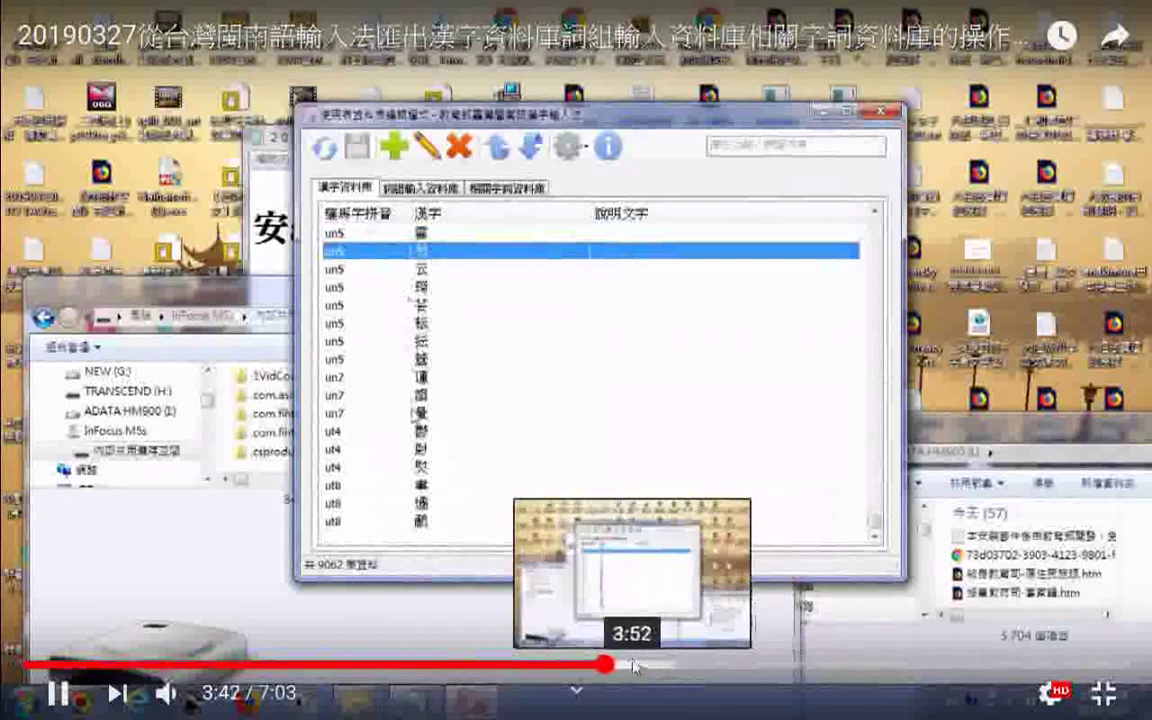
click(630, 664)
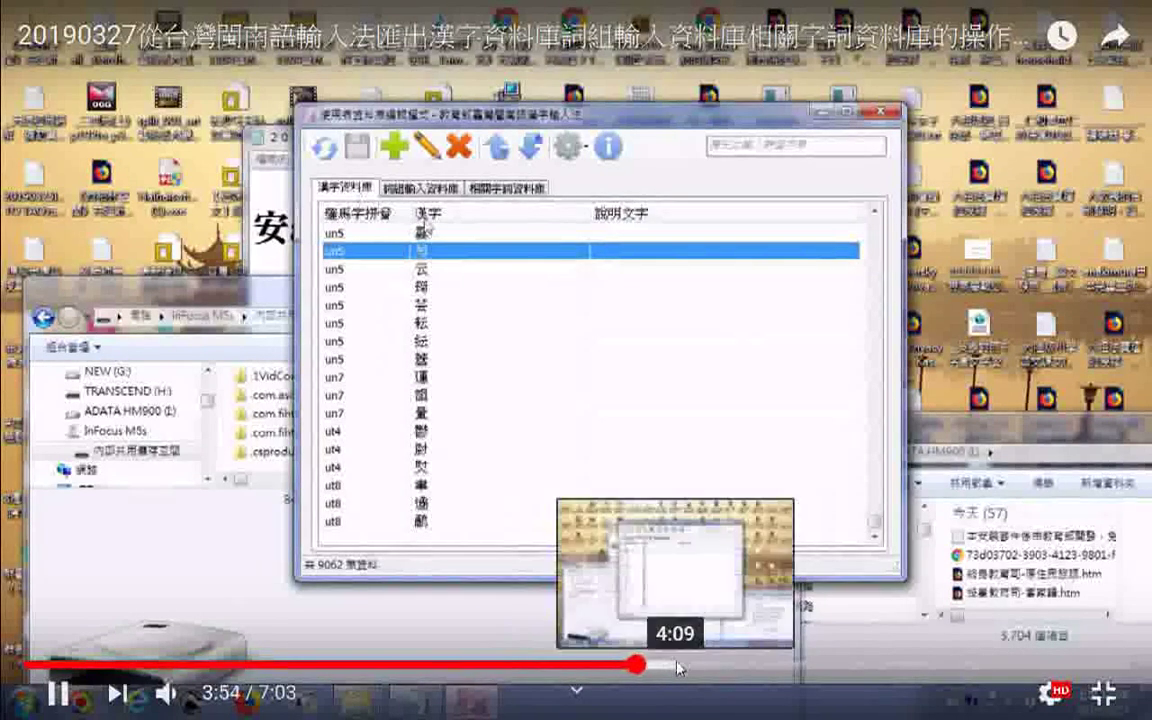
Skim the video on to 5:36 to review the related-word database and the export of the tables to an xls file
click(678, 668)
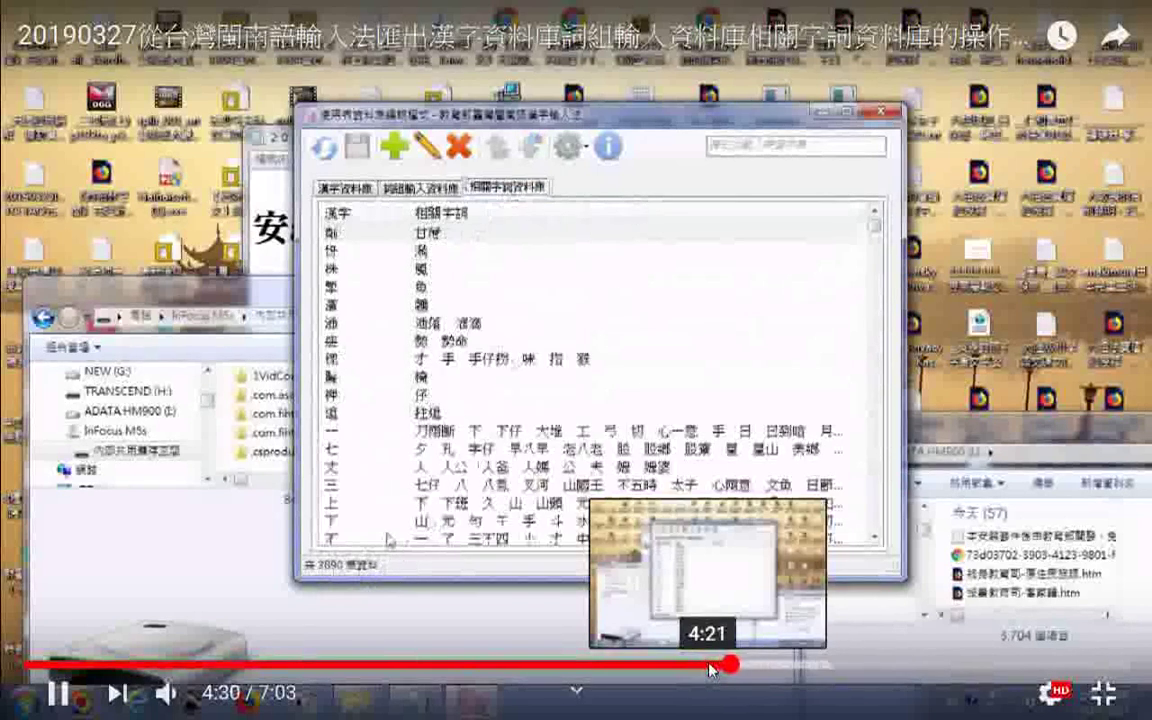
click(748, 666)
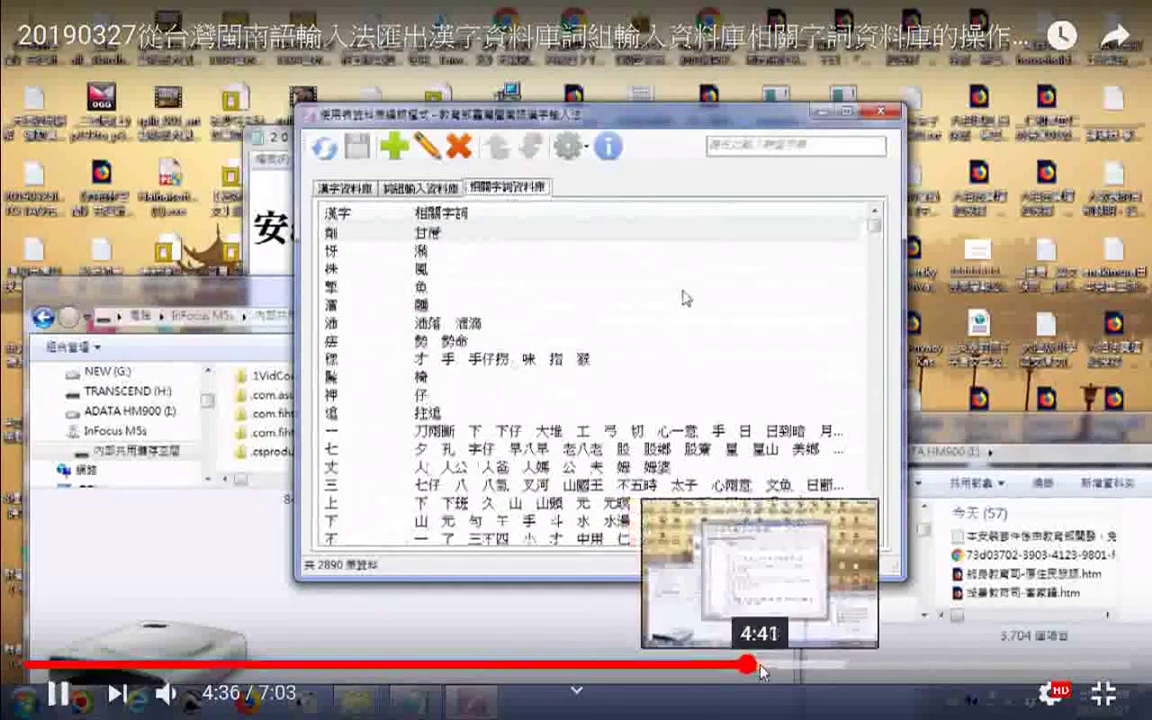
click(764, 666)
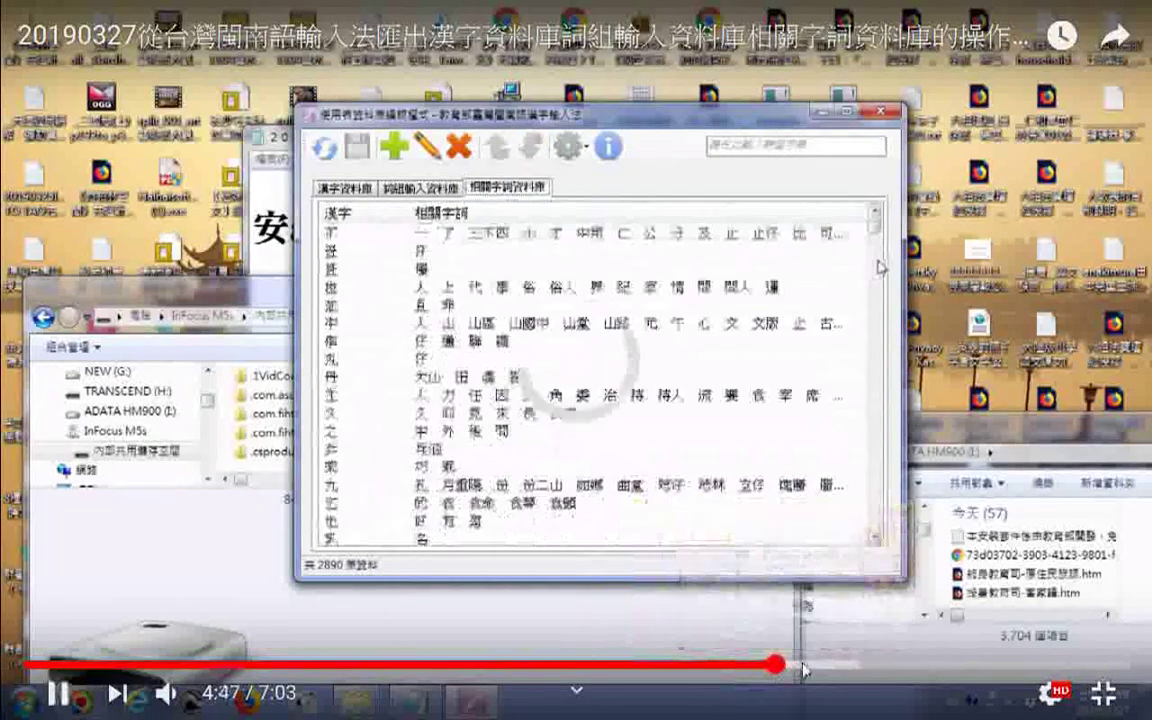
click(808, 665)
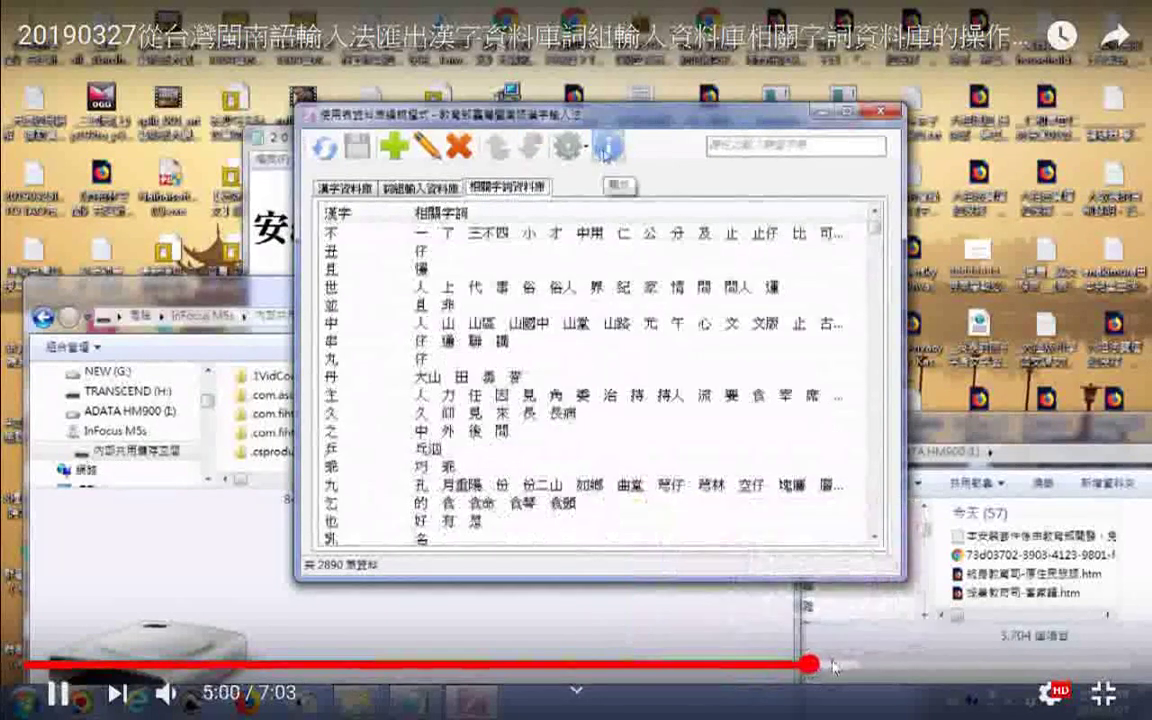
click(832, 665)
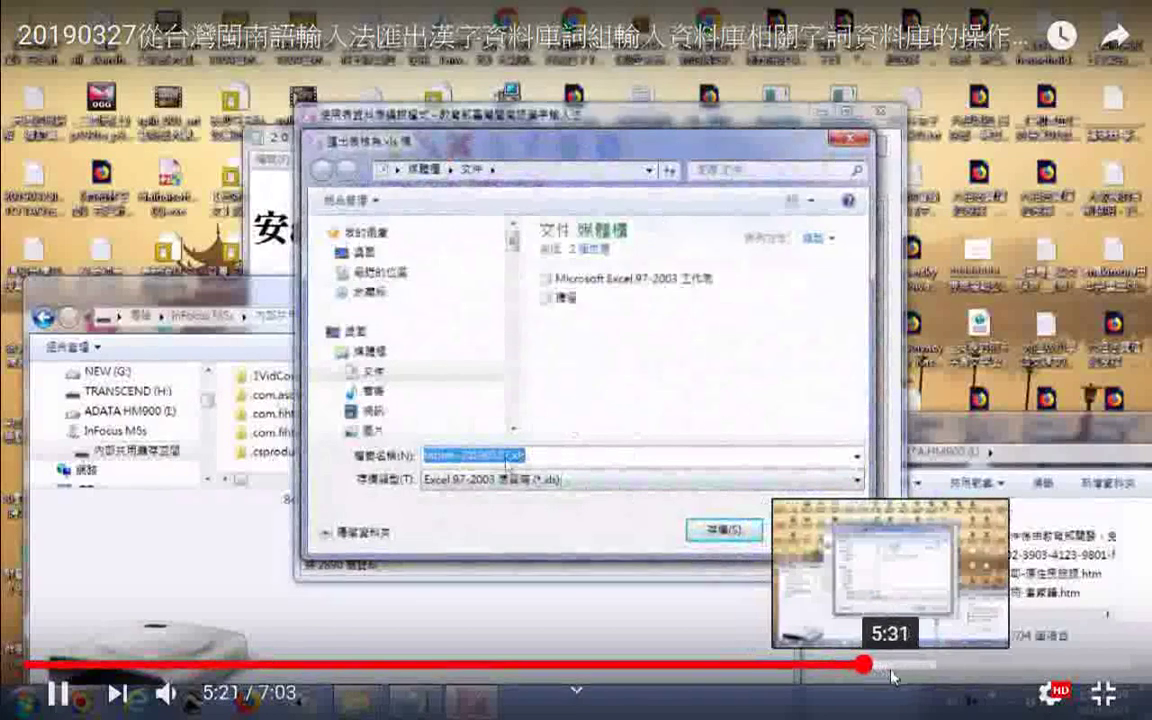
click(901, 668)
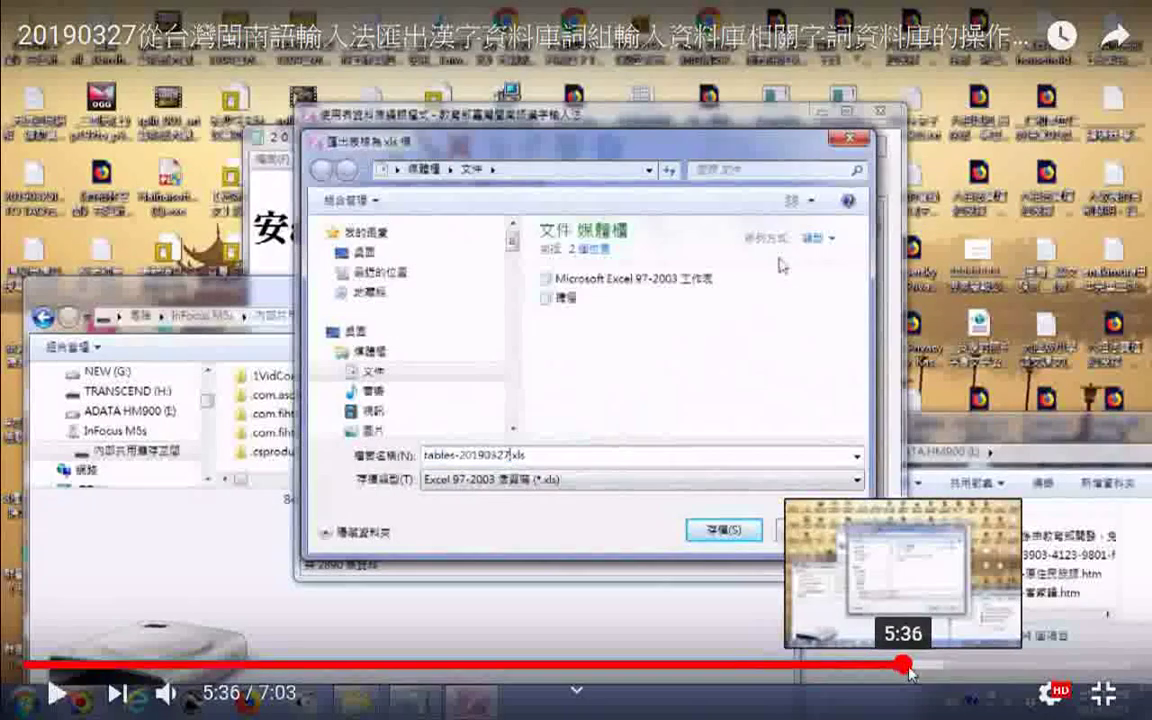
Skim the rest of the video from about 5:56 to its end to review the table options and the exported spreadsheet
click(934, 670)
click(956, 666)
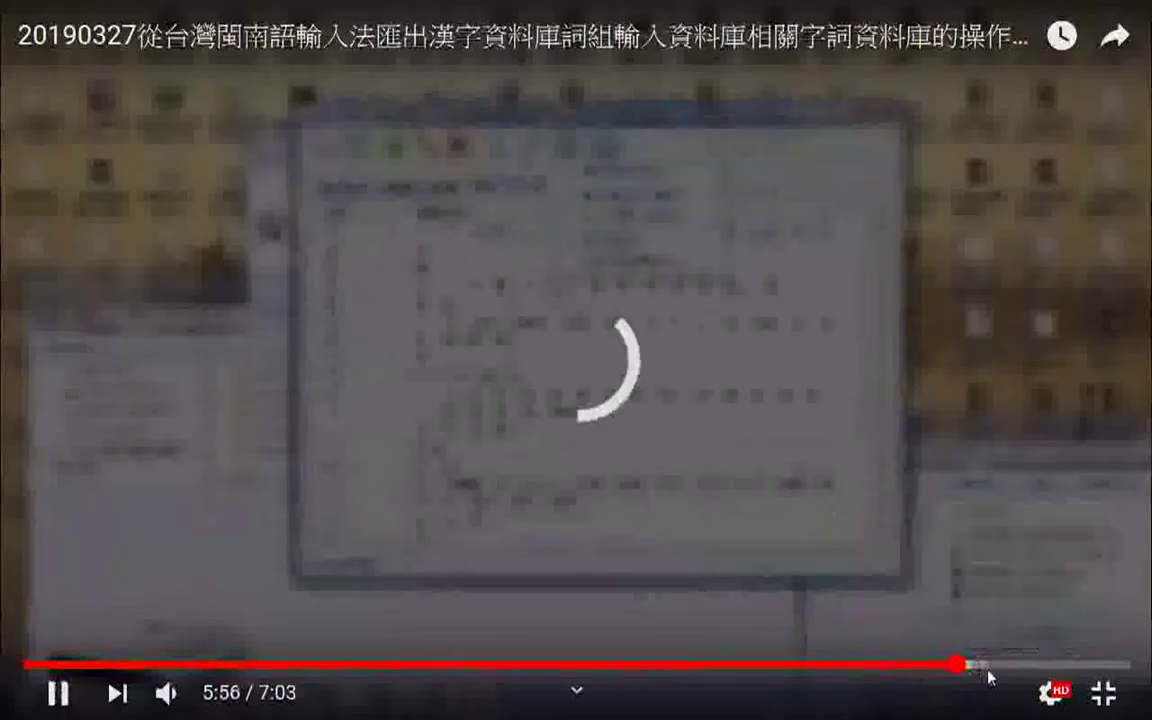
click(986, 666)
click(1007, 666)
click(1036, 668)
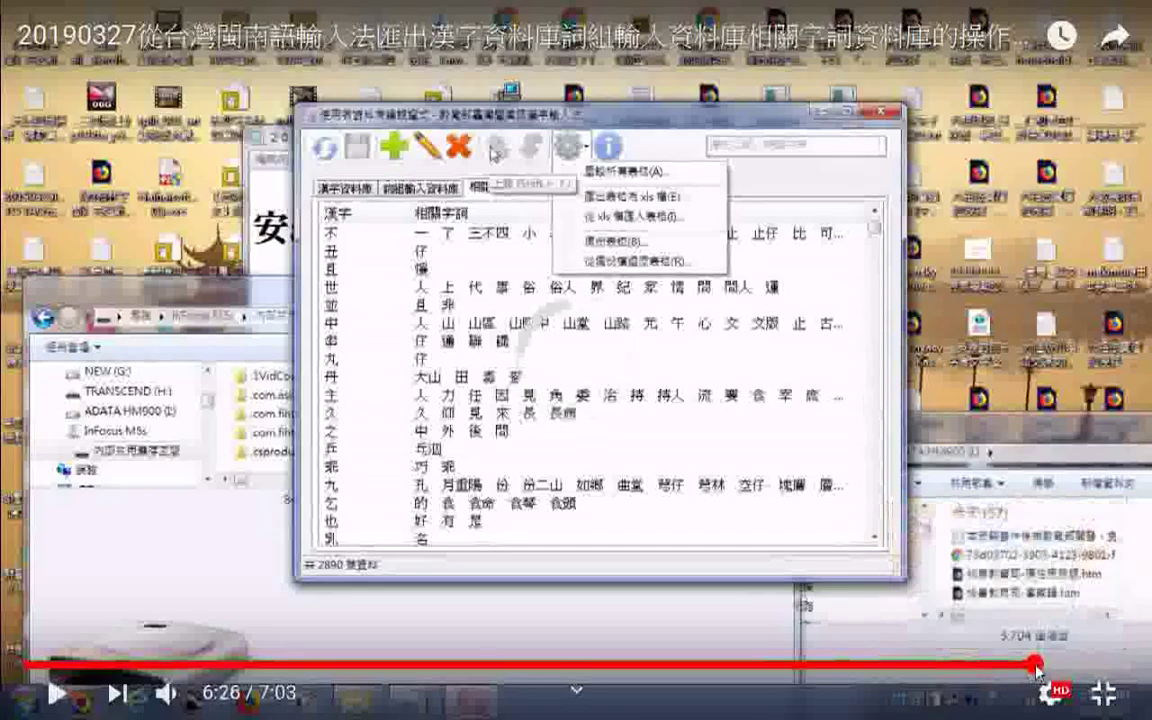
click(1063, 668)
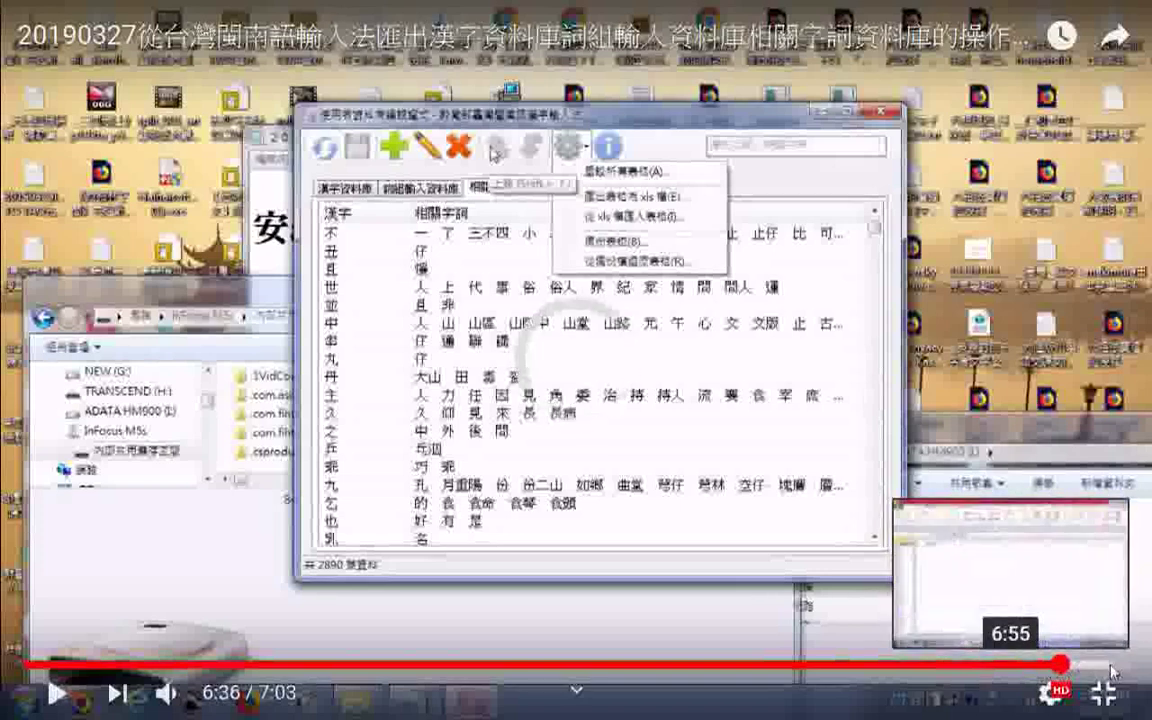
click(1103, 668)
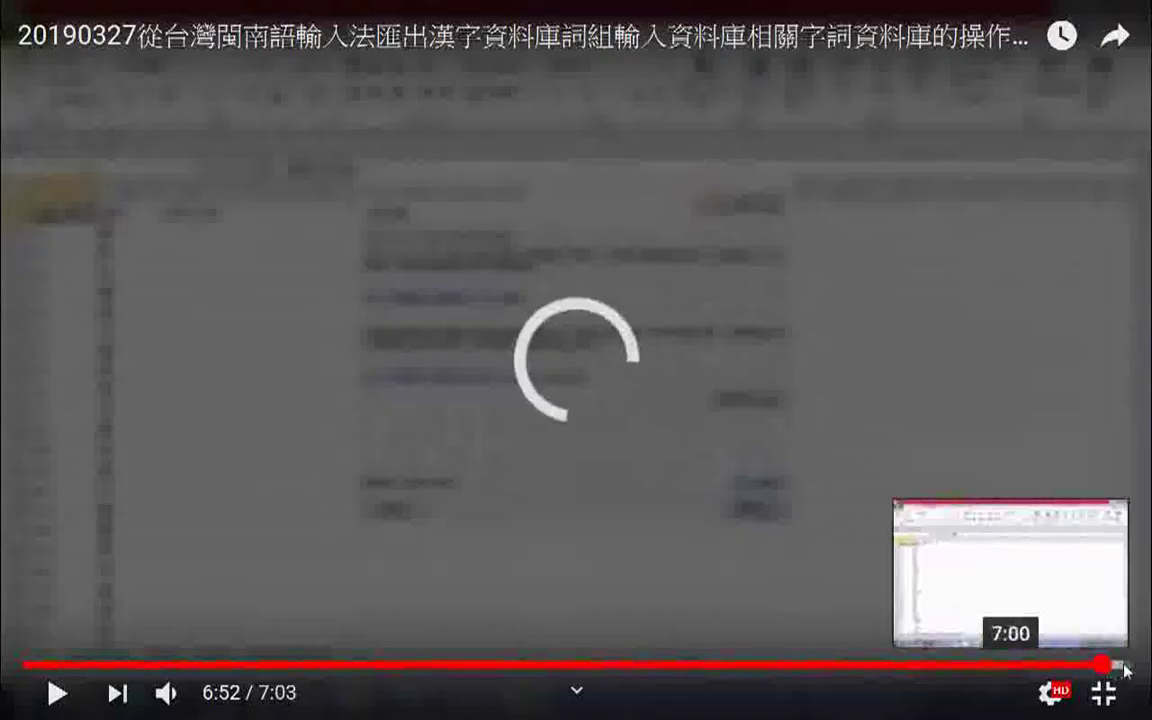
click(1116, 666)
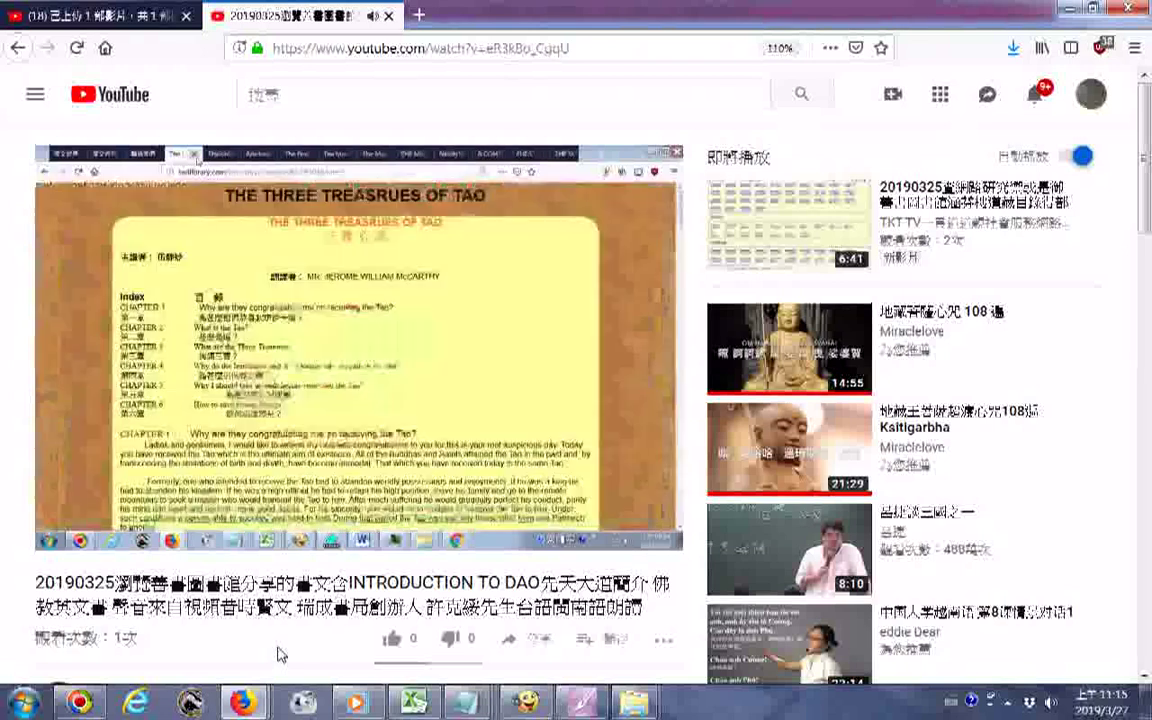
Like the 20190325 INTRODUCTION TO DAO video and save its page to the desktop as a complete web page
click(392, 640)
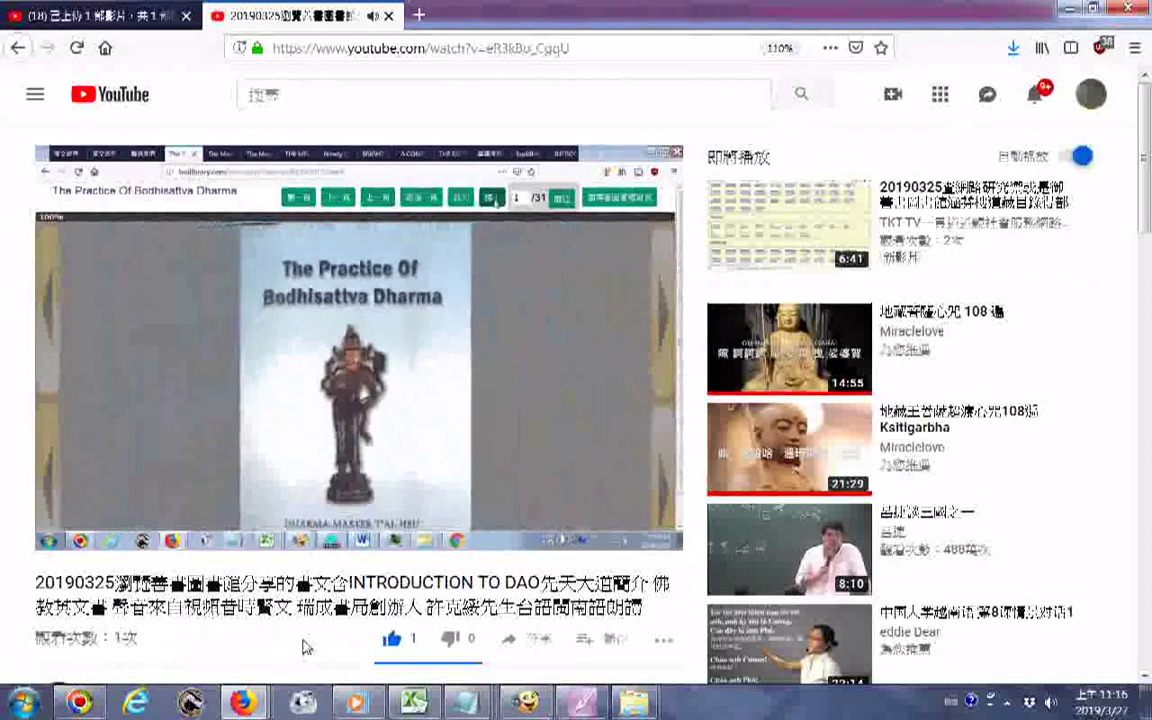
right_click(316, 650)
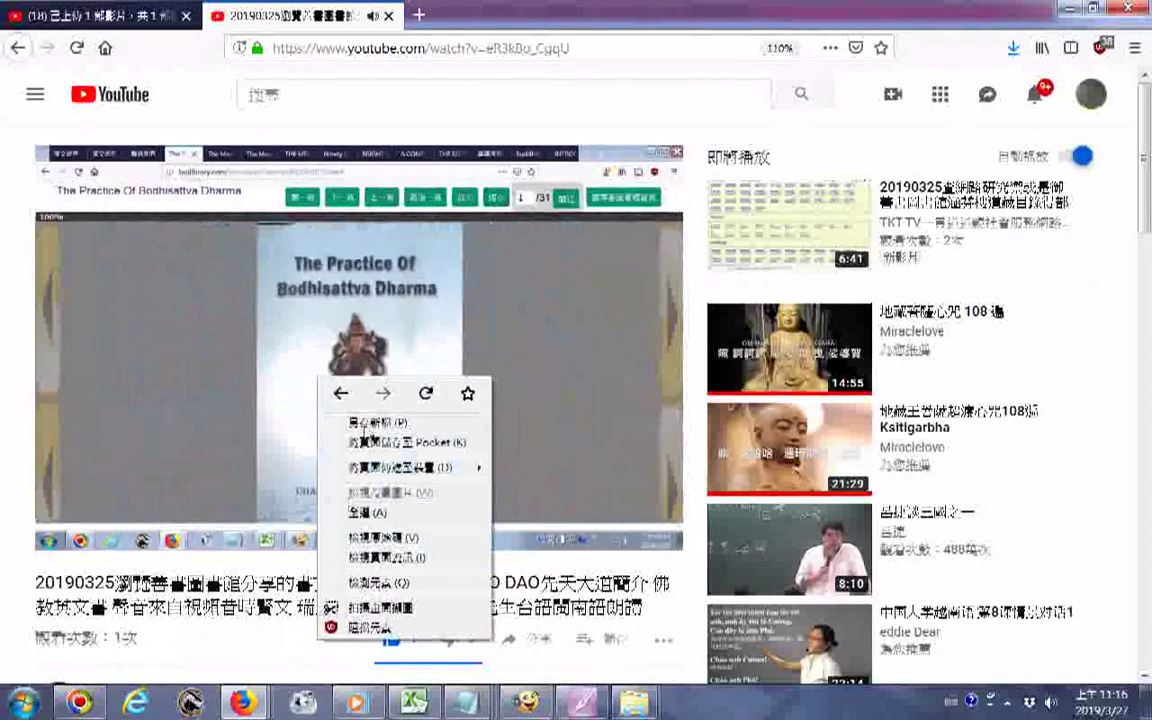
click(364, 424)
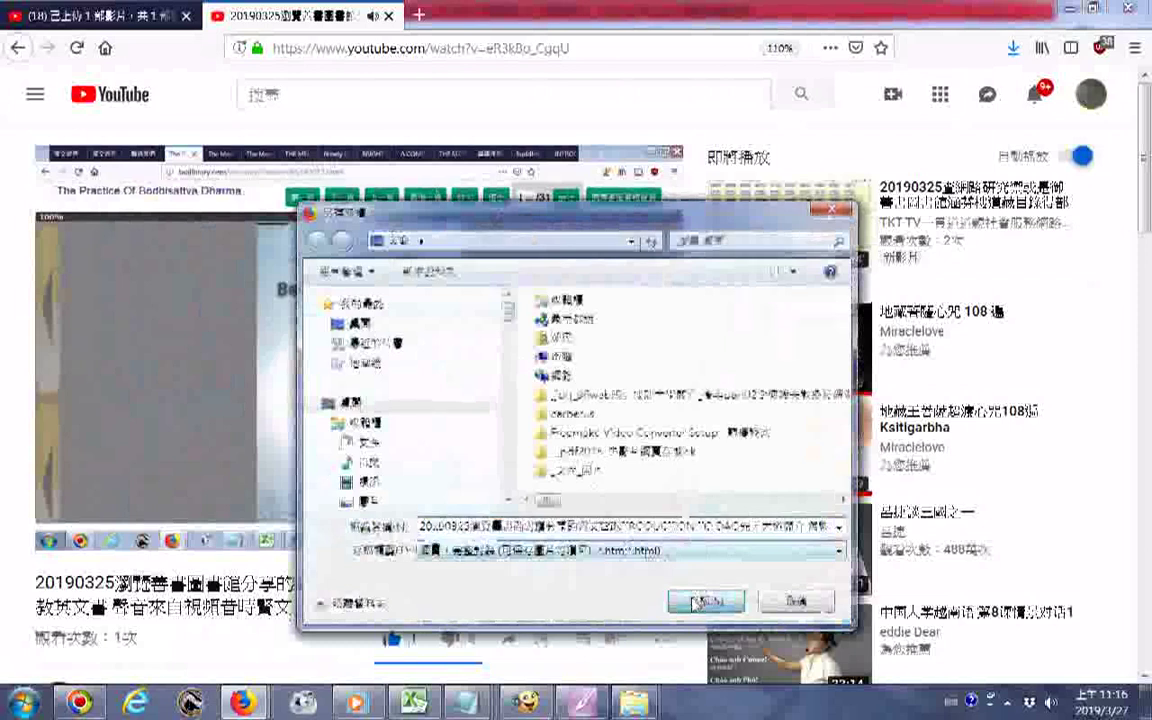
key(Return)
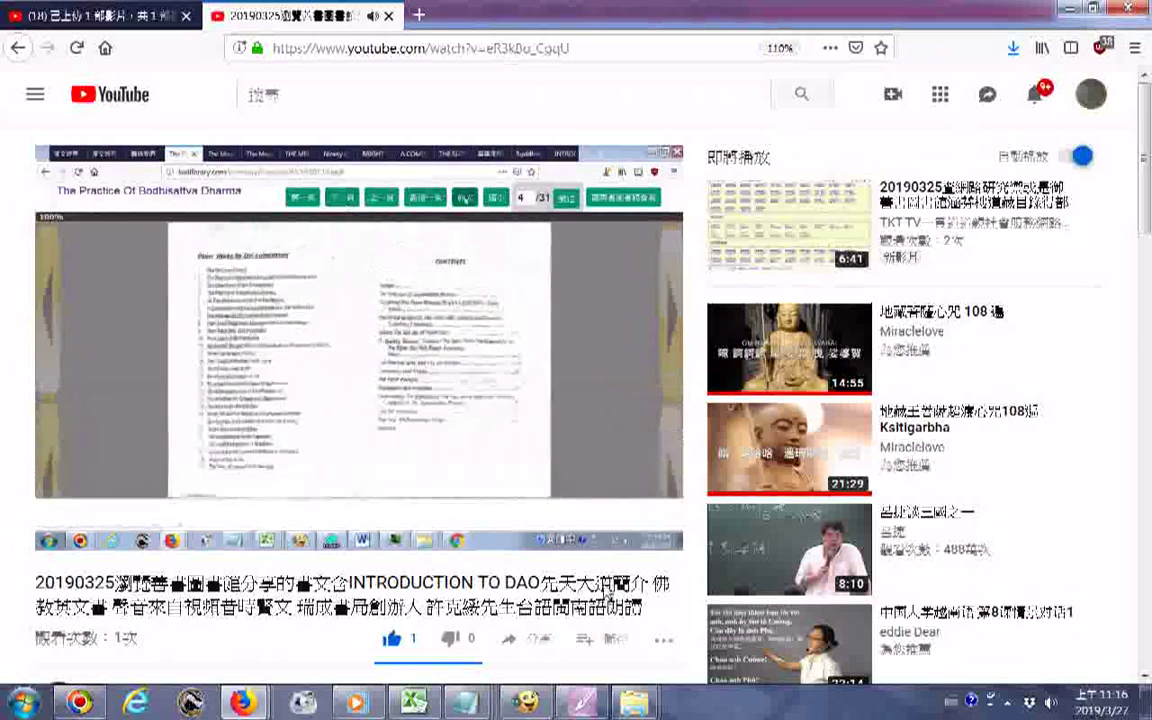
Show the video full screen, try to publish it to Facebook through its share options, and close the sharing window
click(662, 533)
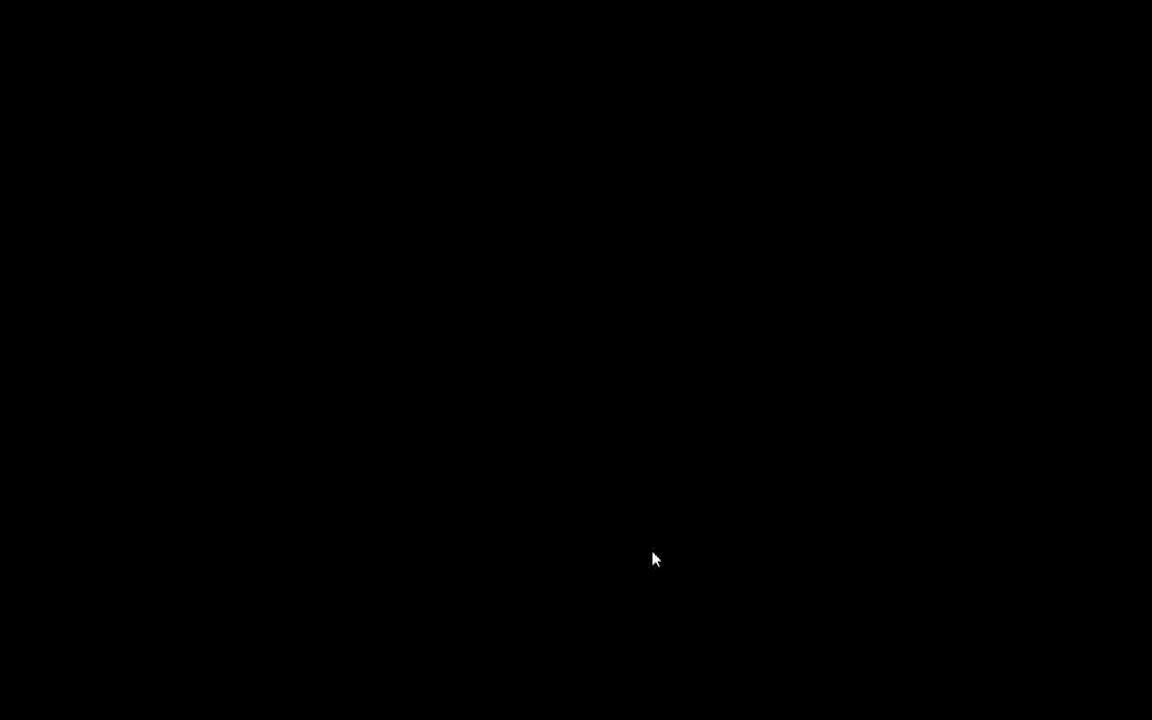
click(1110, 40)
click(576, 420)
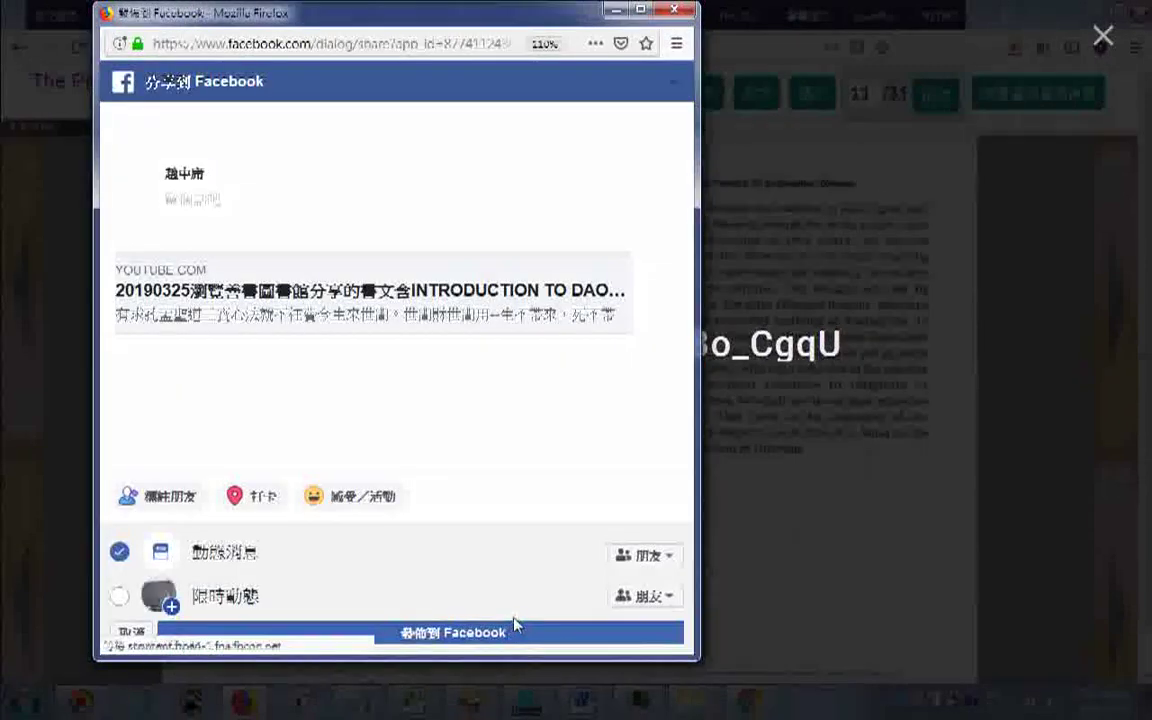
click(525, 635)
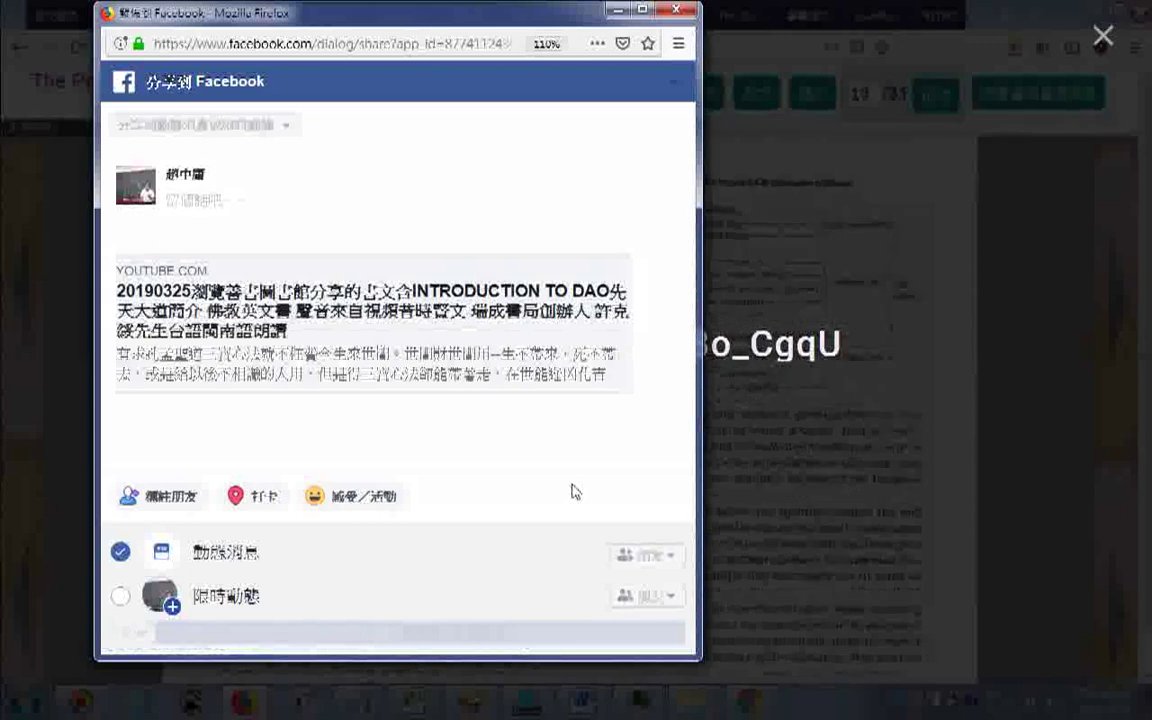
key(ctrl+w)
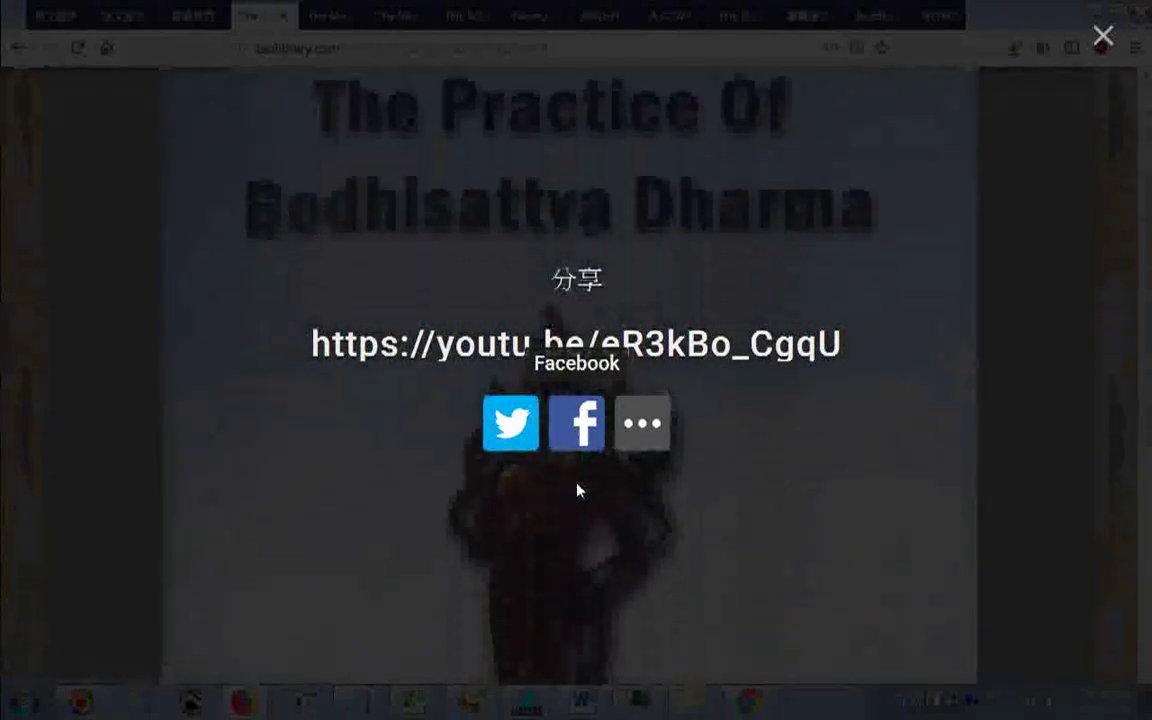
Share the video to the Facebook news feed again, dismissing the leave-page prompt, and exit full screen
click(575, 438)
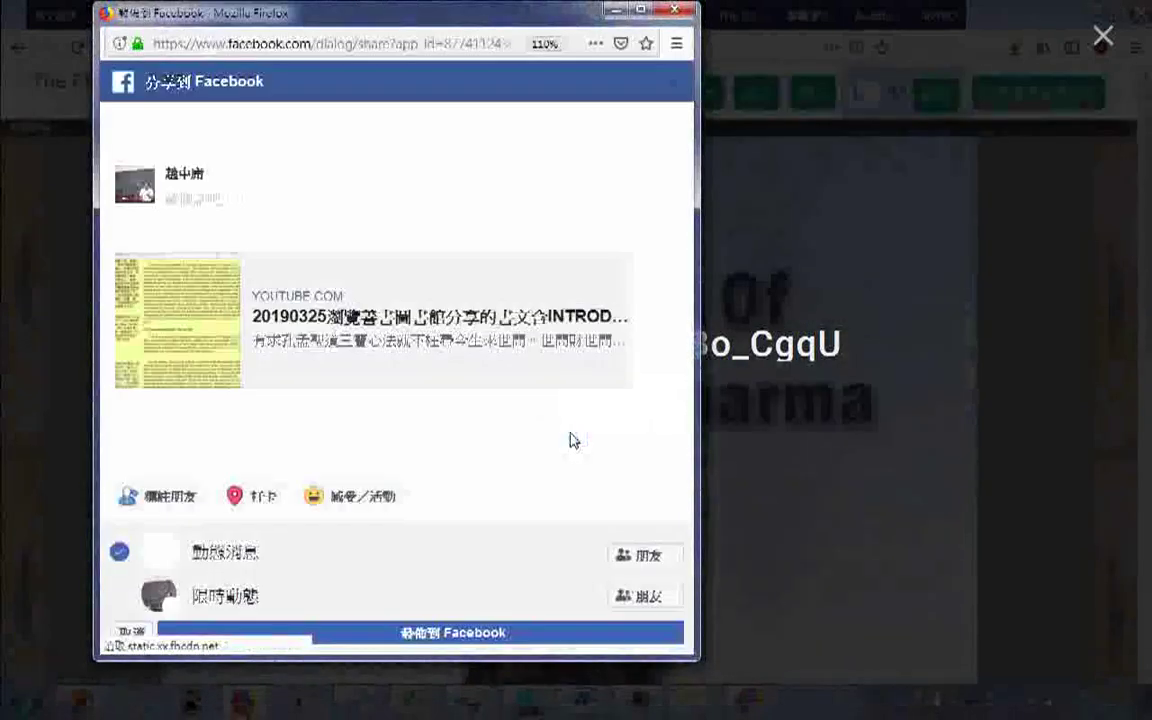
click(515, 632)
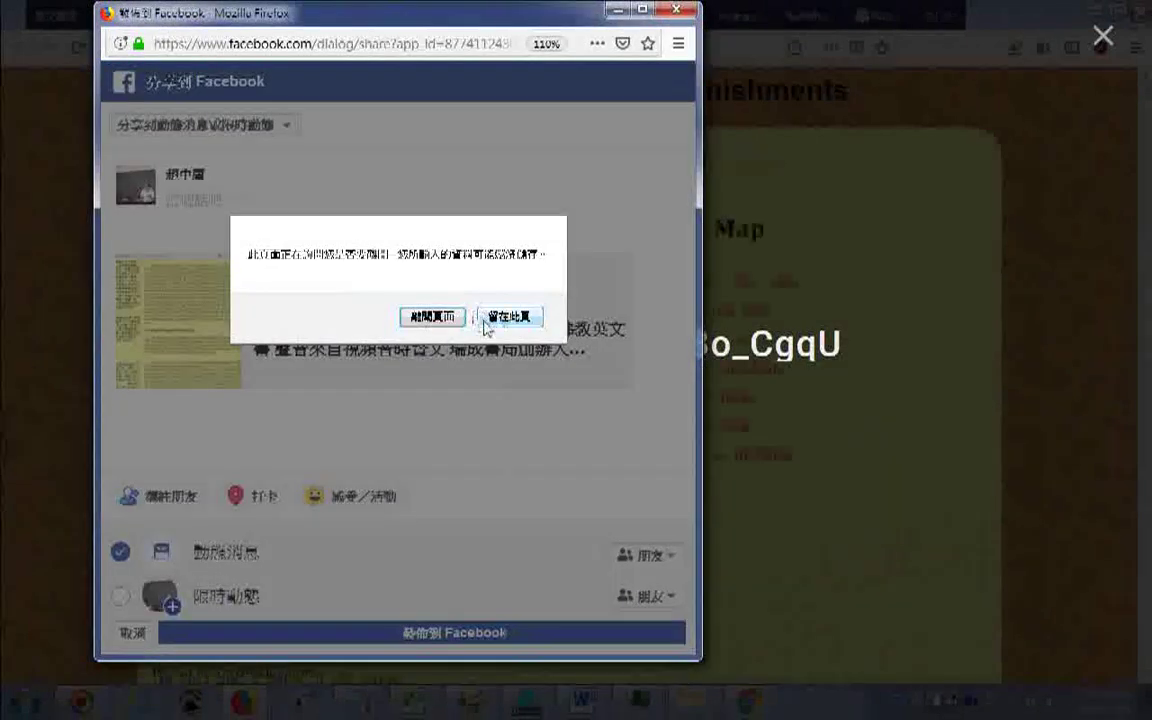
click(458, 317)
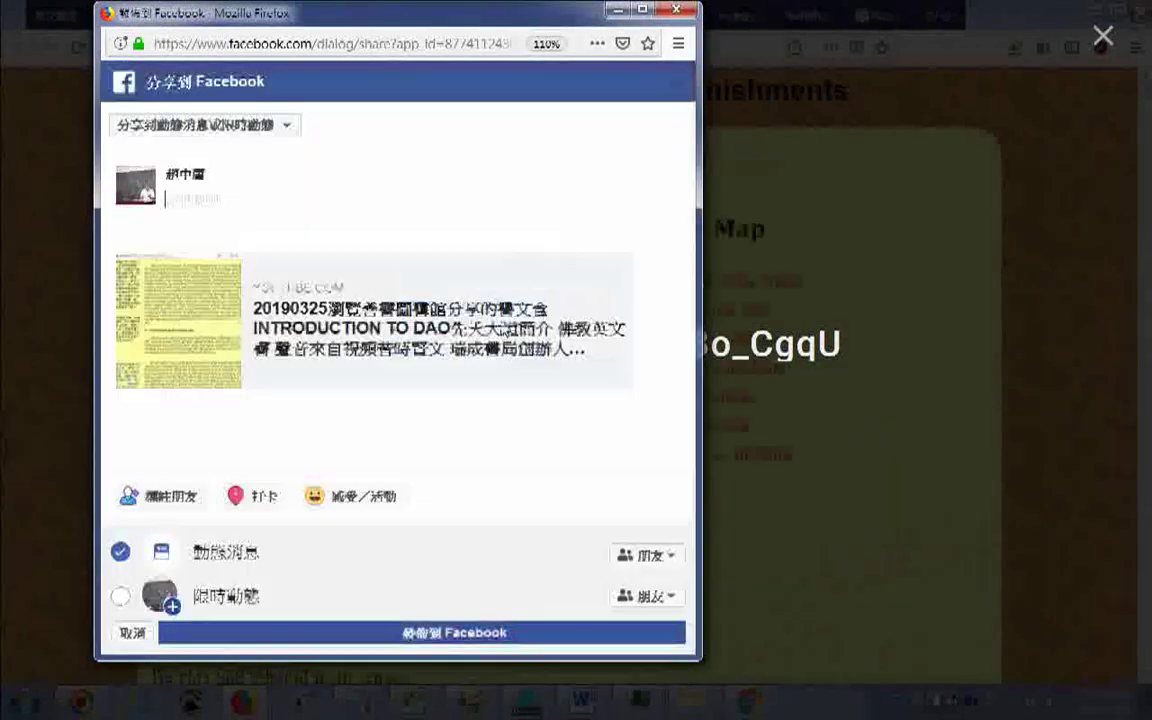
click(461, 636)
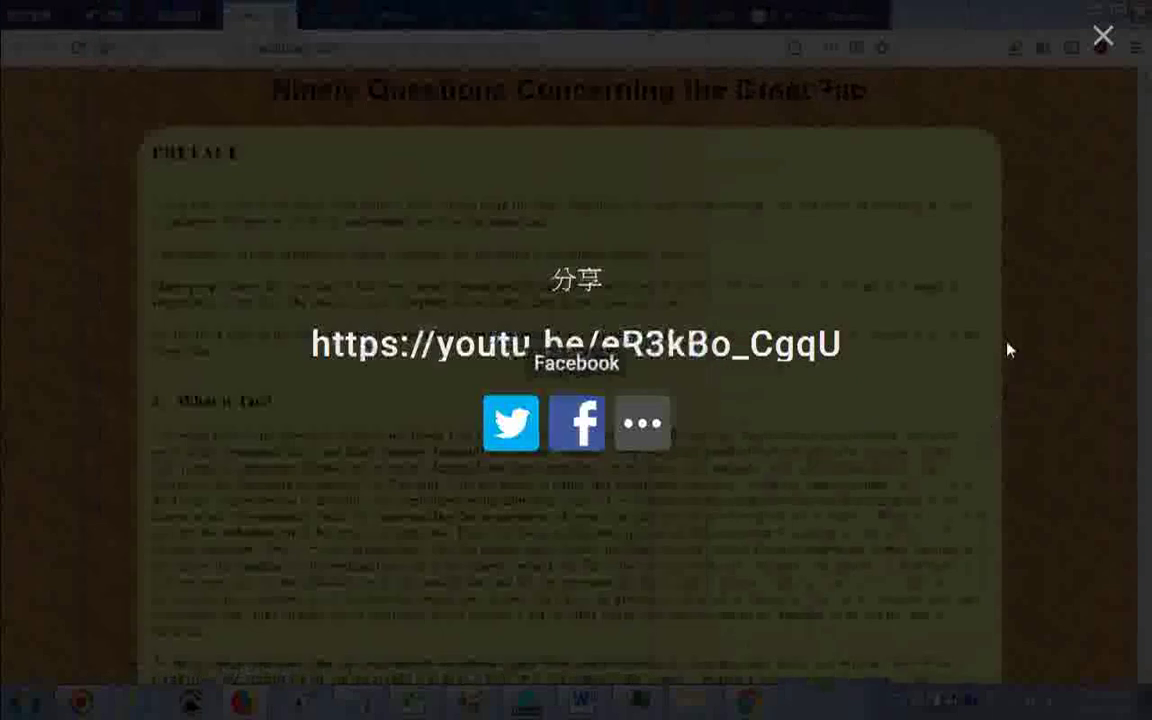
key(Escape)
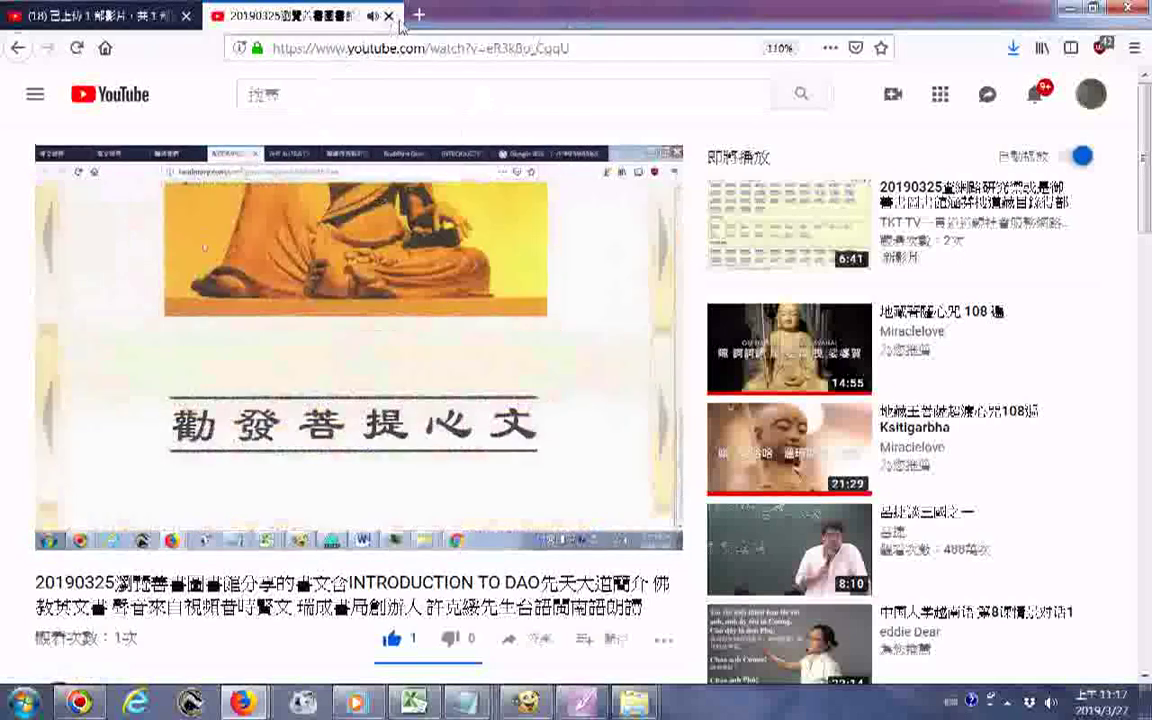
Copy the INTRODUCTION TO DAO video's address and paste it into the text of the open Facebook group post
right_click(364, 49)
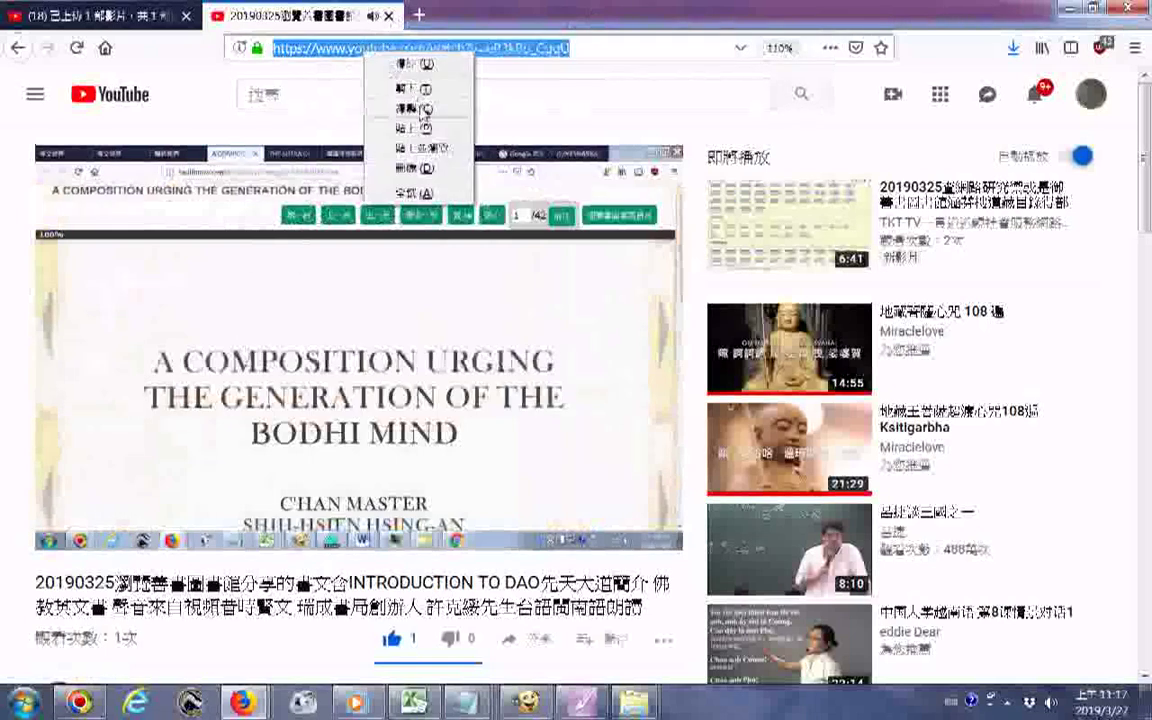
click(420, 110)
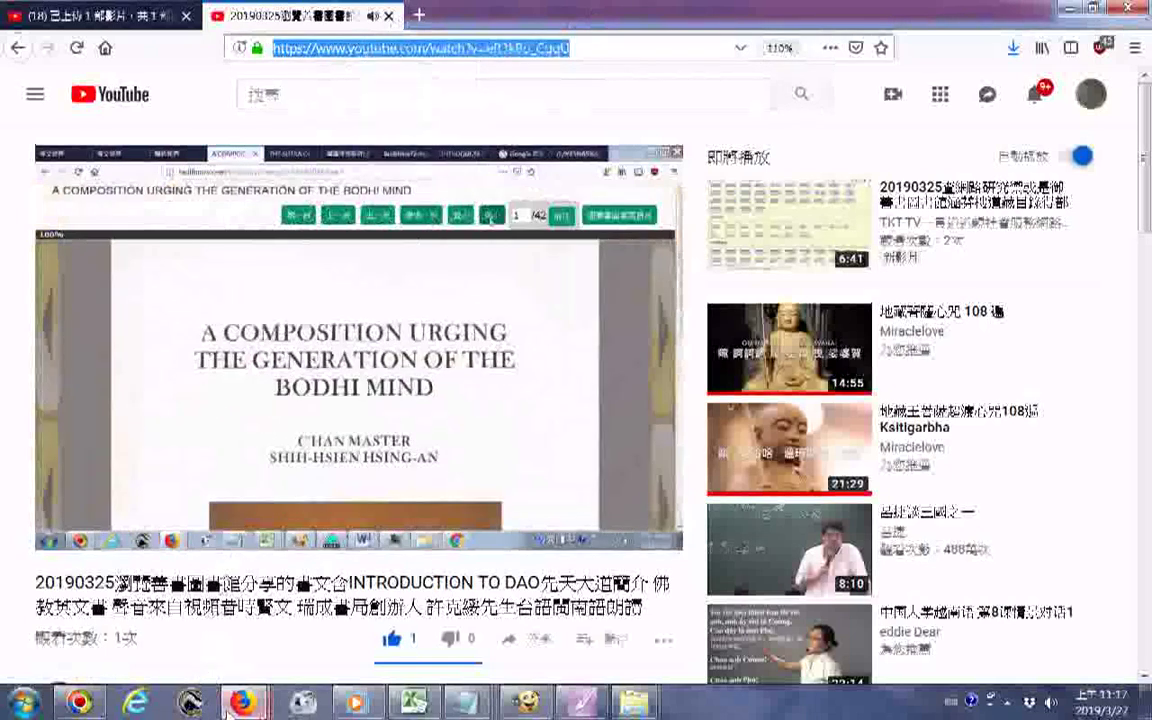
mouse_move(230, 708)
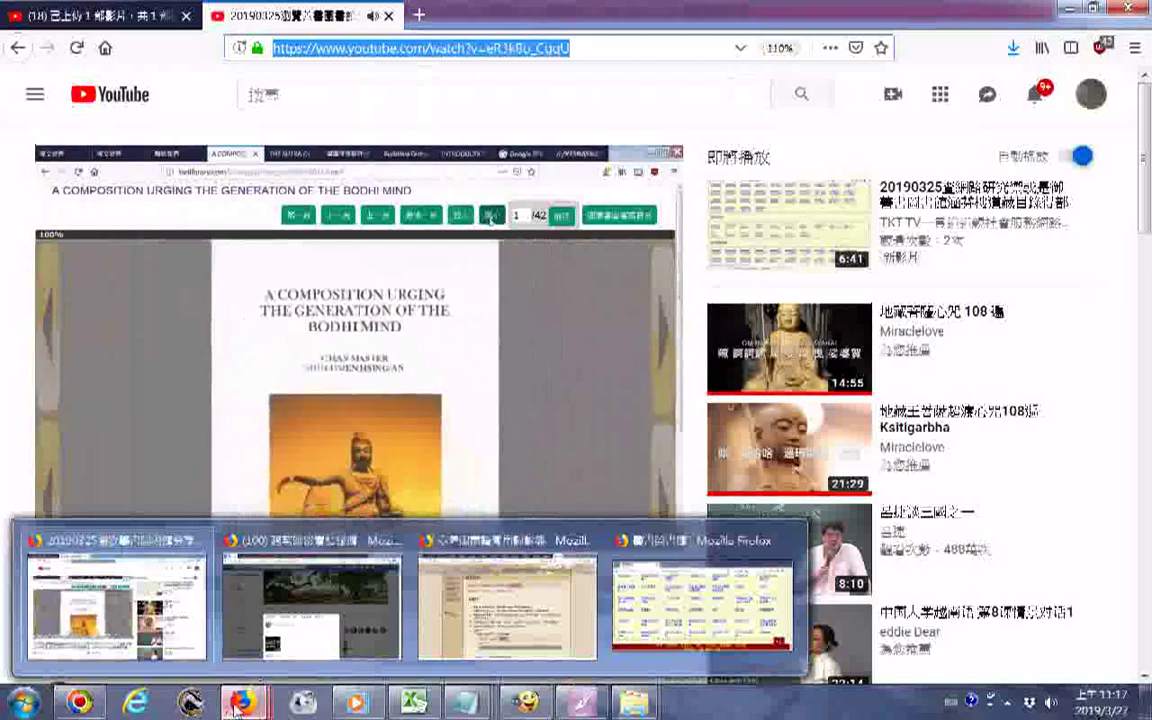
click(311, 605)
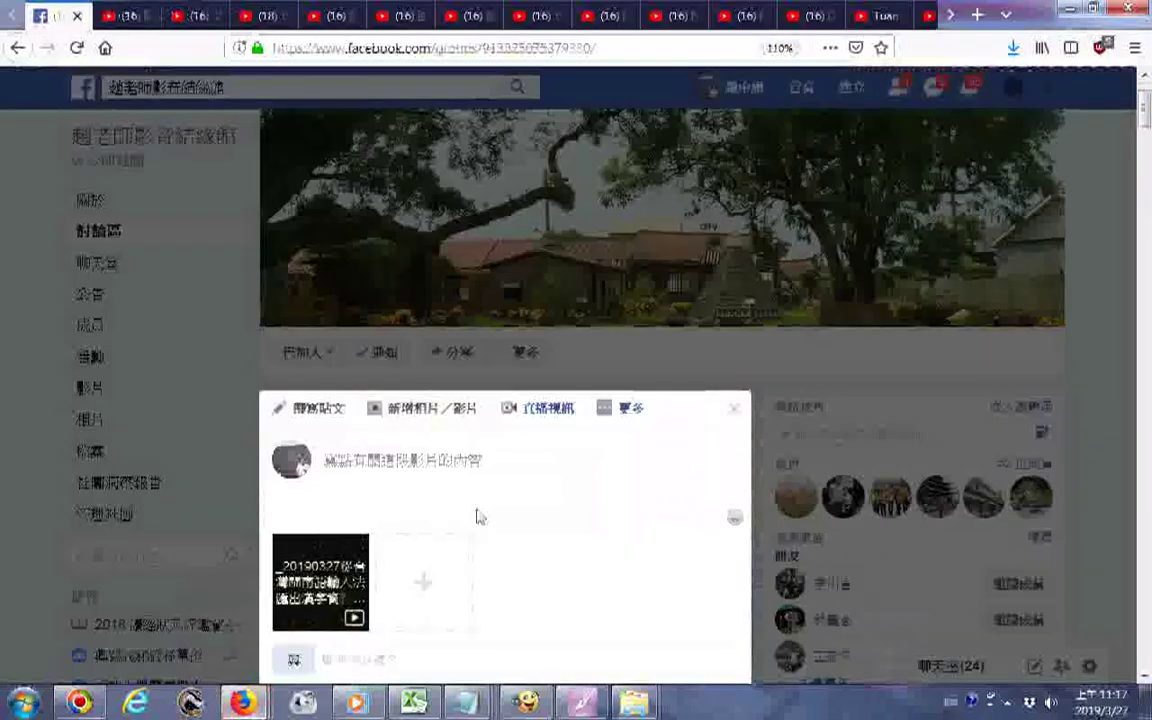
scroll(476, 517, down, 2)
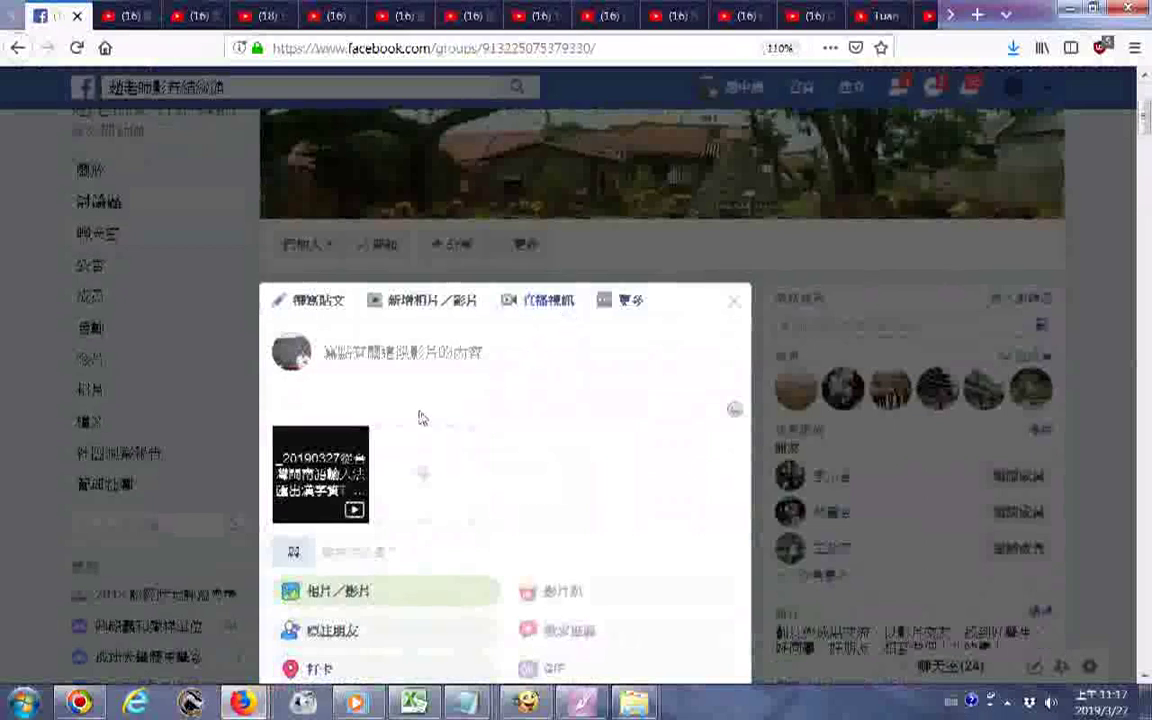
right_click(405, 373)
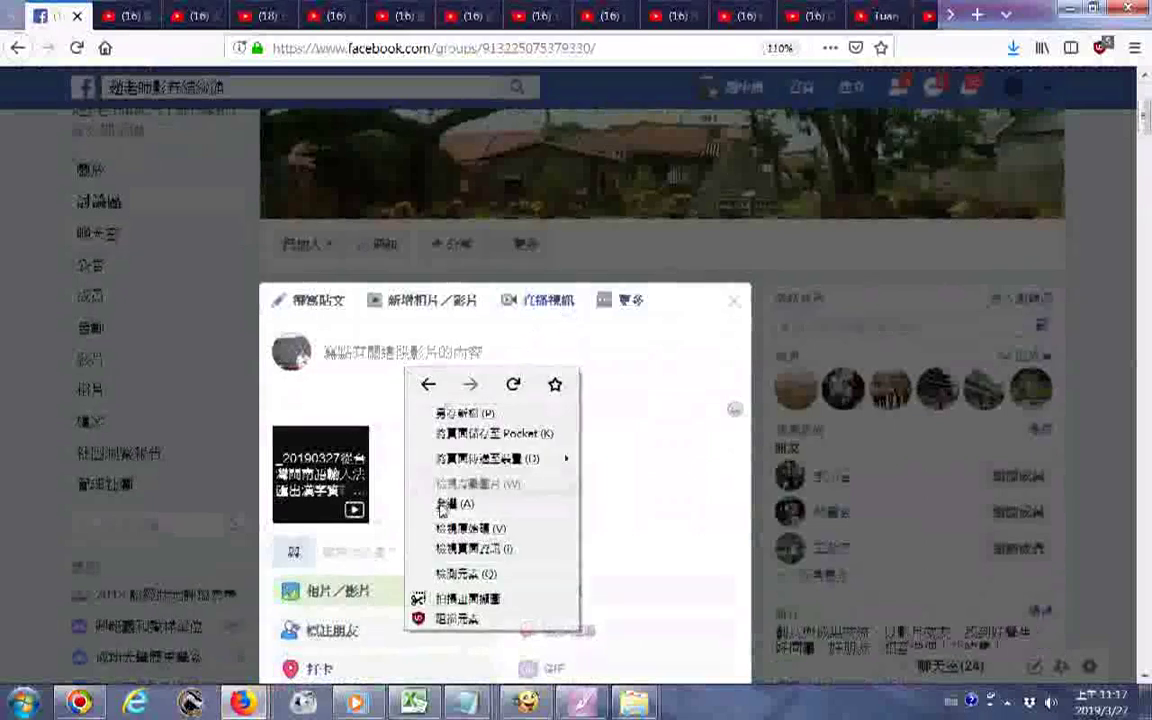
click(387, 381)
click(390, 363)
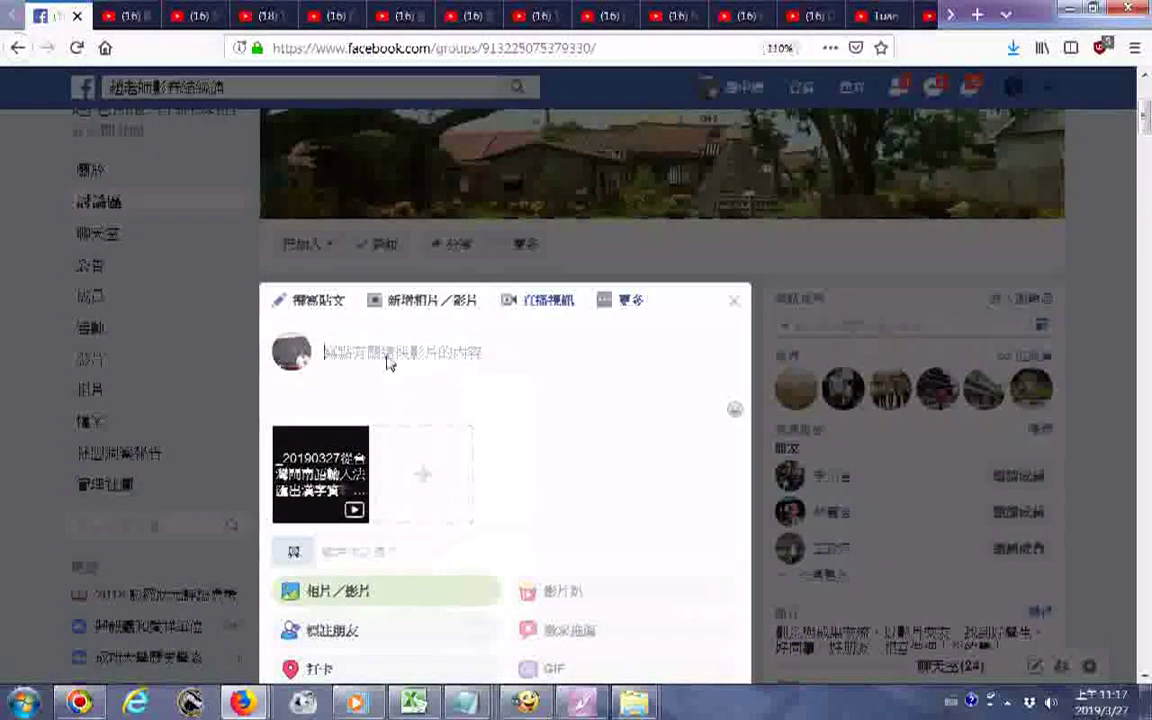
right_click(388, 363)
click(384, 397)
scroll(599, 391, down, 2)
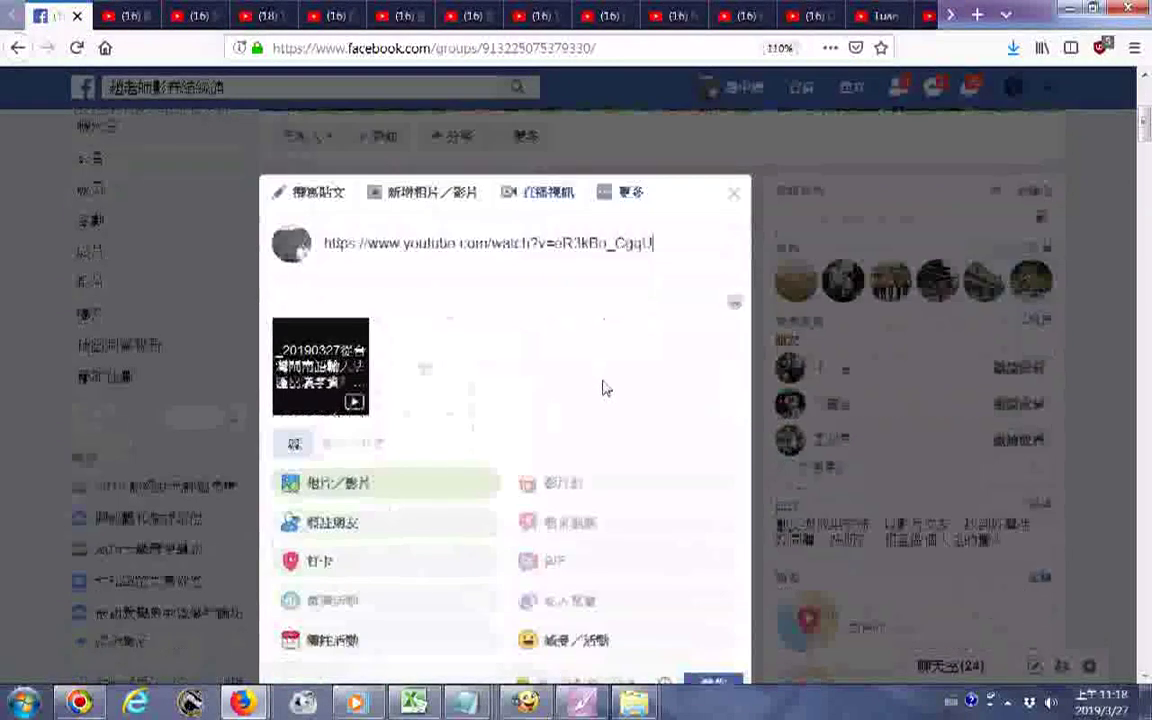
scroll(690, 558, down, 2)
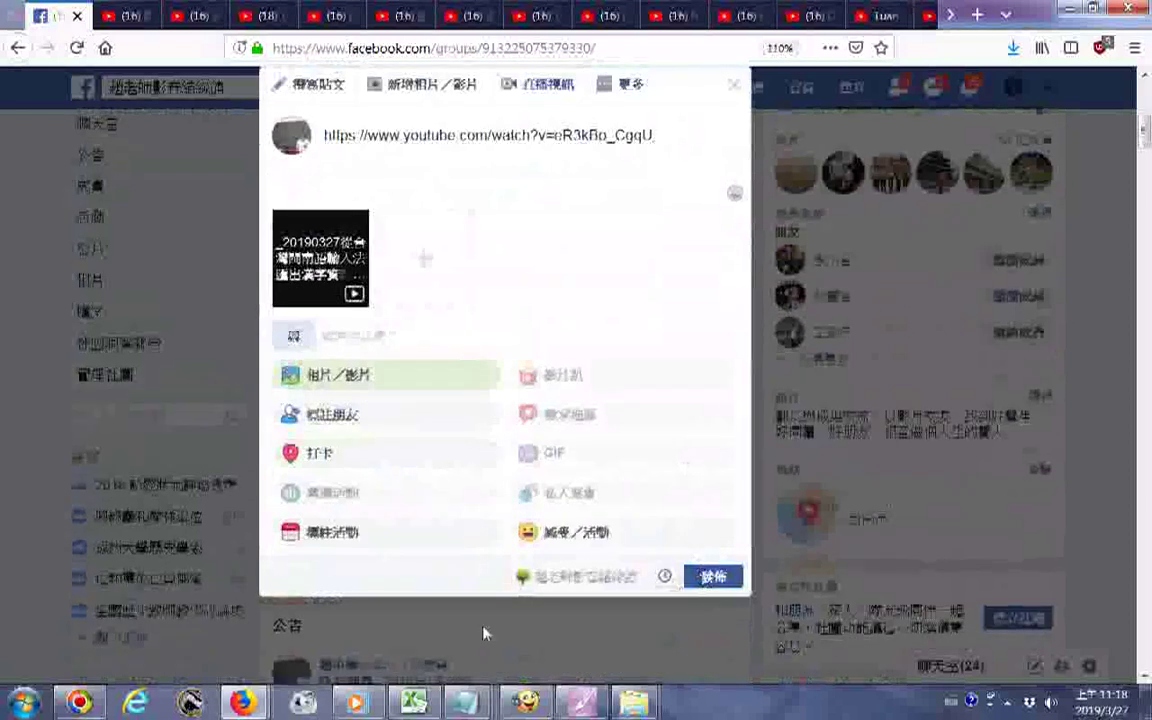
Close the INTRODUCTION TO DAO video's page and copy the 20190327 video's link from the YouTube upload page
mouse_move(245, 705)
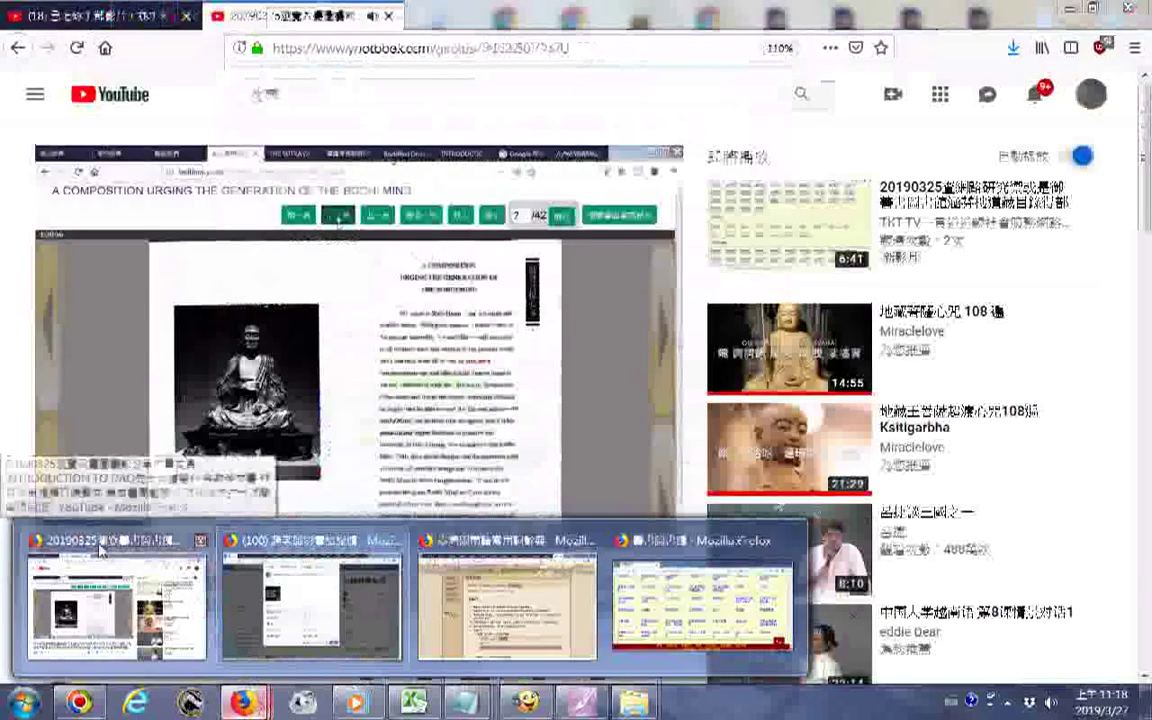
click(142, 552)
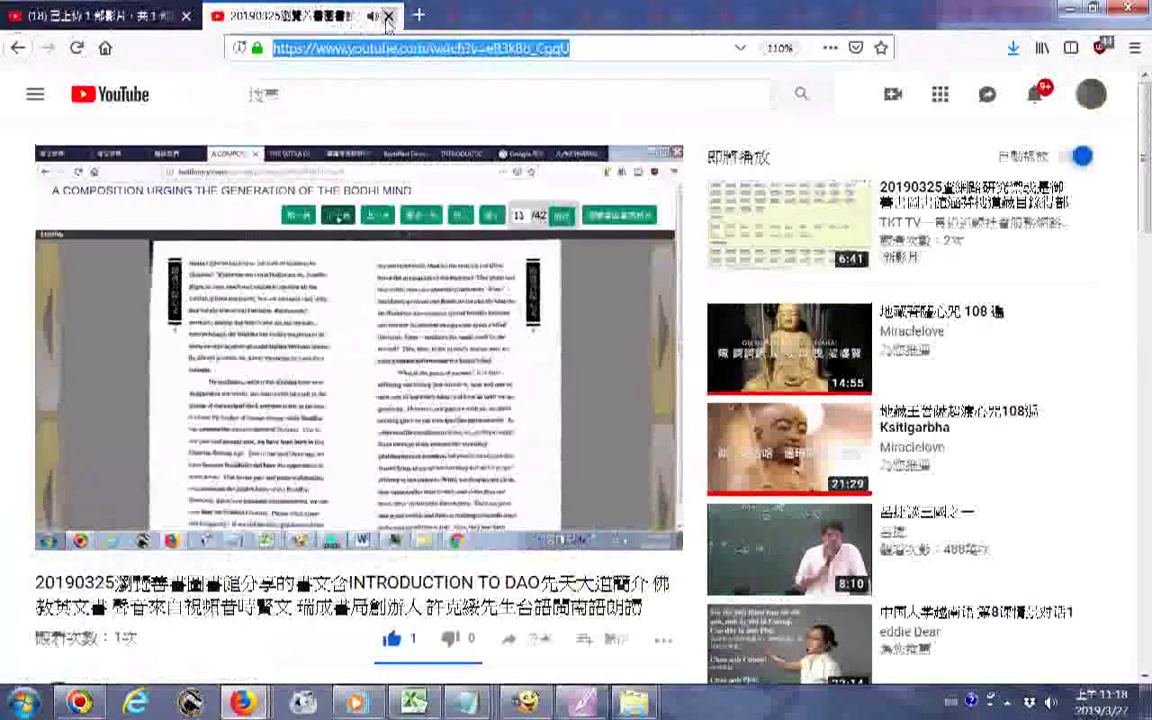
click(388, 16)
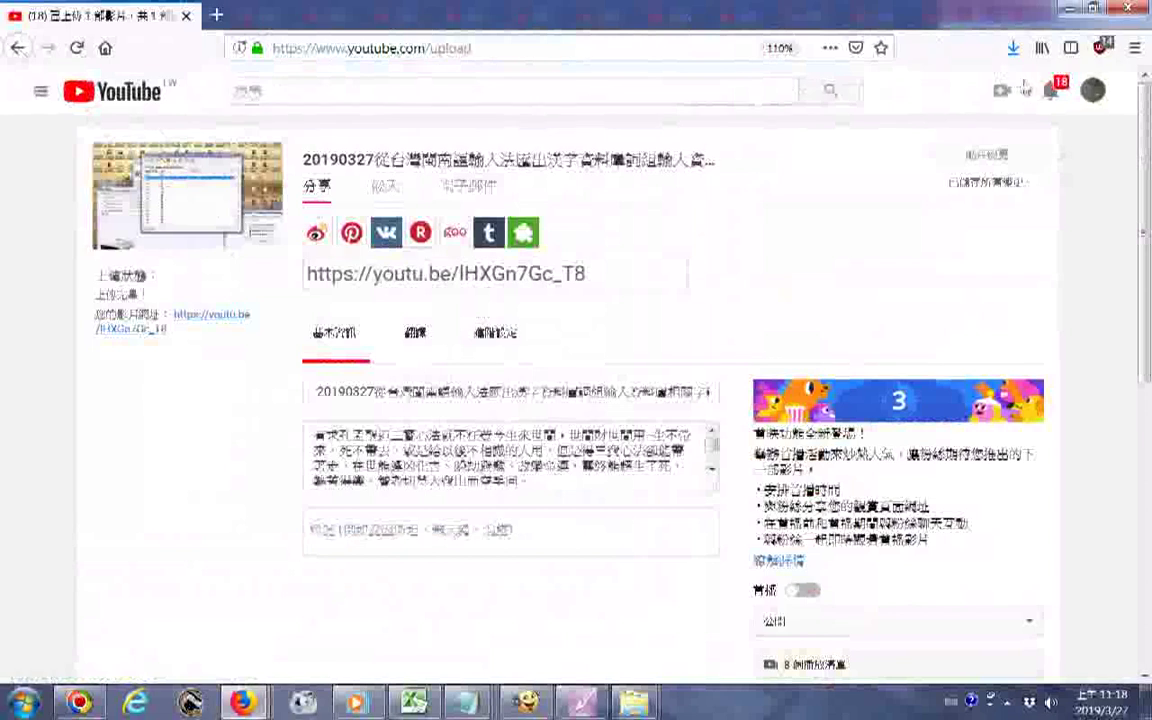
click(1094, 92)
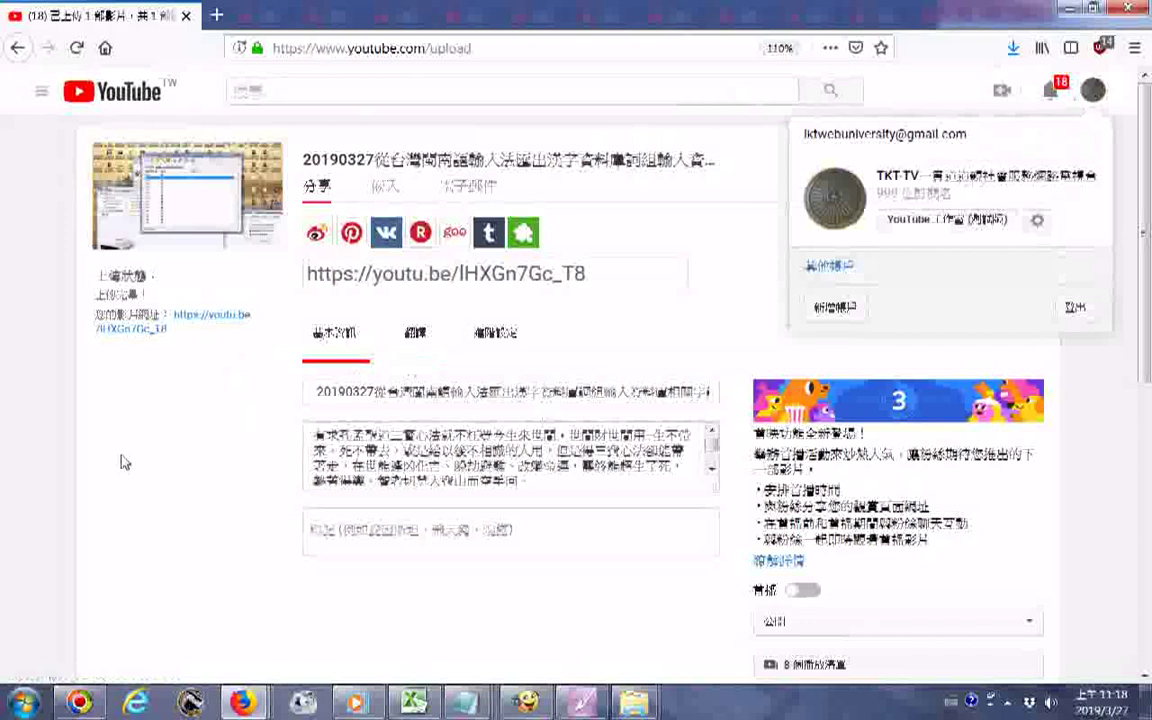
right_click(219, 318)
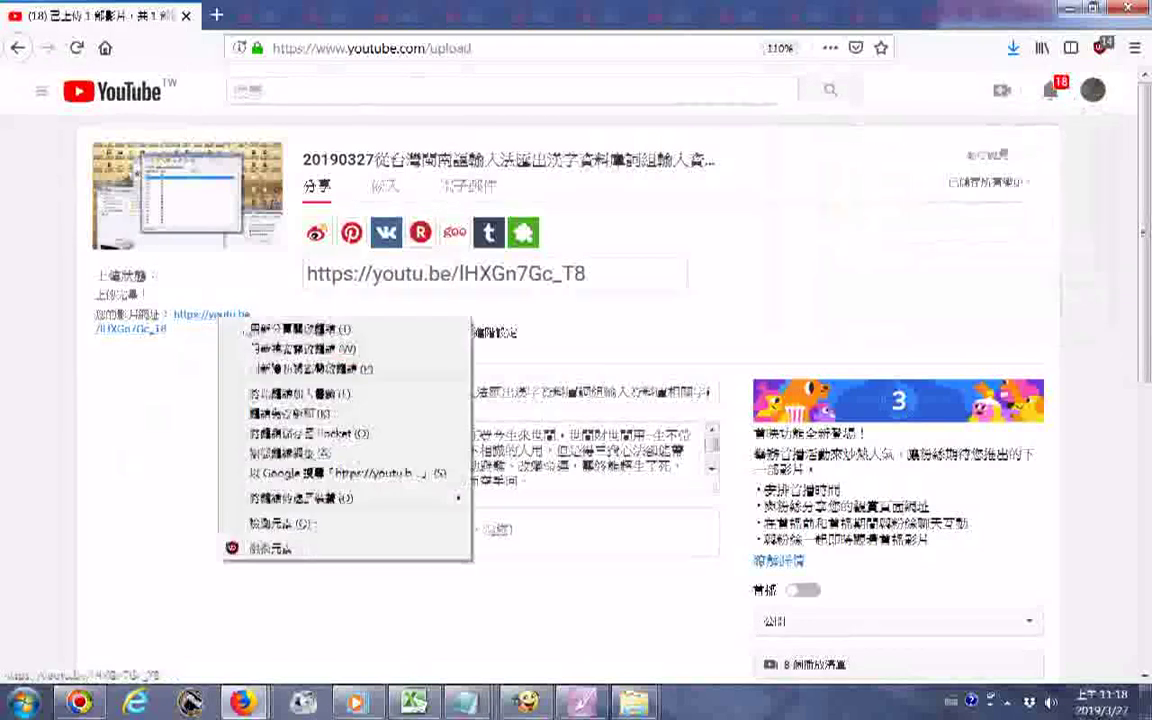
click(280, 455)
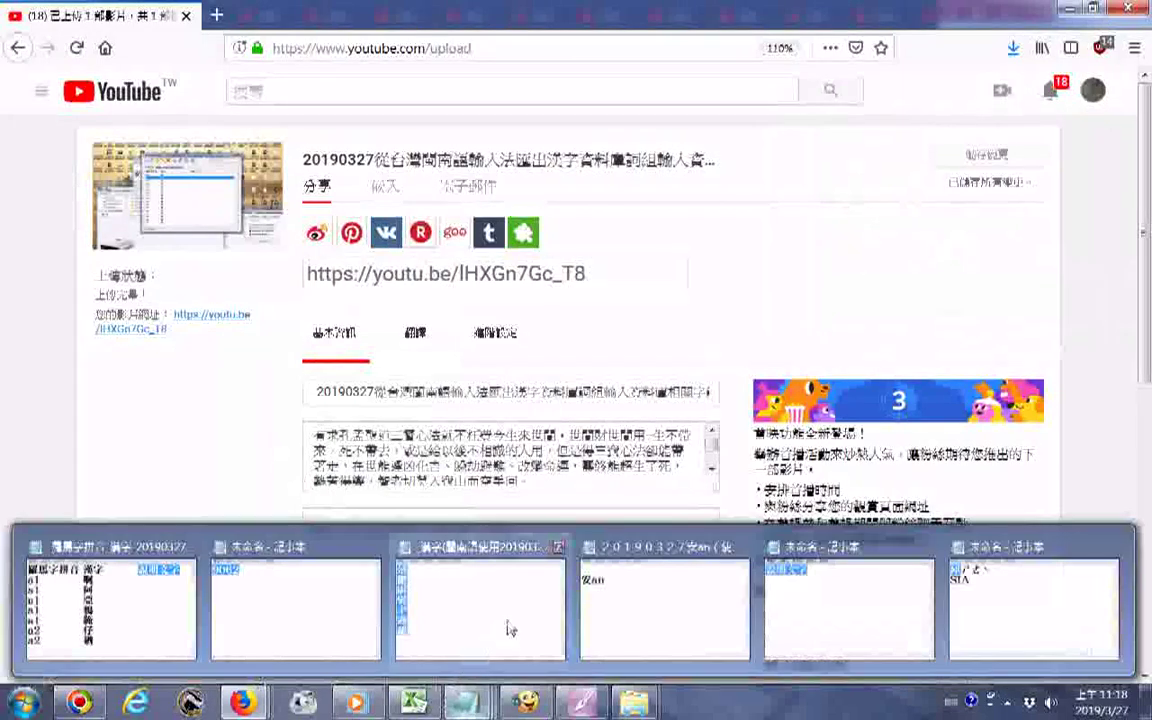
mouse_move(414, 703)
mouse_move(241, 703)
click(309, 595)
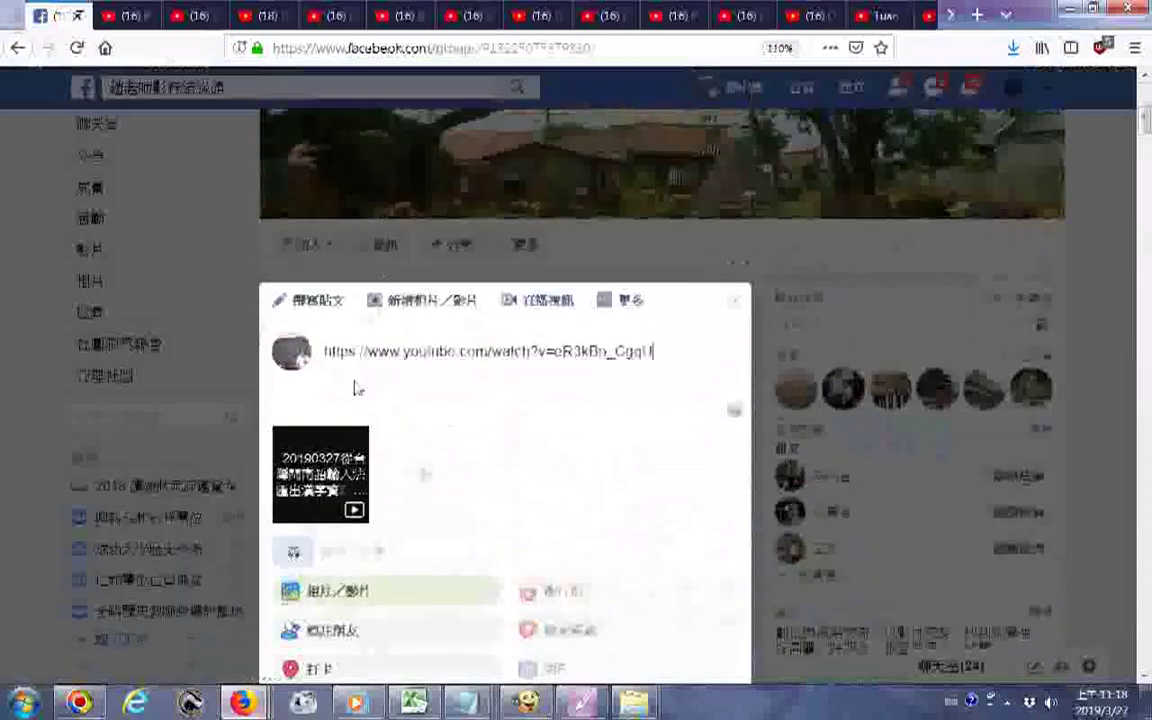
right_click(324, 353)
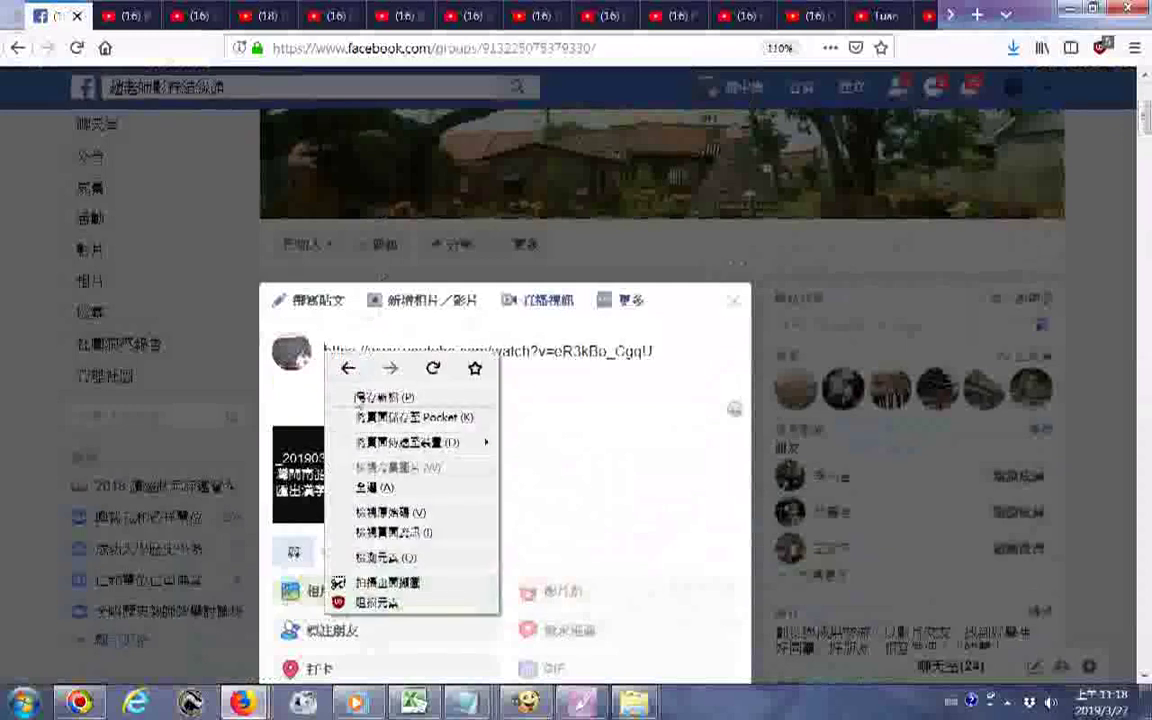
click(328, 356)
right_click(329, 358)
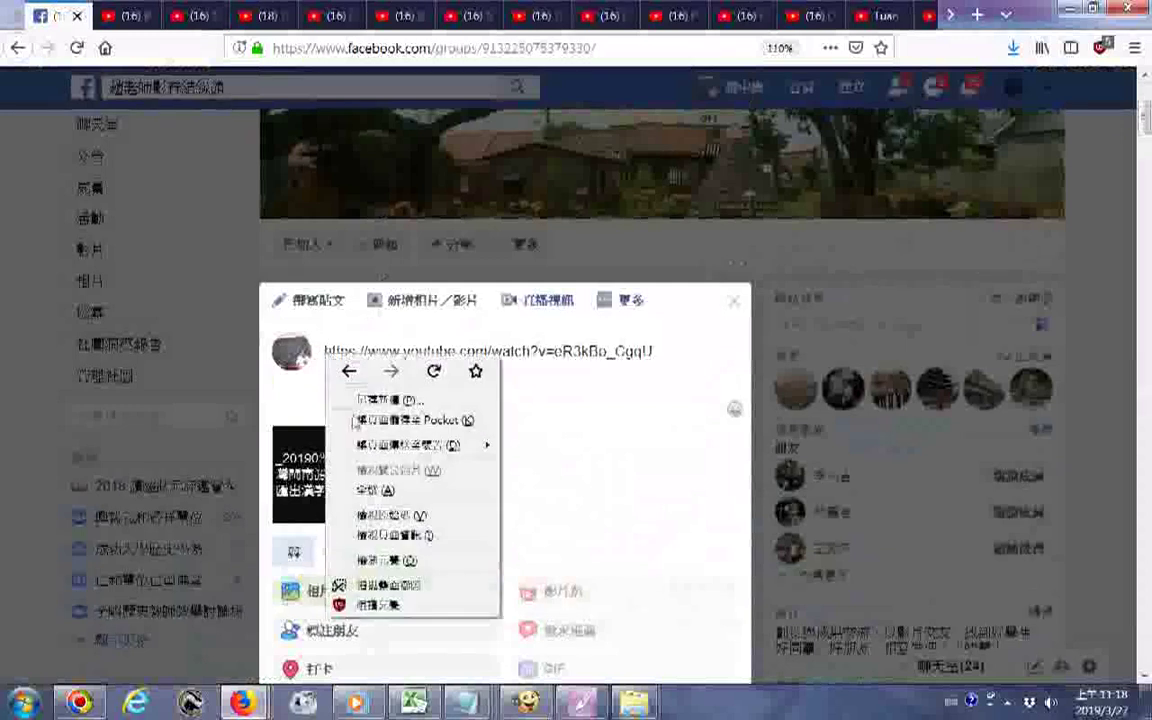
click(318, 390)
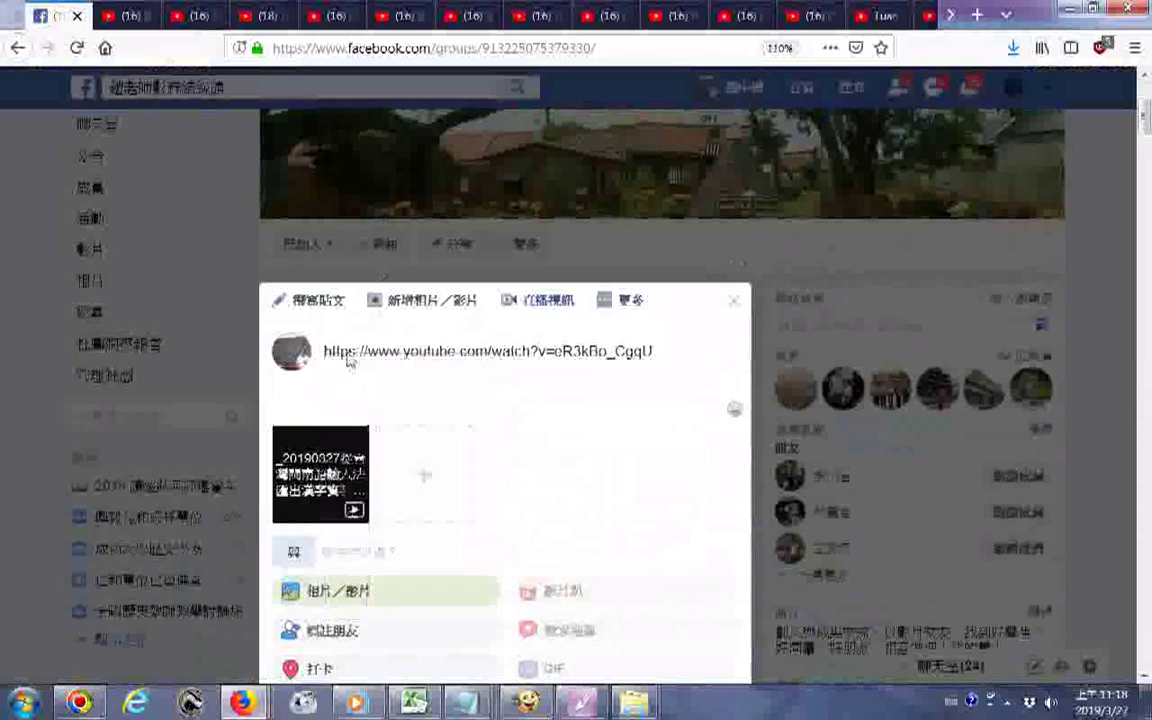
text(https://youtu.be/lHXGn7Gc_T8)
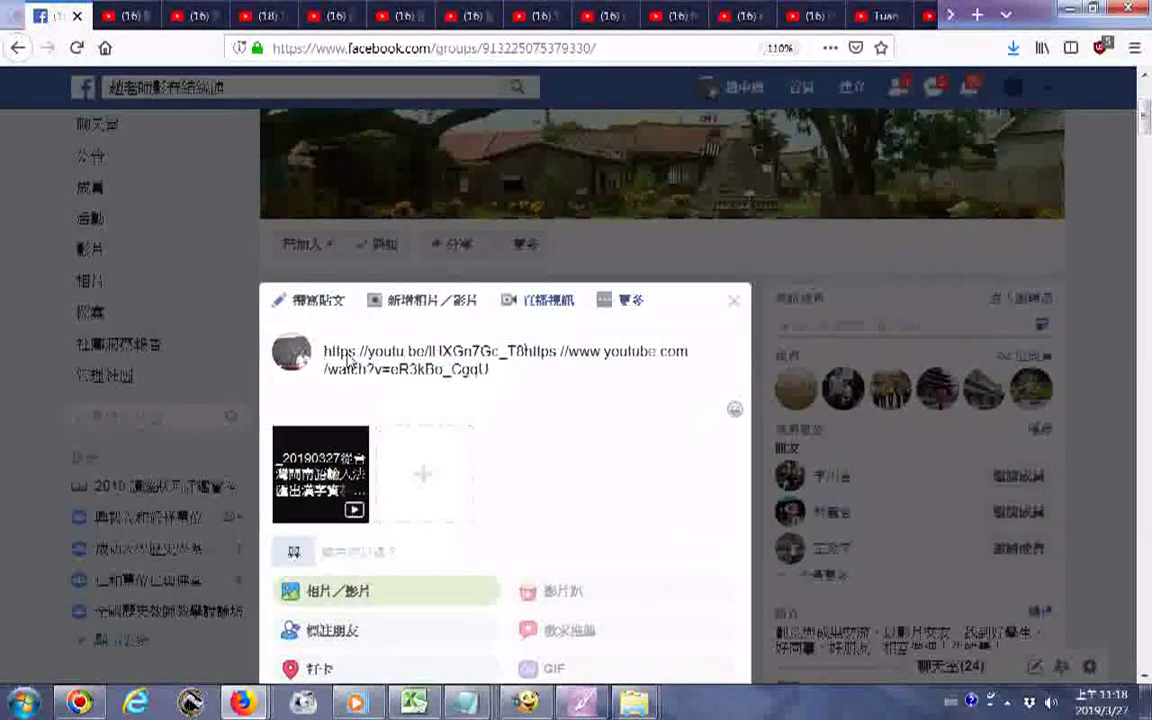
key(Return)
key(Return)
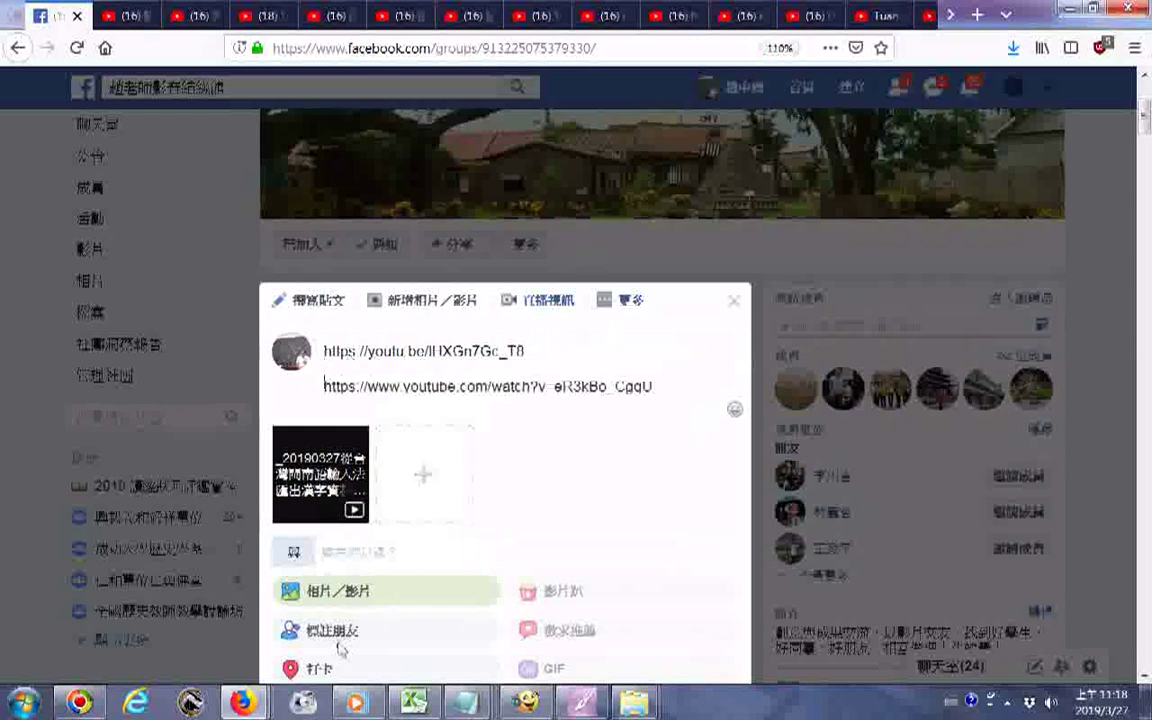
Try to delete the selected 3GP recordings in the 20190326 folder on the ADATA drive, and close that folder window
mouse_move(633, 703)
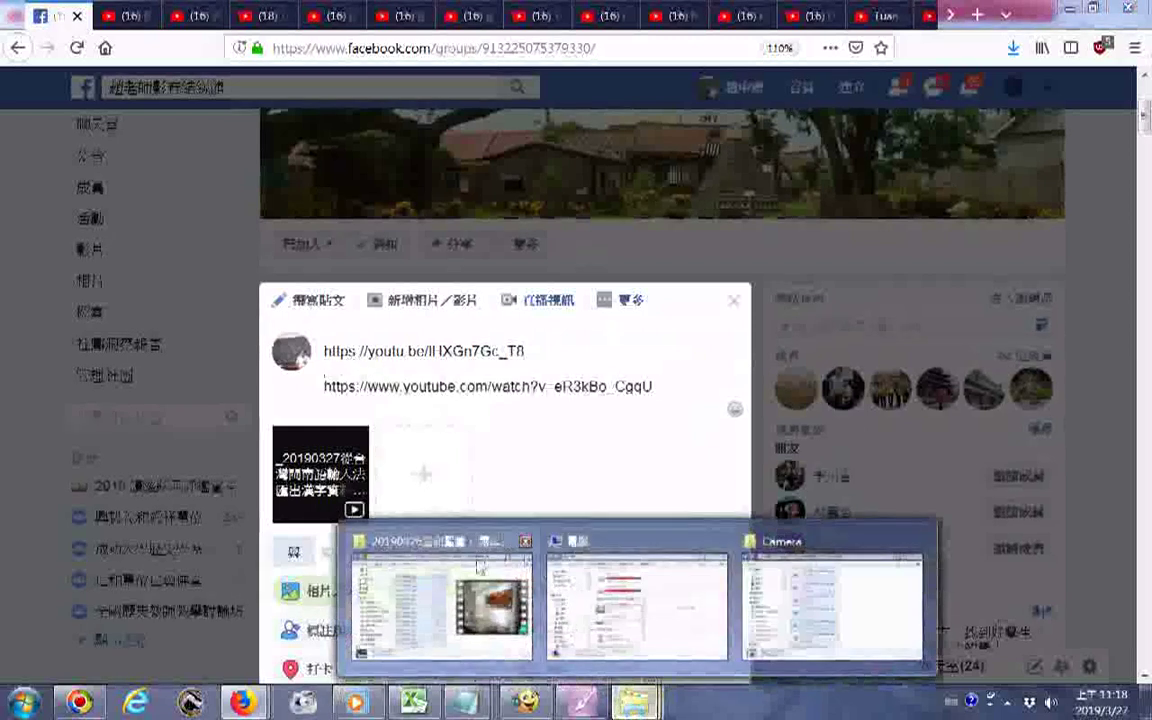
mouse_move(600, 554)
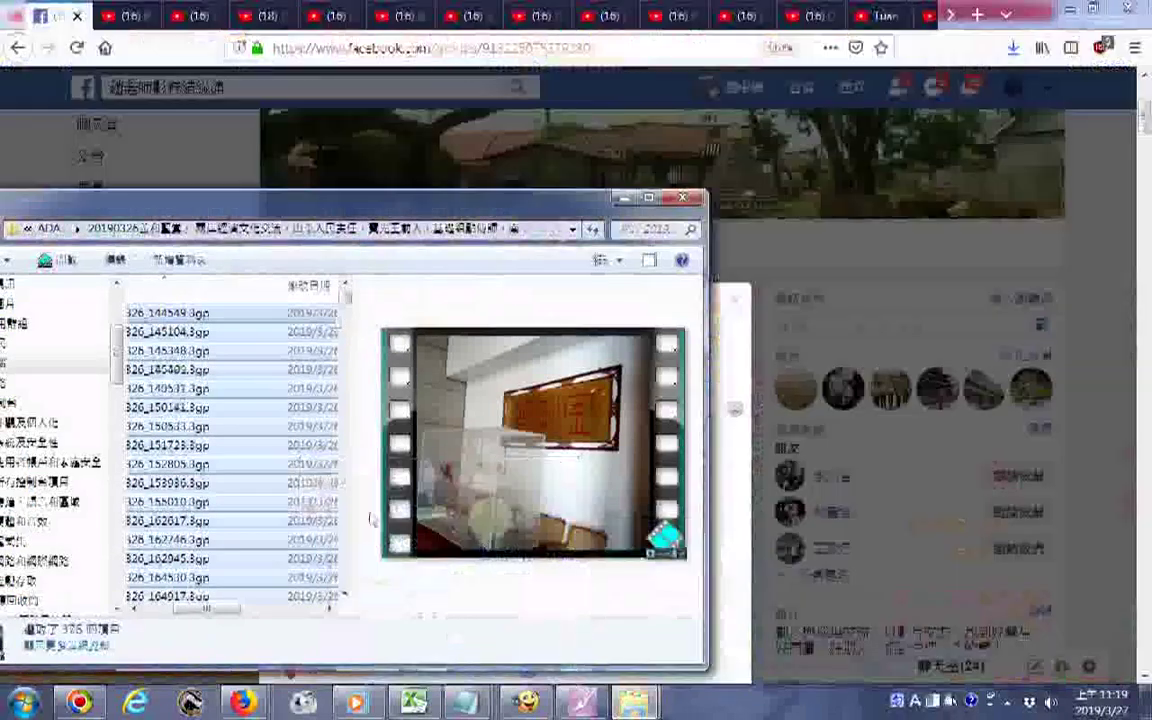
right_click(237, 463)
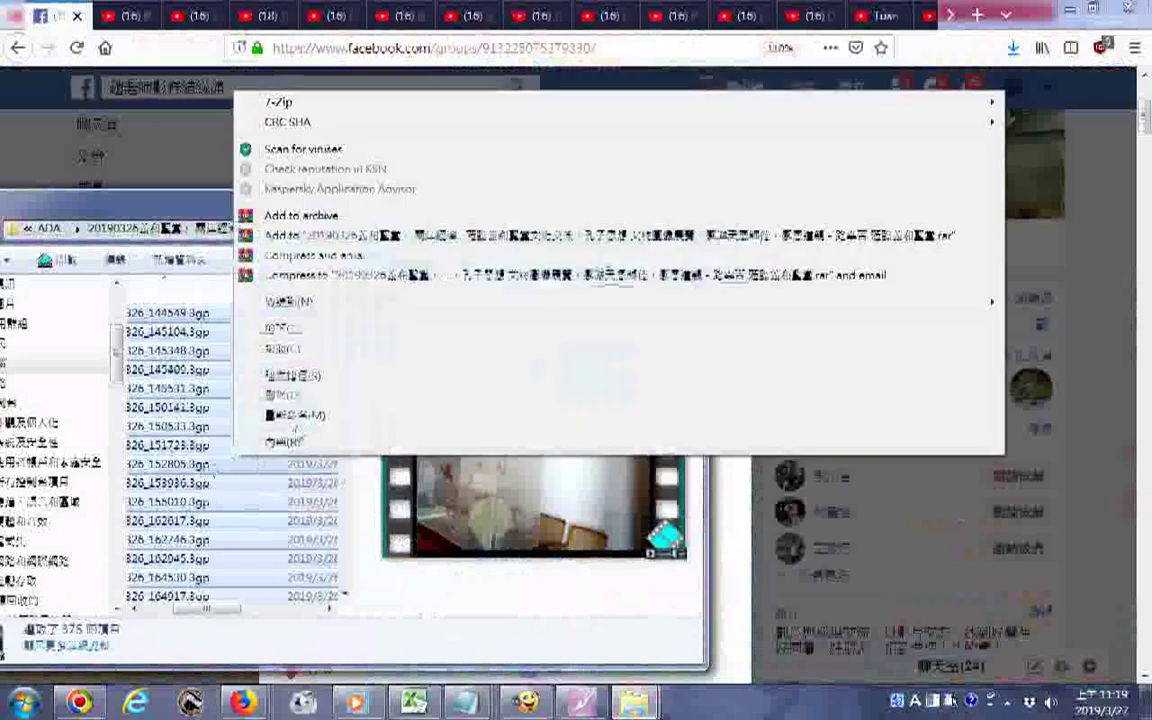
click(275, 400)
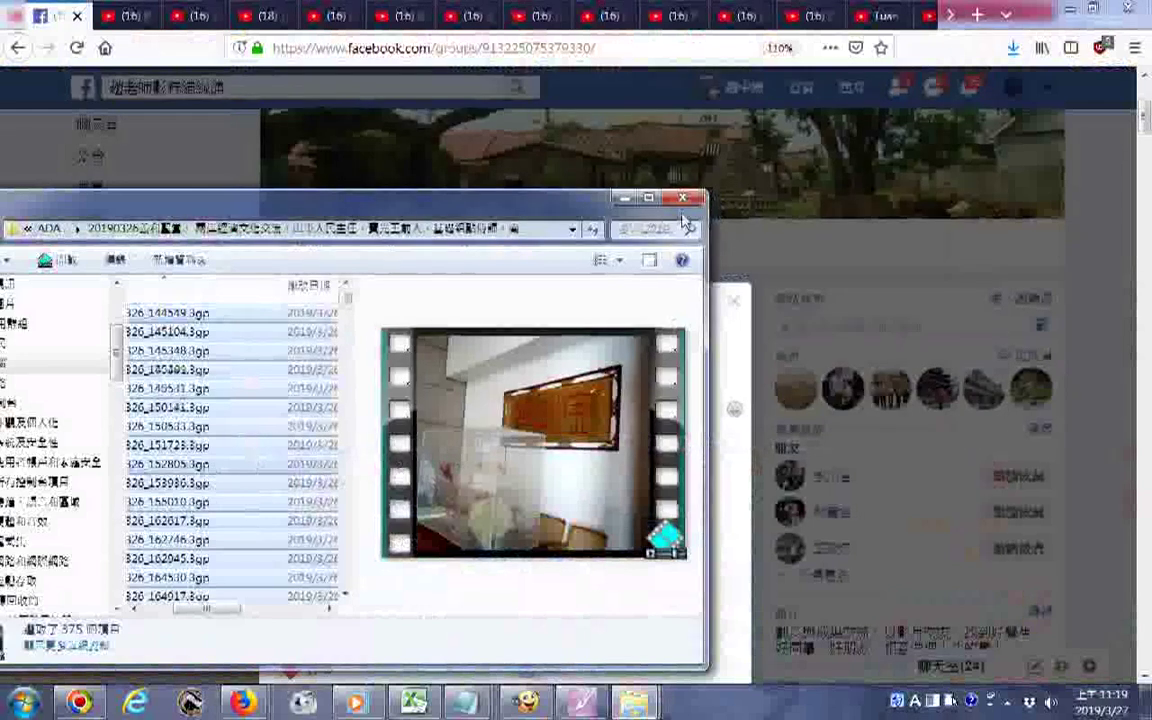
mouse_move(633, 700)
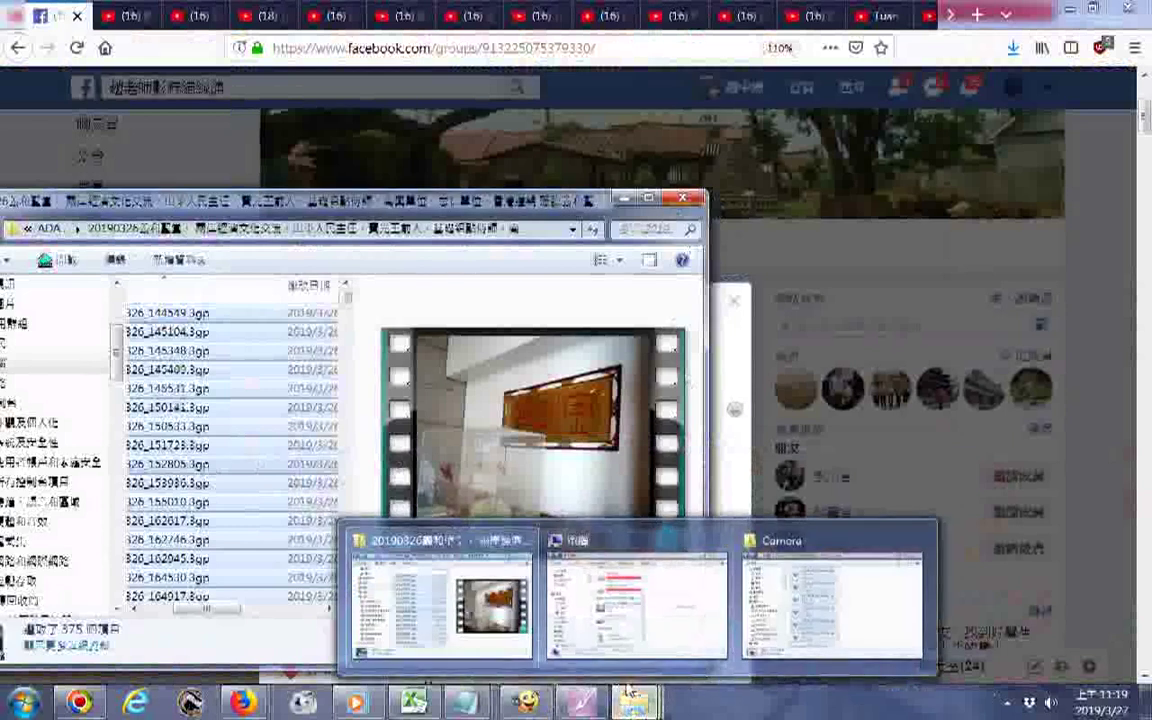
click(633, 700)
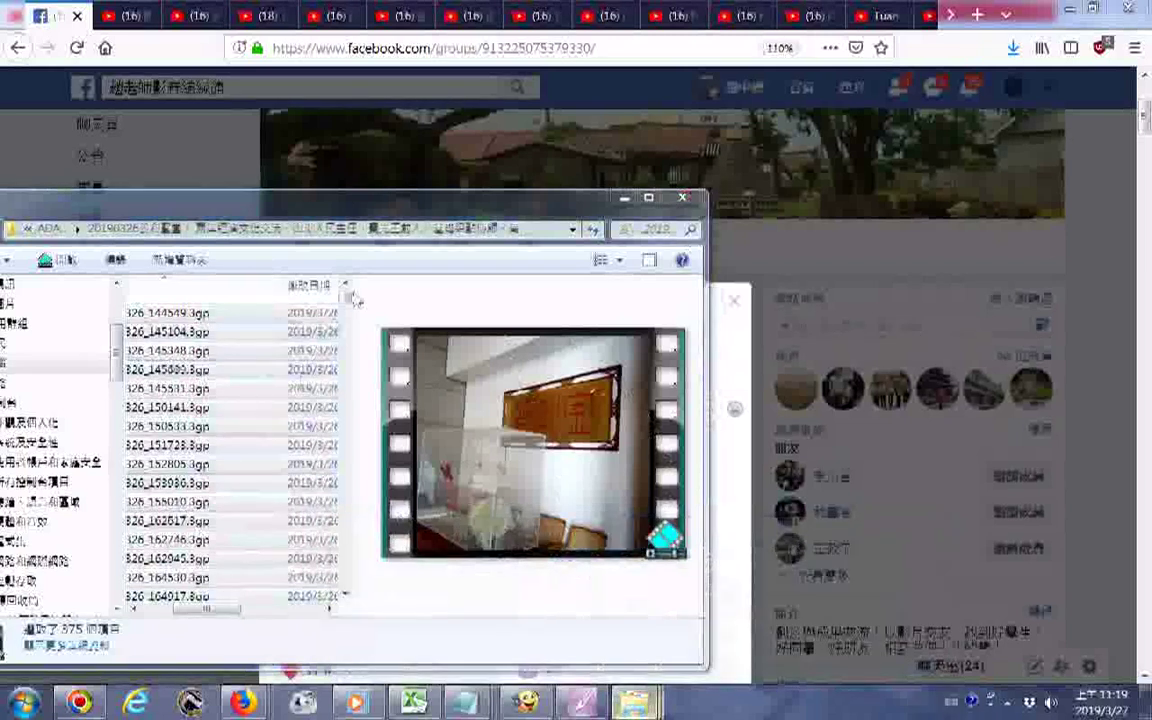
click(681, 198)
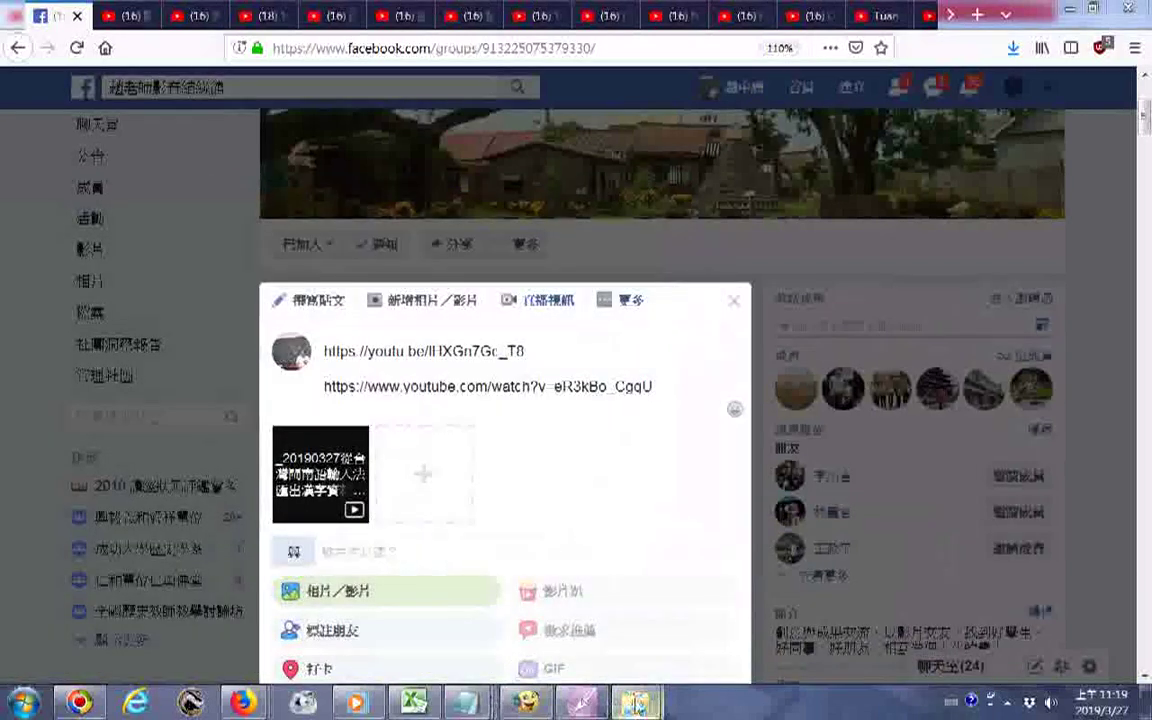
Open the ADATA HM900 drive in the Computer window, and switch to the Videos library to find the 20190325 video
mouse_move(634, 702)
click(573, 555)
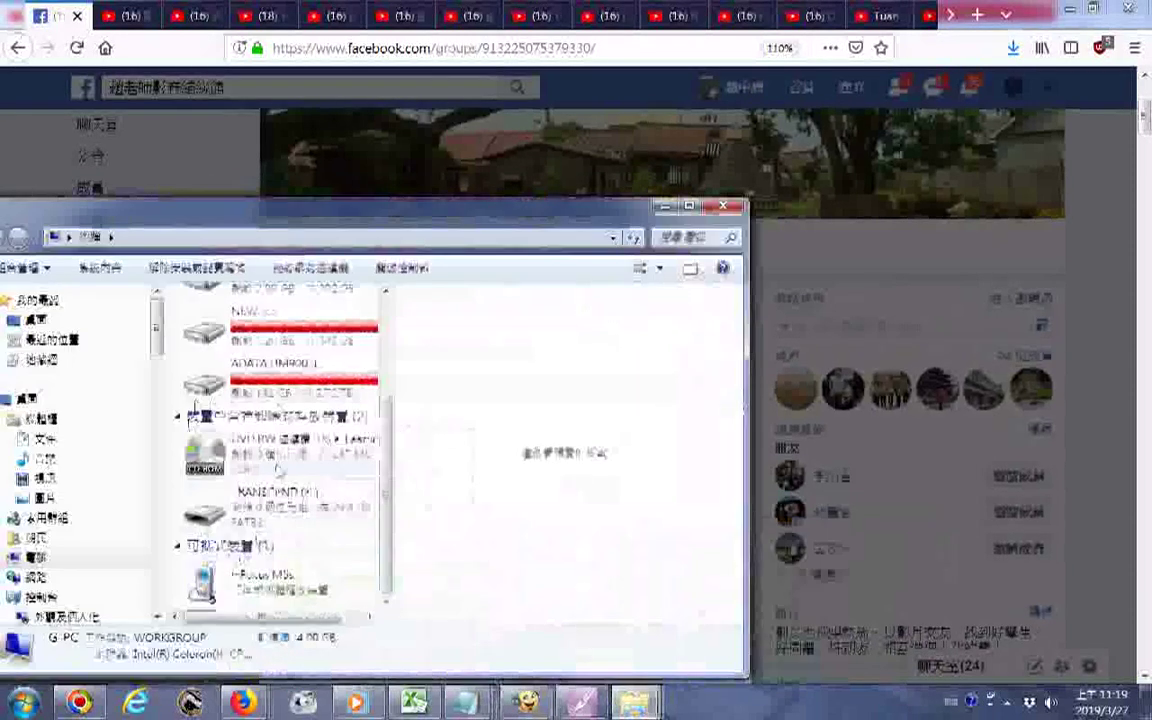
double_click(284, 389)
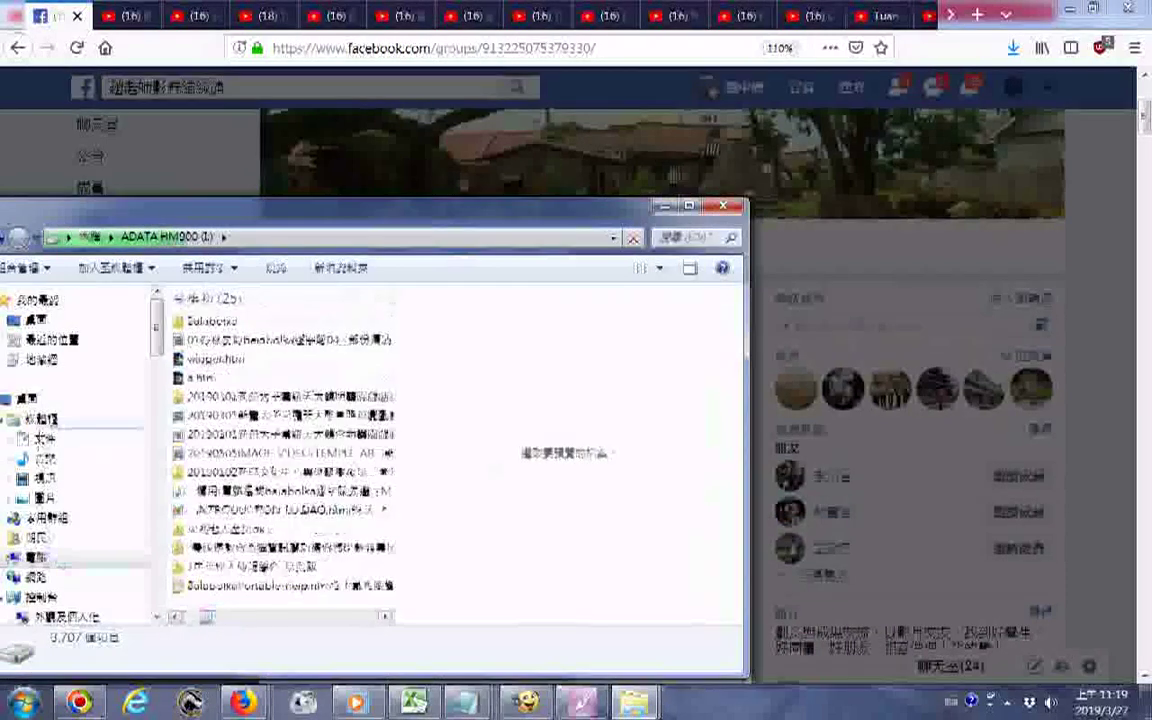
click(45, 478)
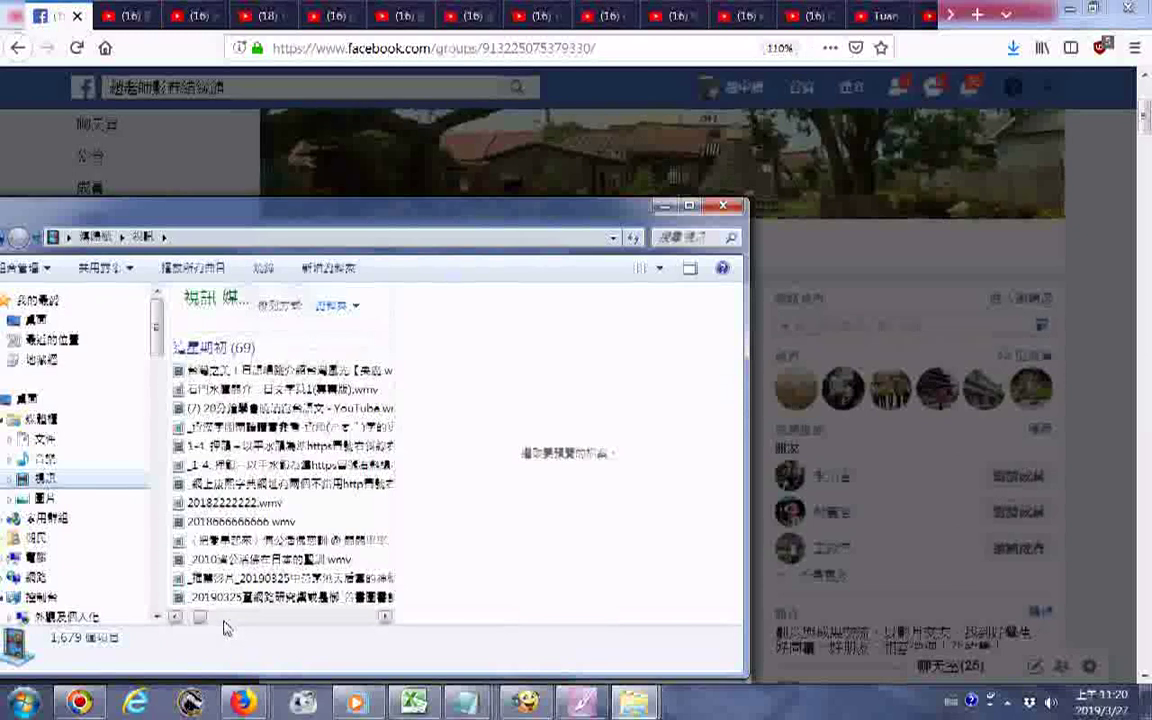
scroll(225, 627, down, 3)
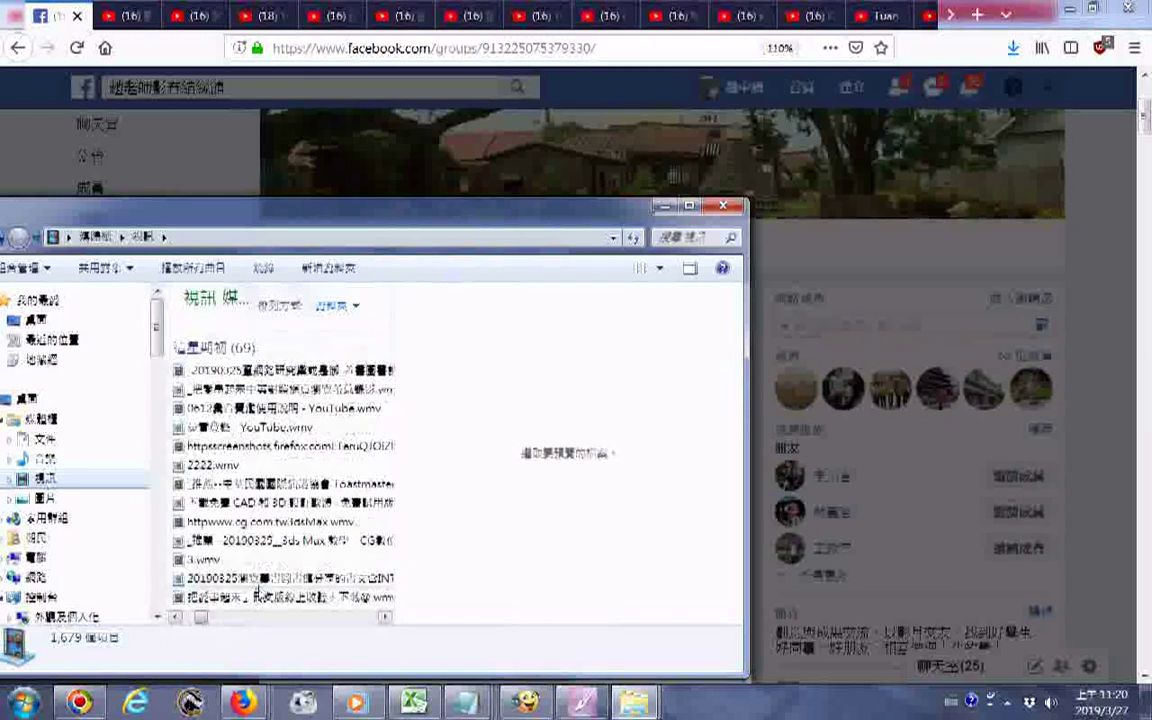
Select the 20190325 INTRODUCTION TO DAO video in the Videos library and copy its file name without the extension
click(272, 579)
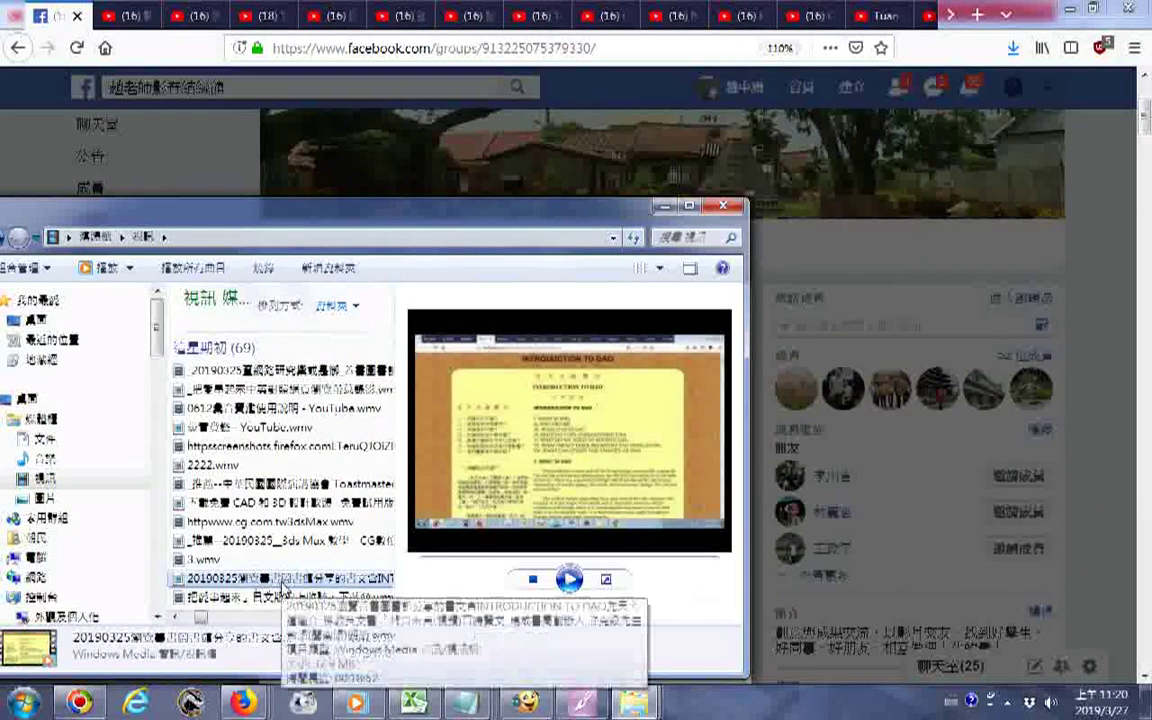
click(283, 580)
right_click(284, 580)
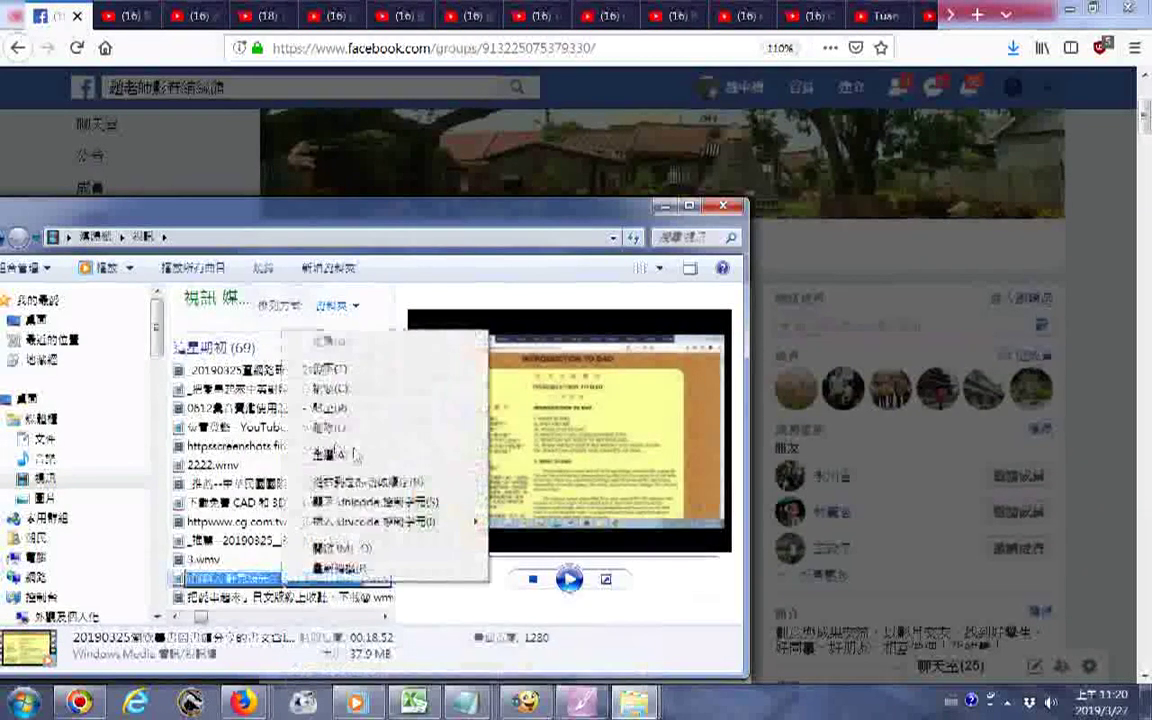
key(Escape)
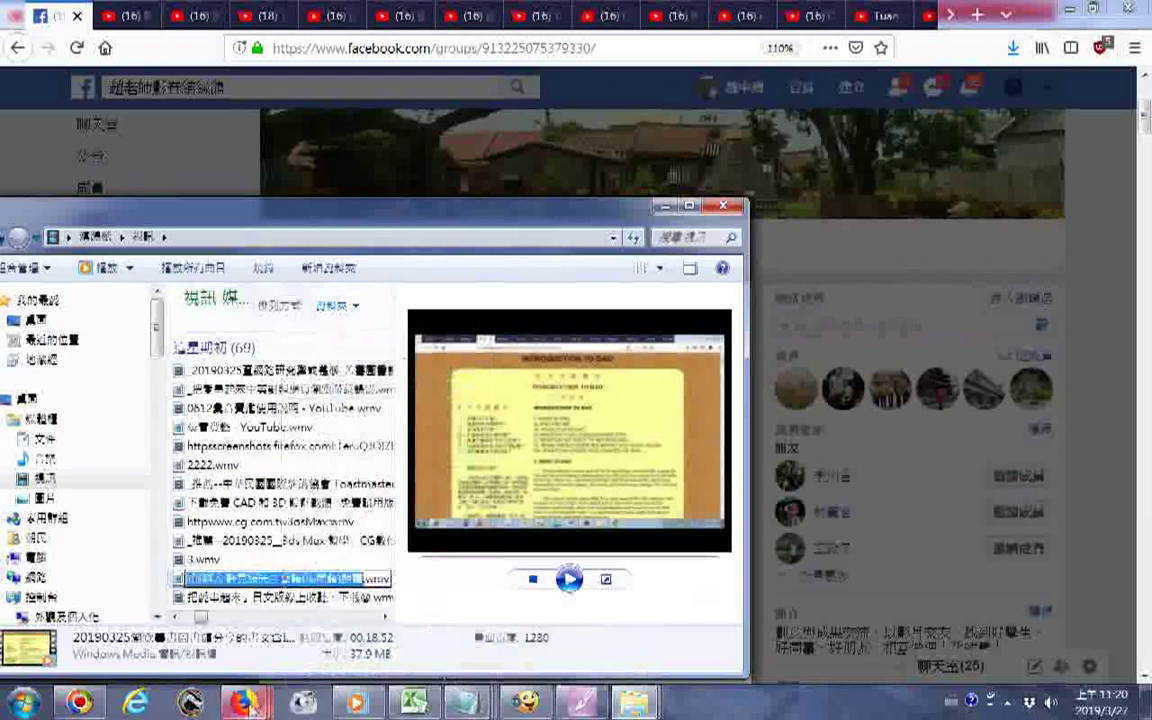
Switch back to Firefox and paste the 20190325 video title on the blank line between the two YouTube links
mouse_move(241, 703)
click(300, 557)
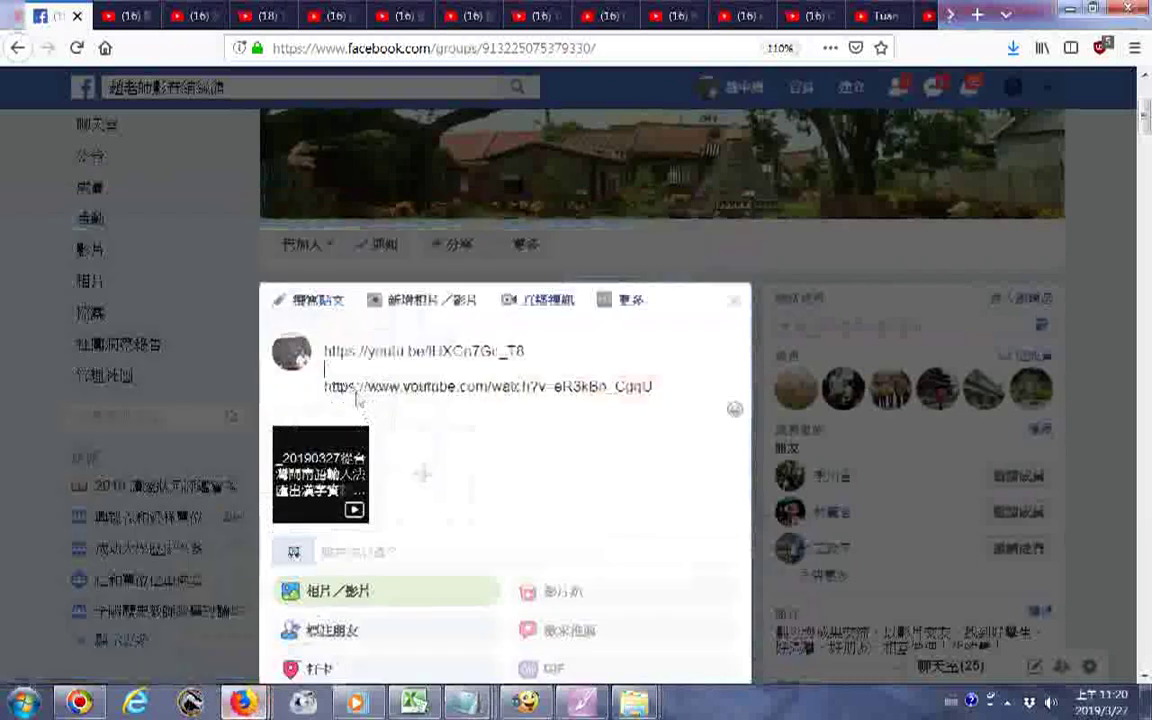
right_click(424, 445)
key(Escape)
key(ctrl+v)
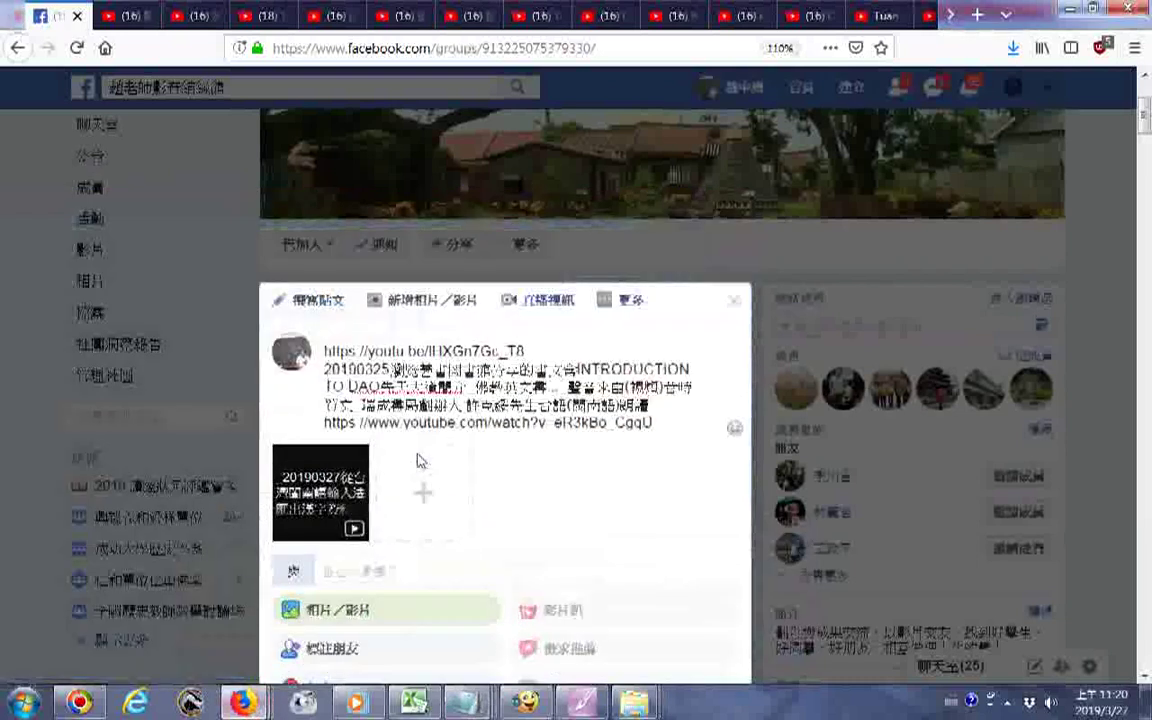
Copy the whole text of the group post, with both links and the title, and publish the post
scroll(594, 521, down, 2)
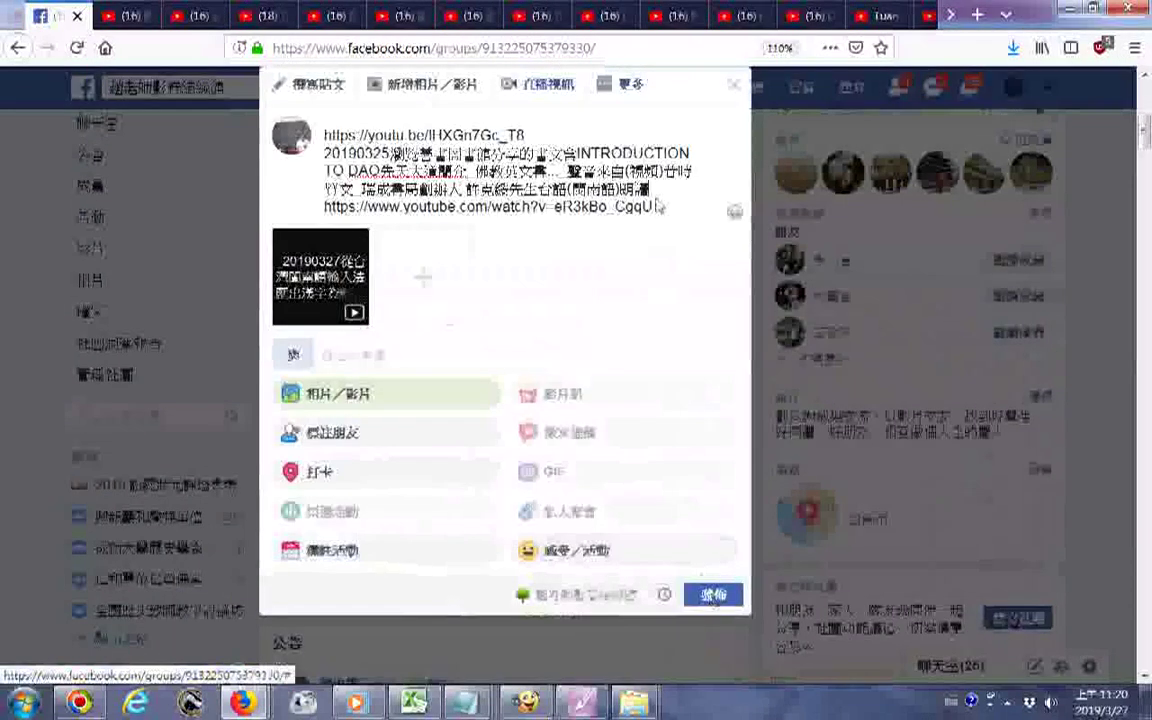
key(ctrl+a)
right_click(352, 168)
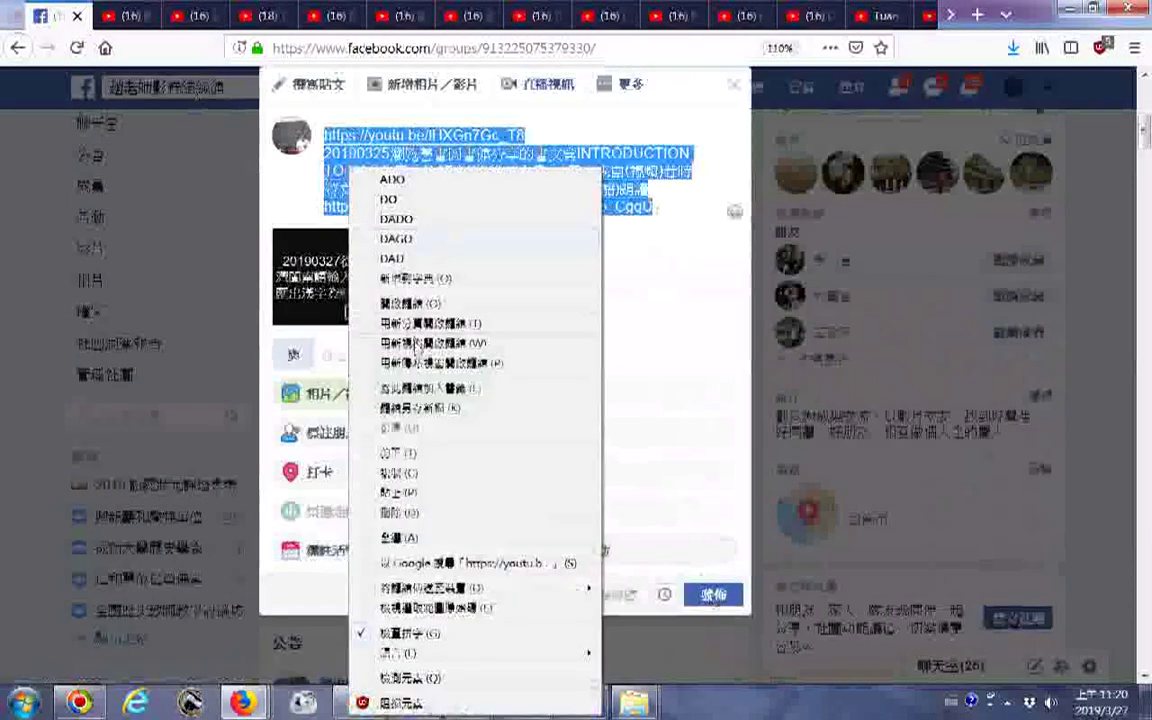
click(395, 475)
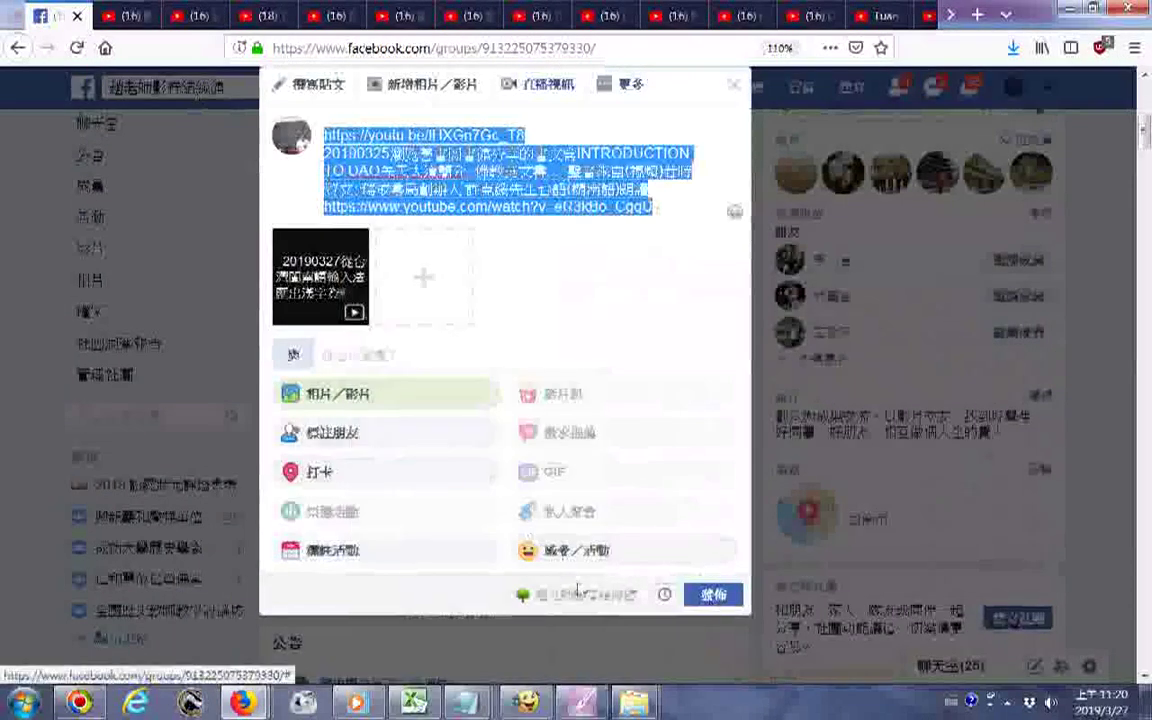
click(690, 591)
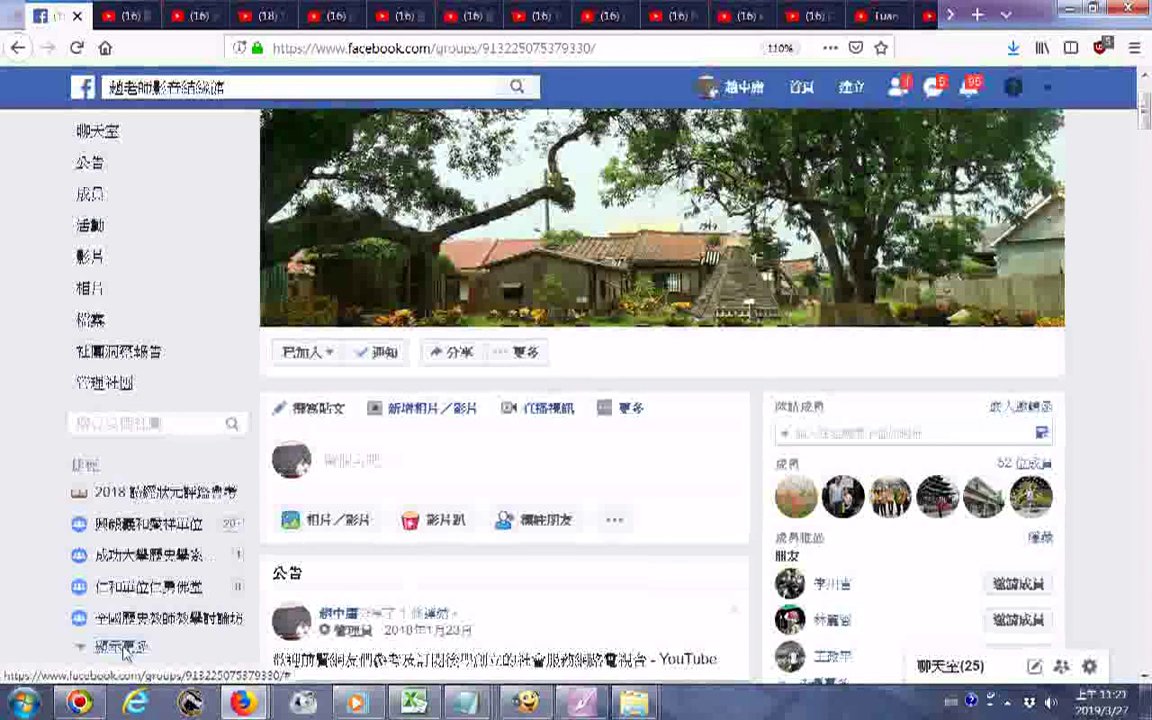
Expand the list of groups, open the Mega超大雲端硬碟檔案分享 group and check its recent posts
click(122, 648)
scroll(165, 585, down, 2)
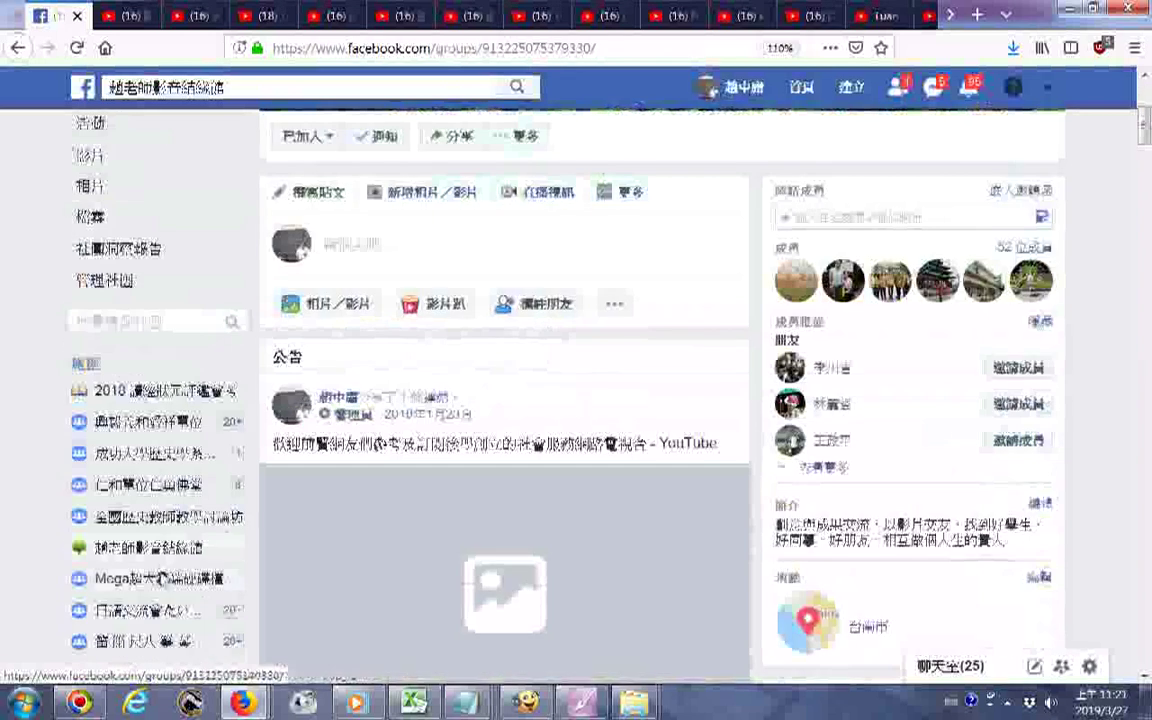
click(165, 585)
scroll(420, 470, down, 3)
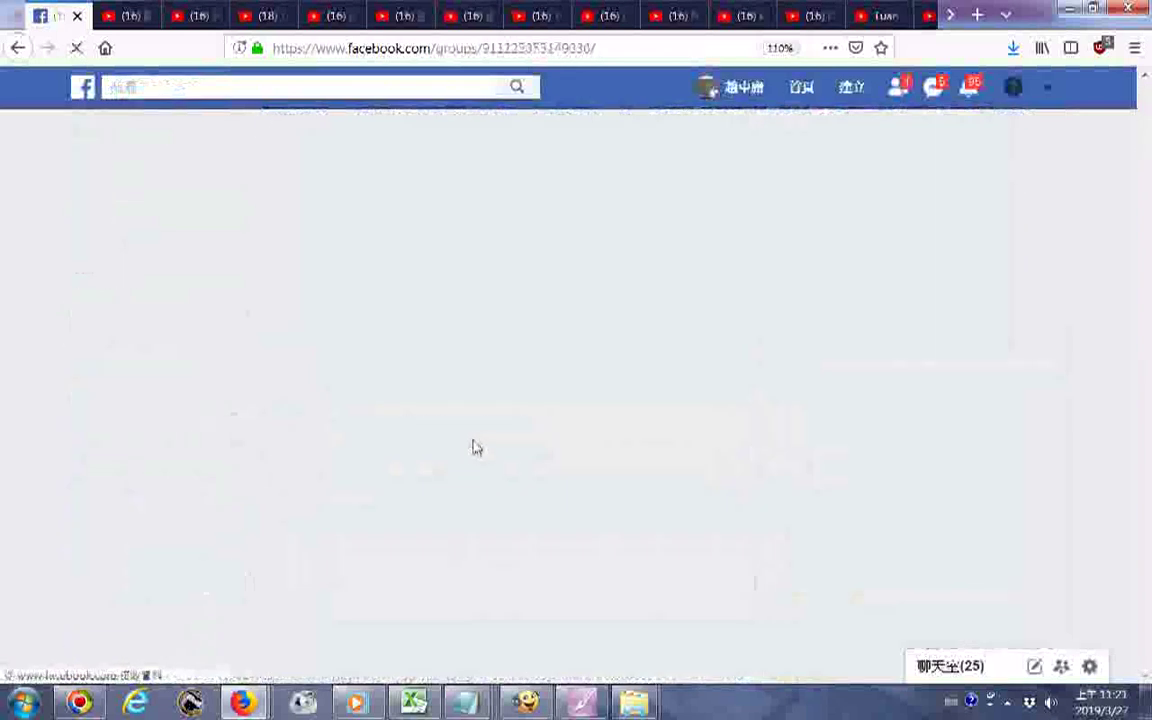
scroll(610, 408, down, 2)
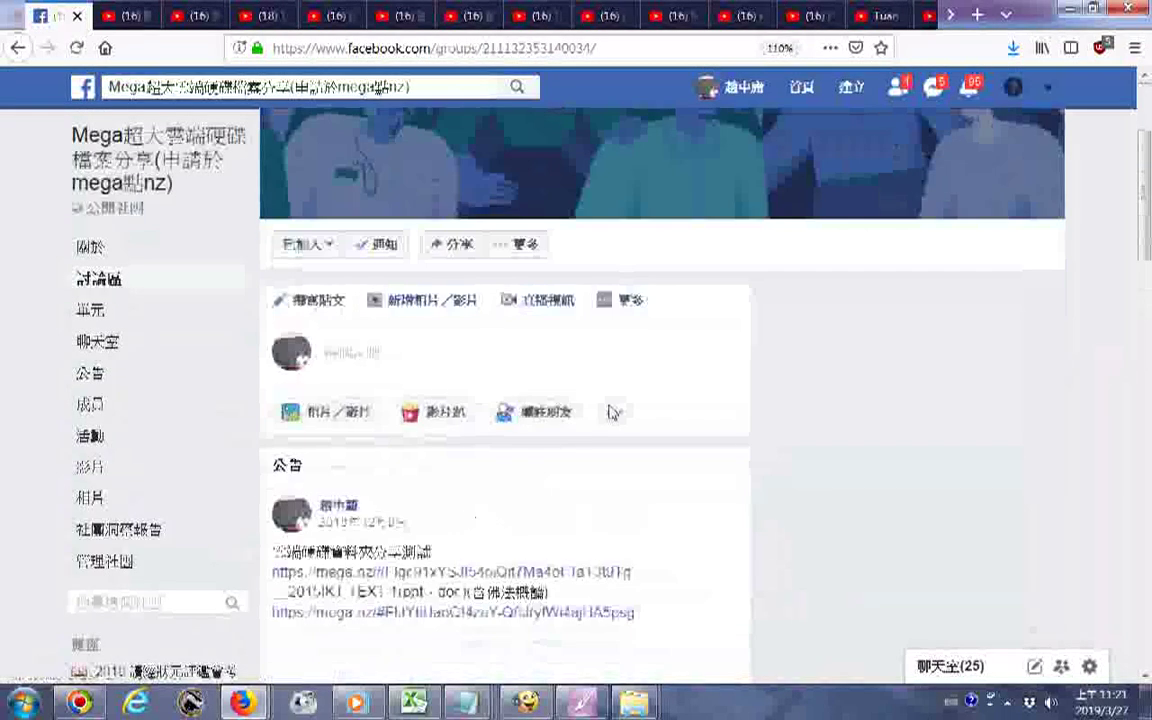
scroll(613, 412, down, 8)
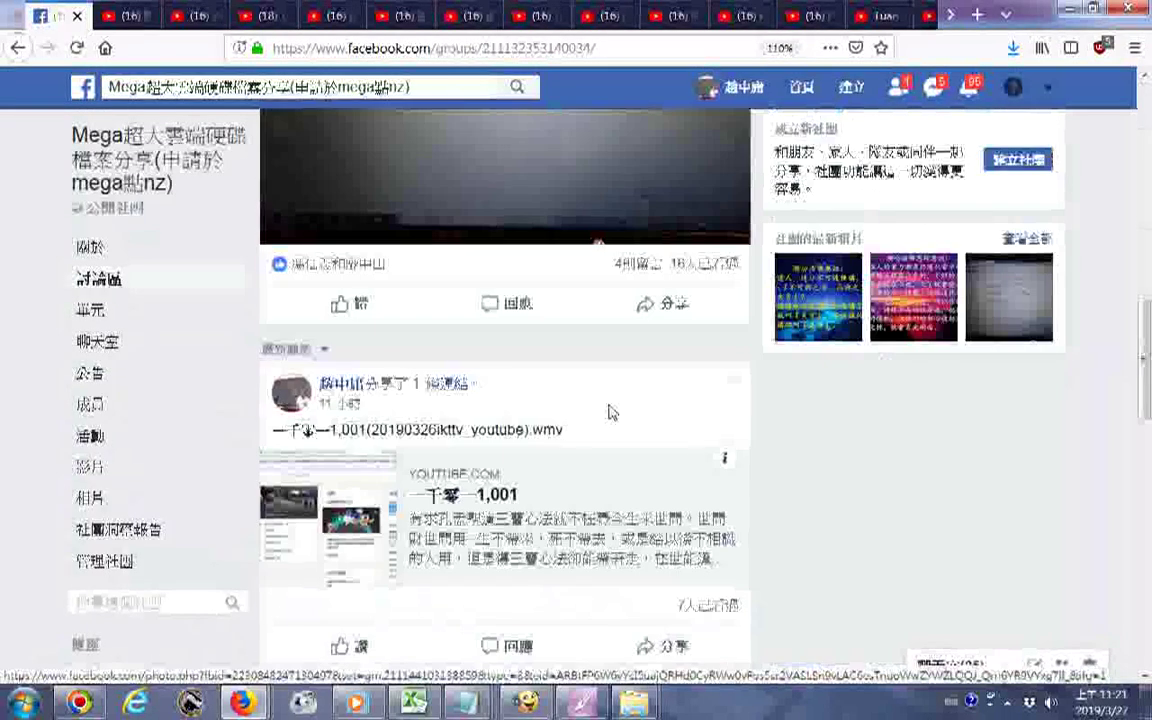
scroll(610, 411, down, 4)
scroll(513, 425, up, 5)
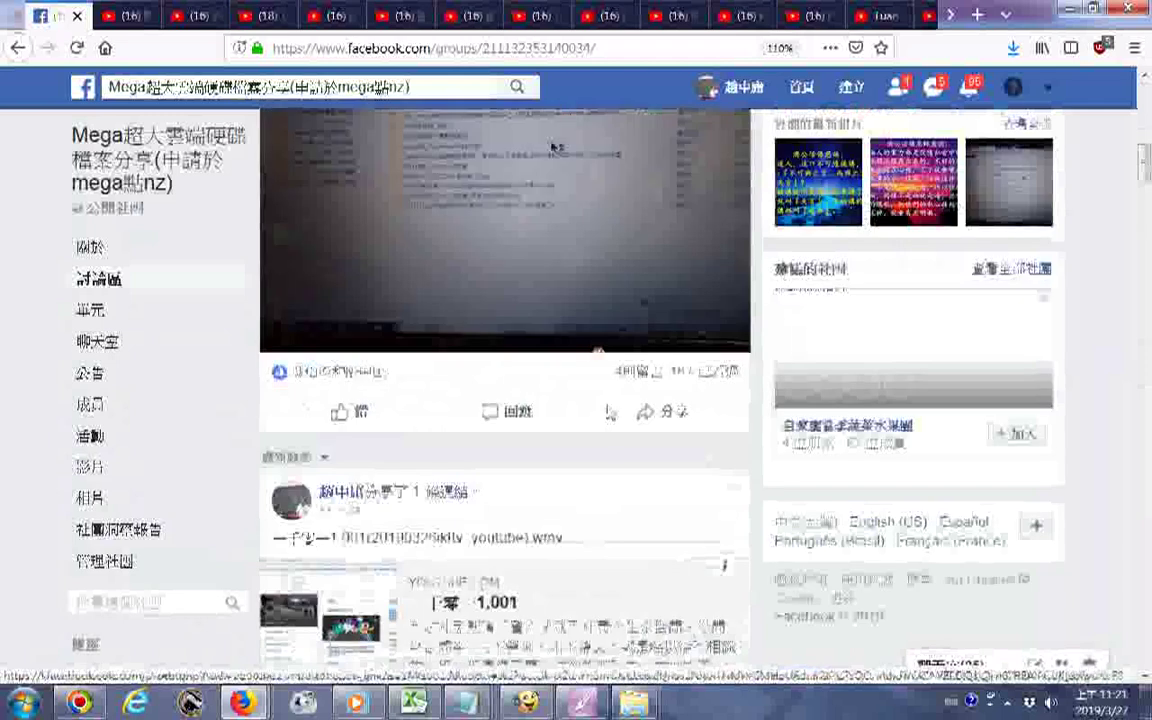
scroll(487, 425, down, 1)
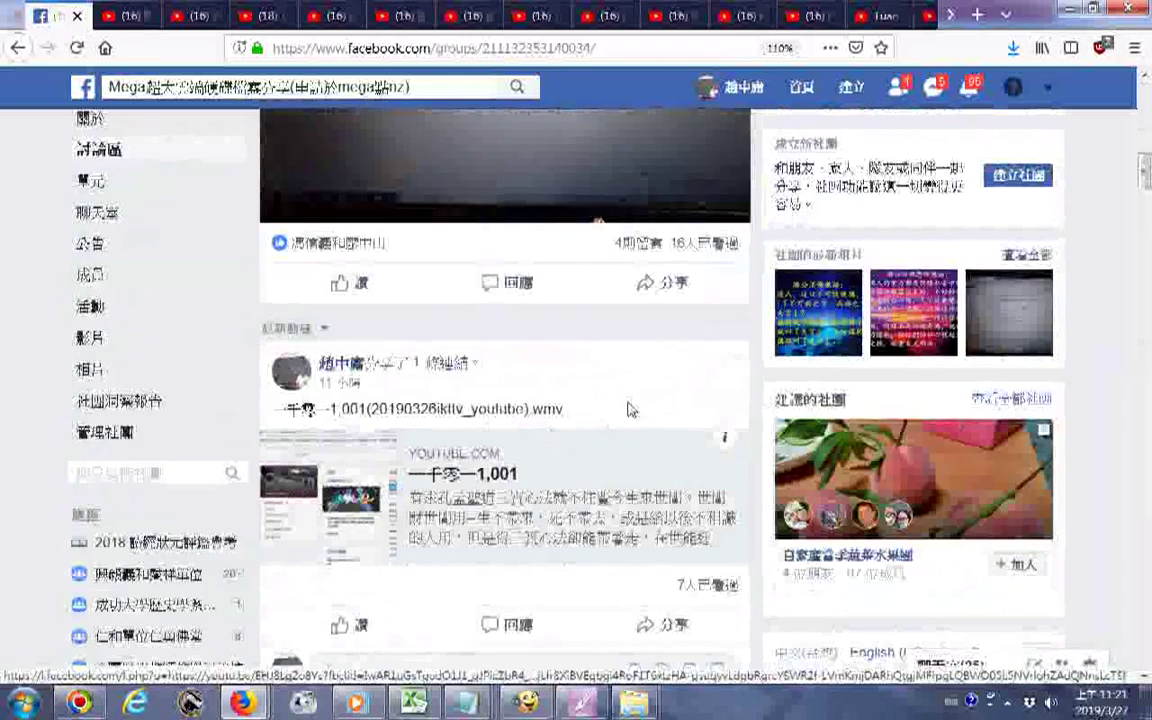
scroll(590, 435, up, 6)
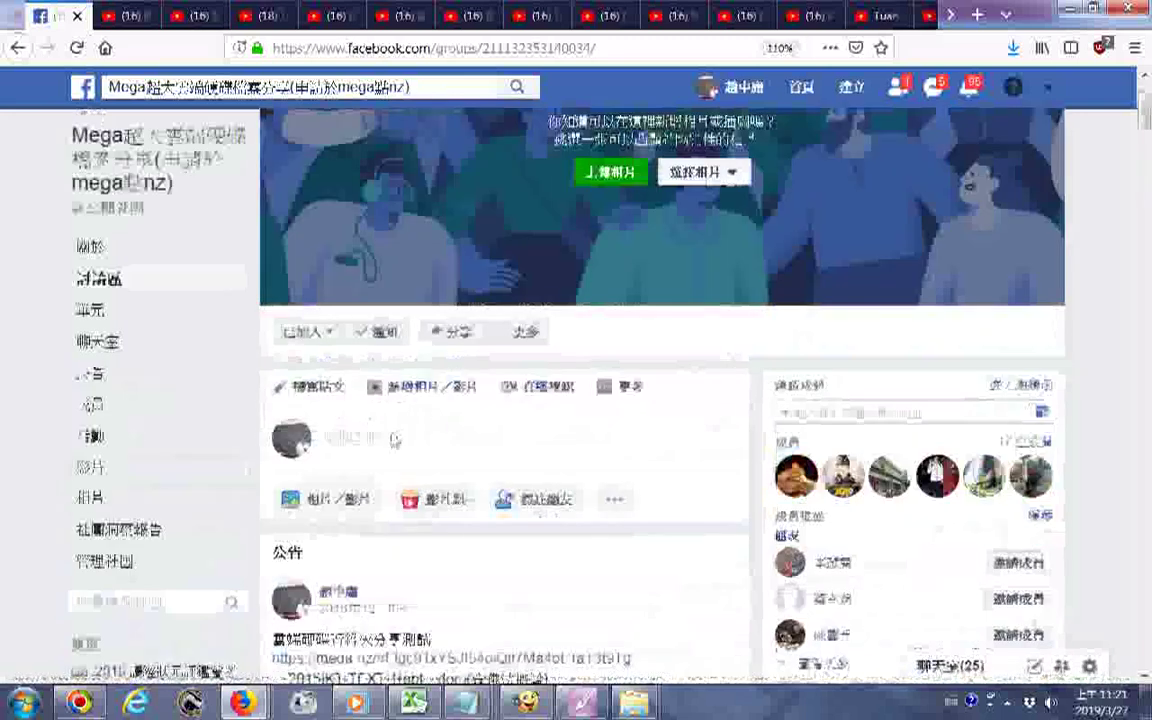
Paste the copied links and title into a new post in the Mega超大雲端硬碟檔案分享 group and publish it
right_click(389, 441)
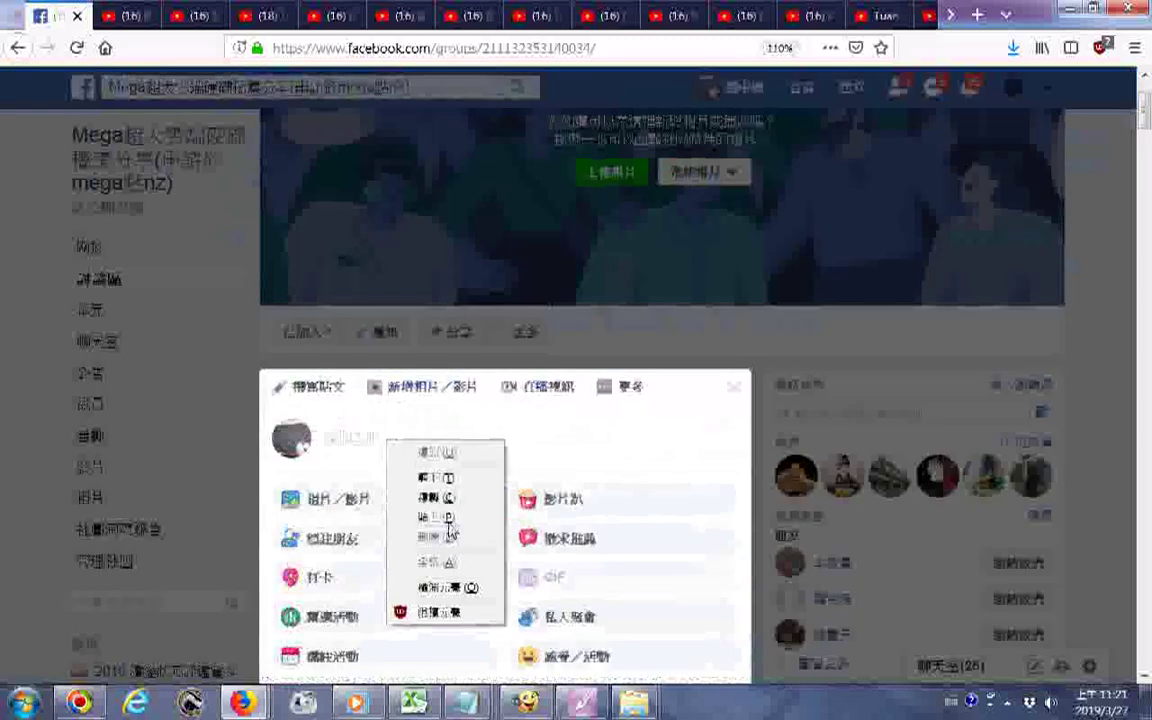
click(474, 487)
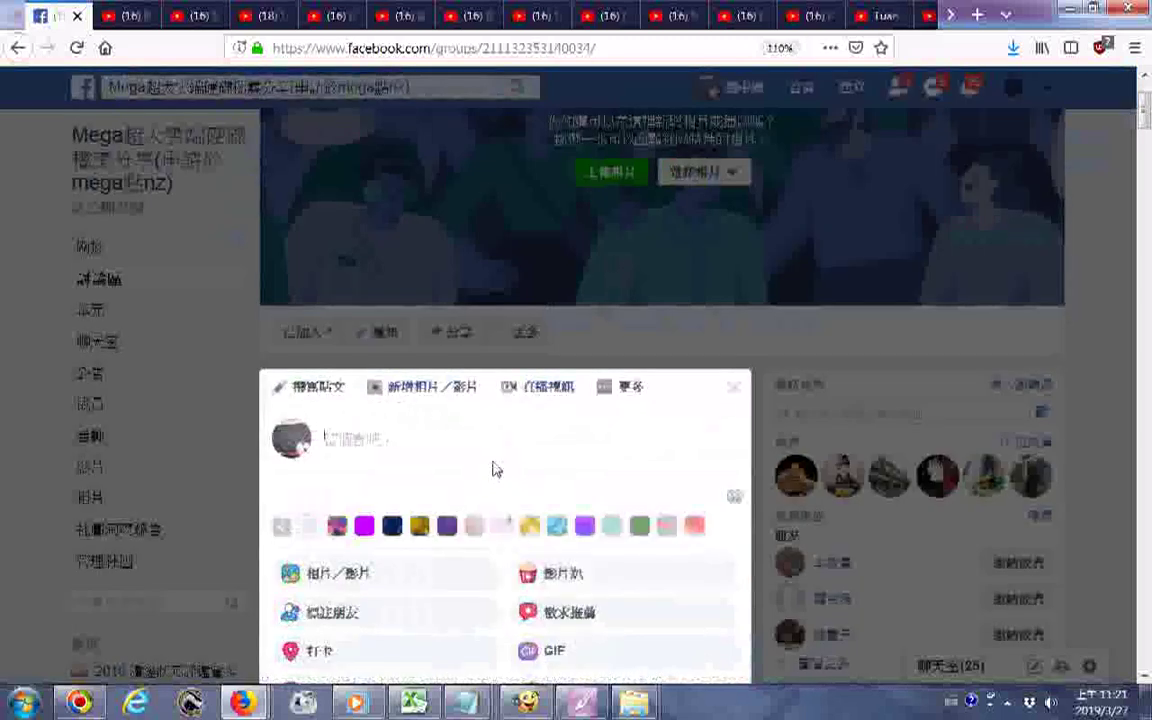
scroll(492, 469, down, 5)
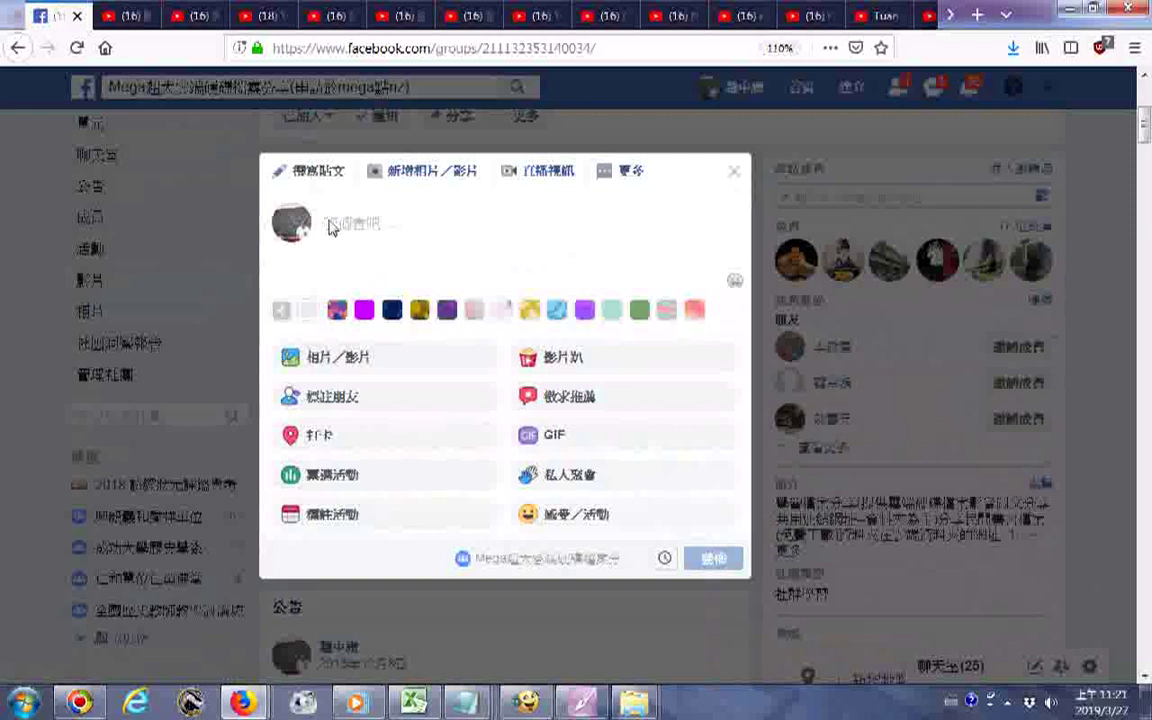
right_click(330, 227)
click(355, 291)
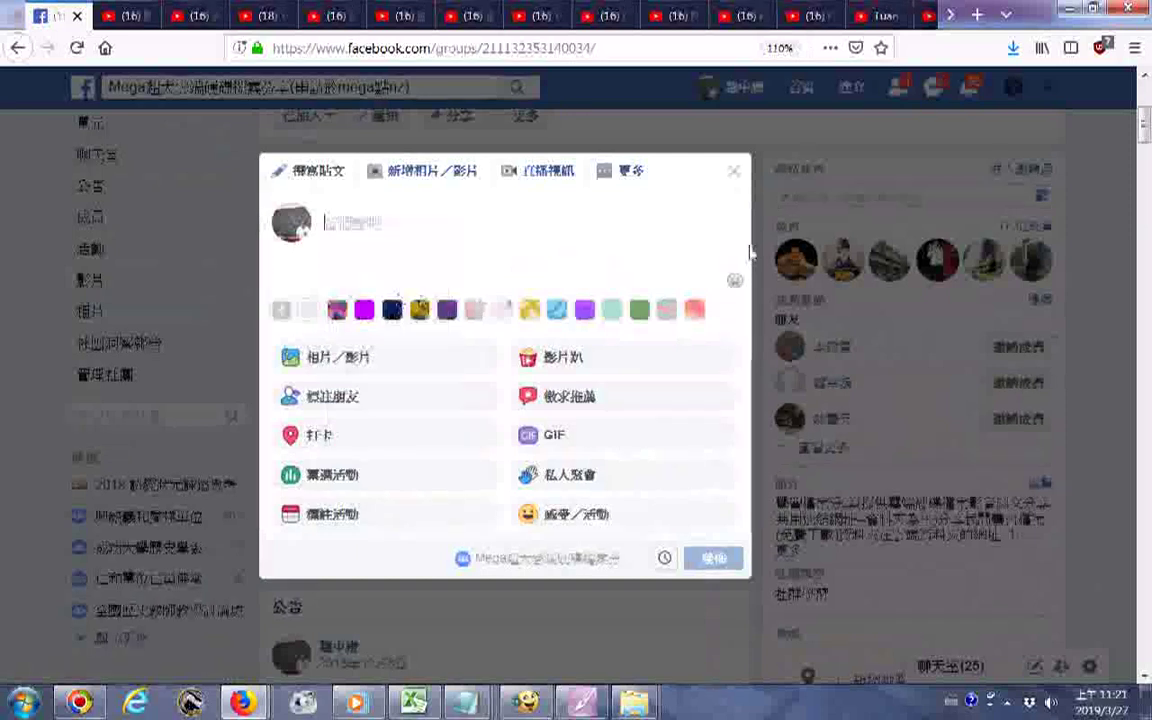
scroll(705, 345, down, 2)
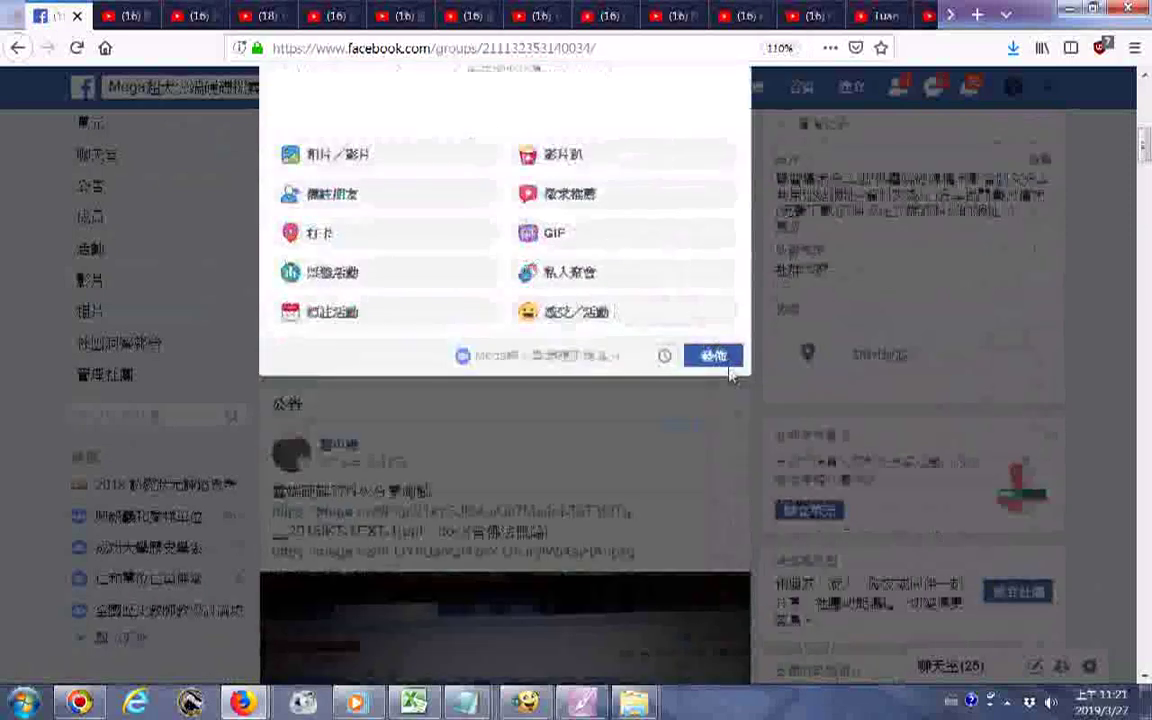
scroll(656, 320, up, 3)
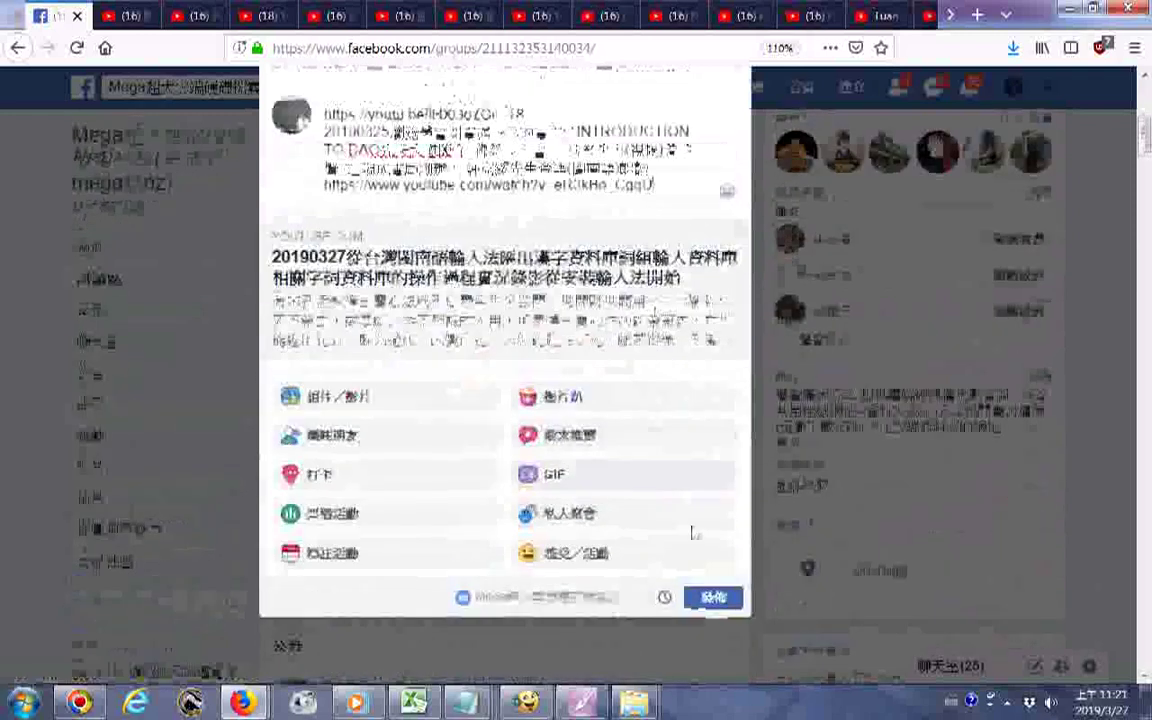
click(710, 600)
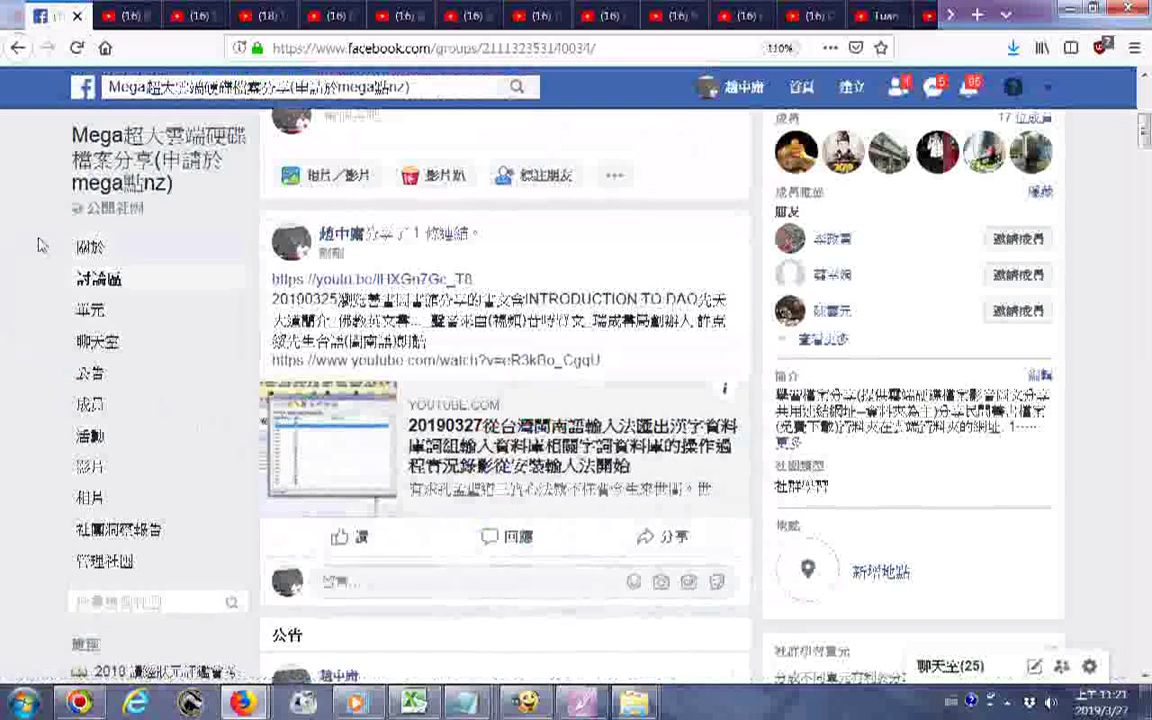
Return to the previous group's page and check whether the new post appears among its recent posts
click(18, 48)
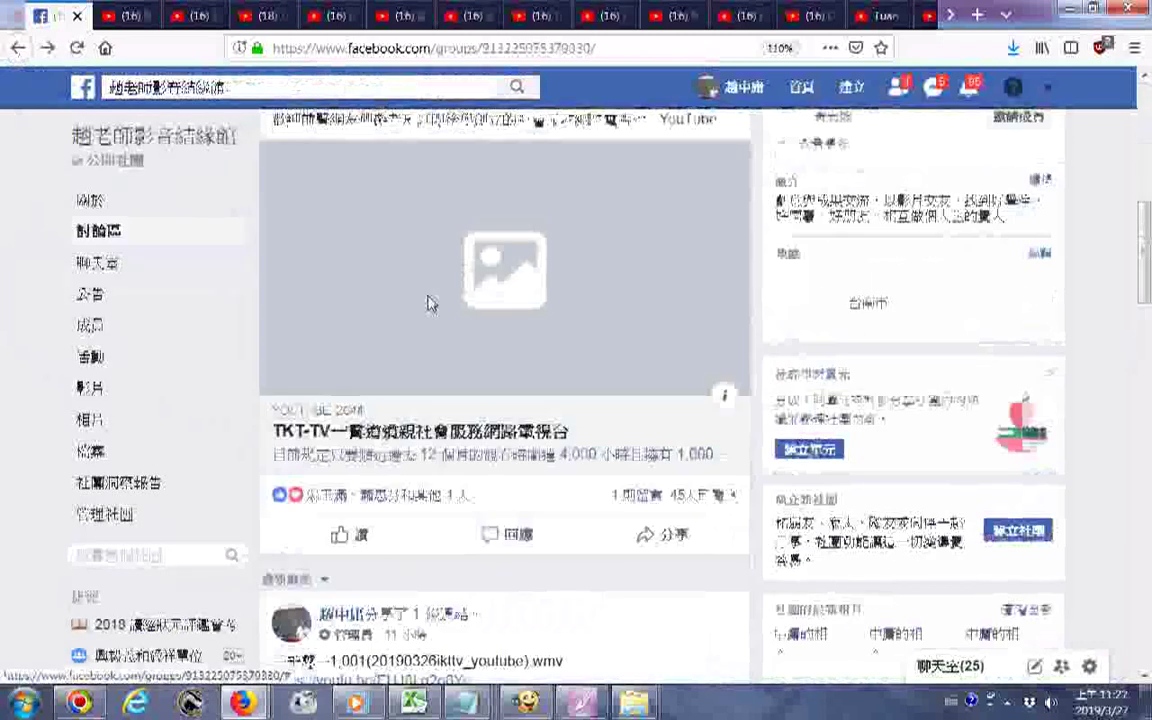
scroll(430, 300, down, 1)
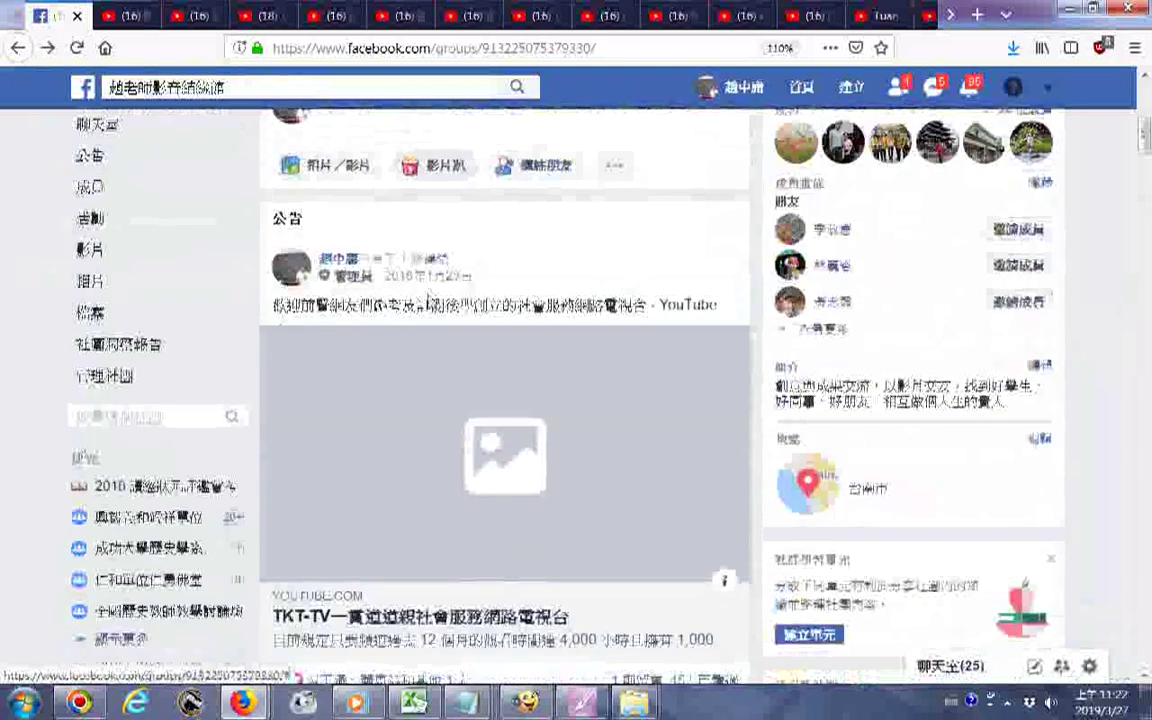
scroll(428, 302, down, 2)
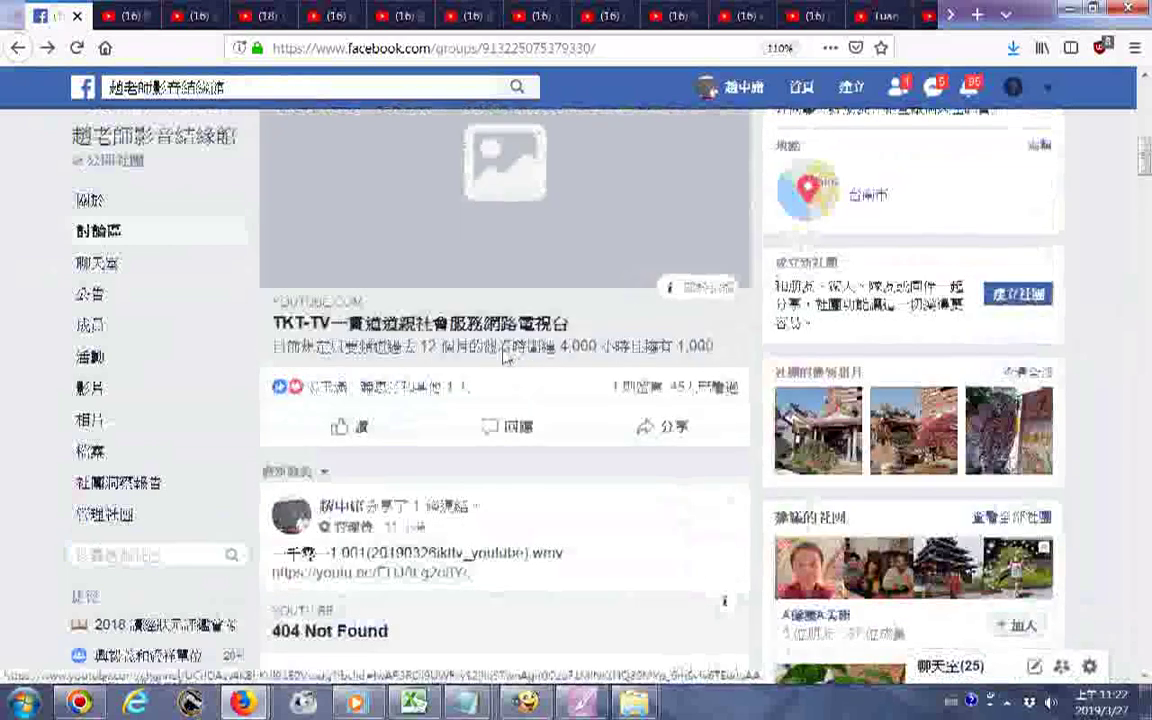
scroll(505, 347, up, 3)
scroll(495, 347, down, 3)
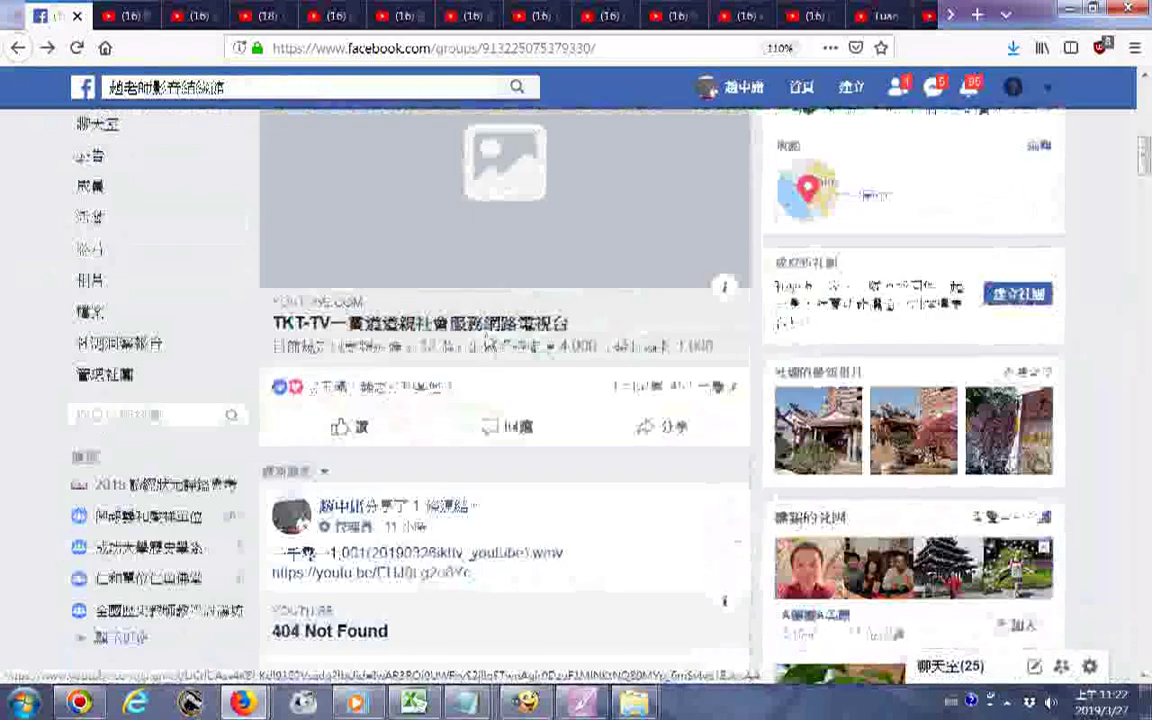
scroll(485, 340, down, 1)
scroll(337, 332, up, 5)
Paste the copied links and 20190325 title into a new post in this group and publish it
right_click(340, 252)
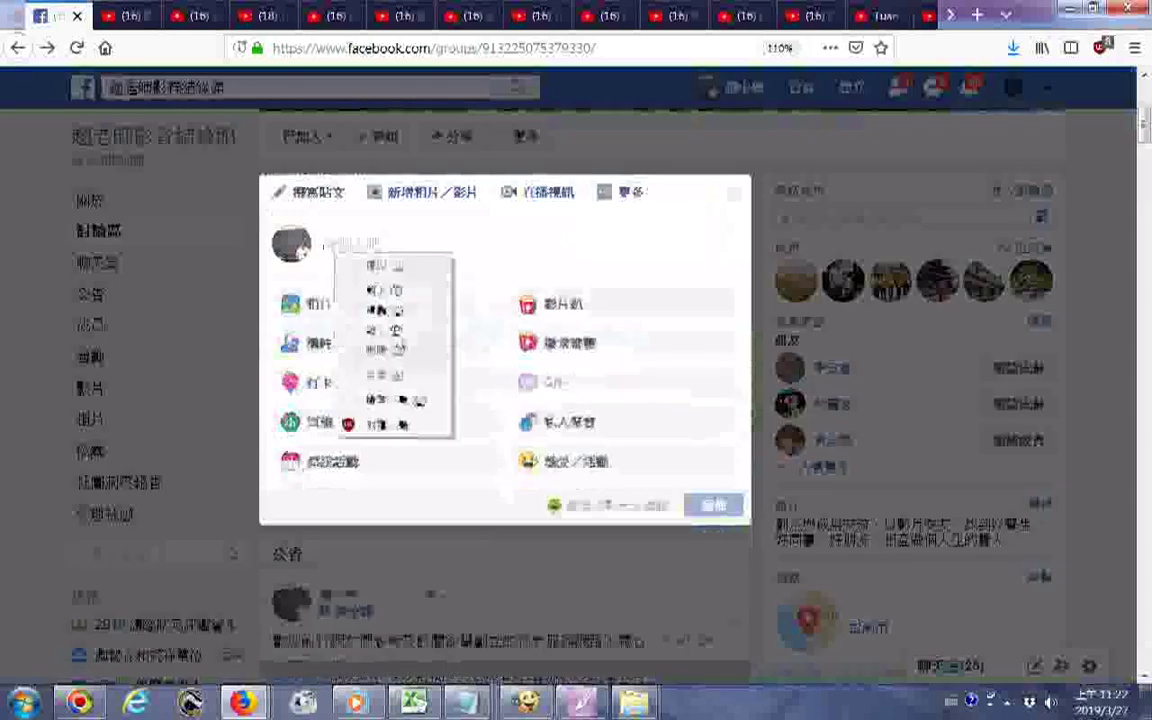
click(432, 335)
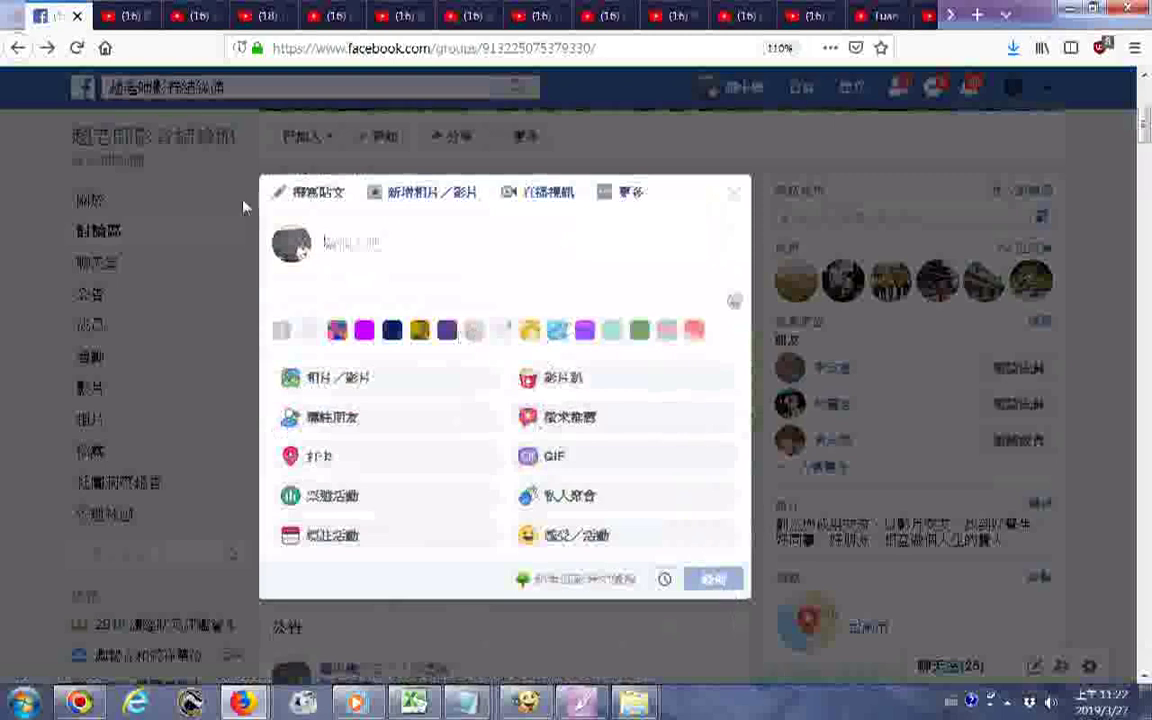
right_click(337, 243)
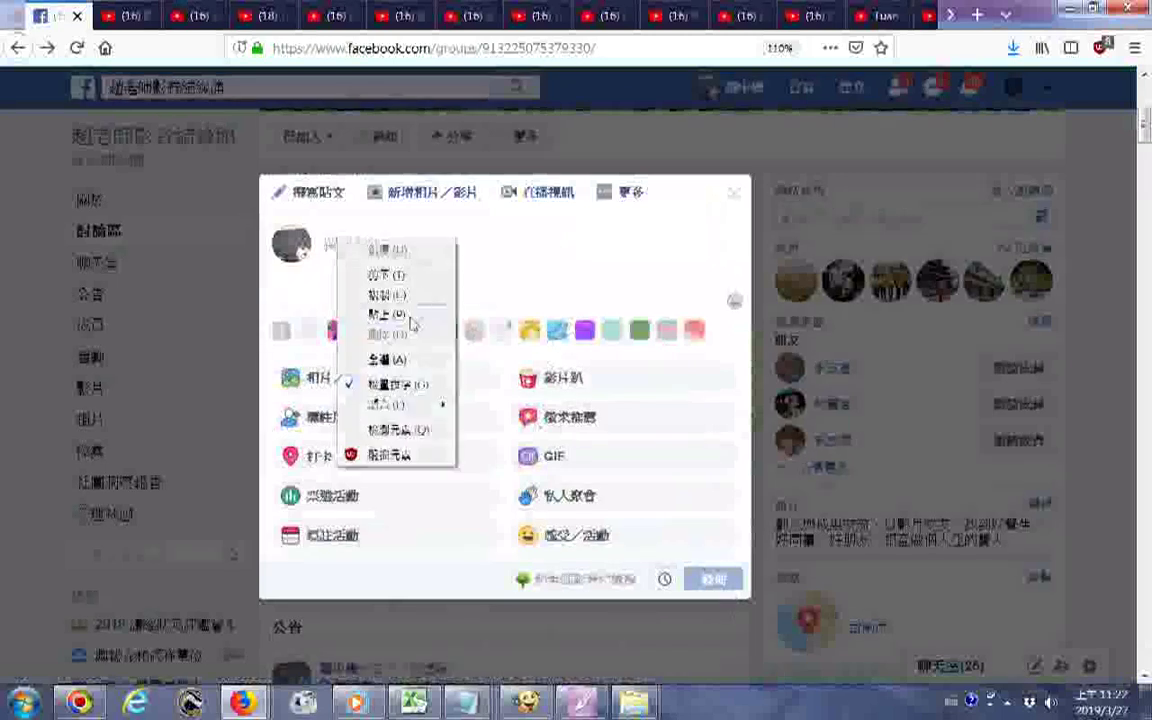
click(411, 324)
scroll(588, 484, down, 4)
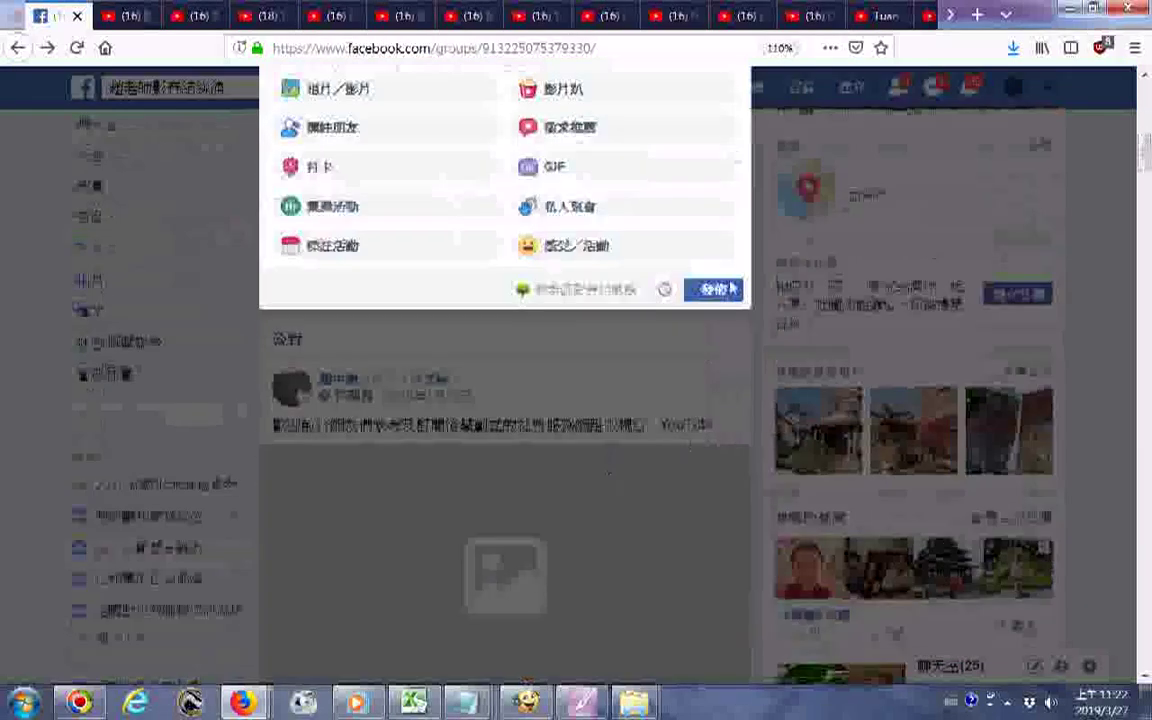
click(712, 289)
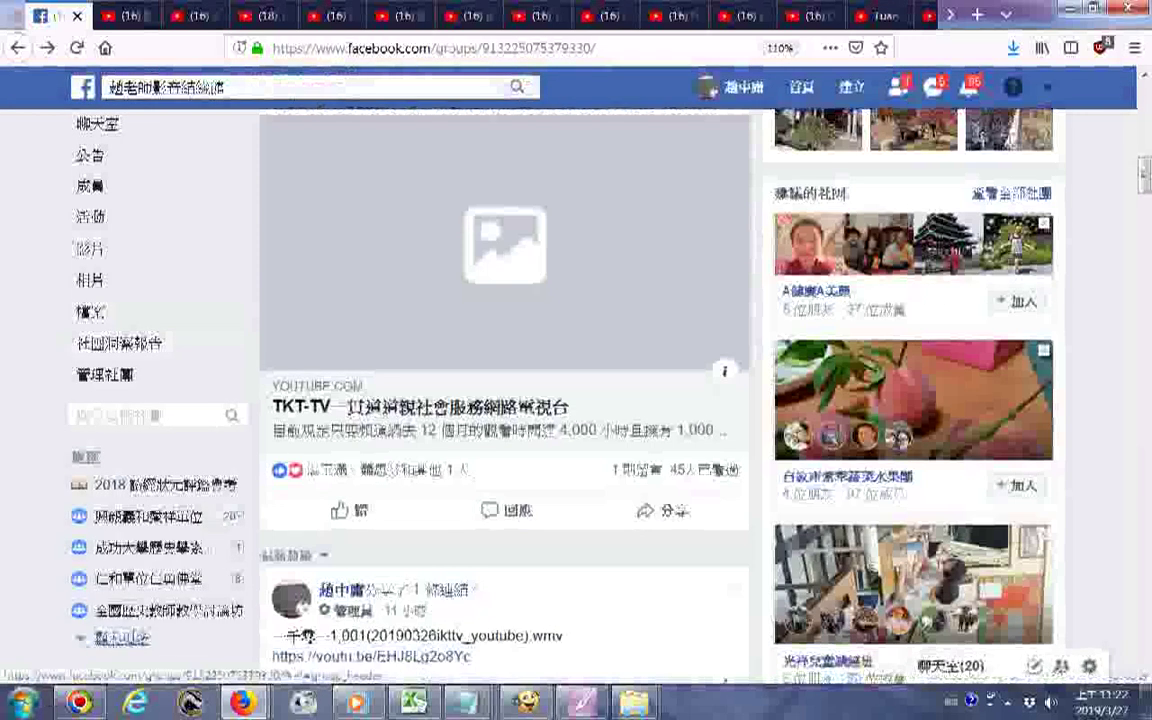
Check the recent posts in this group down to the 一千零一1,001 post and its link preview
scroll(150, 425, down, 2)
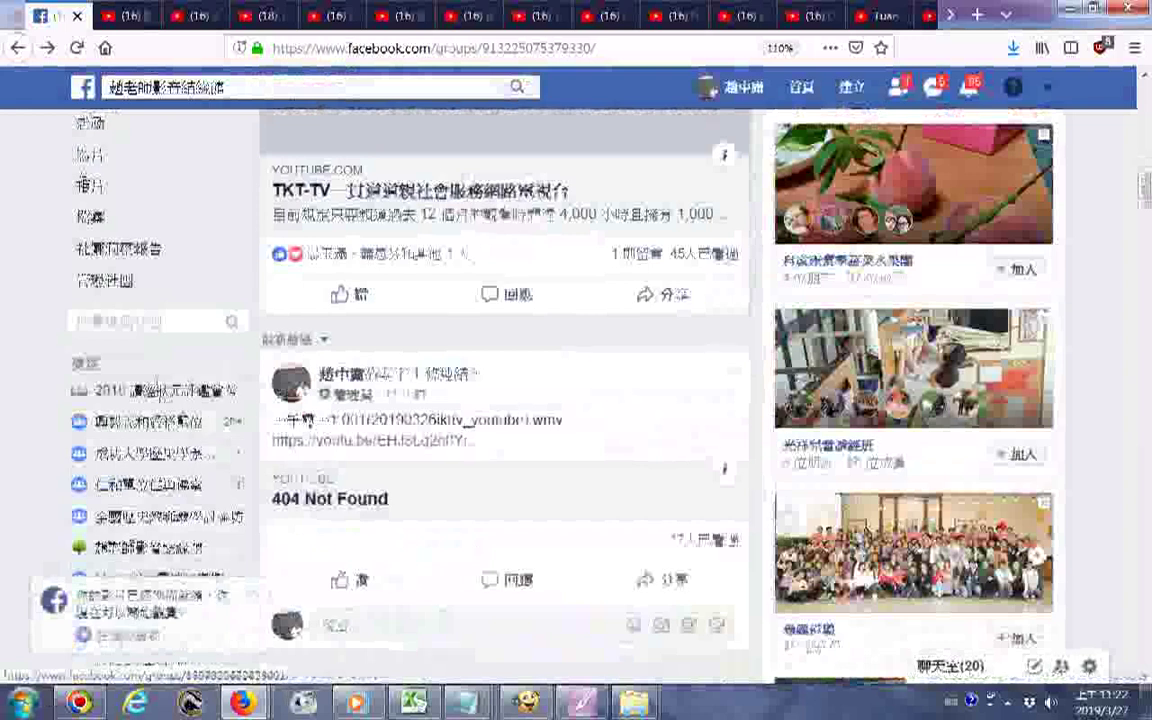
scroll(80, 465, down, 2)
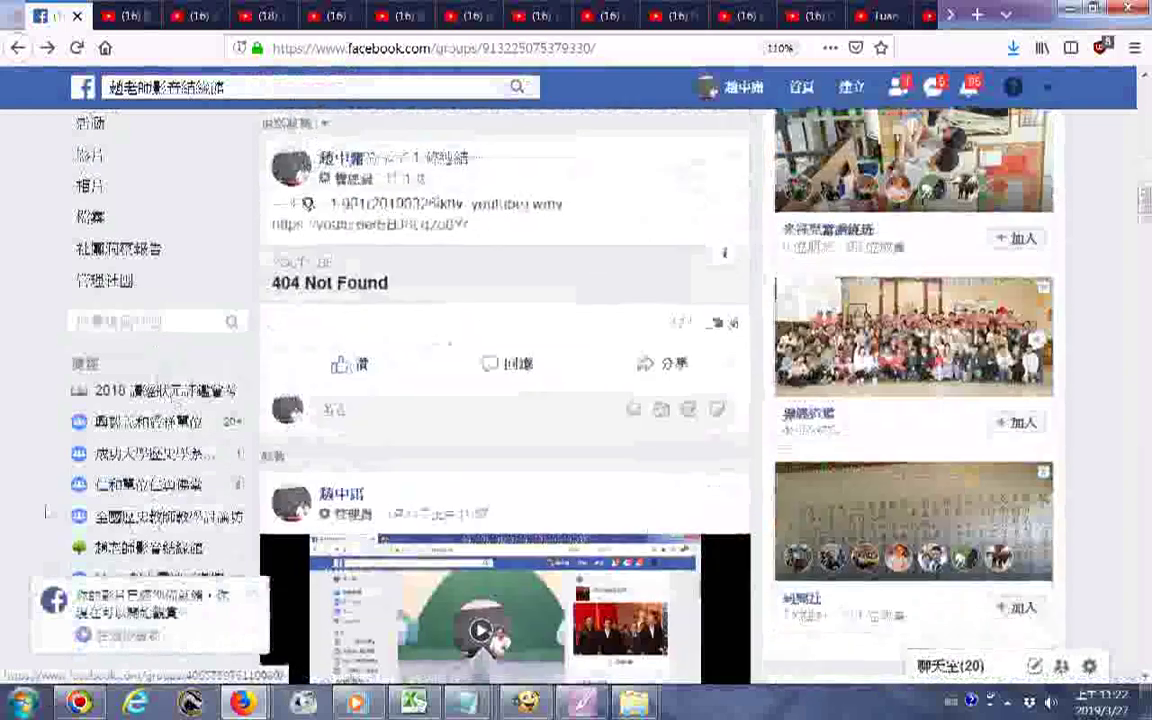
scroll(30, 500, down, 1)
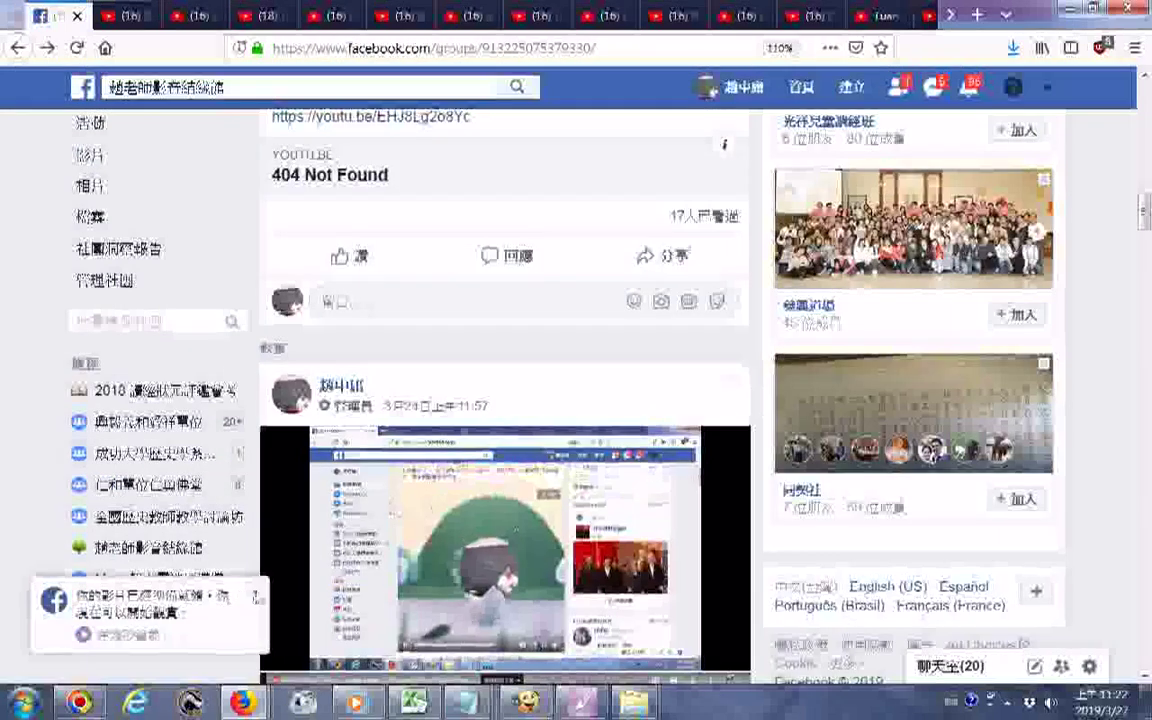
In the Mega超大雲端硬碟檔案分享 group, open the 一千零一1,001 post for editing, copy all its text and link, and save it
click(150, 582)
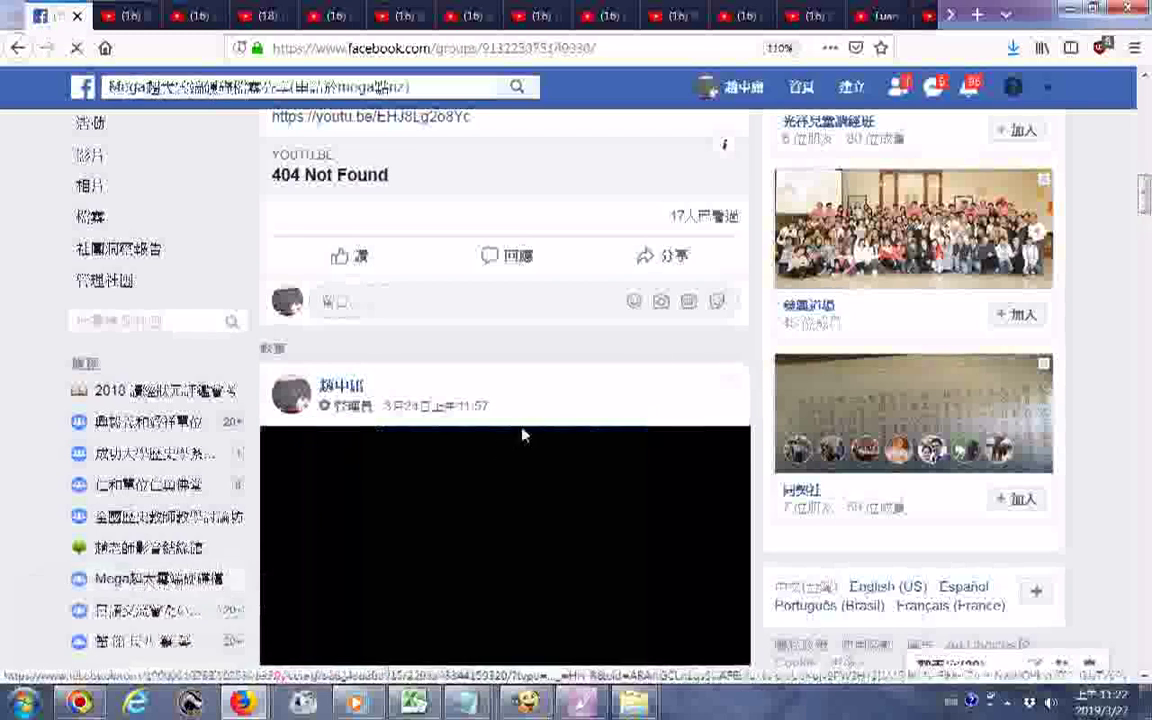
scroll(655, 358, down, 10)
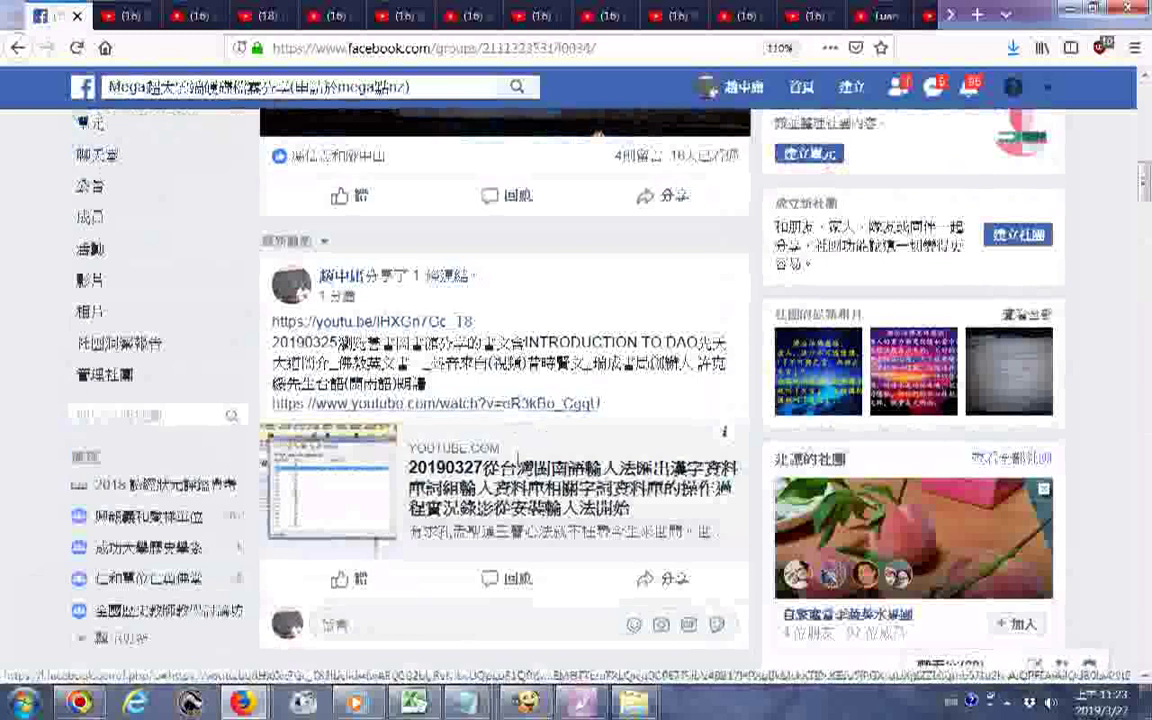
scroll(519, 455, down, 3)
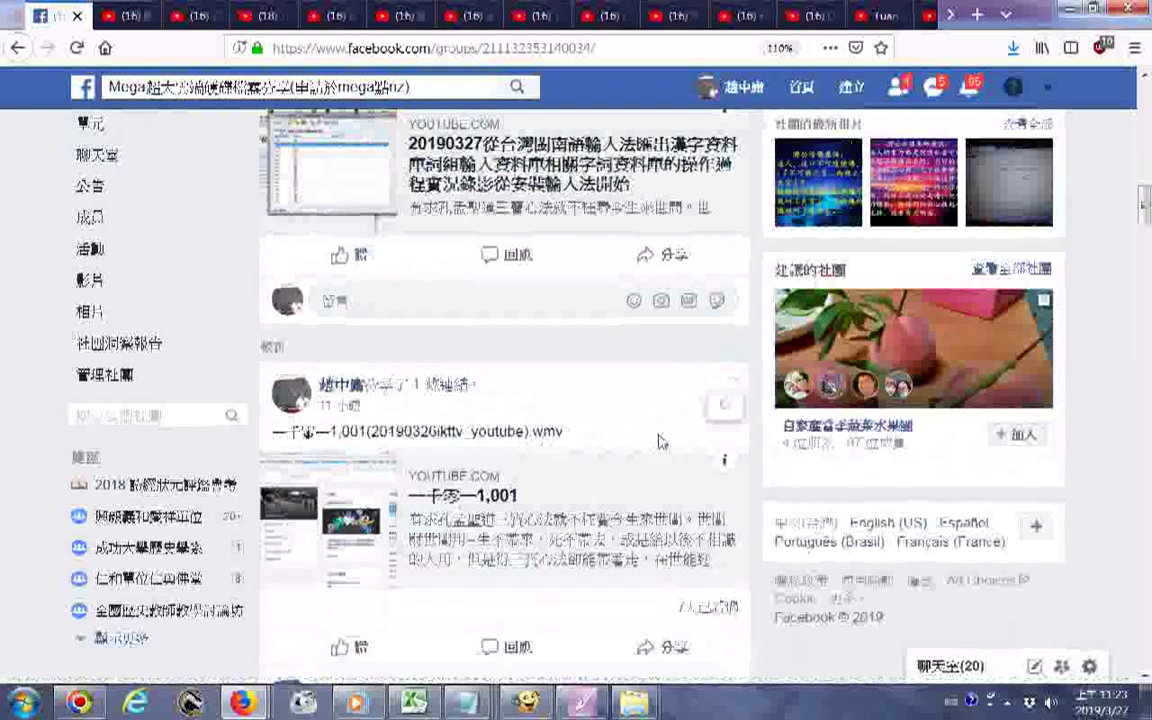
click(737, 385)
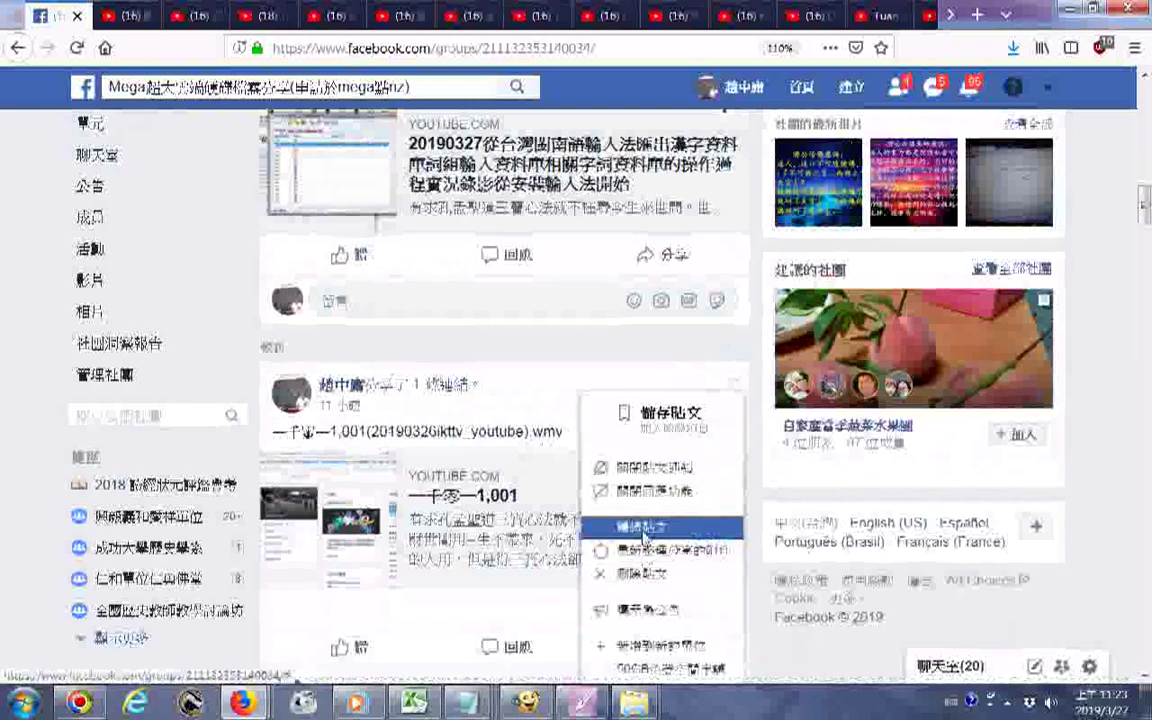
click(573, 500)
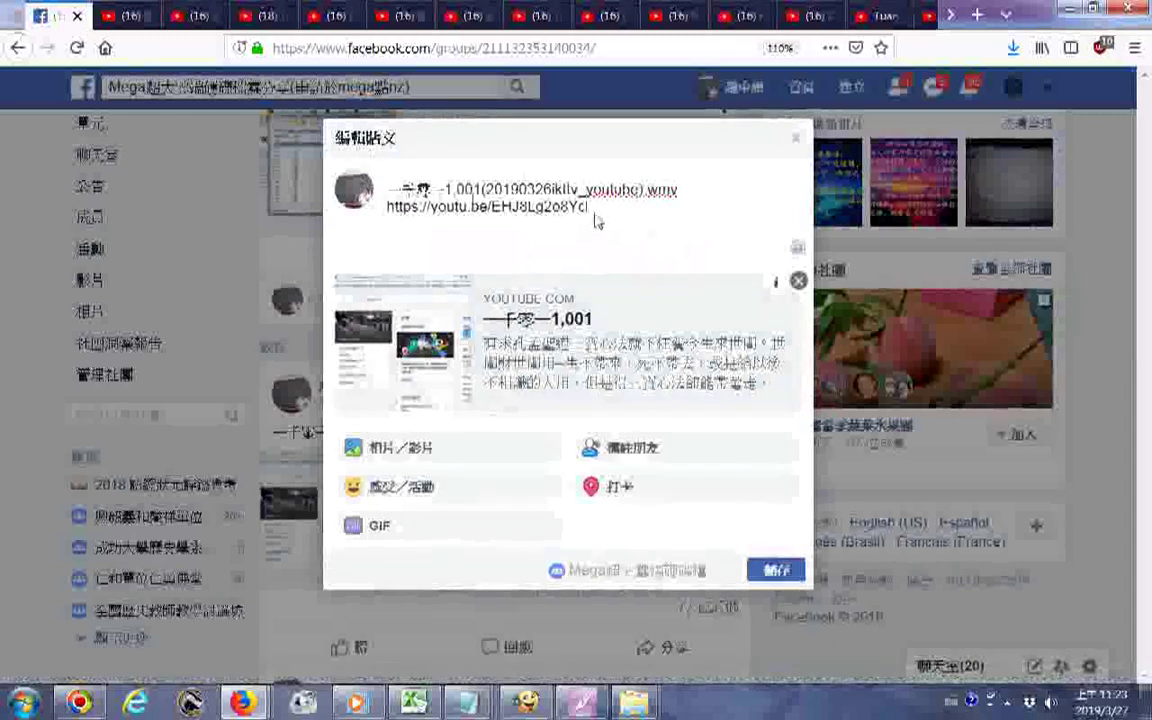
right_click(530, 220)
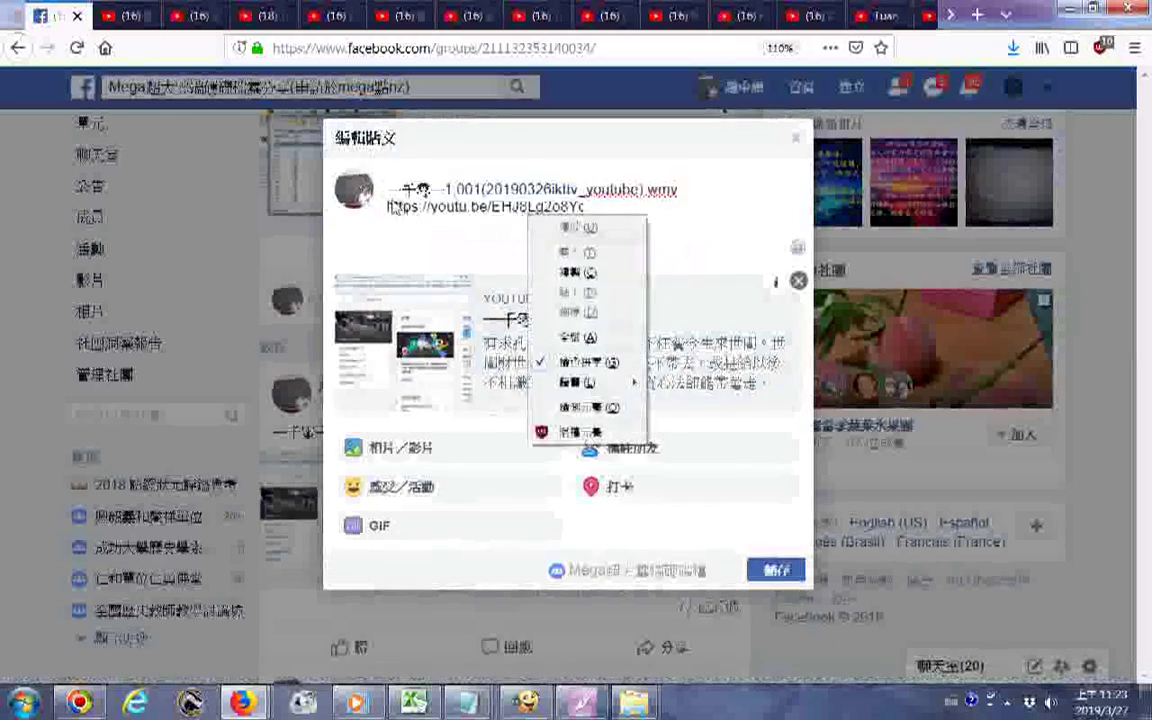
key(a)
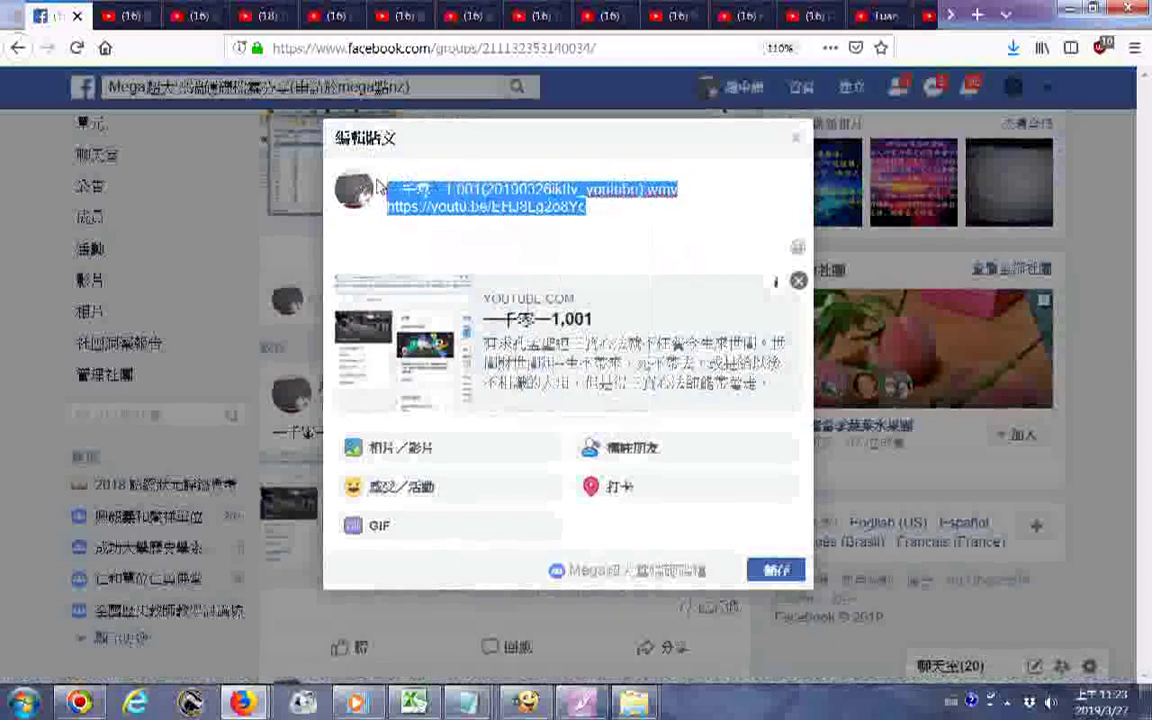
right_click(445, 193)
click(505, 245)
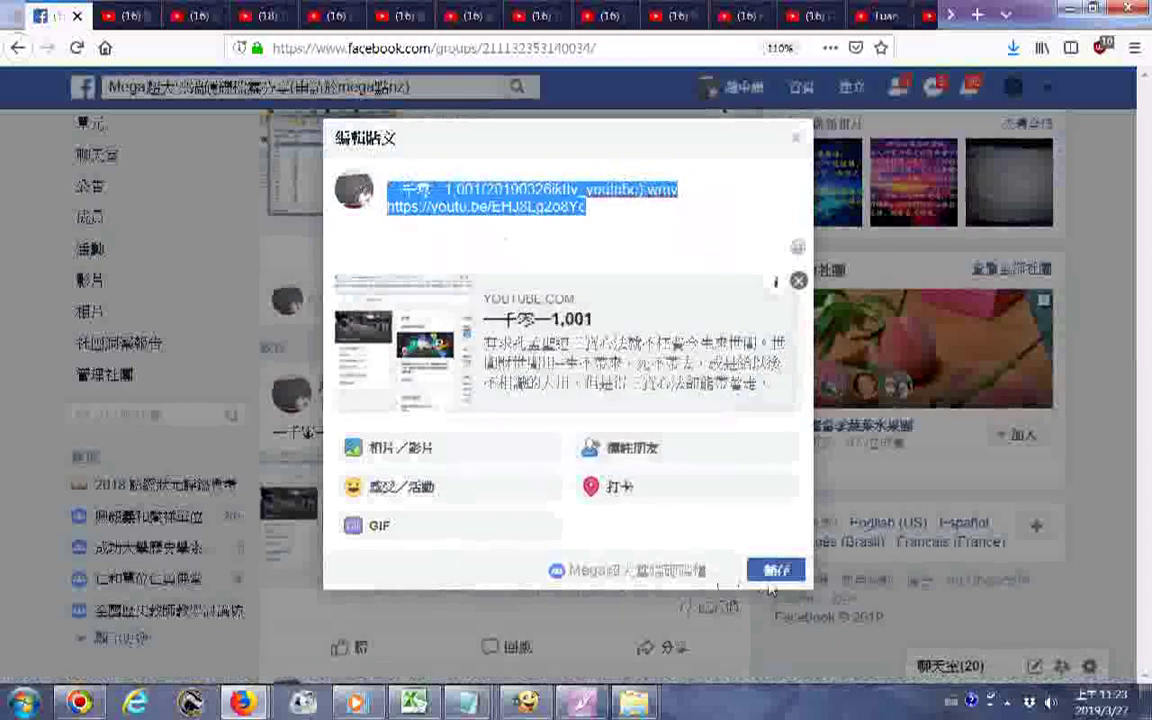
click(776, 574)
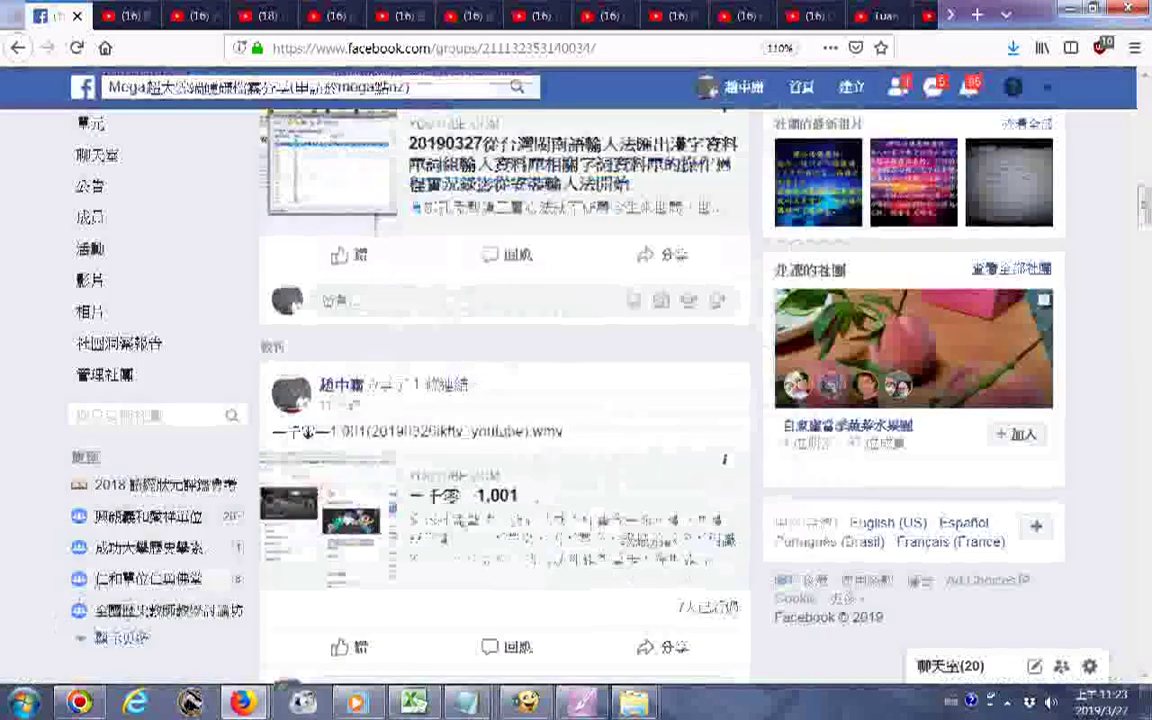
Return to the 影音結緣館 group and examine its recent posts with the 20190325 title and video links
click(140, 579)
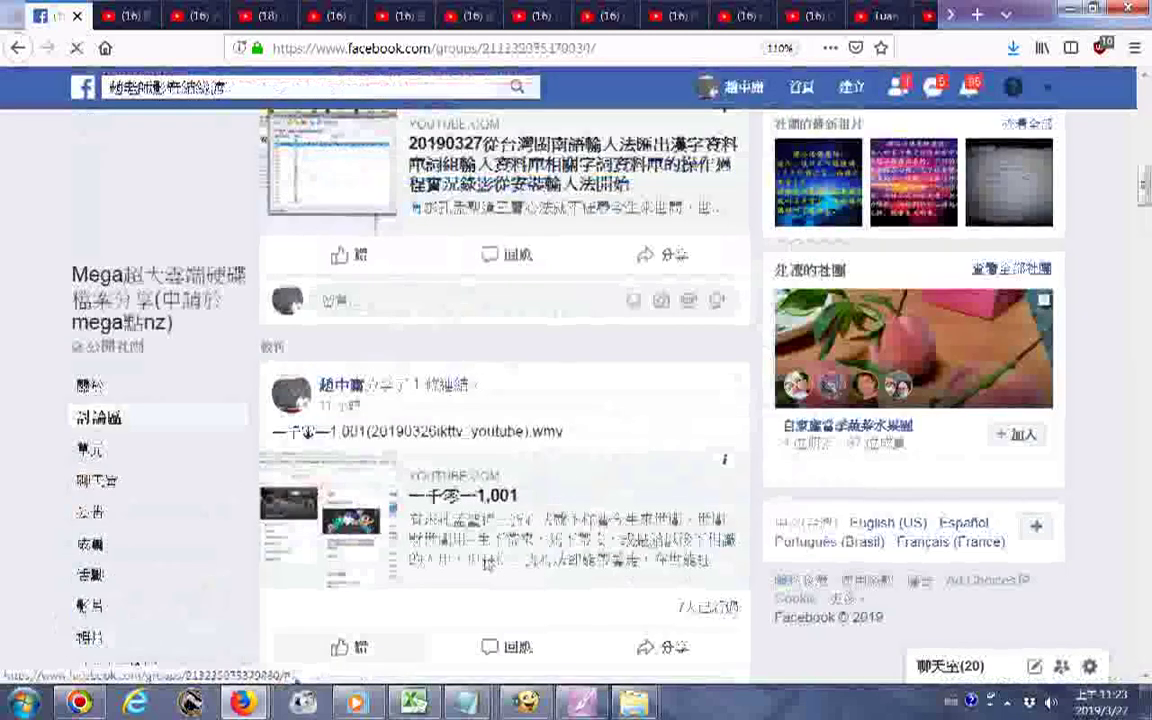
scroll(648, 470, down, 10)
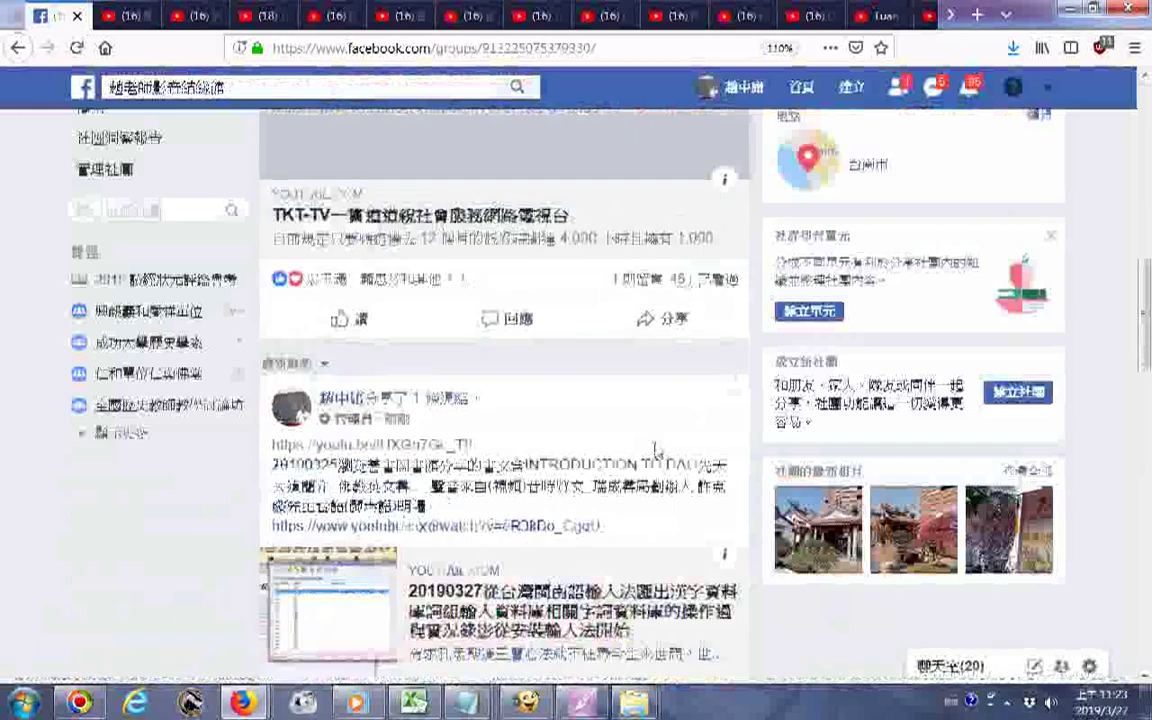
scroll(656, 452, down, 3)
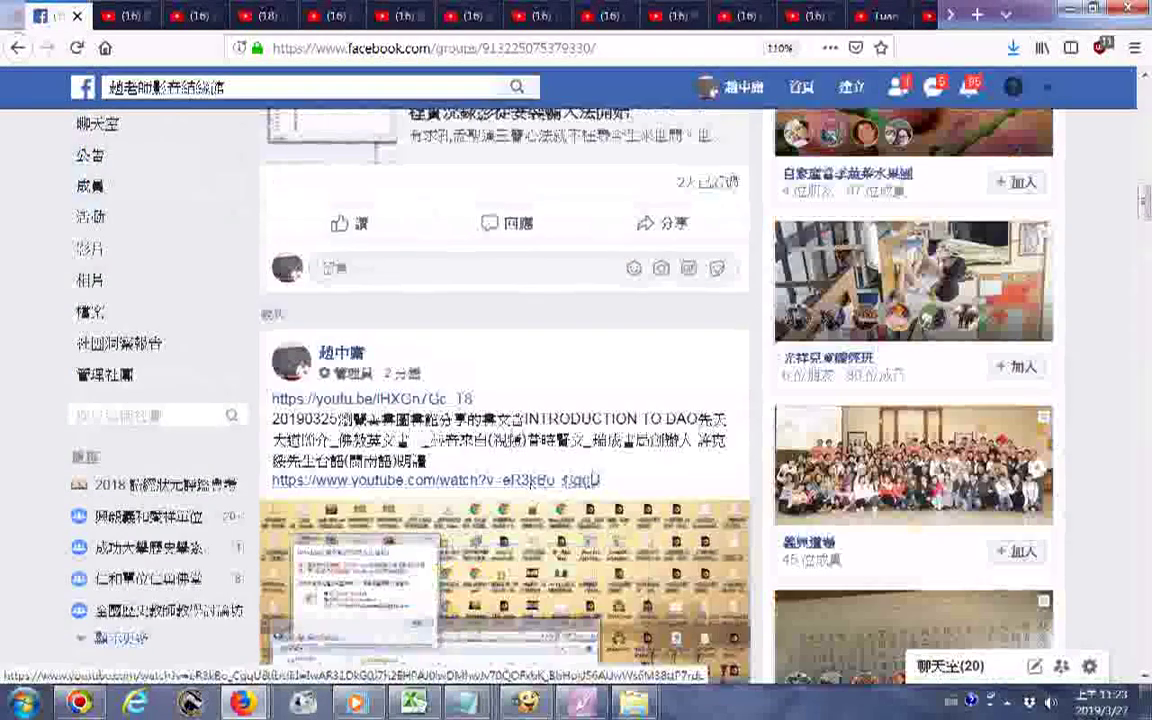
scroll(575, 484, down, 3)
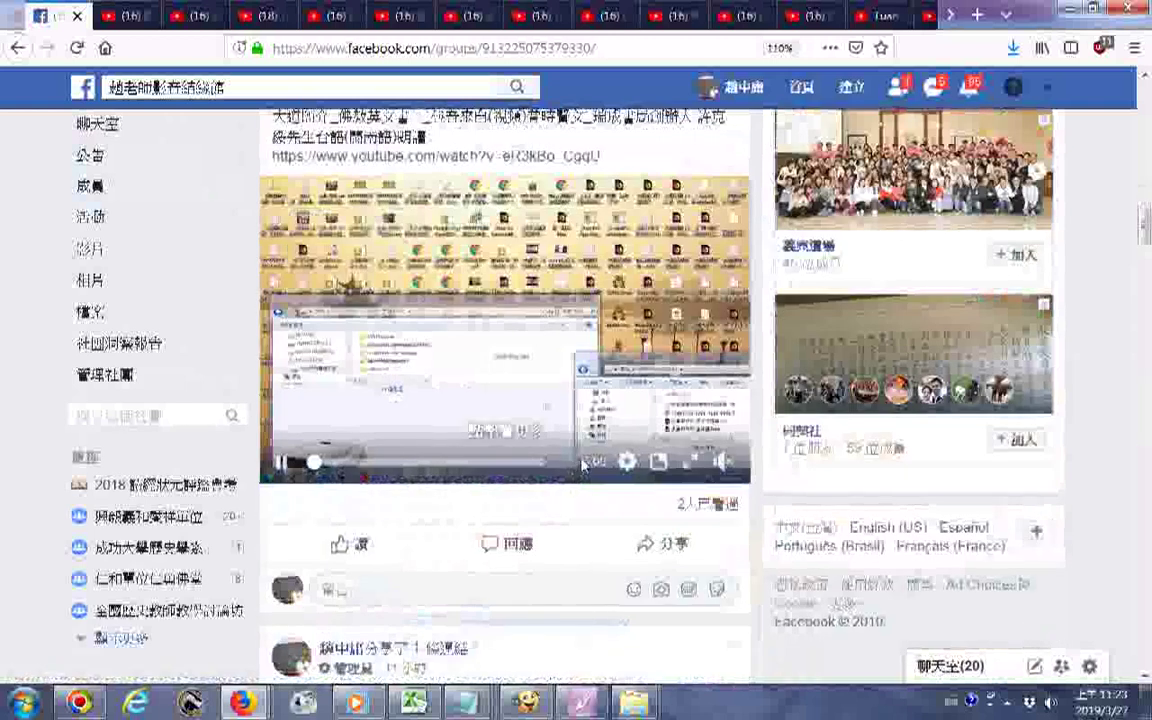
scroll(645, 404, up, 1)
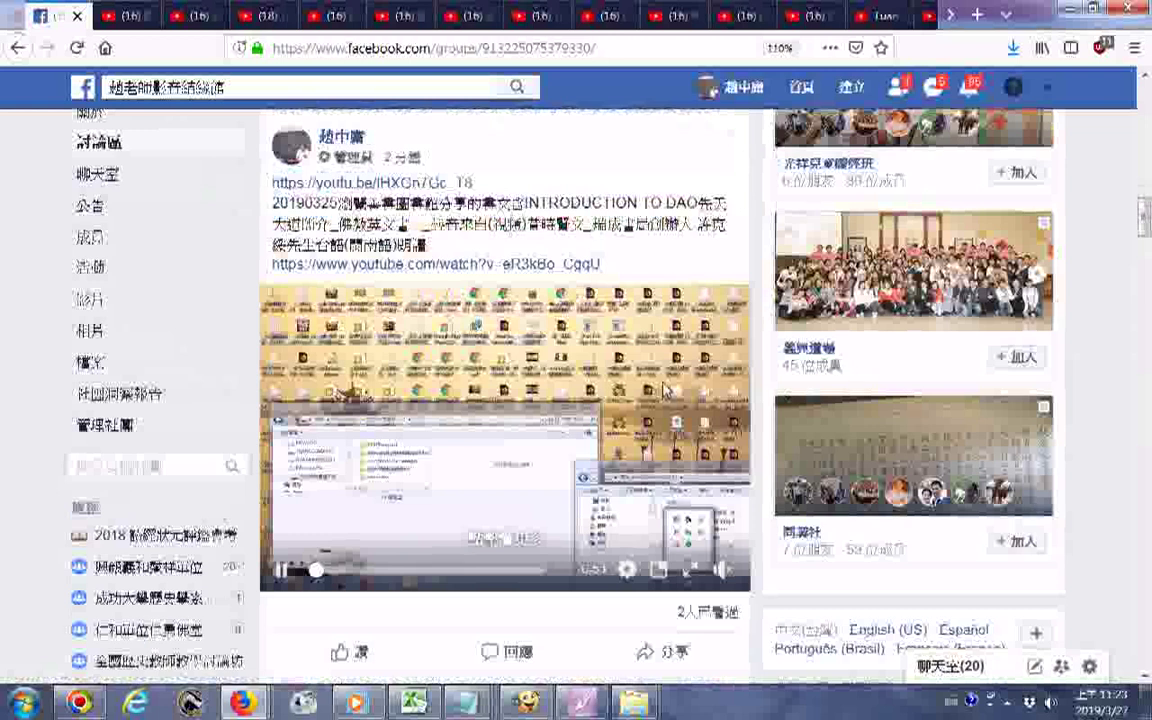
scroll(663, 390, up, 1)
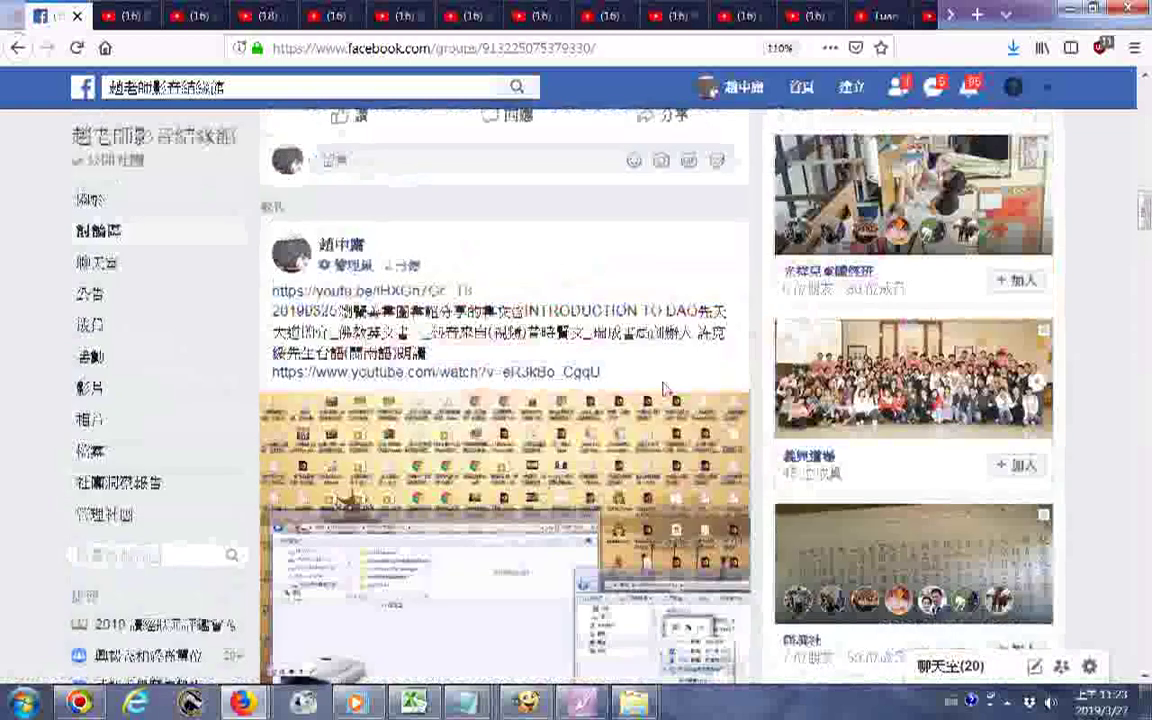
scroll(663, 390, up, 2)
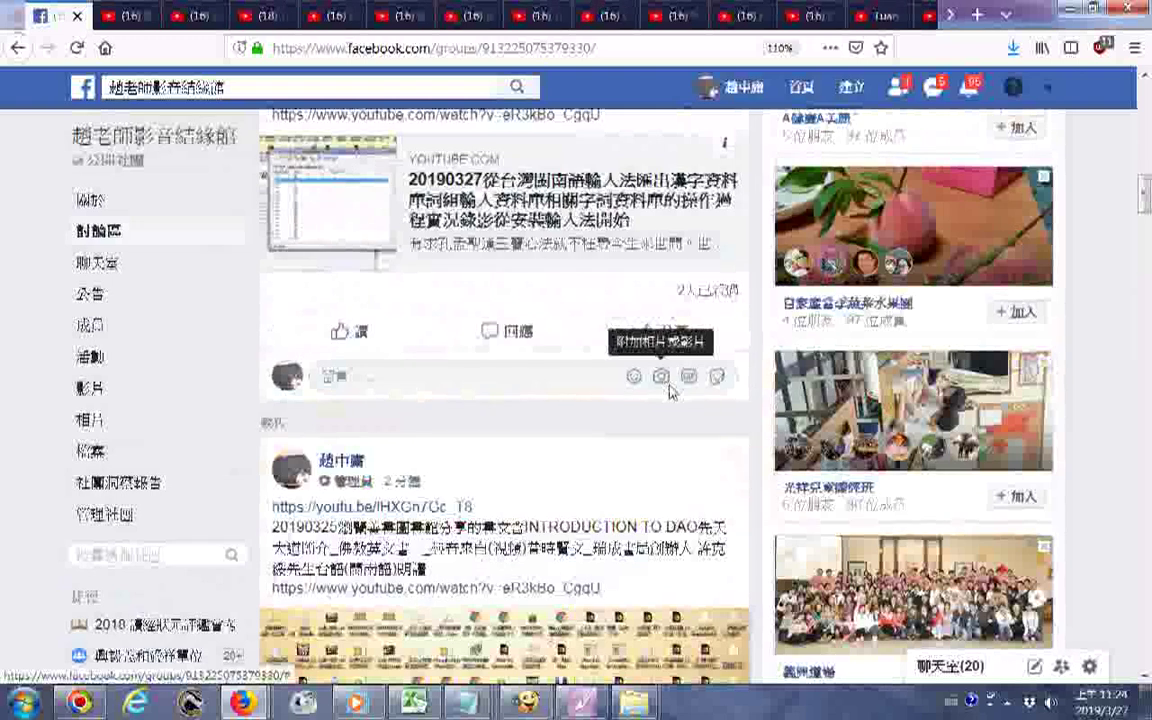
scroll(670, 390, up, 3)
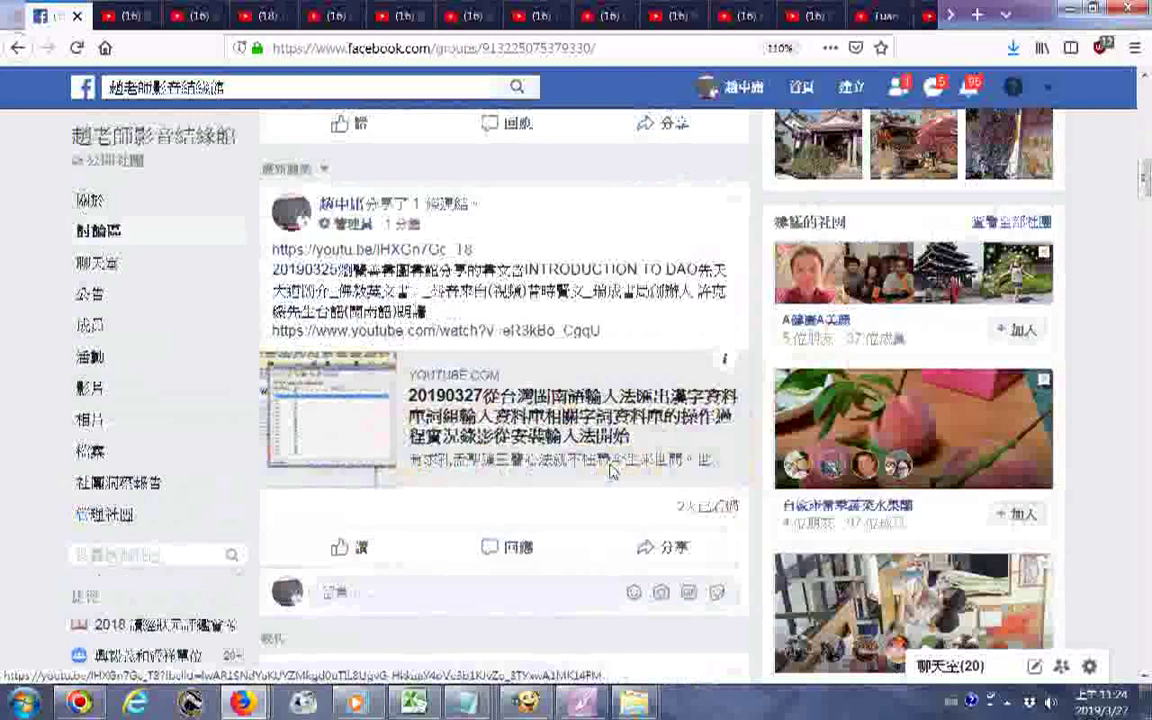
Delete the 一千零一1,001 post with the 404 Not Found link preview from the 影音結緣館 group
scroll(612, 471, down, 5)
scroll(560, 414, up, 3)
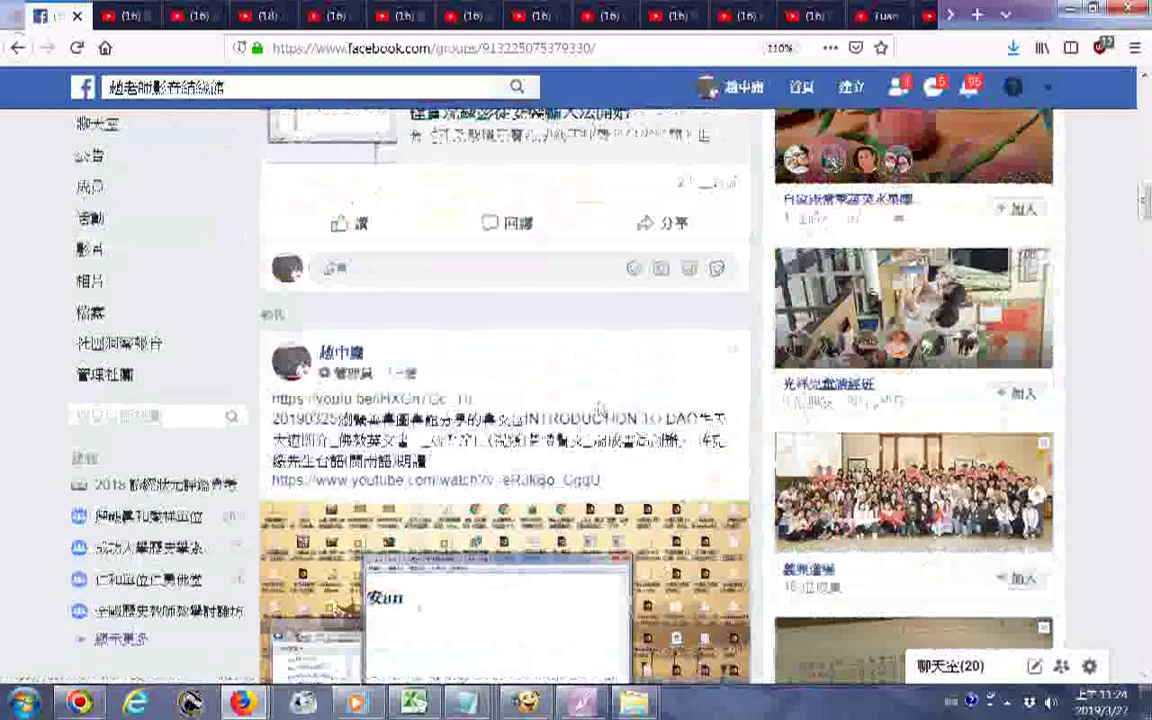
scroll(601, 408, up, 10)
scroll(620, 400, down, 12)
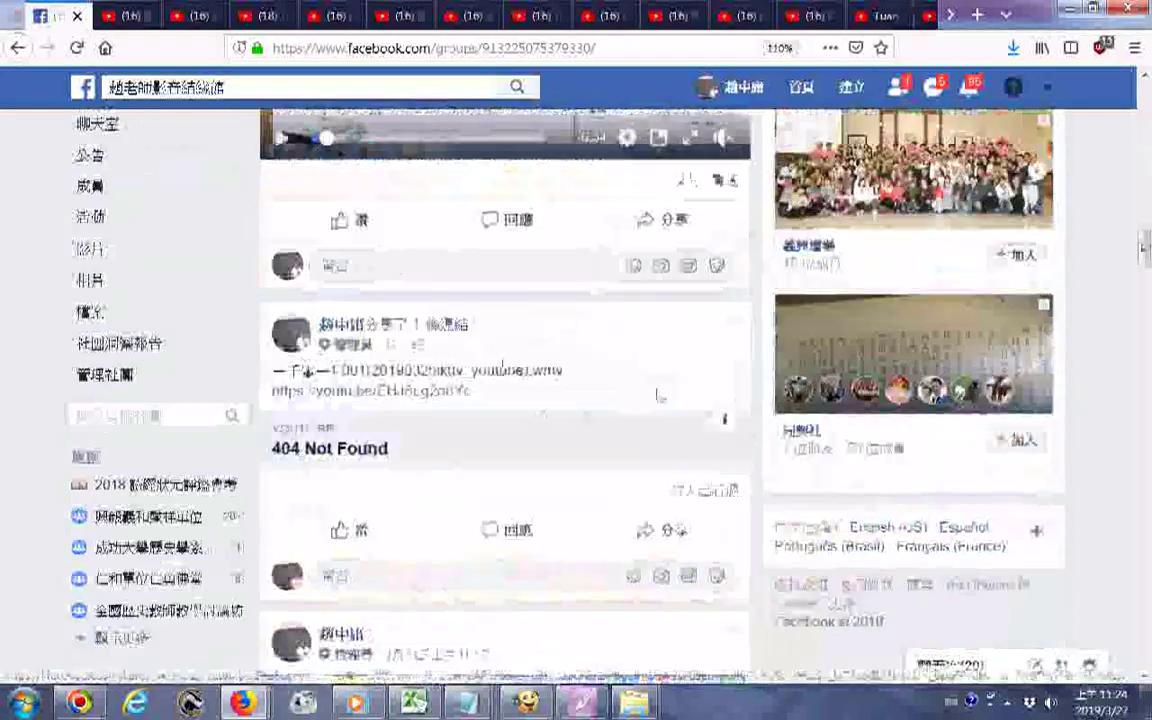
click(738, 322)
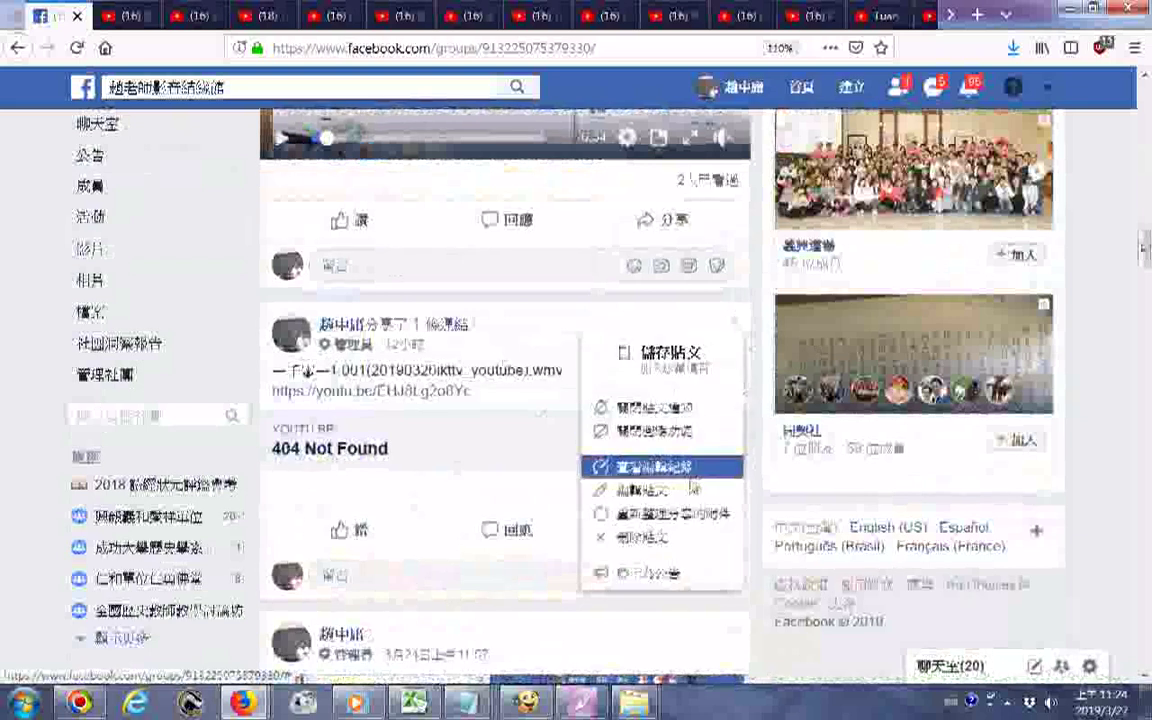
click(661, 538)
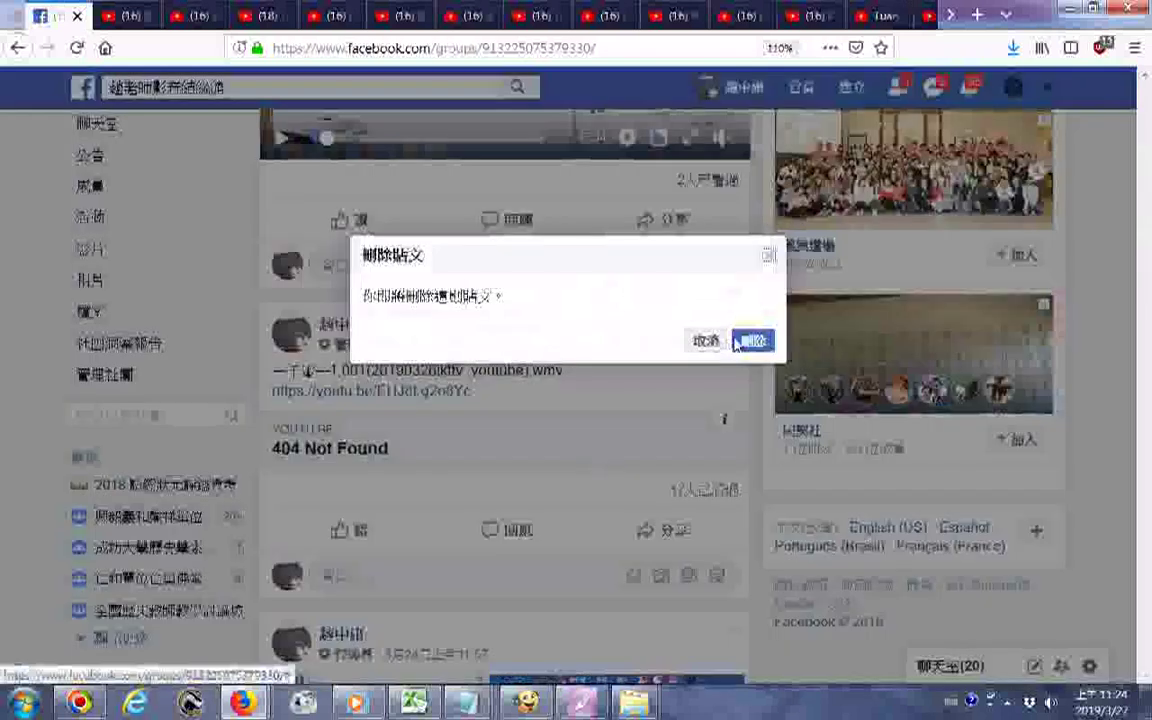
click(750, 337)
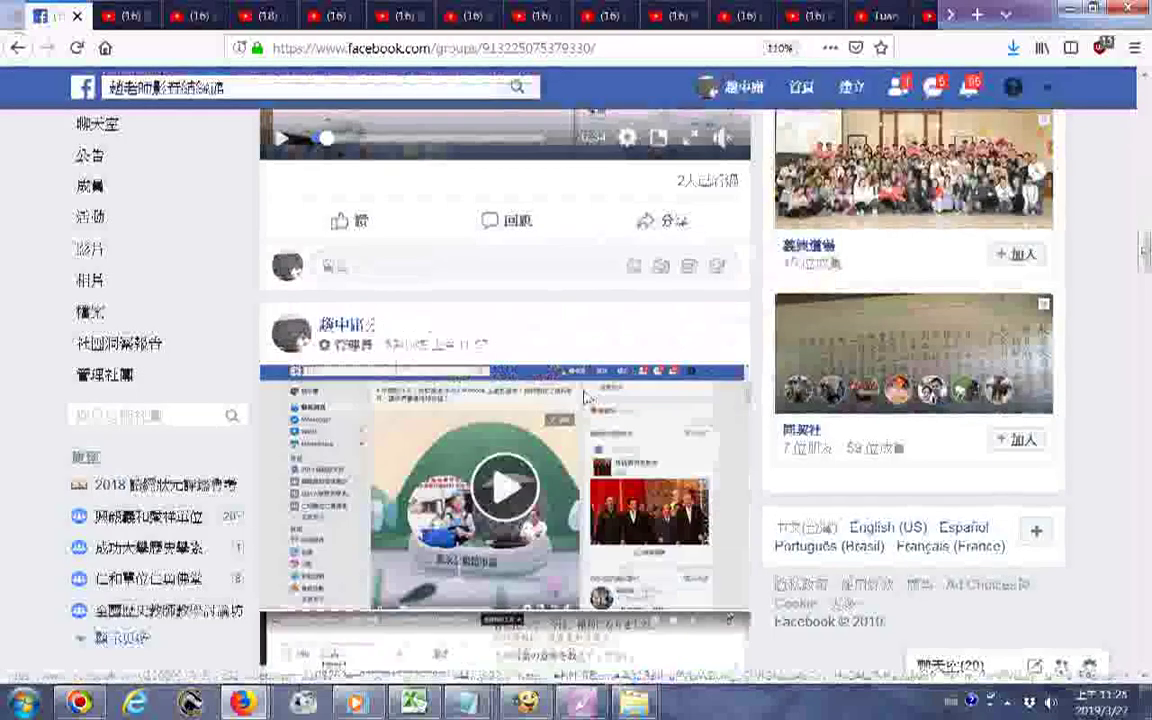
Paste the copied 一千零一1,001 title and its YouTube link into a new post in the 影音結緣館 group and publish it
scroll(585, 355, up, 2)
scroll(585, 355, down, 5)
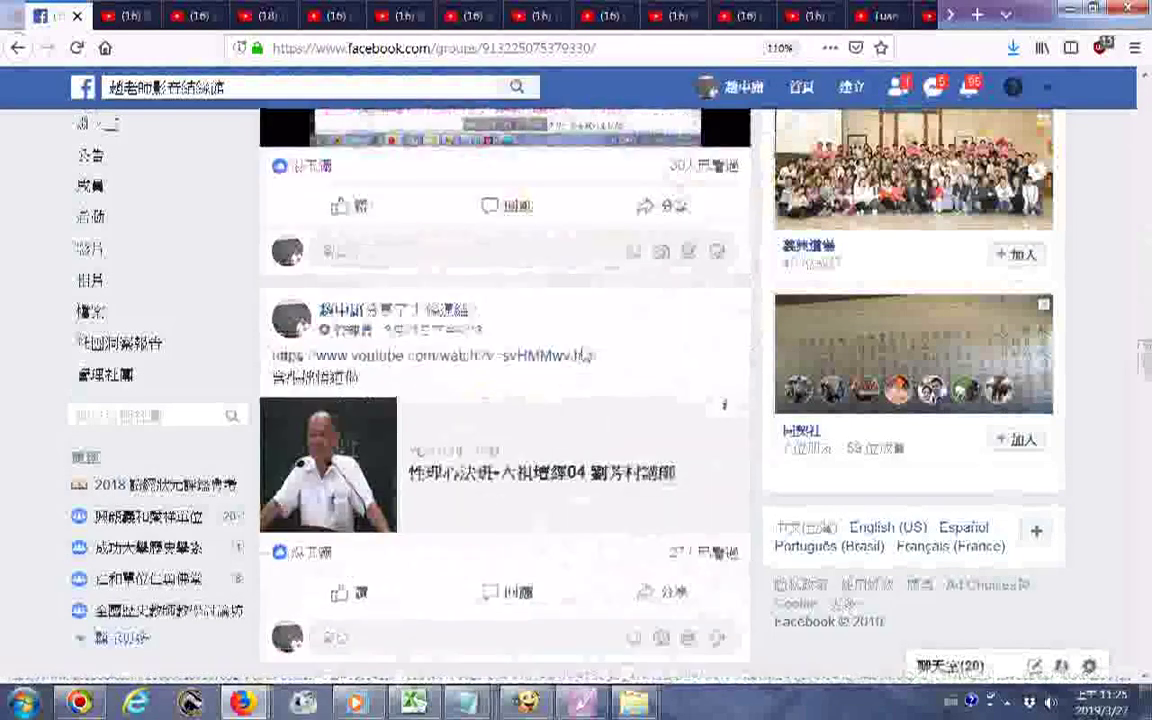
scroll(585, 355, up, 3)
scroll(585, 352, up, 6)
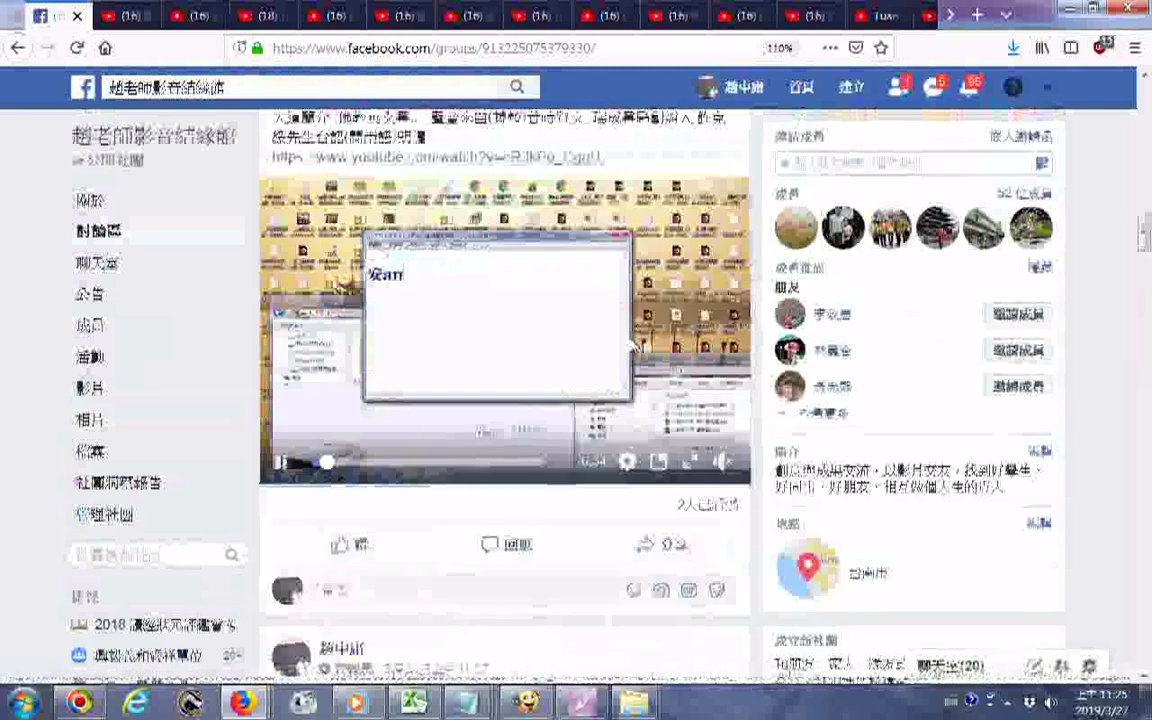
scroll(607, 350, up, 3)
click(345, 568)
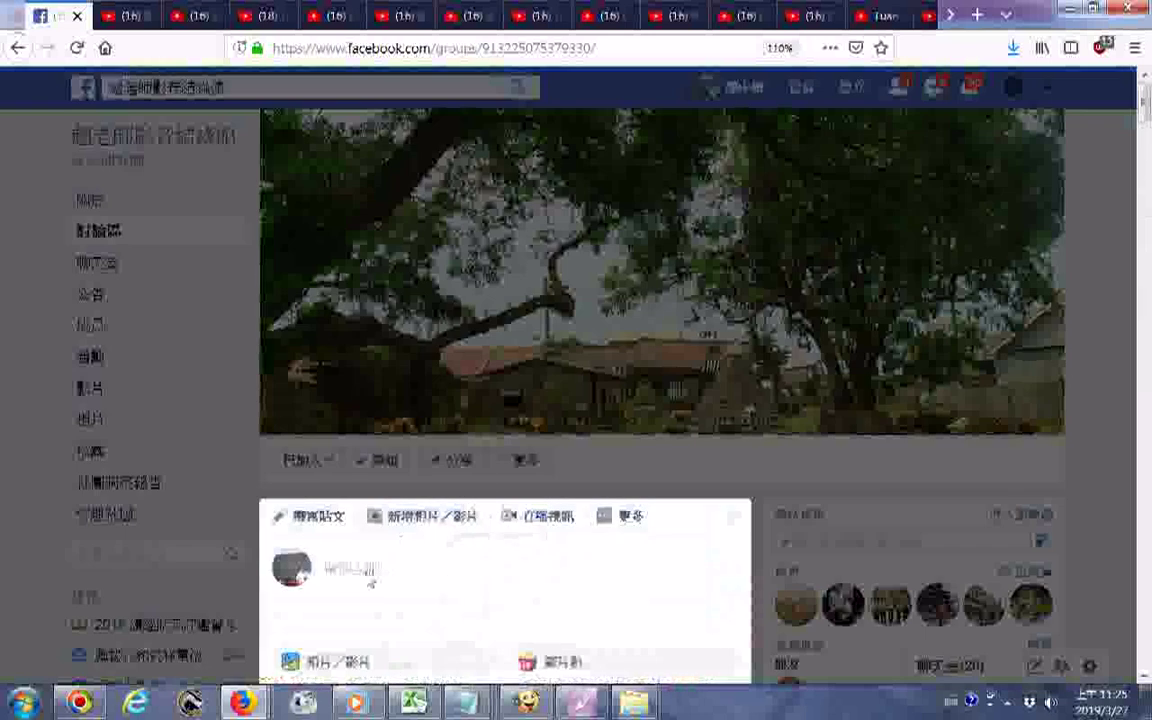
right_click(370, 566)
click(415, 465)
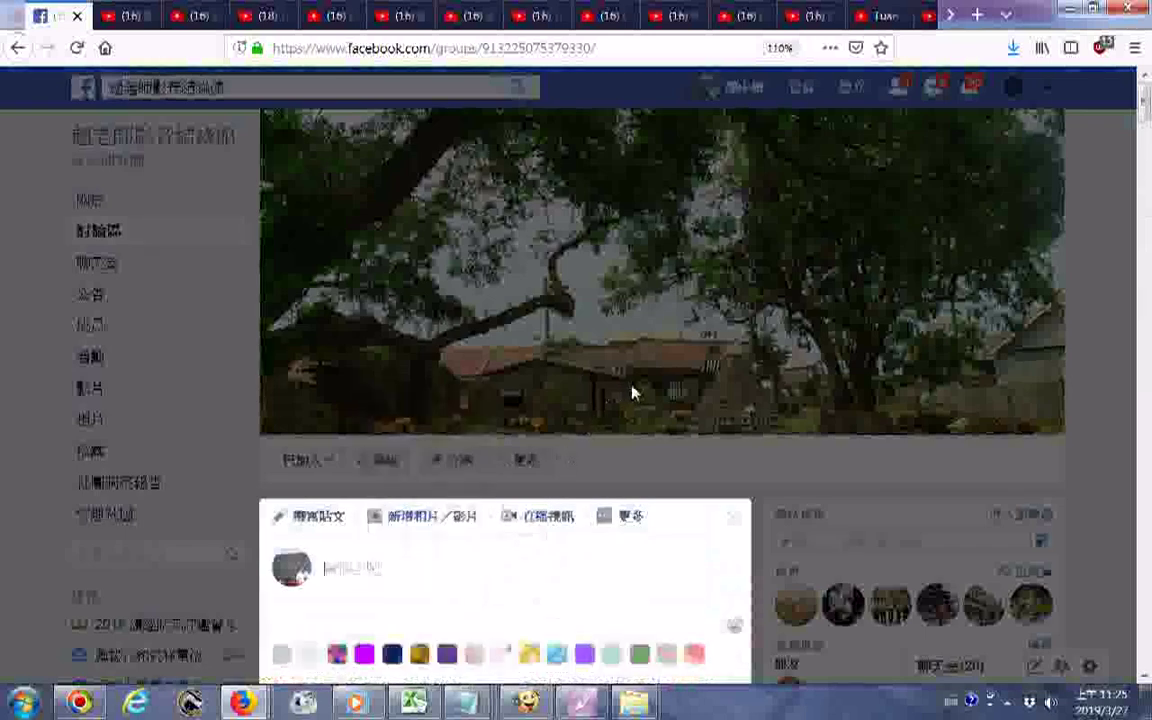
scroll(568, 346, down, 3)
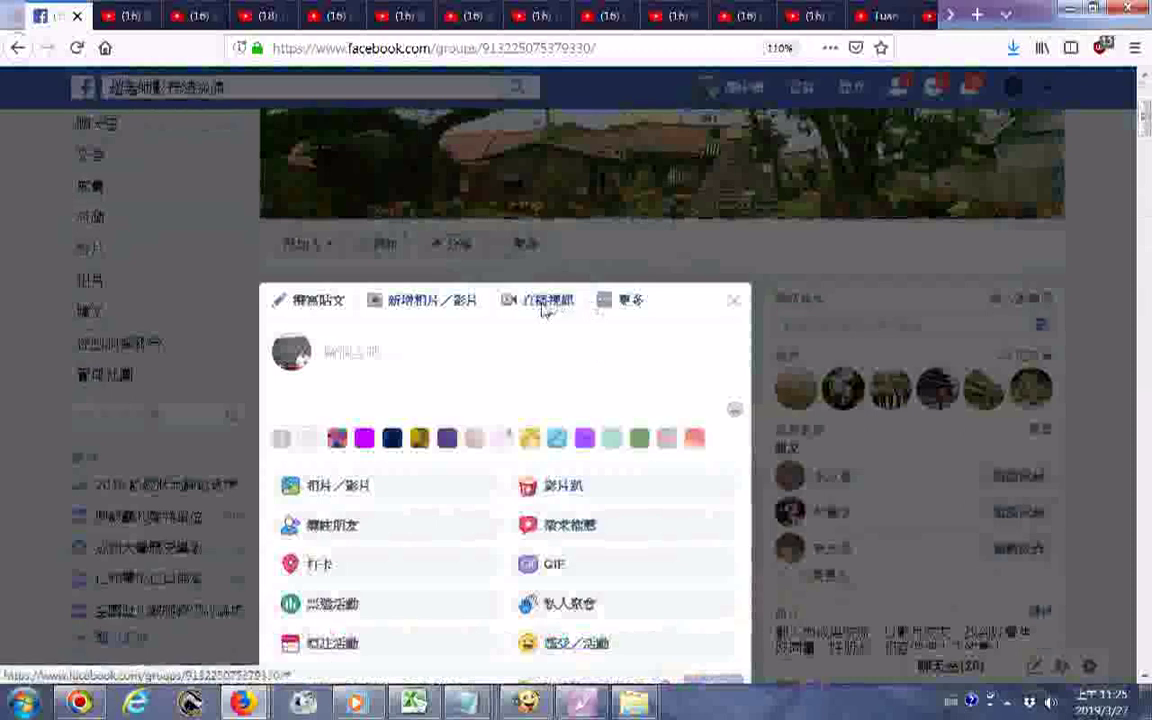
right_click(340, 360)
click(355, 392)
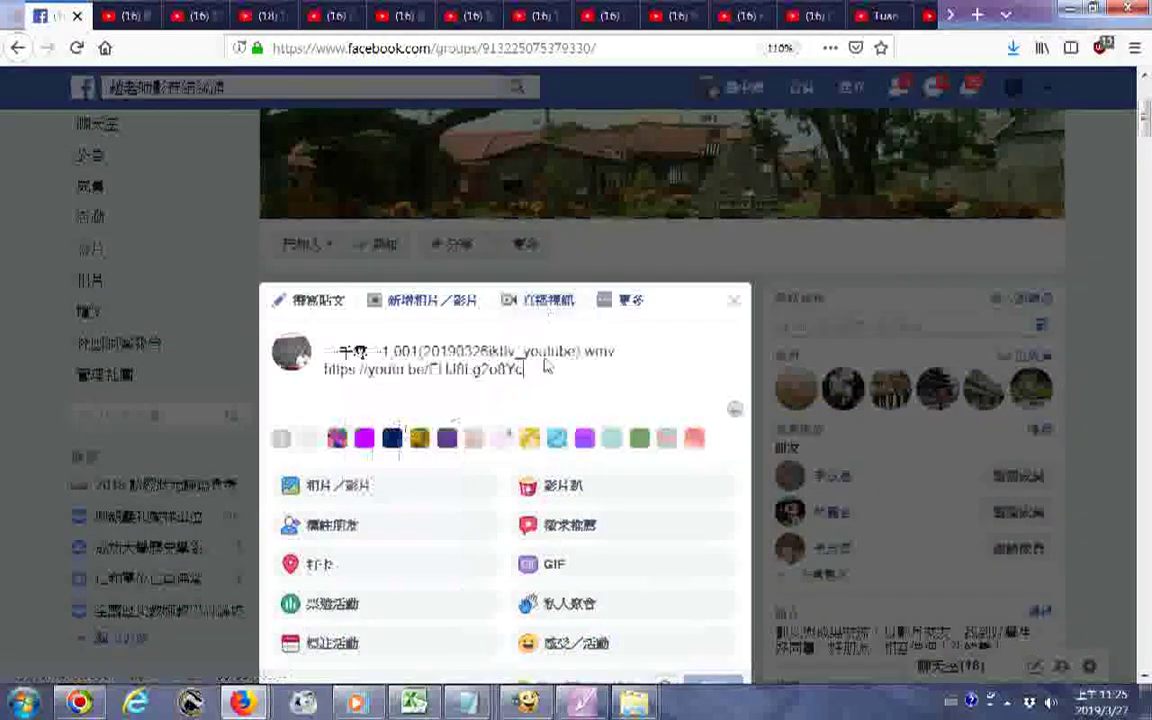
scroll(579, 363, down, 3)
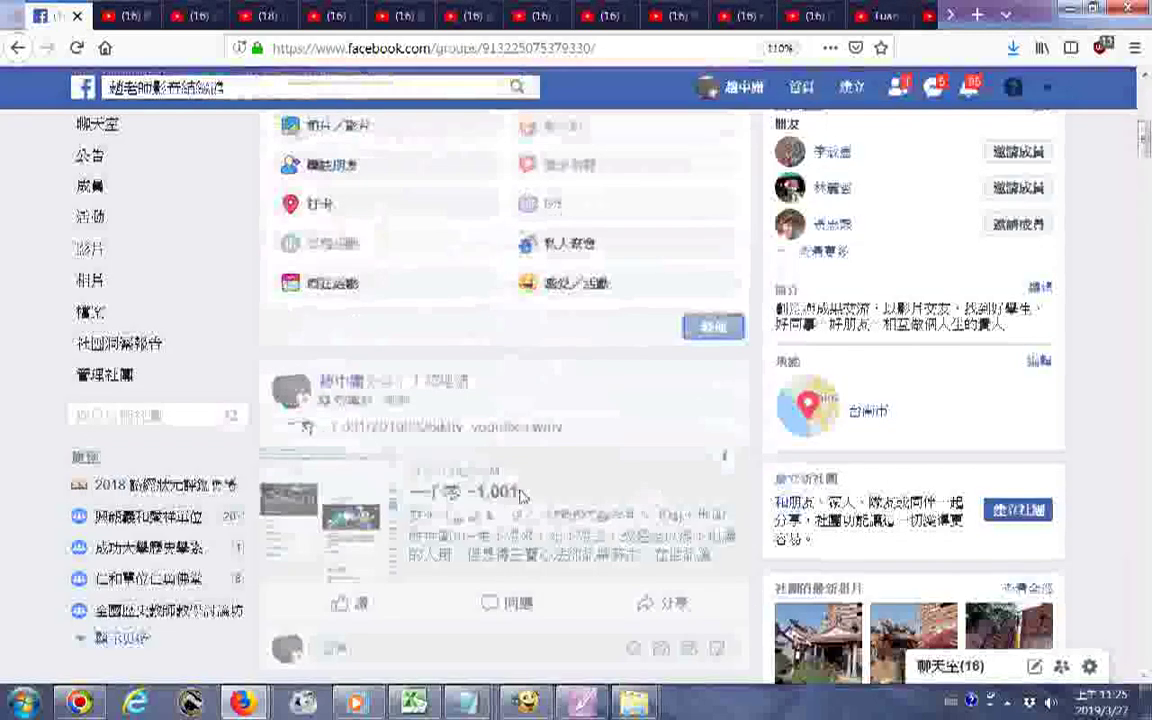
Check the 影音結緣館 group's recent posts with the 20190325 title and both video links
scroll(527, 476, down, 5)
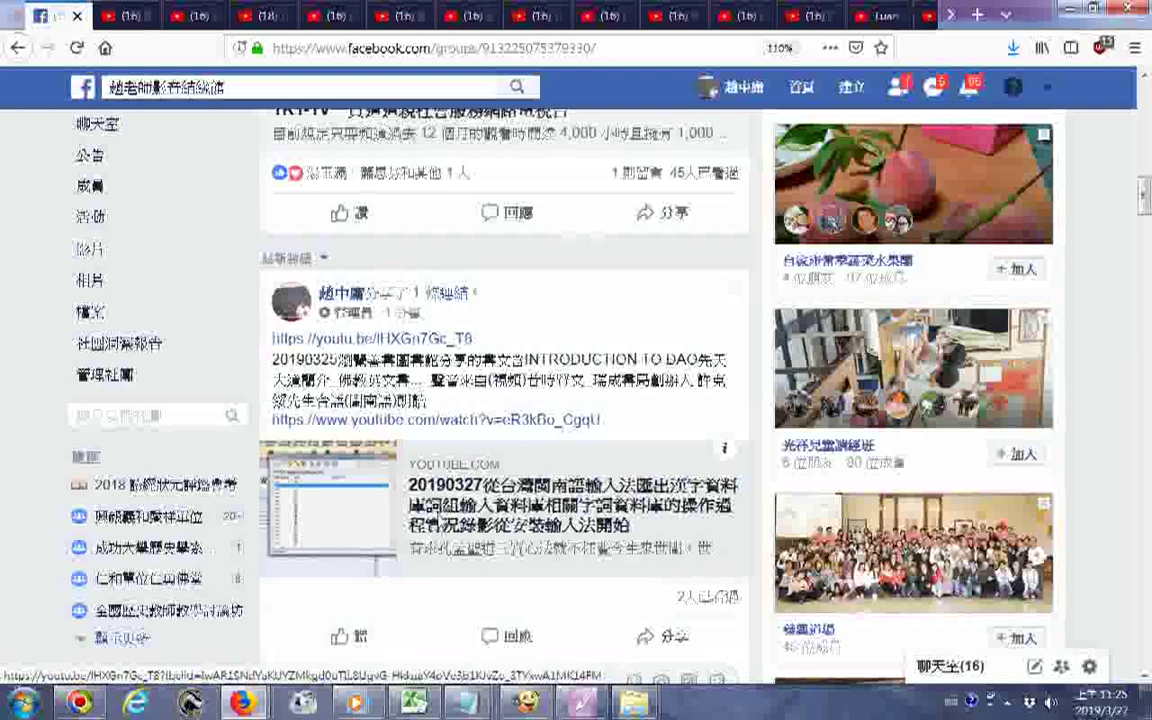
scroll(504, 380, down, 2)
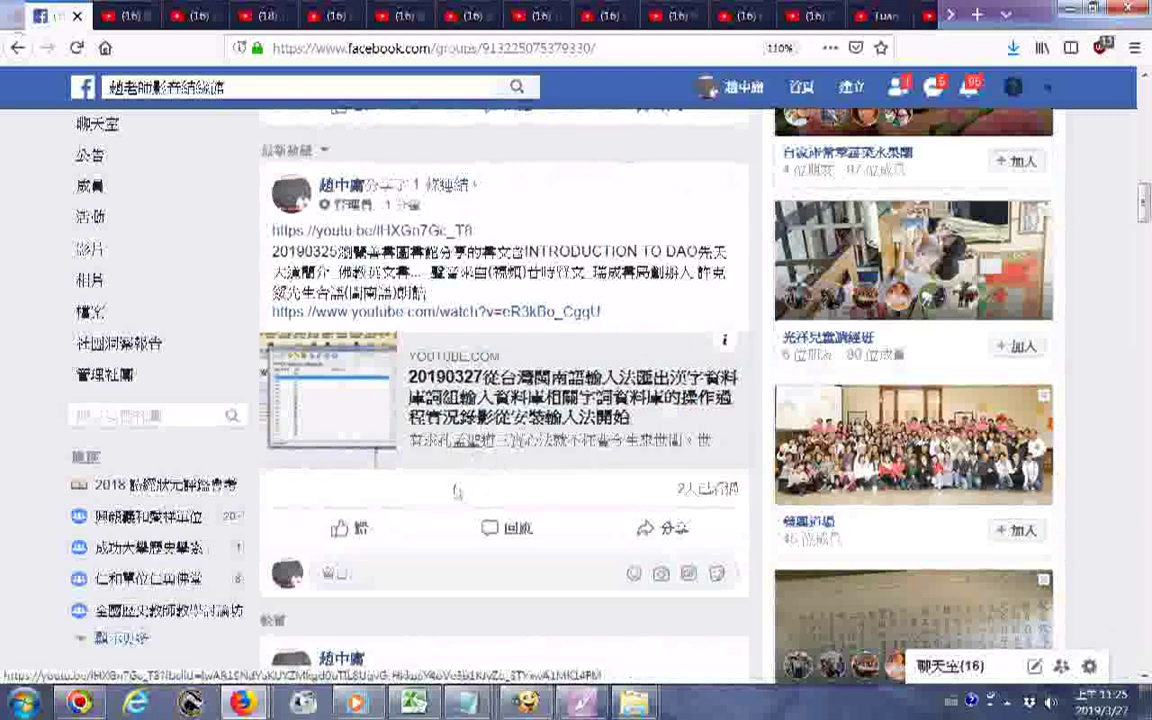
scroll(489, 468, down, 5)
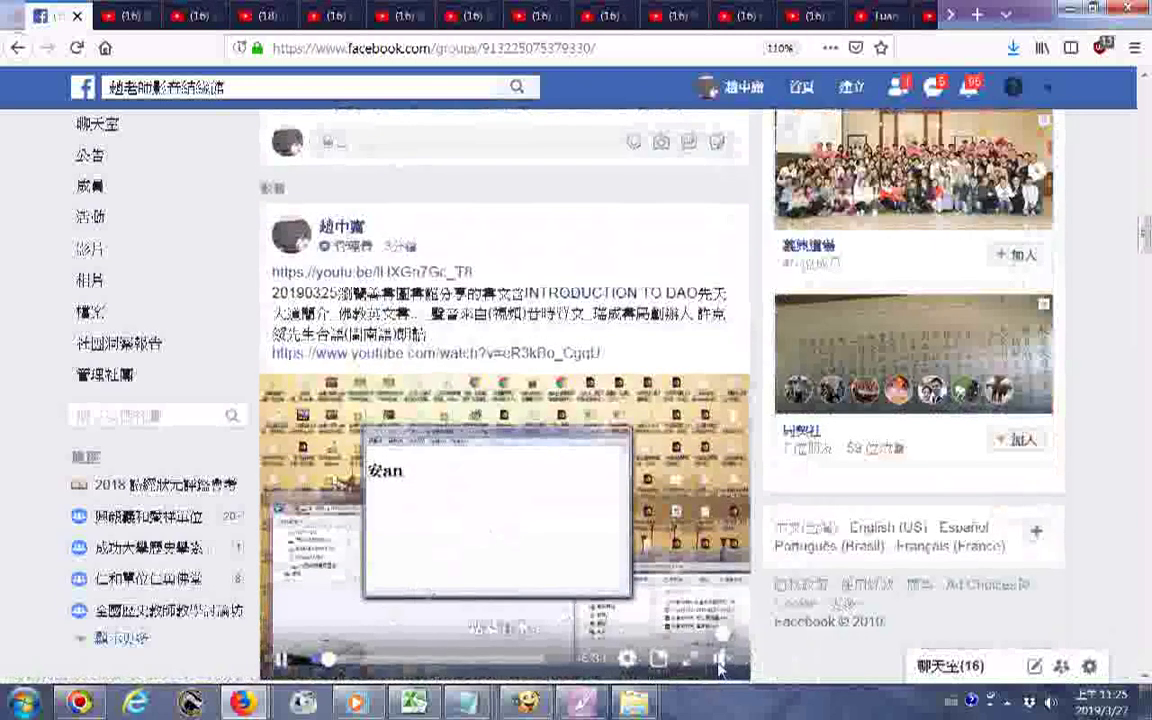
Pause the playing video and review the 影音結緣館 group's posts from the 一千零一1,001 post down to the 3月24日 one
click(391, 659)
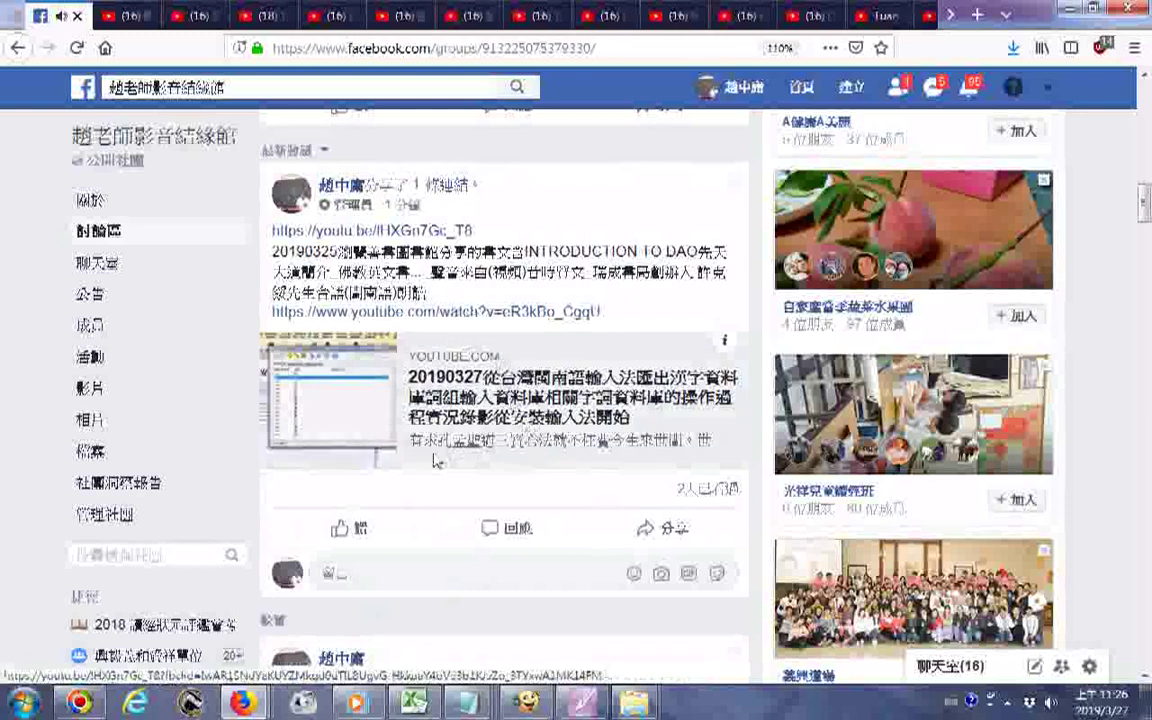
scroll(434, 460, down, 4)
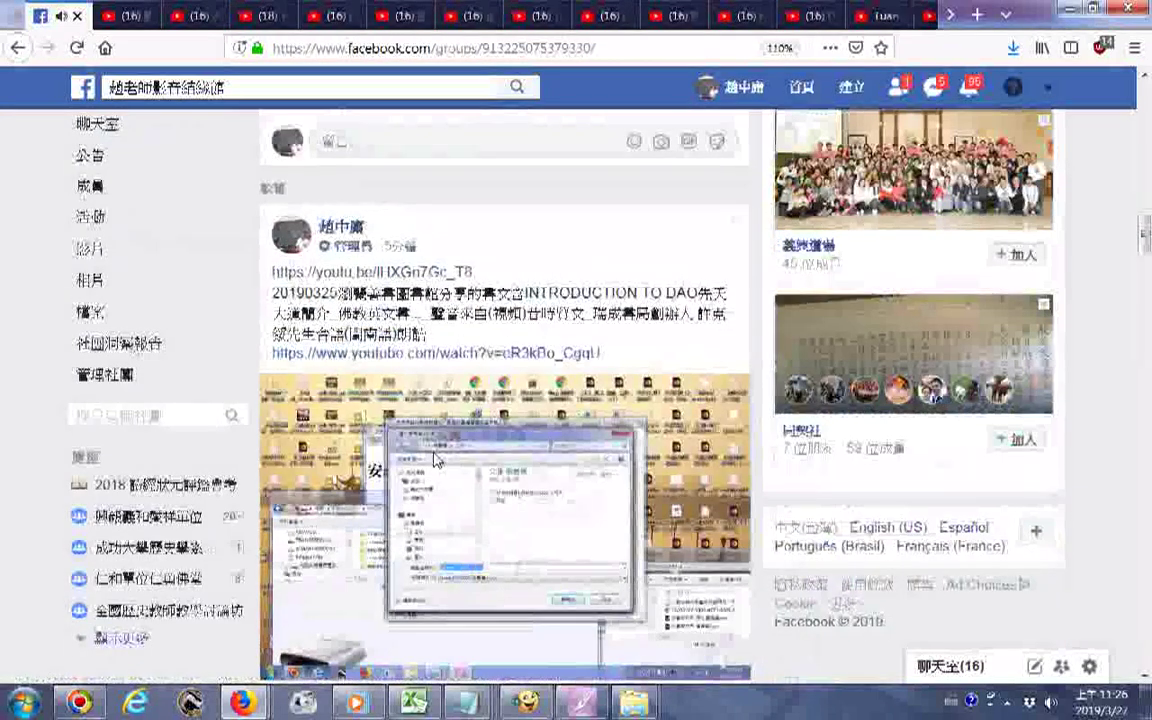
scroll(500, 462, up, 1)
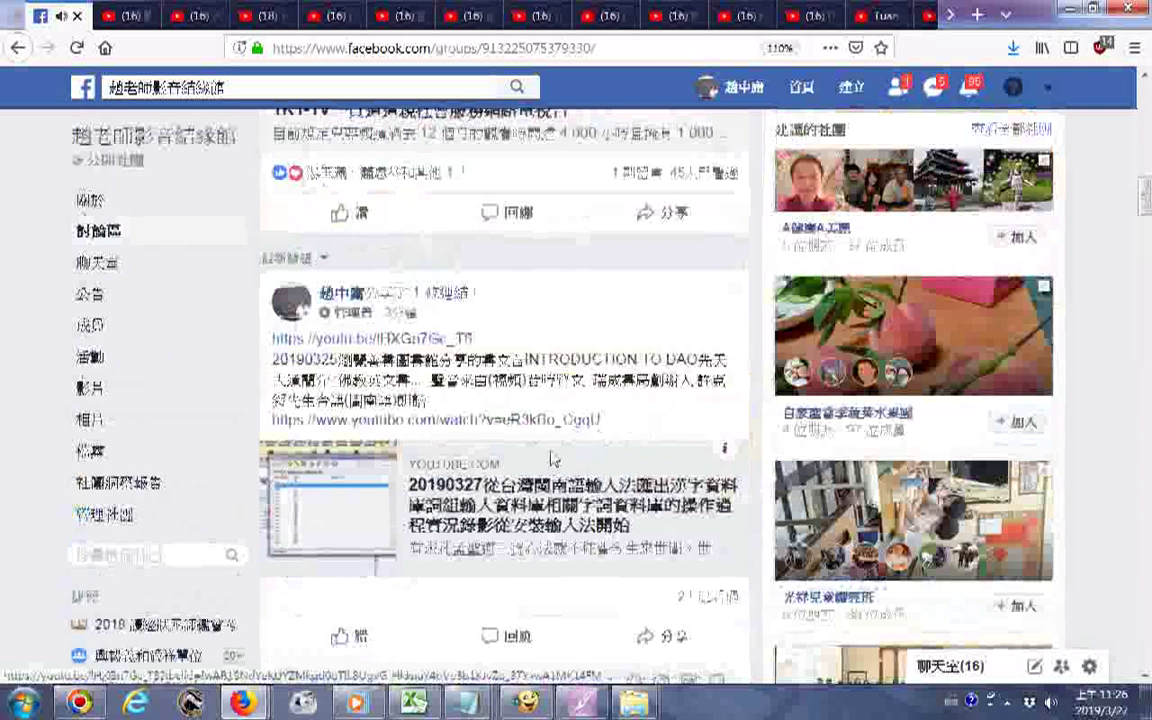
scroll(553, 458, up, 8)
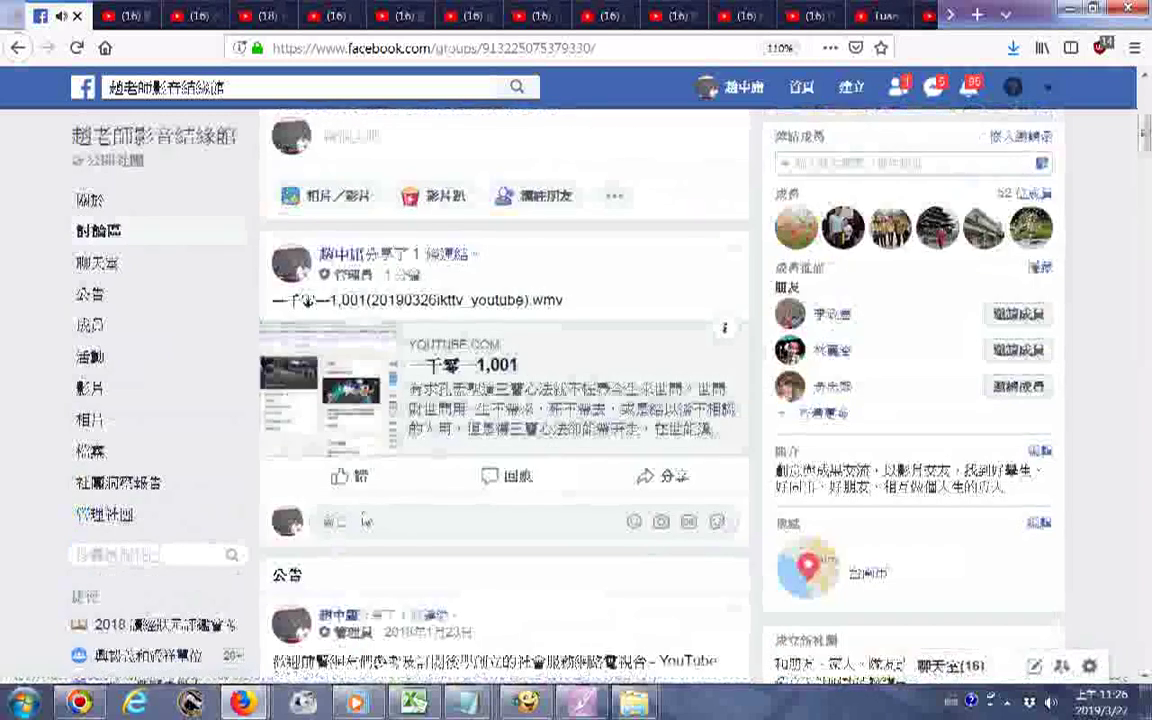
scroll(372, 523, down, 2)
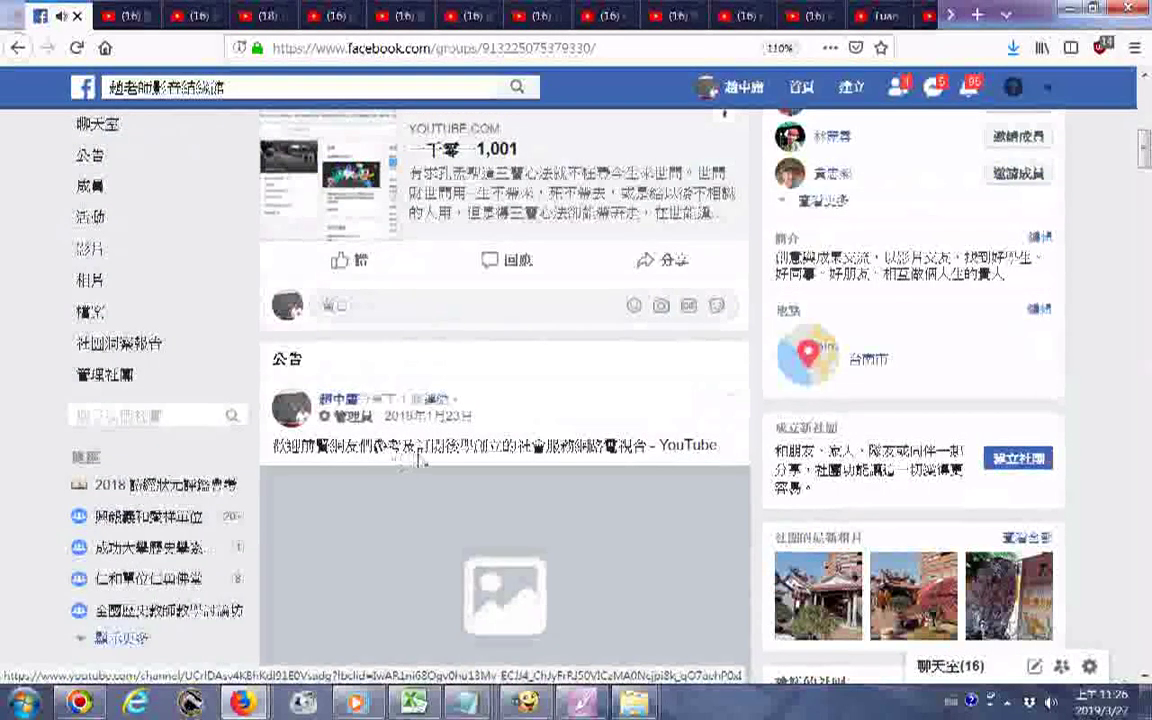
scroll(416, 494, down, 6)
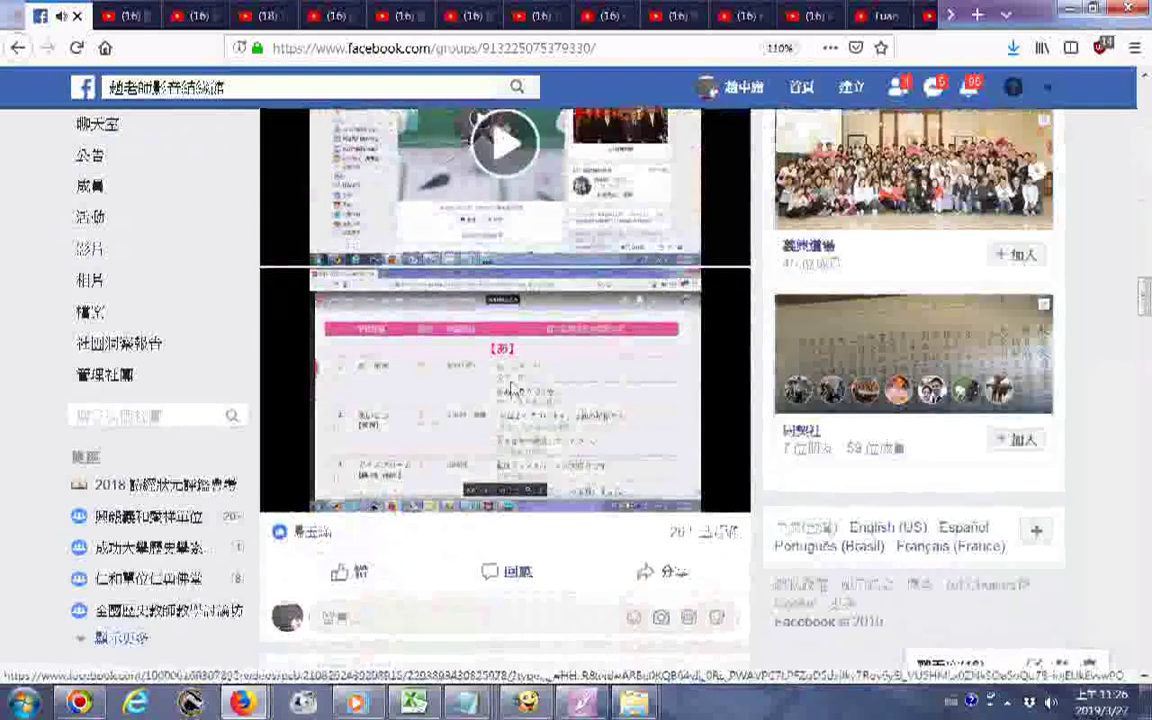
scroll(440, 390, down, 3)
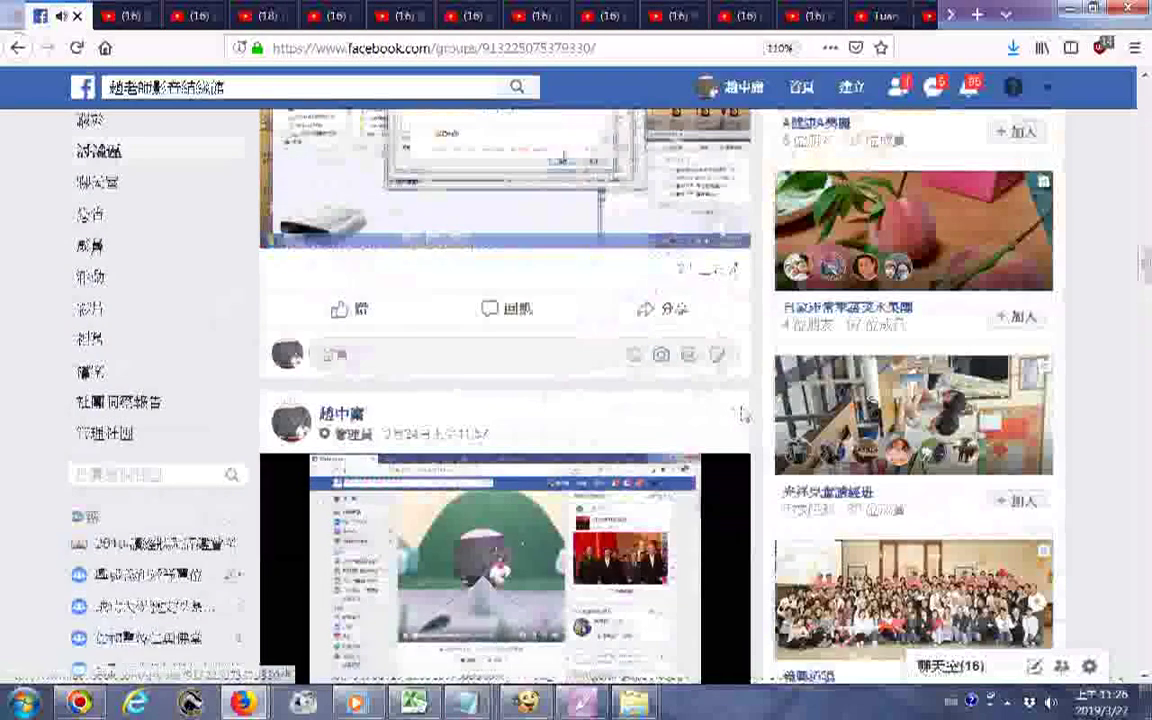
Open the post options for the 3月24日 video post in the 影音結緣館 group
click(741, 414)
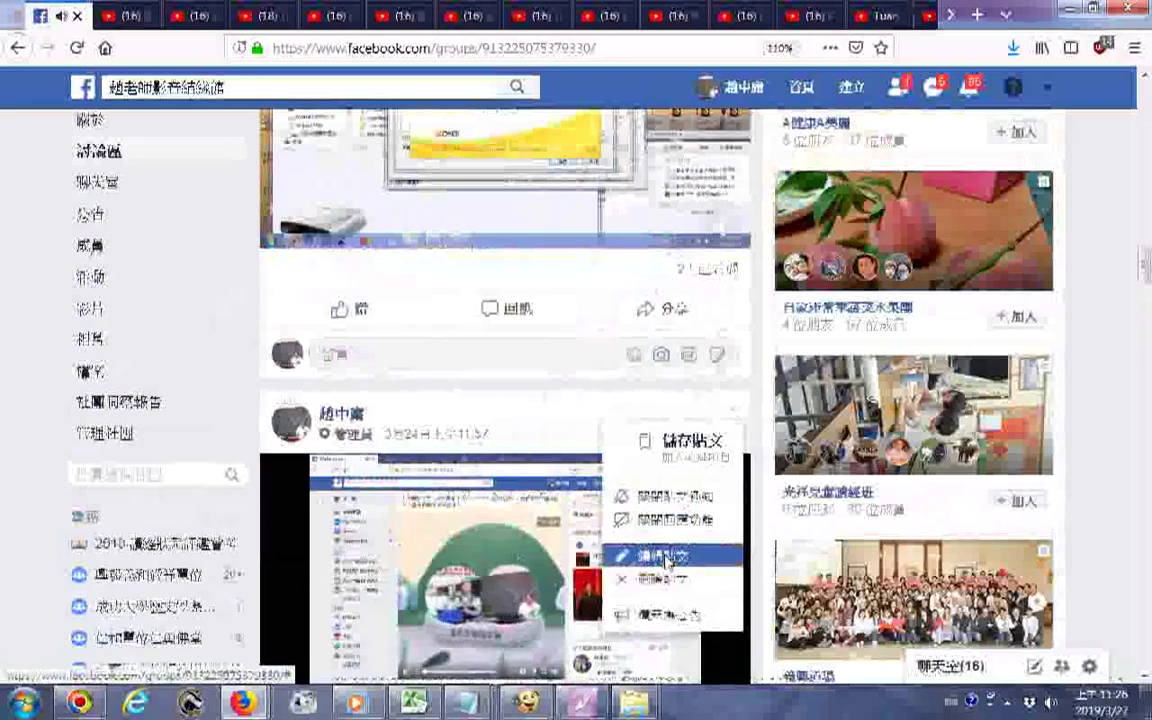
click(632, 395)
scroll(500, 480, down, 3)
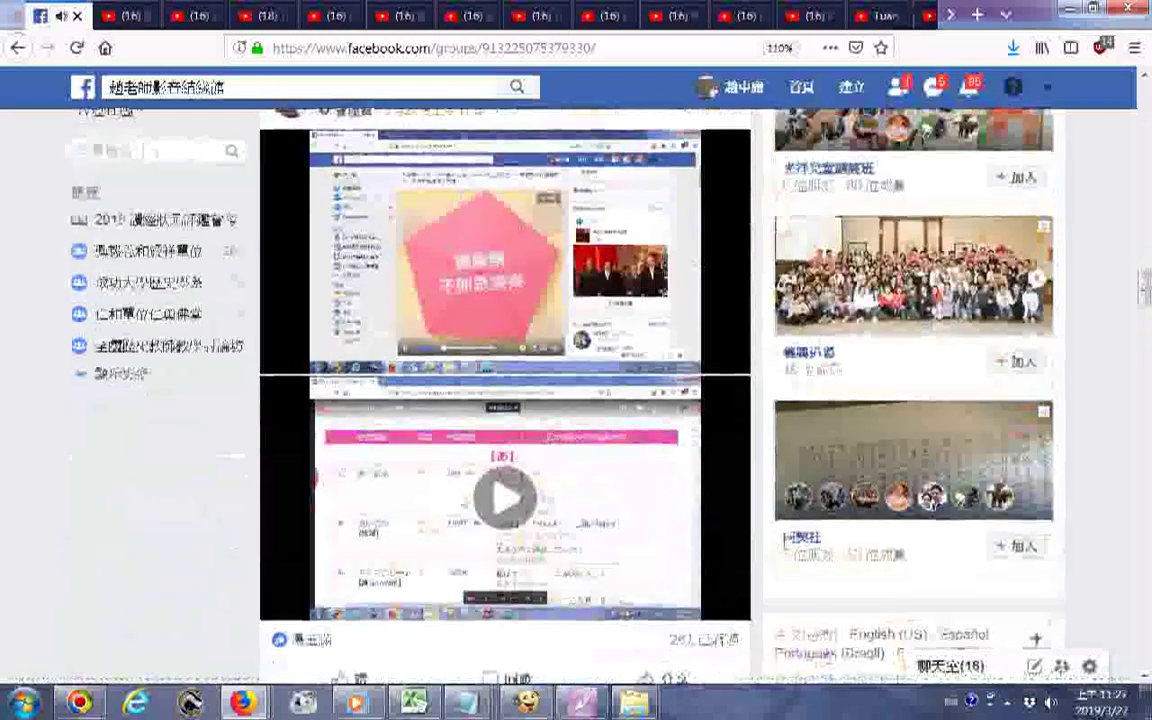
Switch to the YouTube upload window and open the channel's uploaded videos list in YouTube Studio
mouse_move(241, 703)
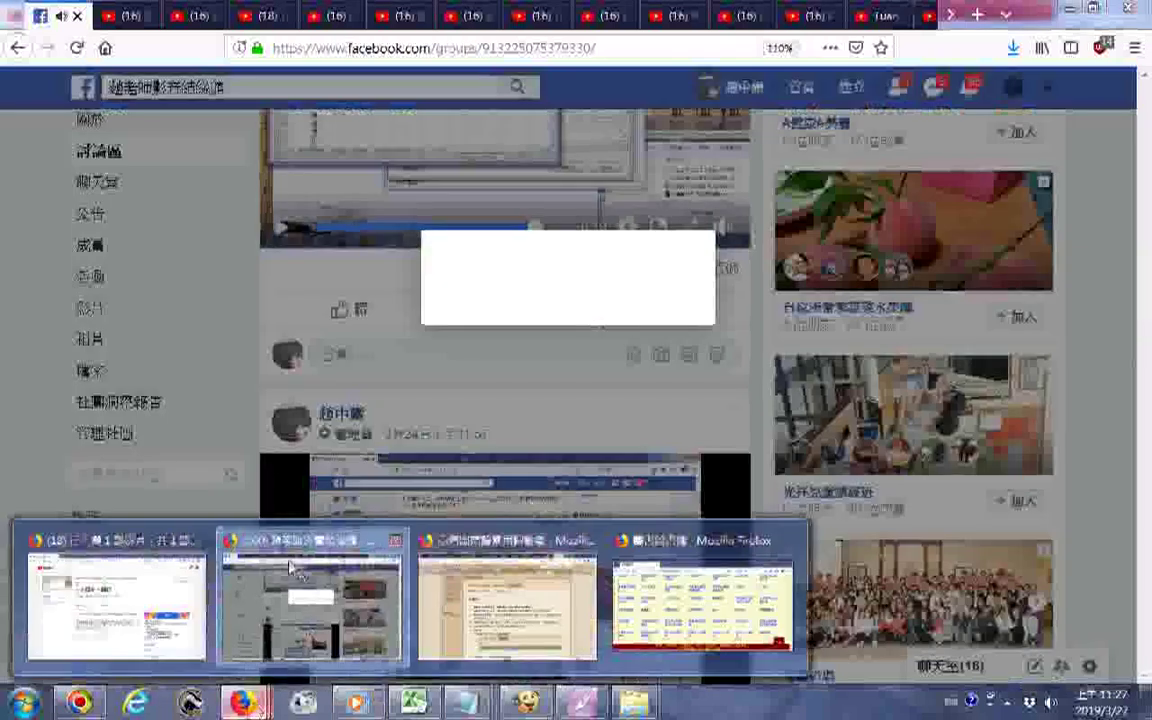
click(162, 546)
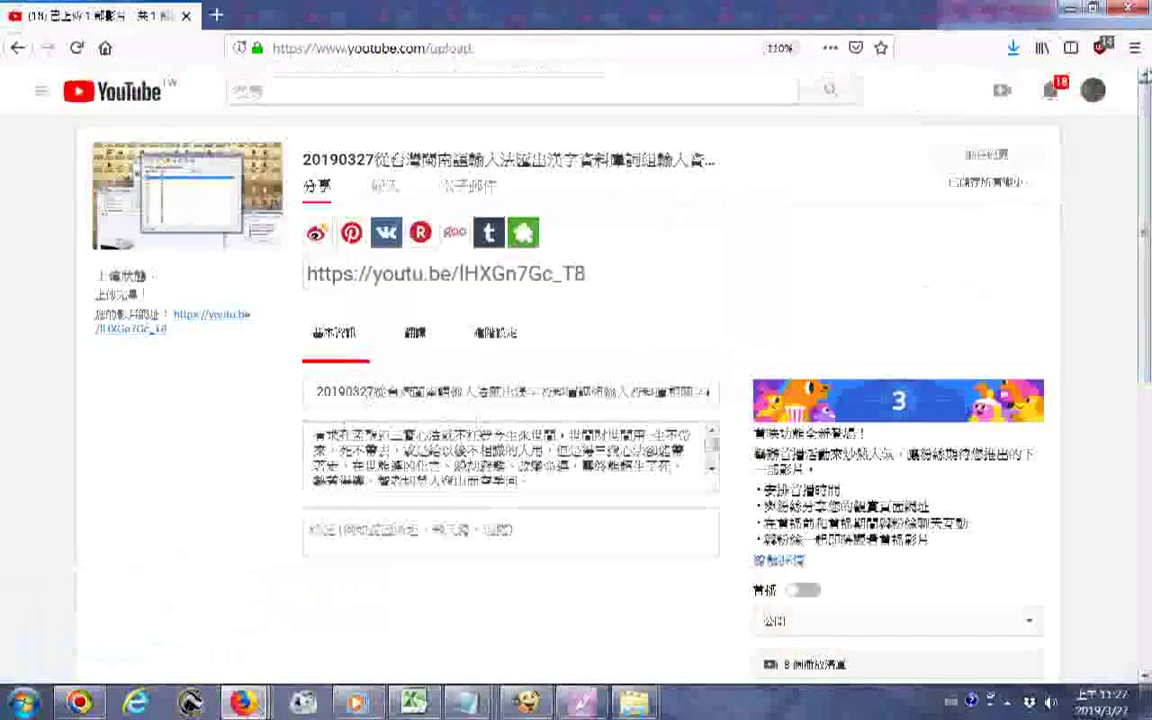
click(1094, 92)
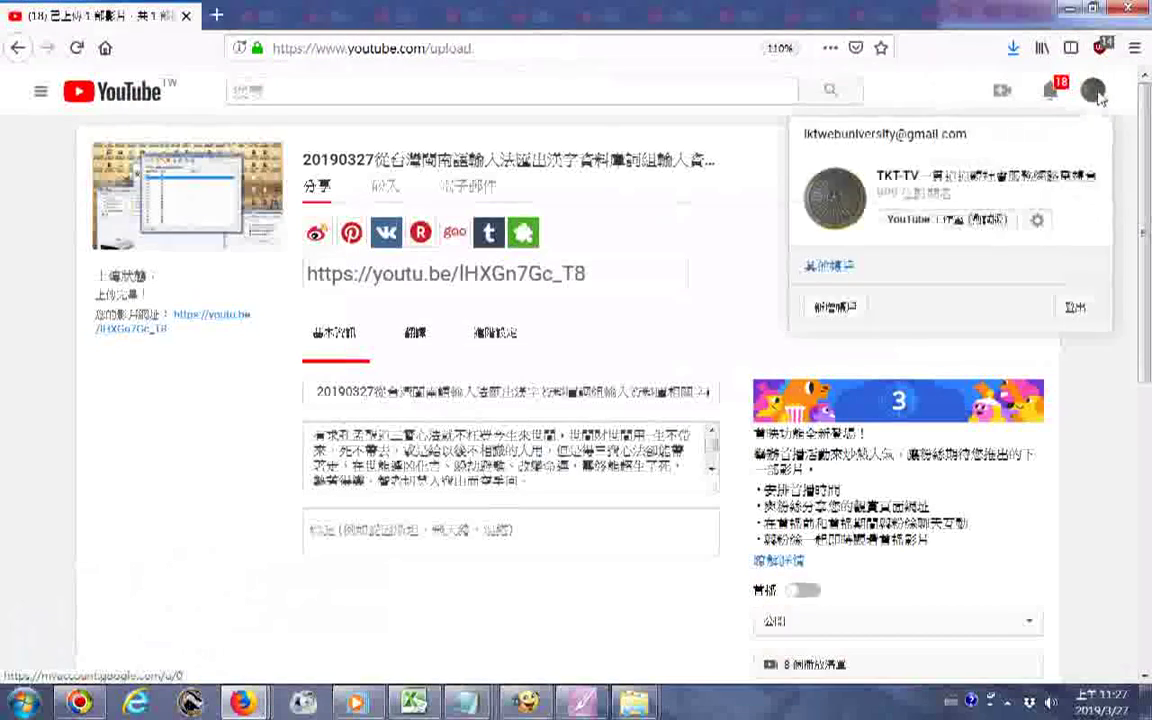
click(950, 220)
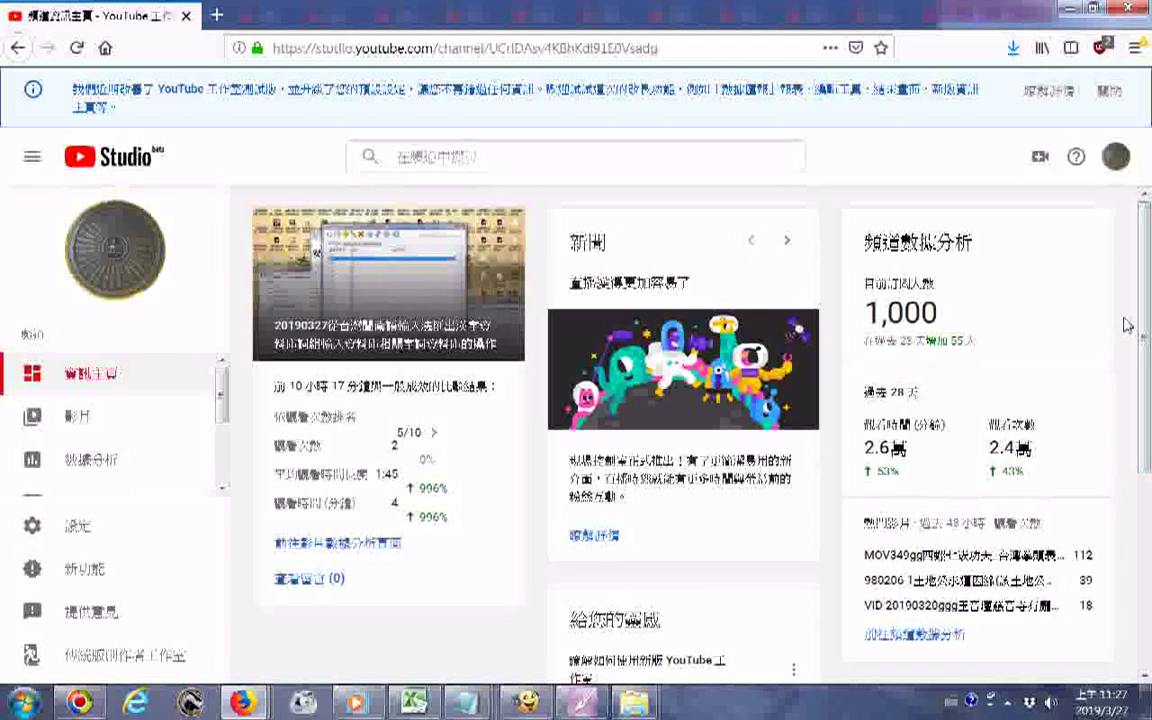
click(62, 410)
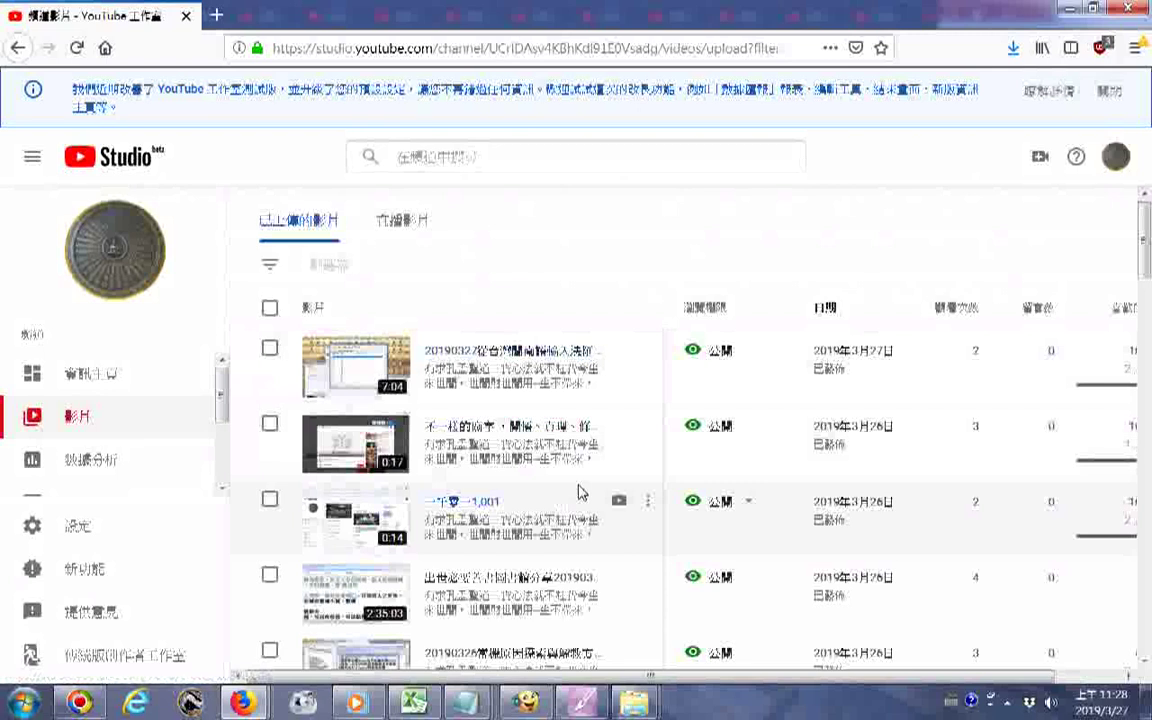
Examine the uploaded videos from 2019年3月27日 back to 3月25日, including their visibility, view counts and interrupted duplicate uploads
scroll(584, 494, down, 2)
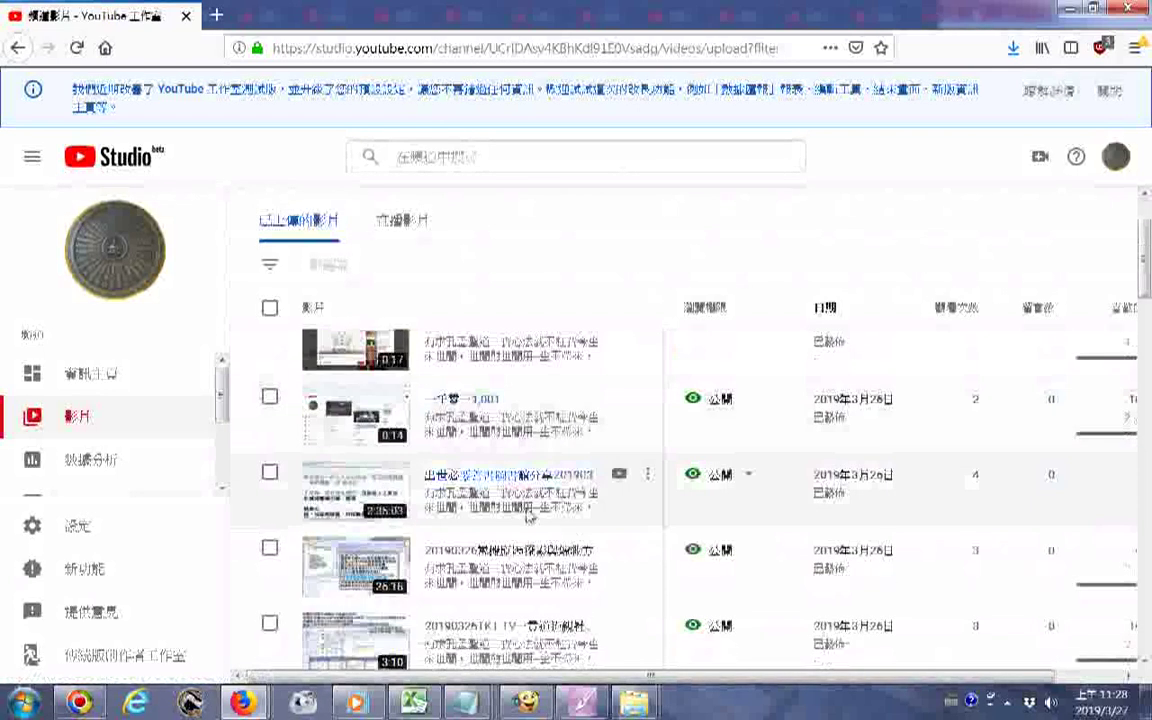
scroll(570, 505, down, 2)
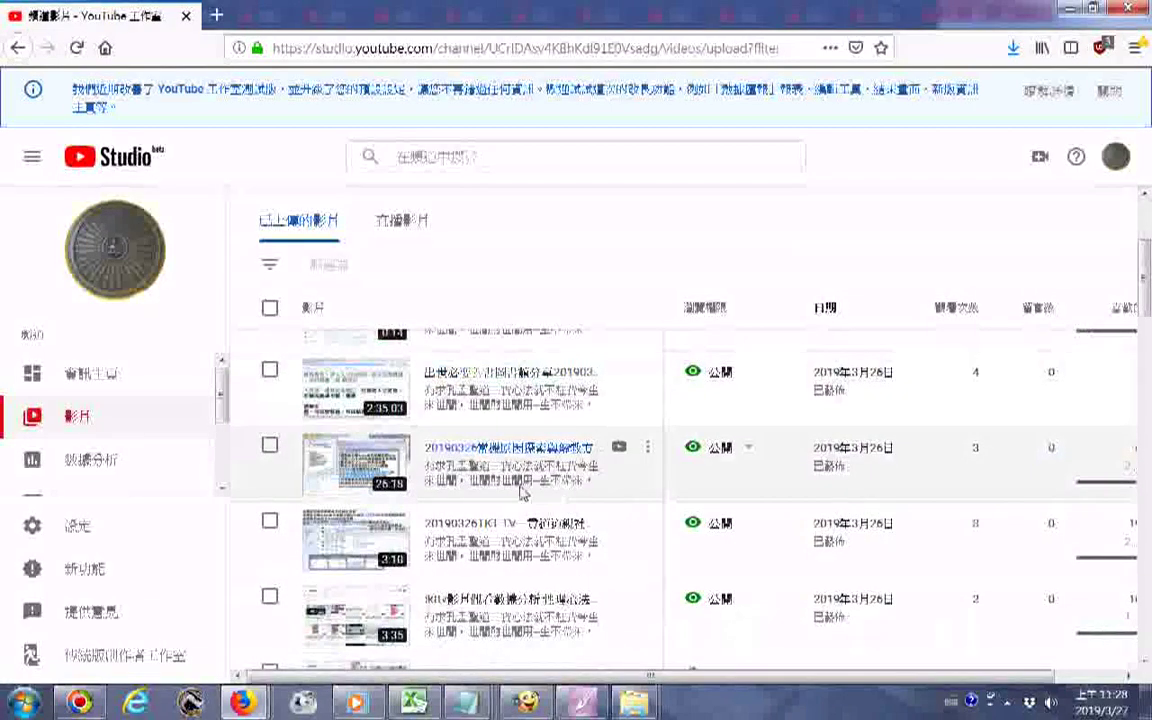
scroll(533, 513, down, 1)
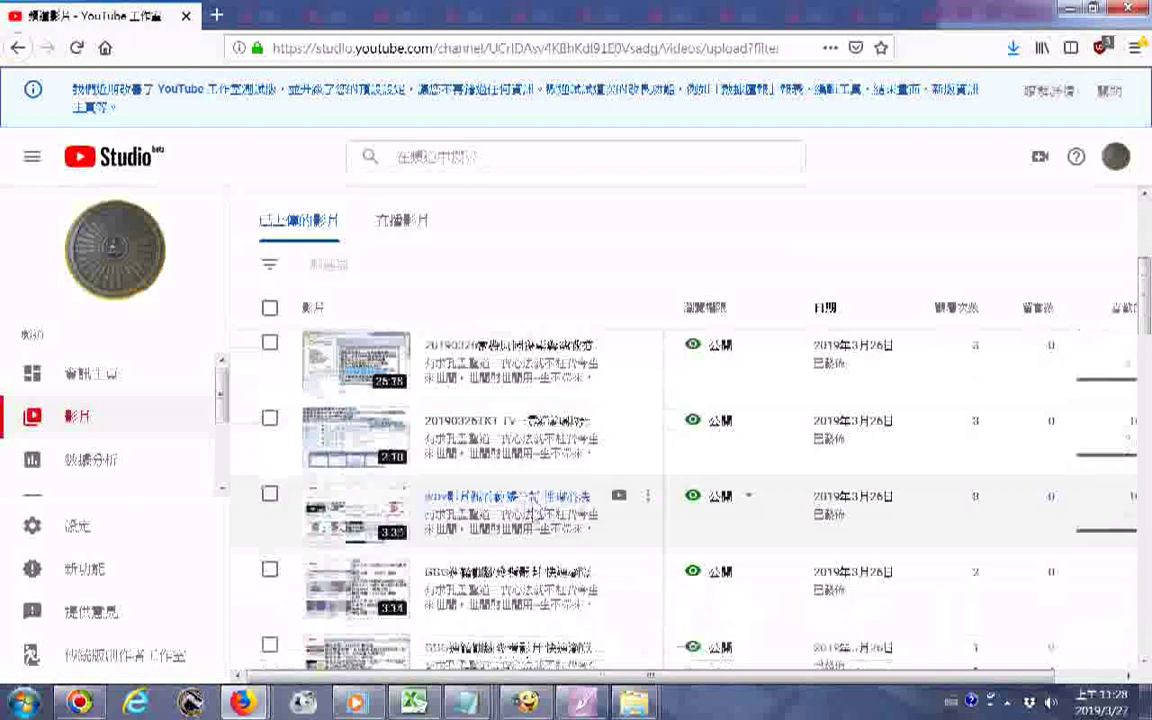
scroll(455, 500, down, 1)
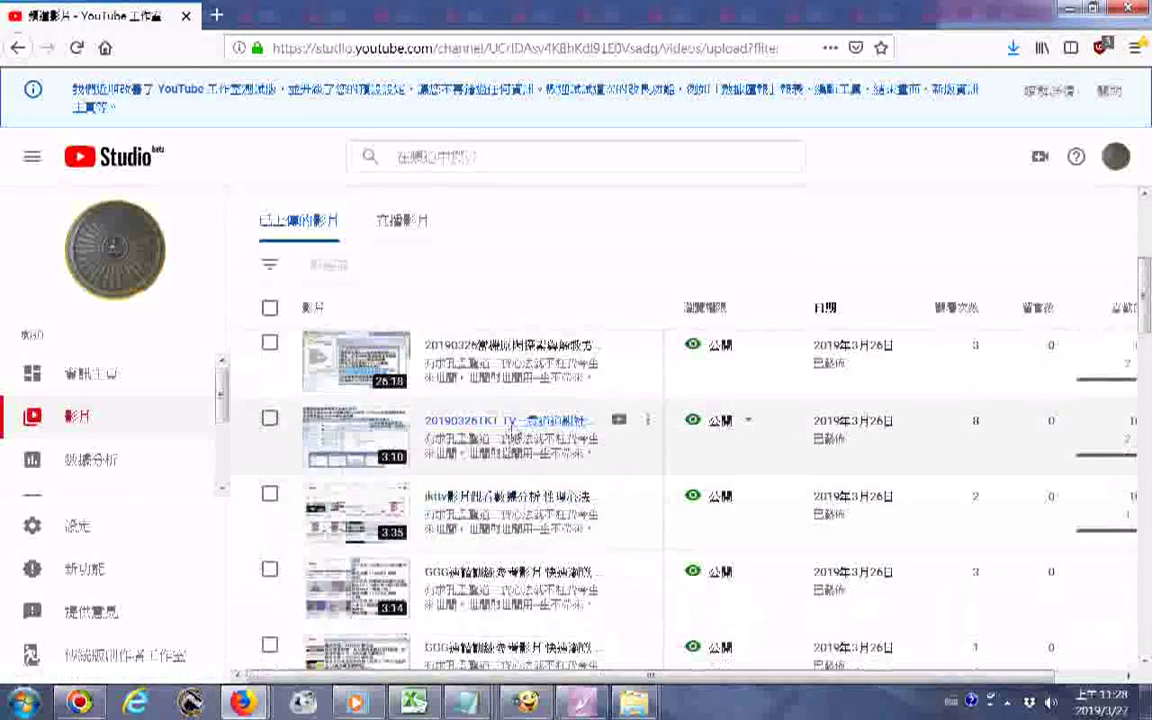
scroll(520, 440, up, 4)
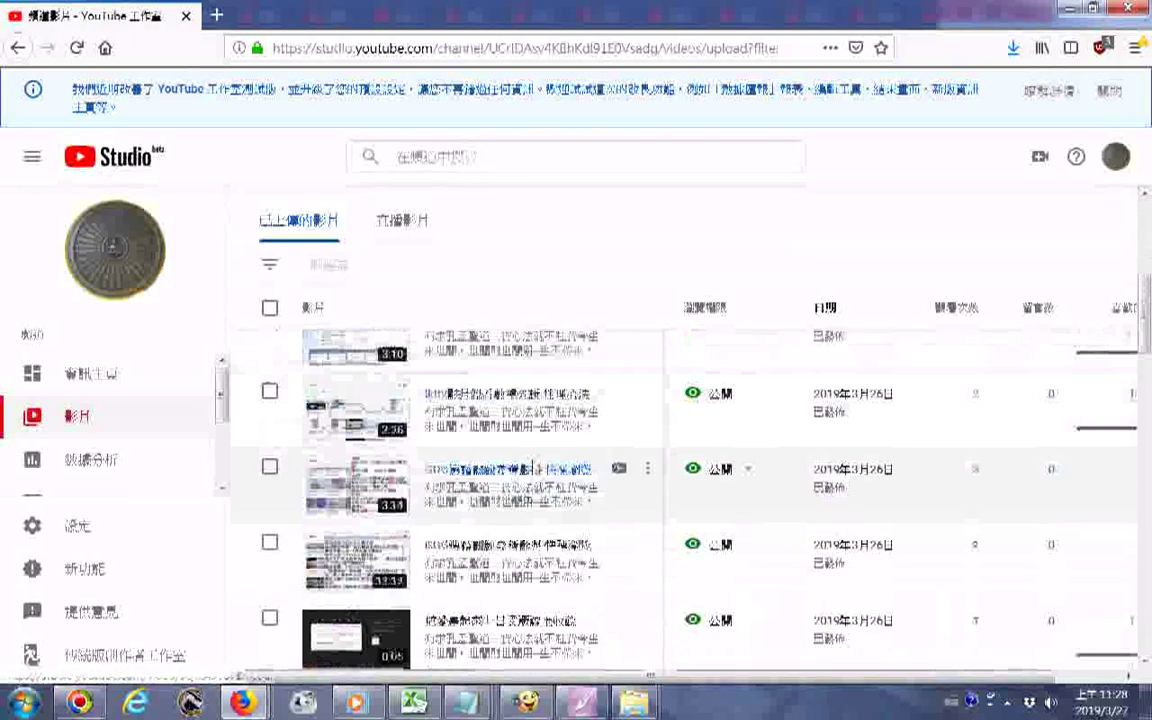
scroll(533, 467, down, 1)
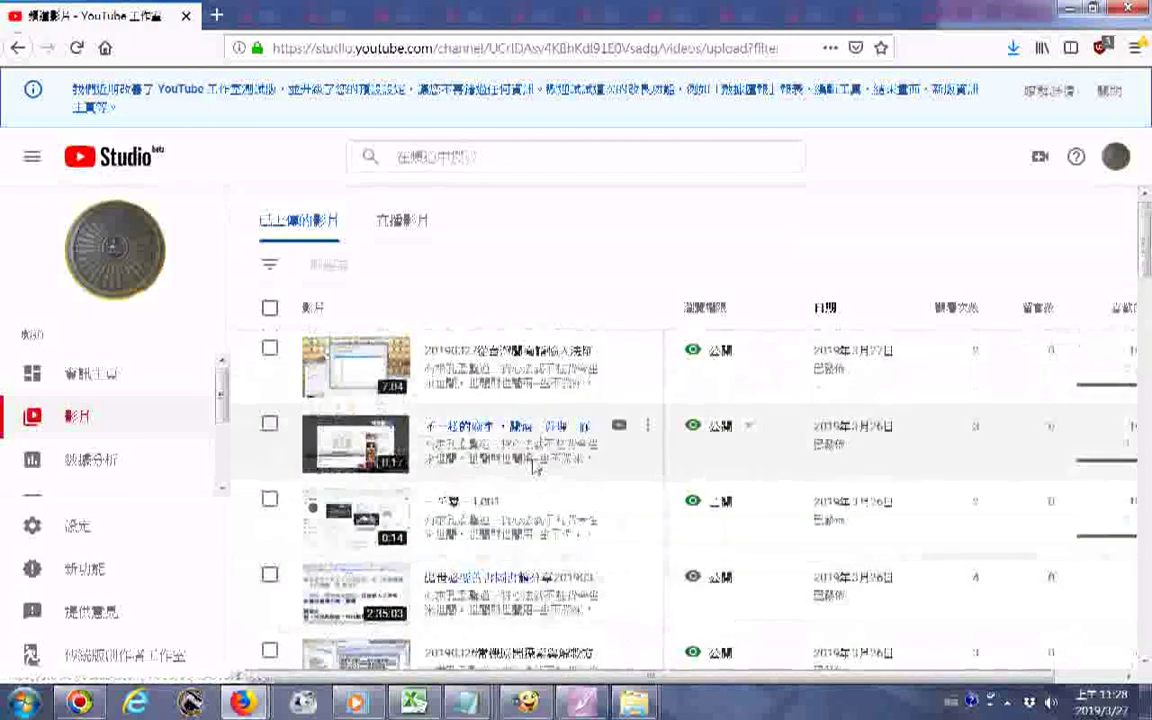
scroll(600, 572, down, 3)
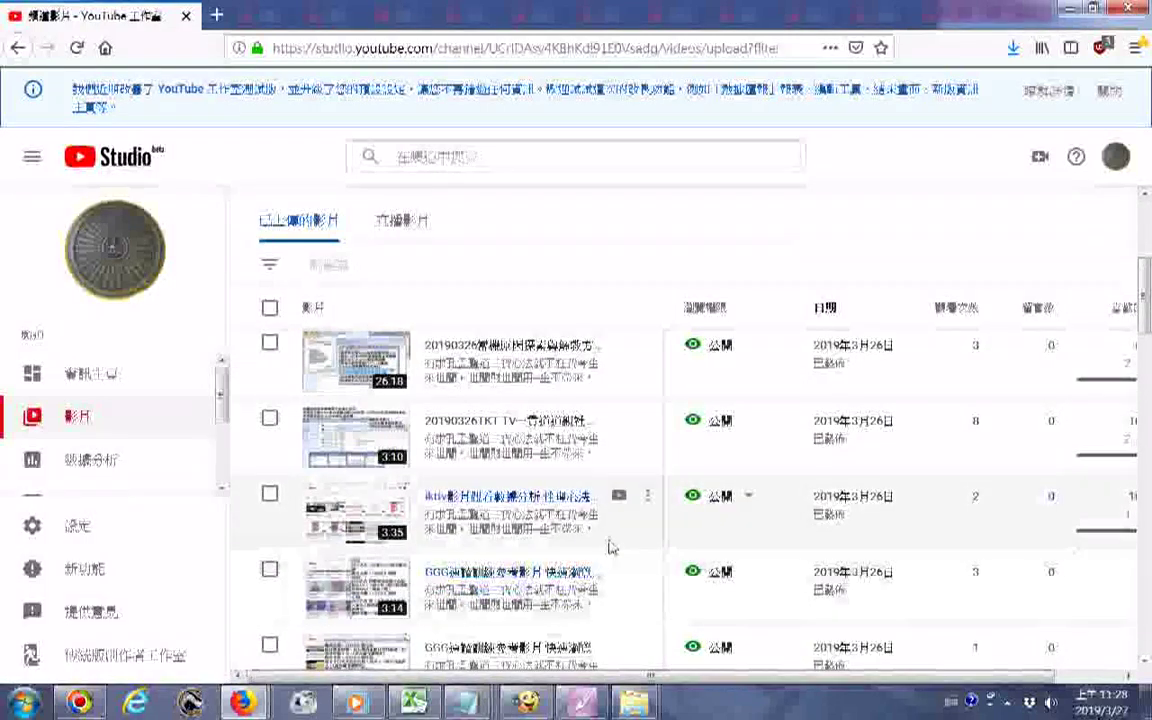
scroll(588, 543, down, 4)
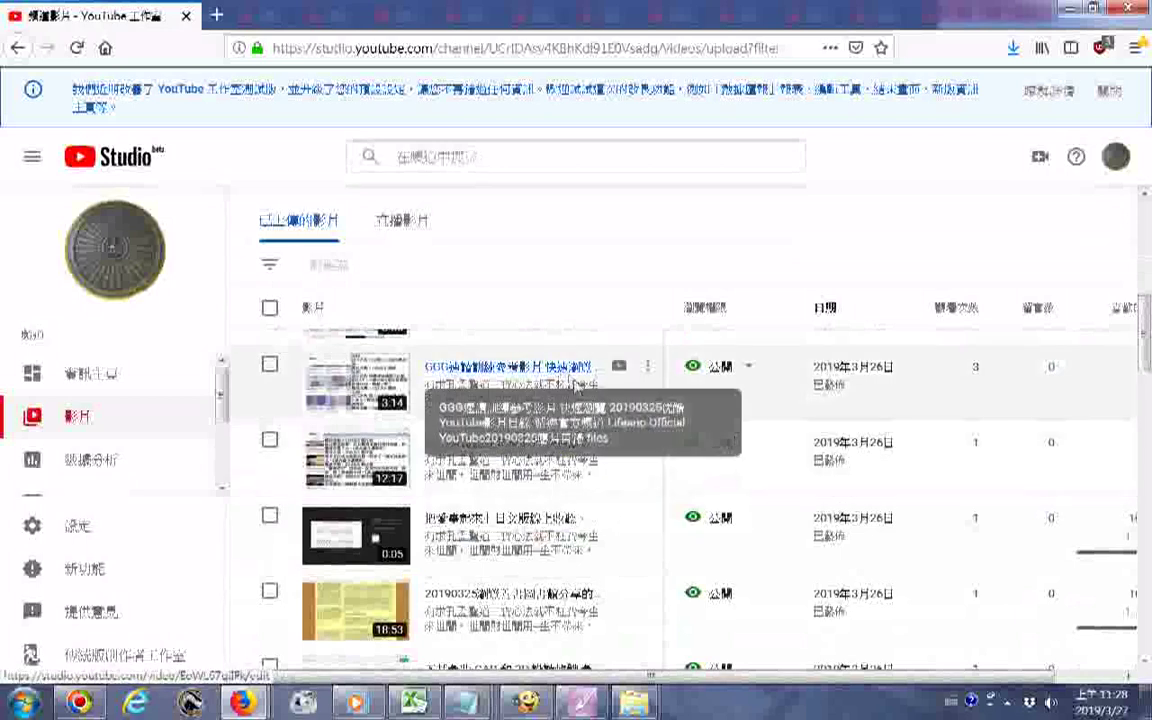
scroll(570, 420, down, 2)
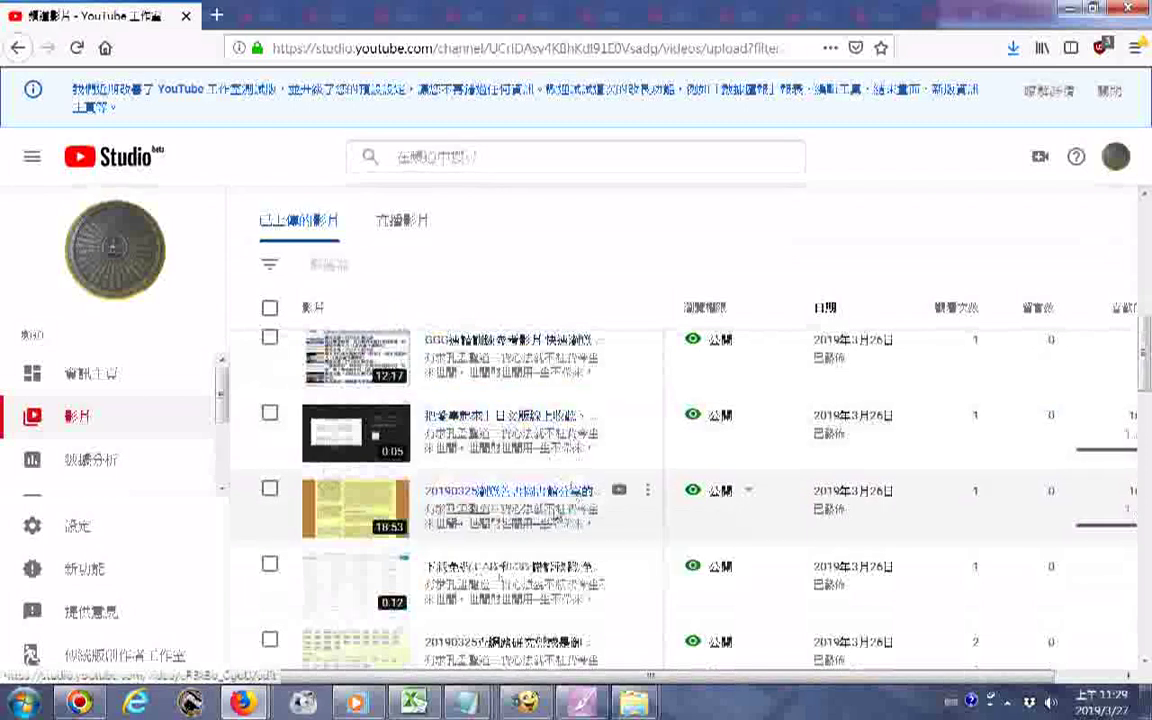
scroll(572, 483, down, 2)
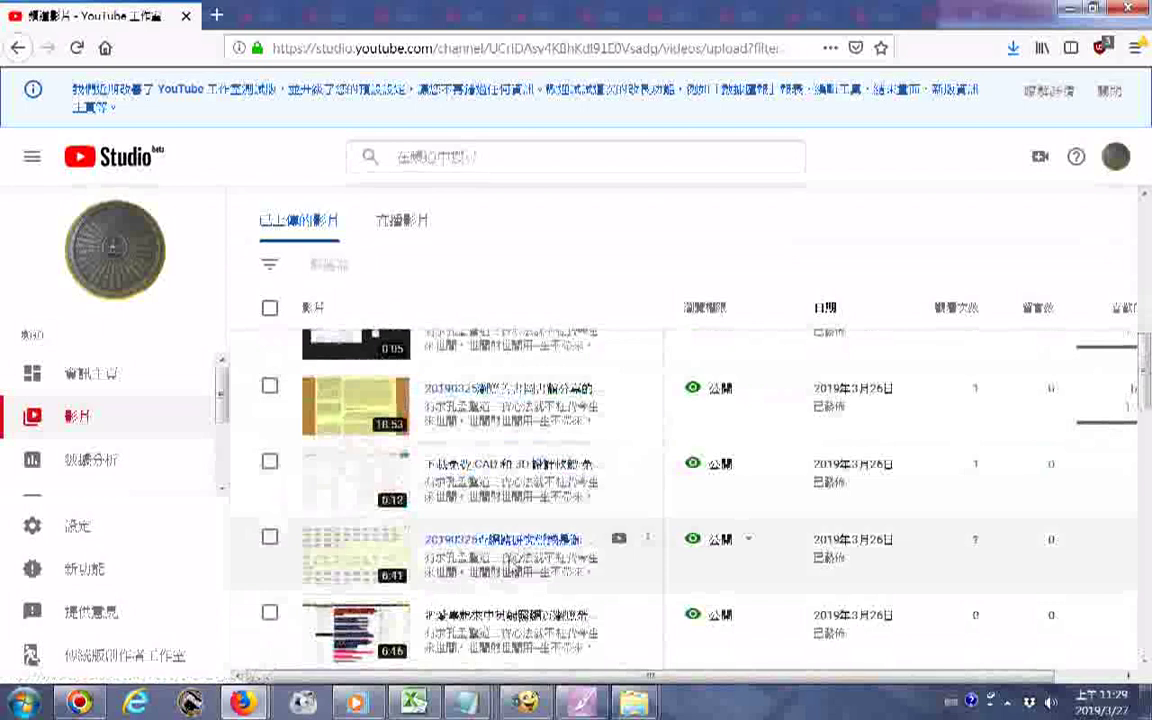
scroll(514, 546, down, 2)
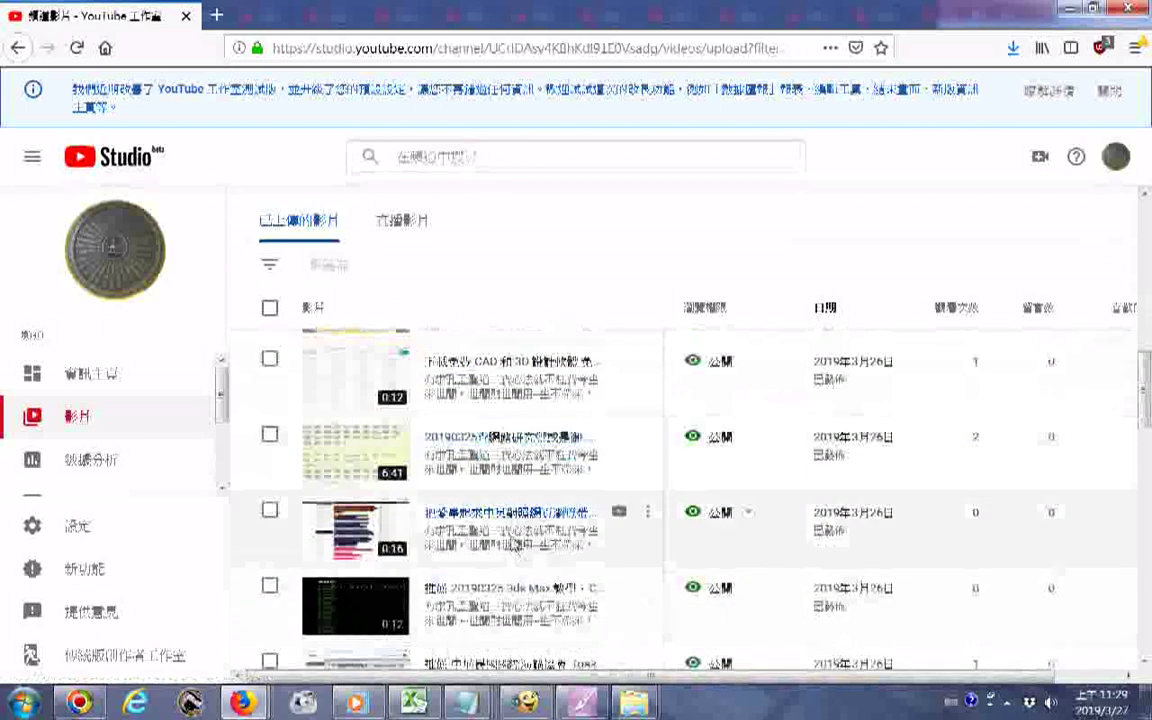
scroll(527, 553, down, 2)
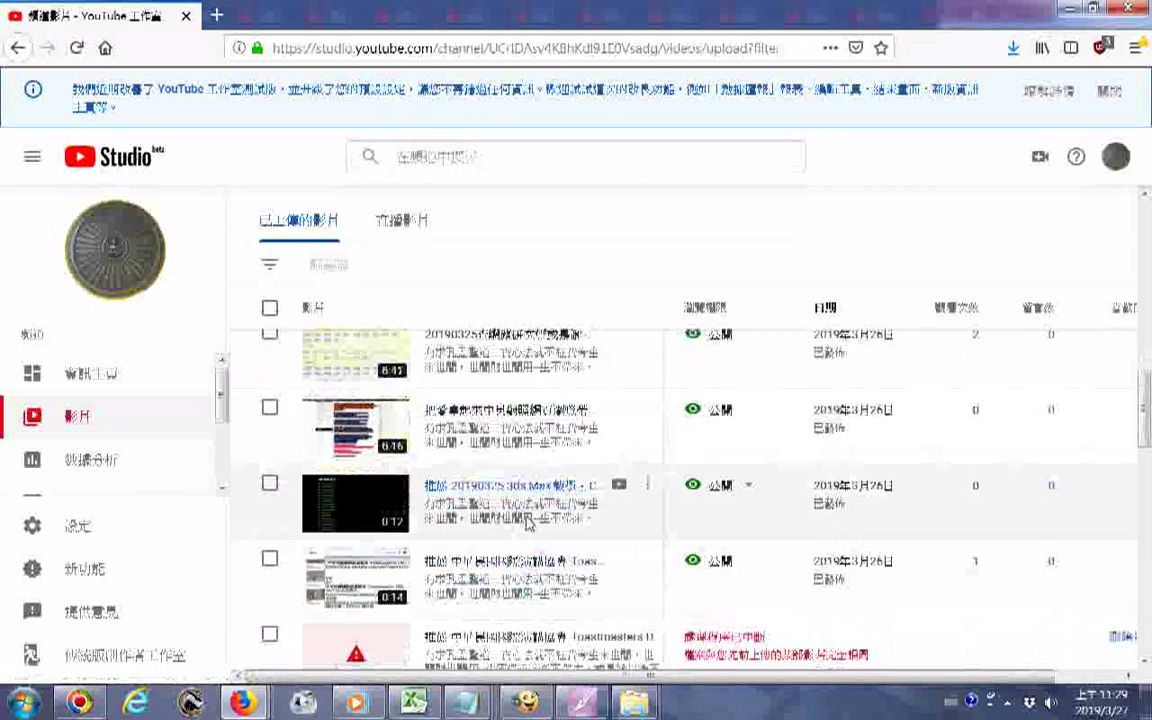
scroll(528, 522, down, 2)
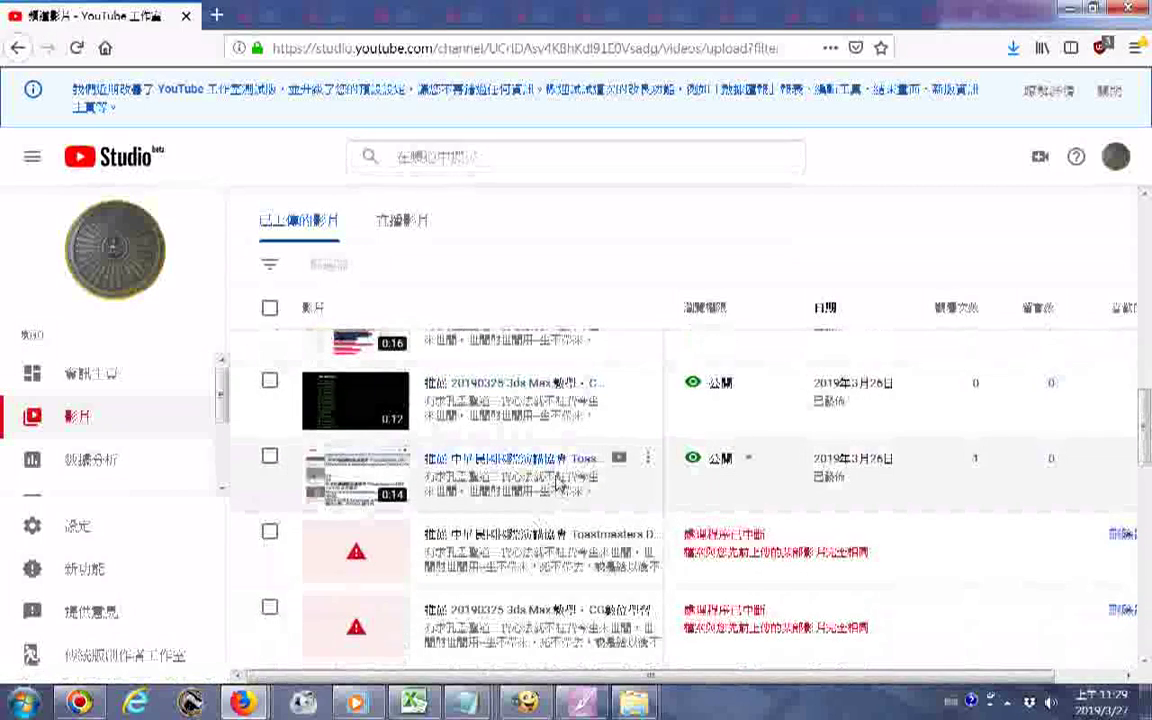
scroll(557, 486, down, 3)
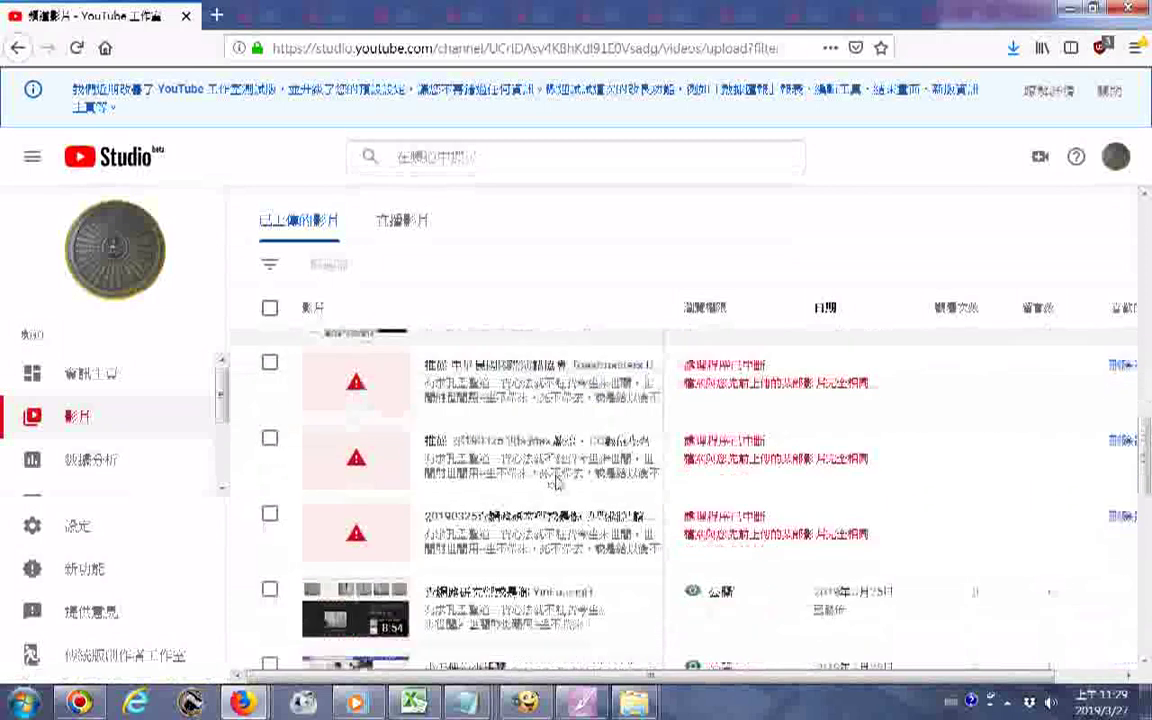
scroll(547, 560, down, 1)
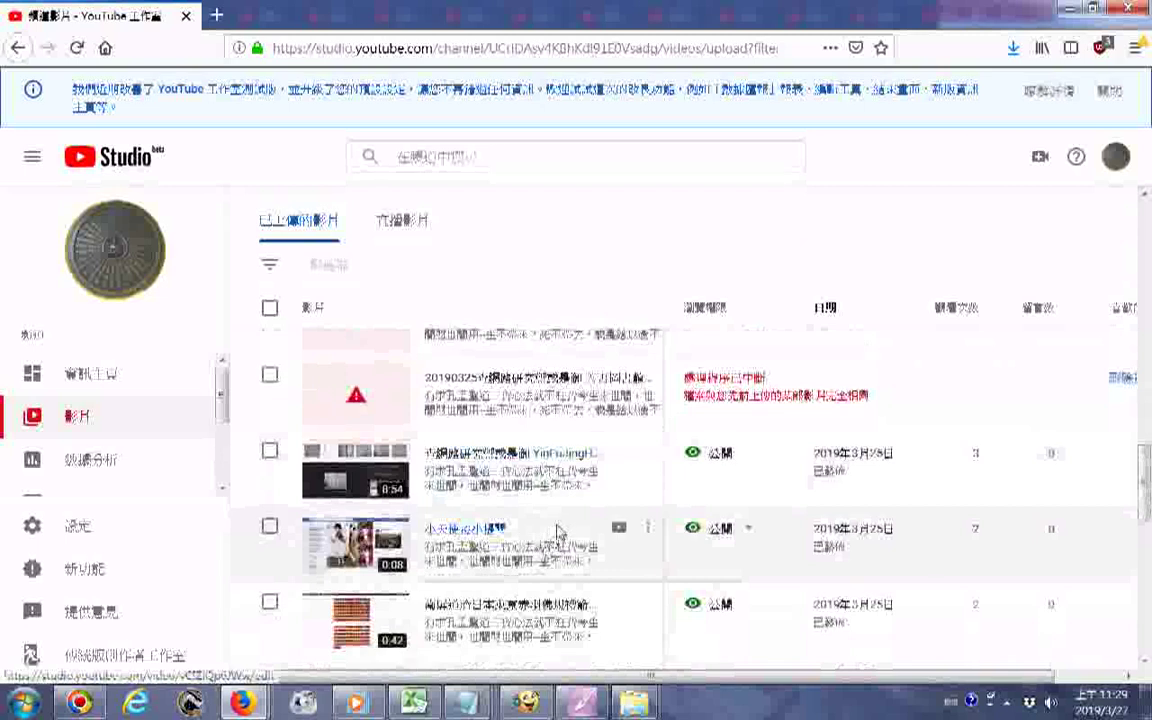
scroll(553, 530, down, 2)
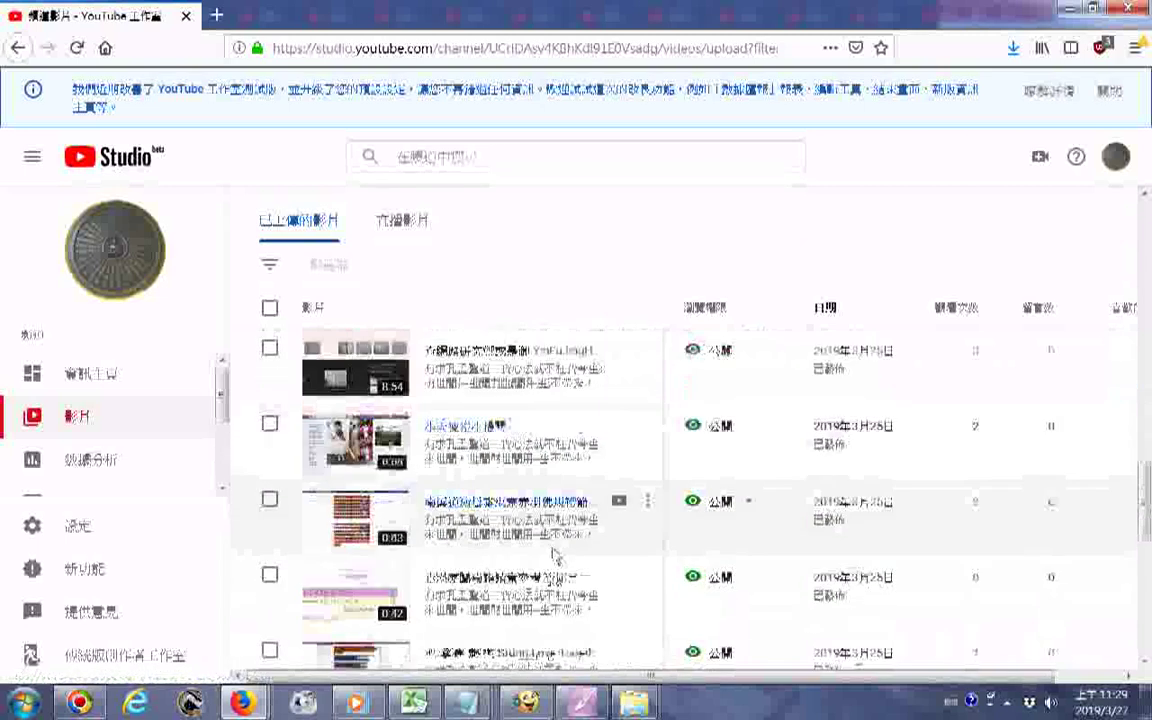
scroll(548, 545, down, 2)
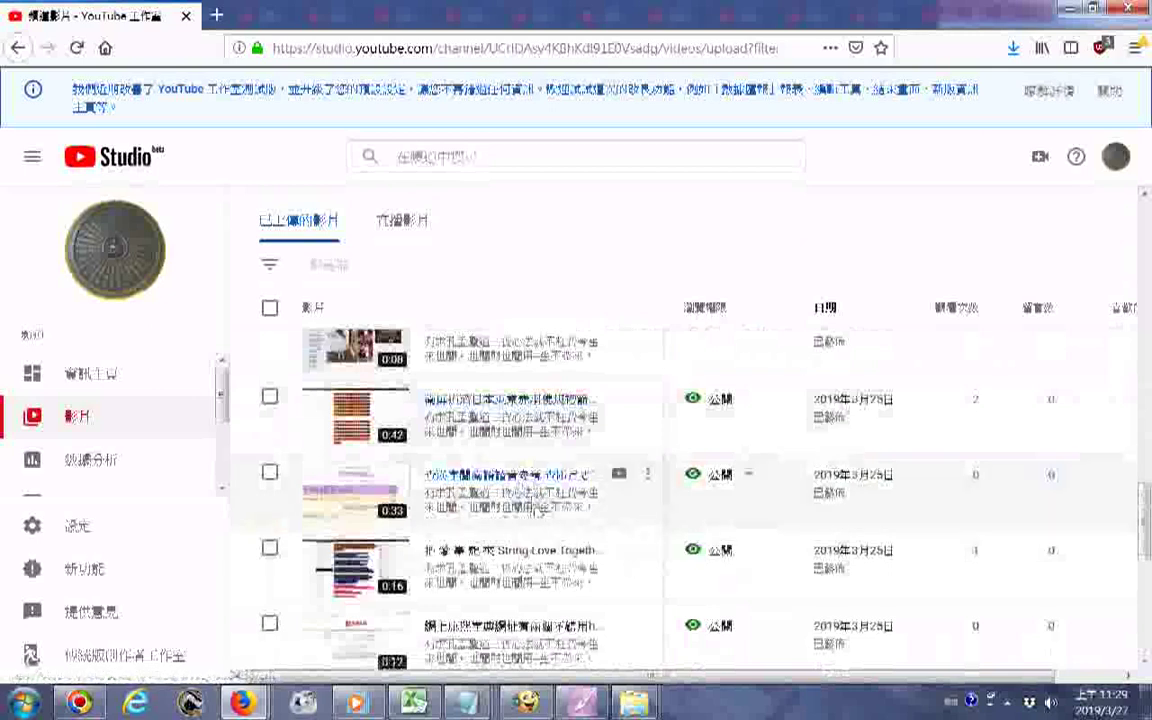
scroll(526, 501, down, 2)
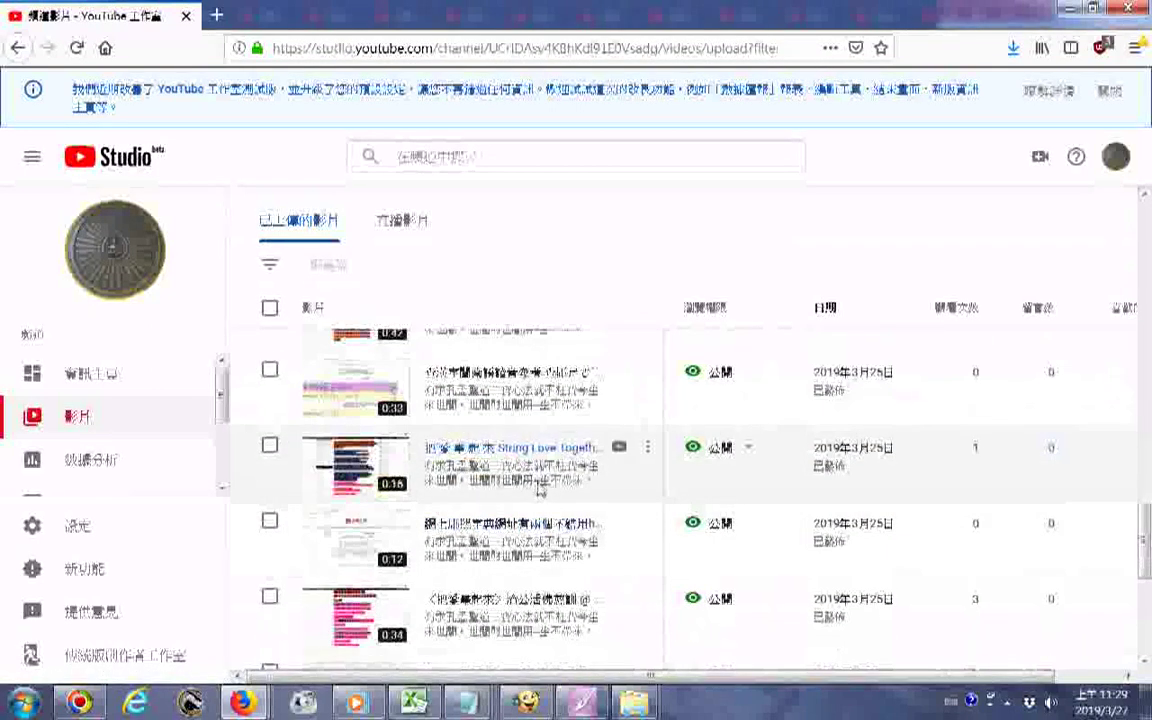
scroll(537, 515, down, 2)
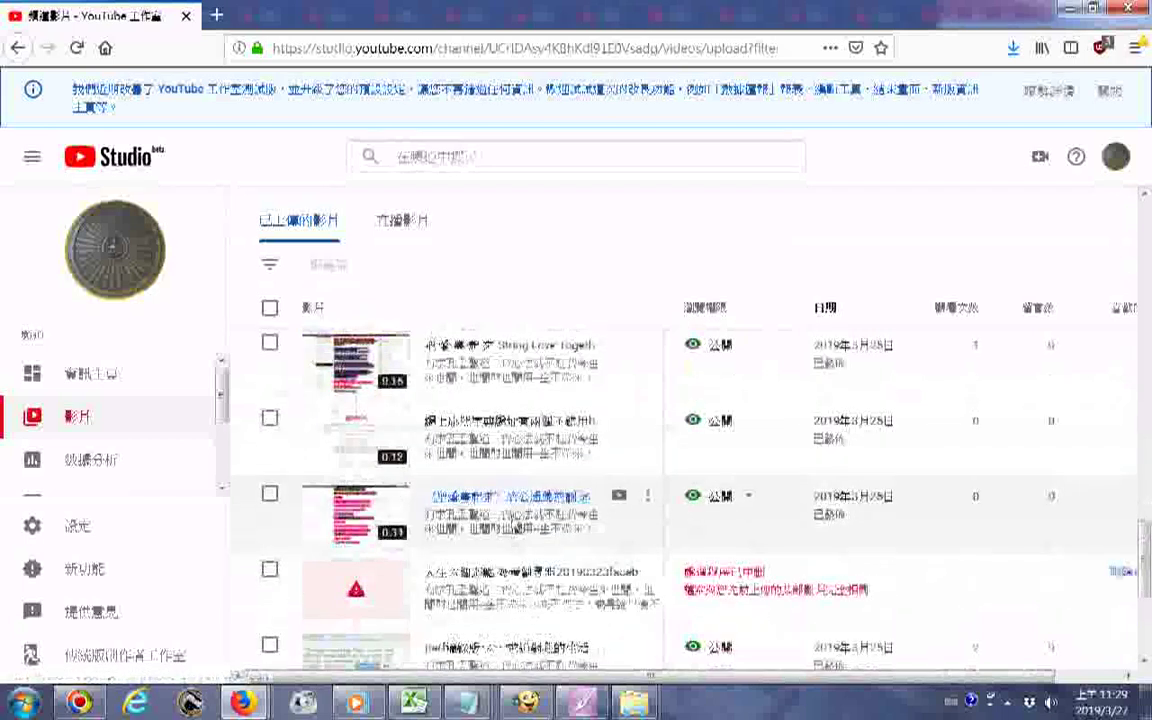
scroll(537, 515, down, 3)
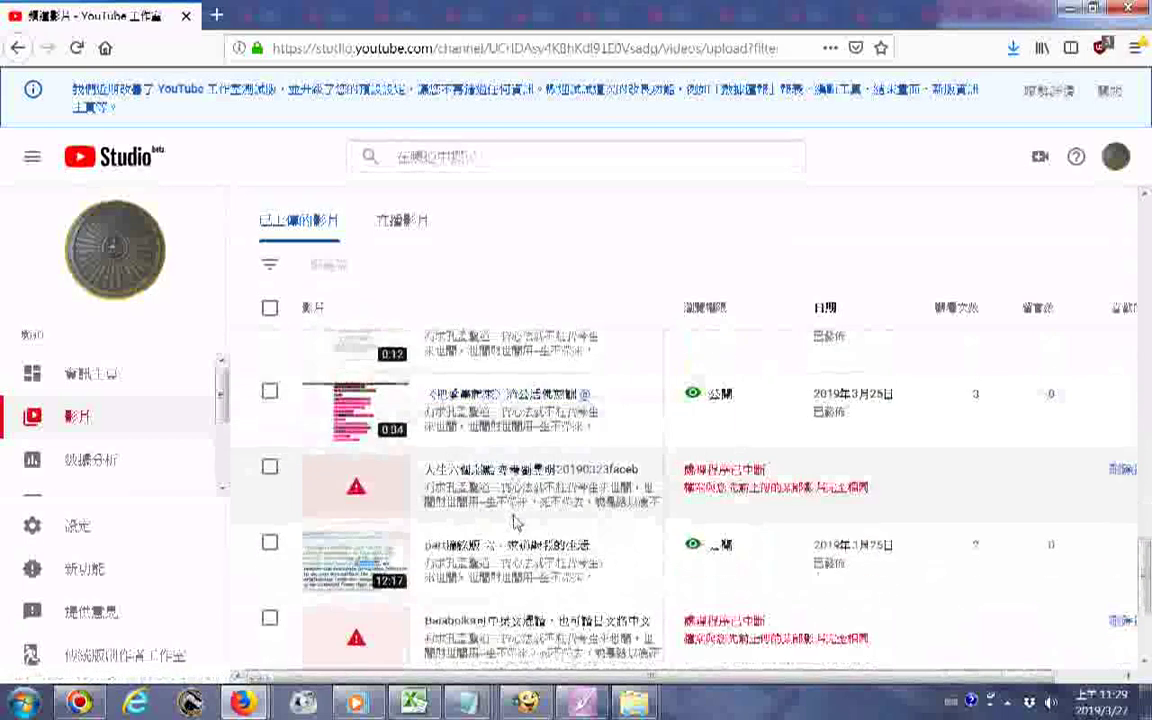
scroll(515, 517, down, 1)
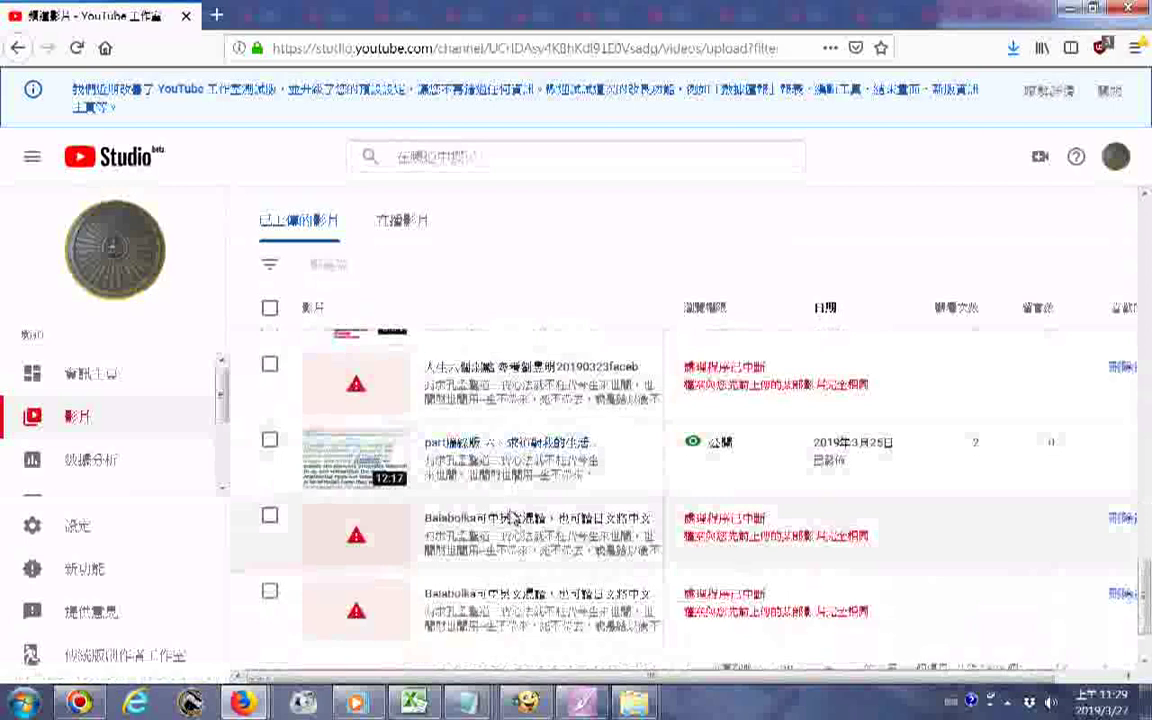
Show 50 uploaded videos per page and open the details of the 3:04:44 日語基本語彙有聲書初級練習版 video dated 2019年3月25日
scroll(513, 517, down, 2)
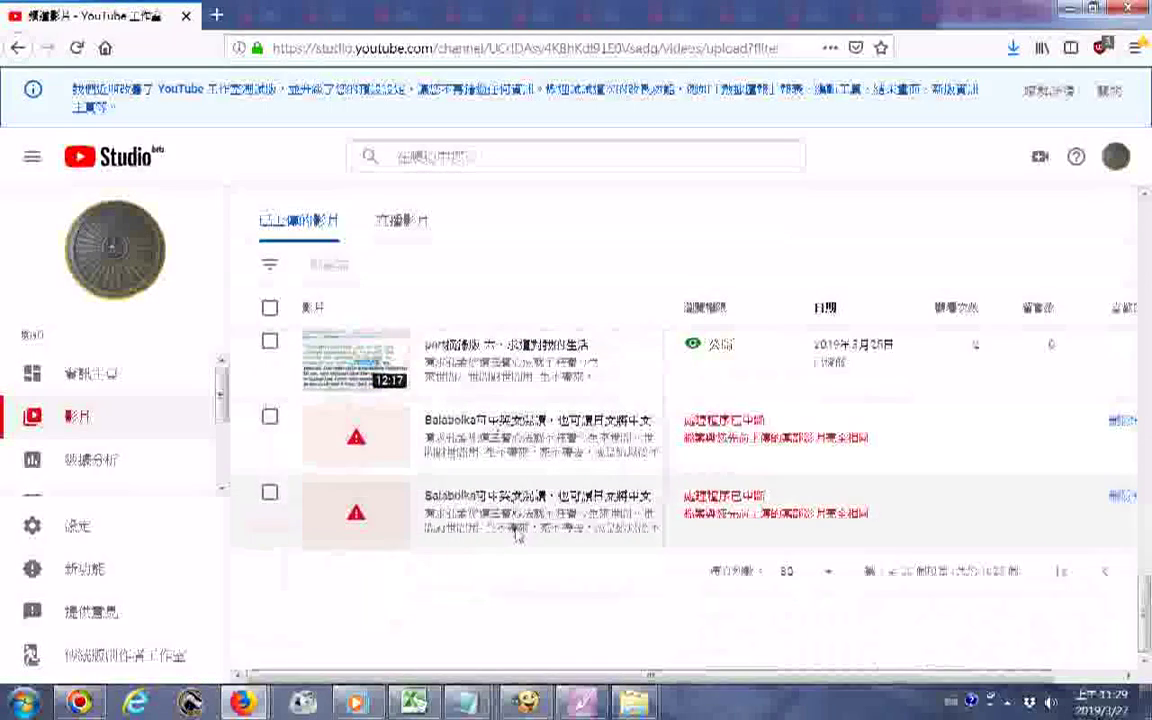
click(830, 574)
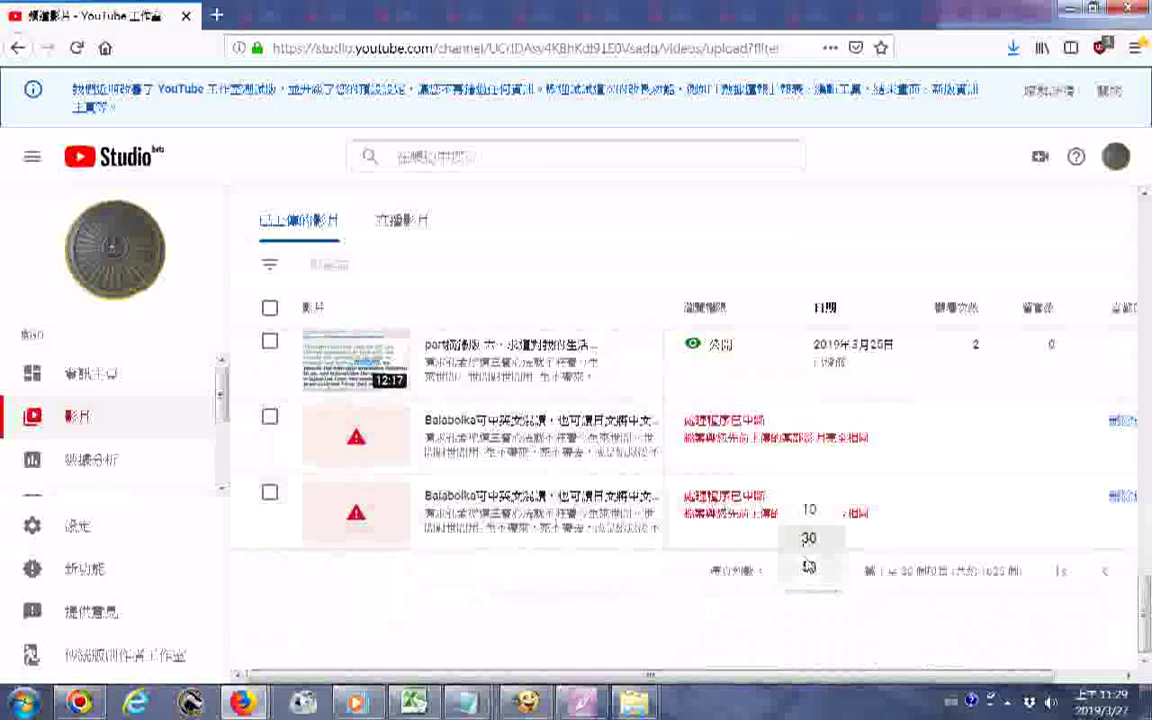
click(809, 567)
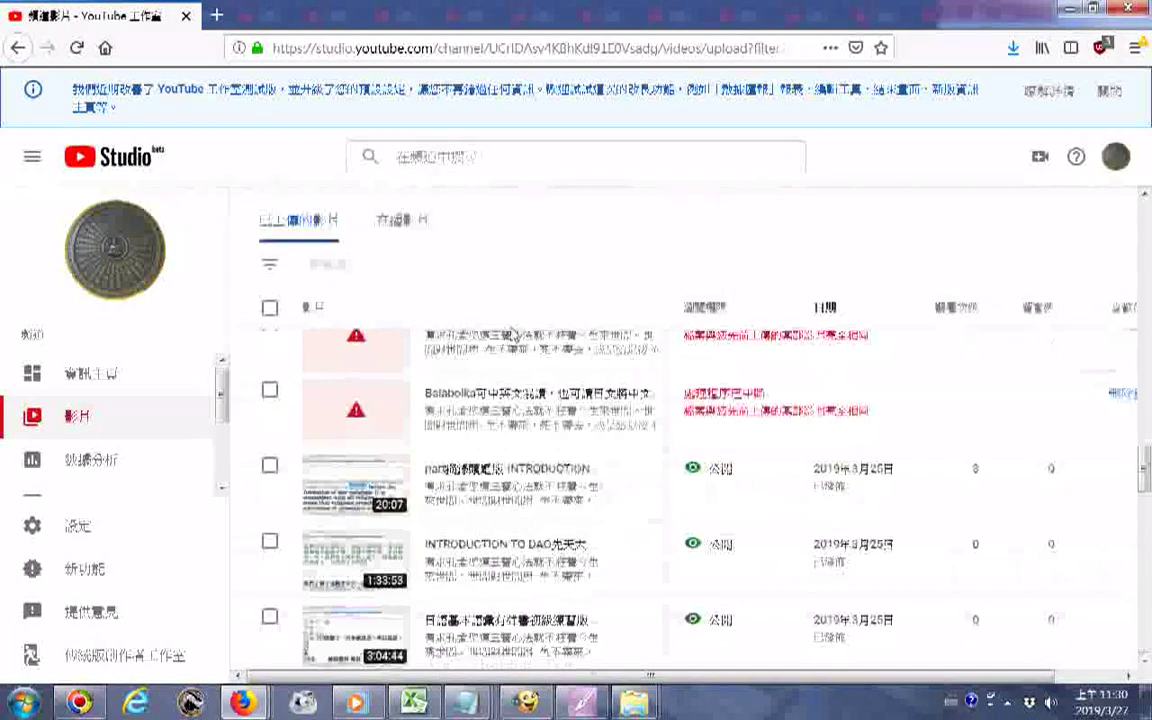
scroll(512, 336, down, 3)
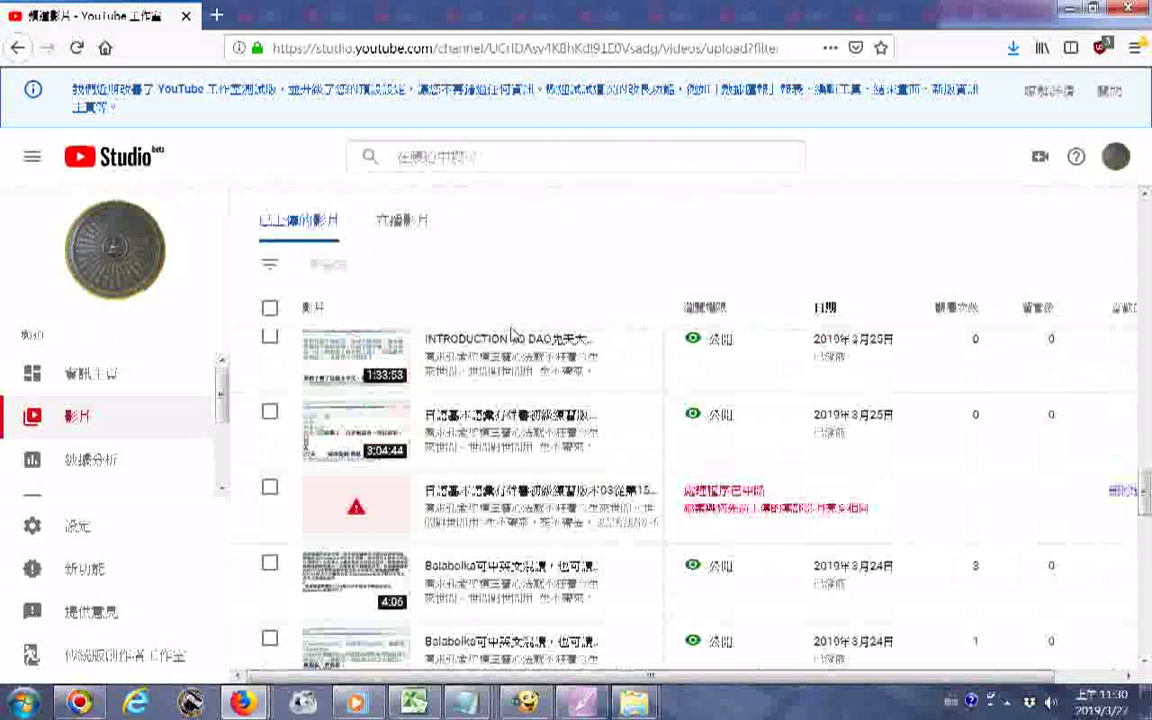
click(533, 426)
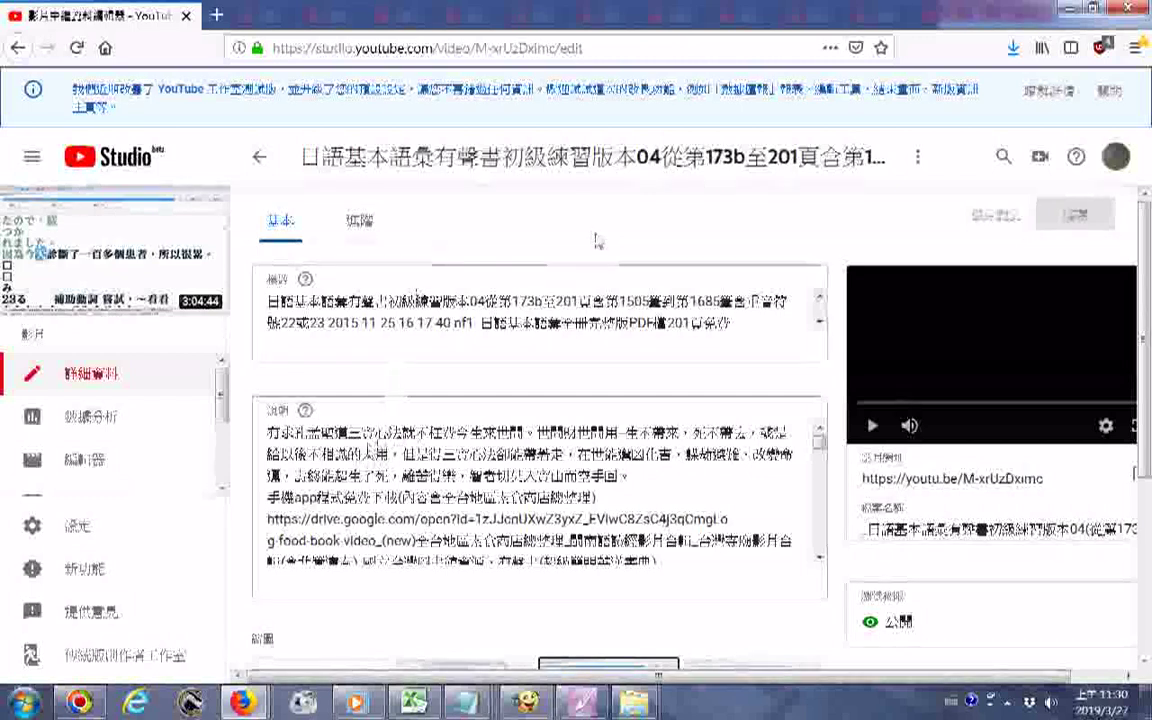
Open an additional, smaller browser window over the version 04 video's details page and copy that page's address
key(ctrl+w)
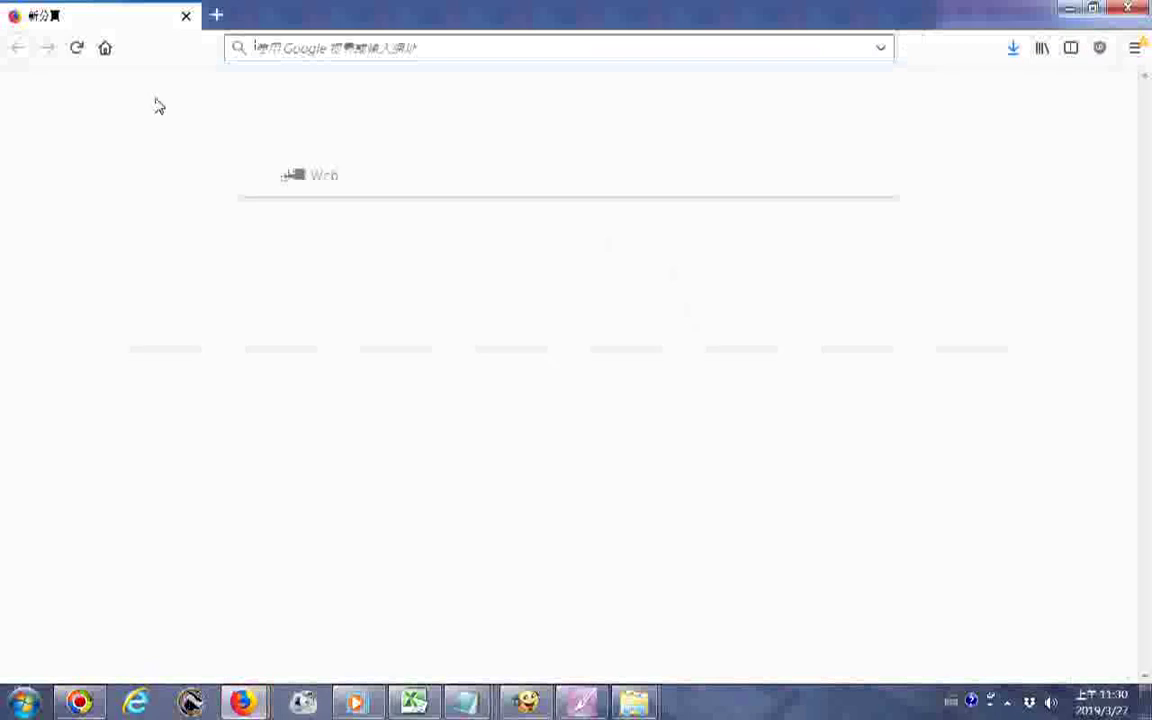
drag(373, 11, 916, 172)
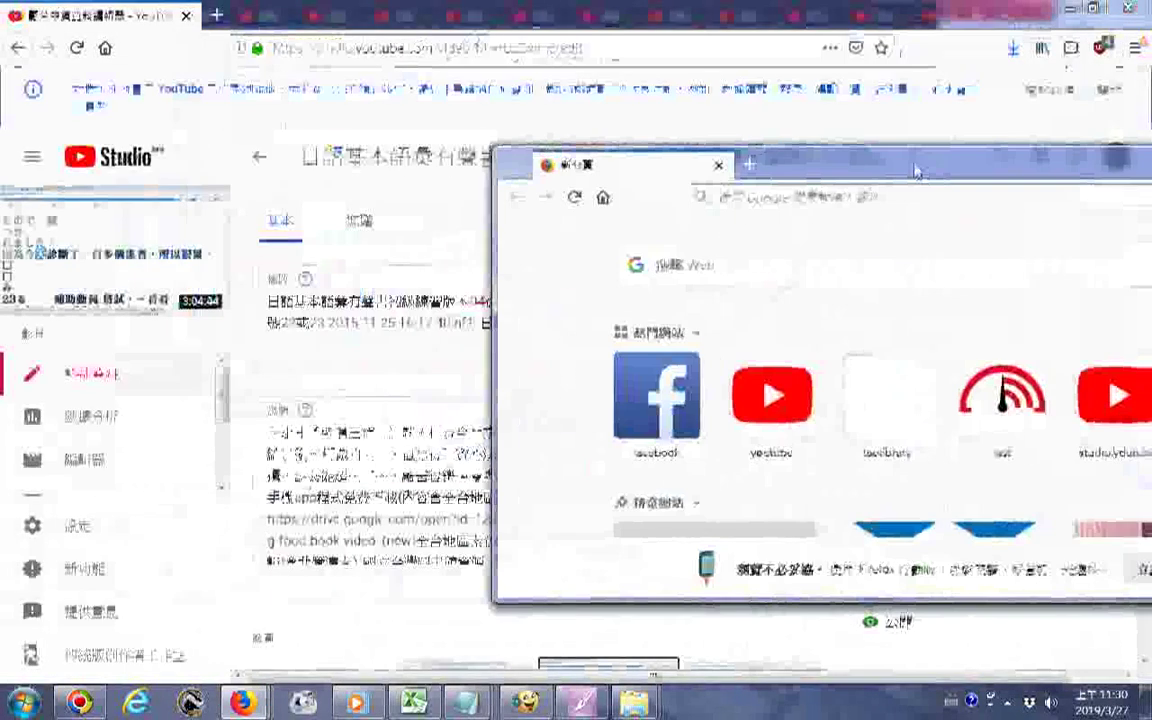
right_click(437, 47)
key(ctrl+c)
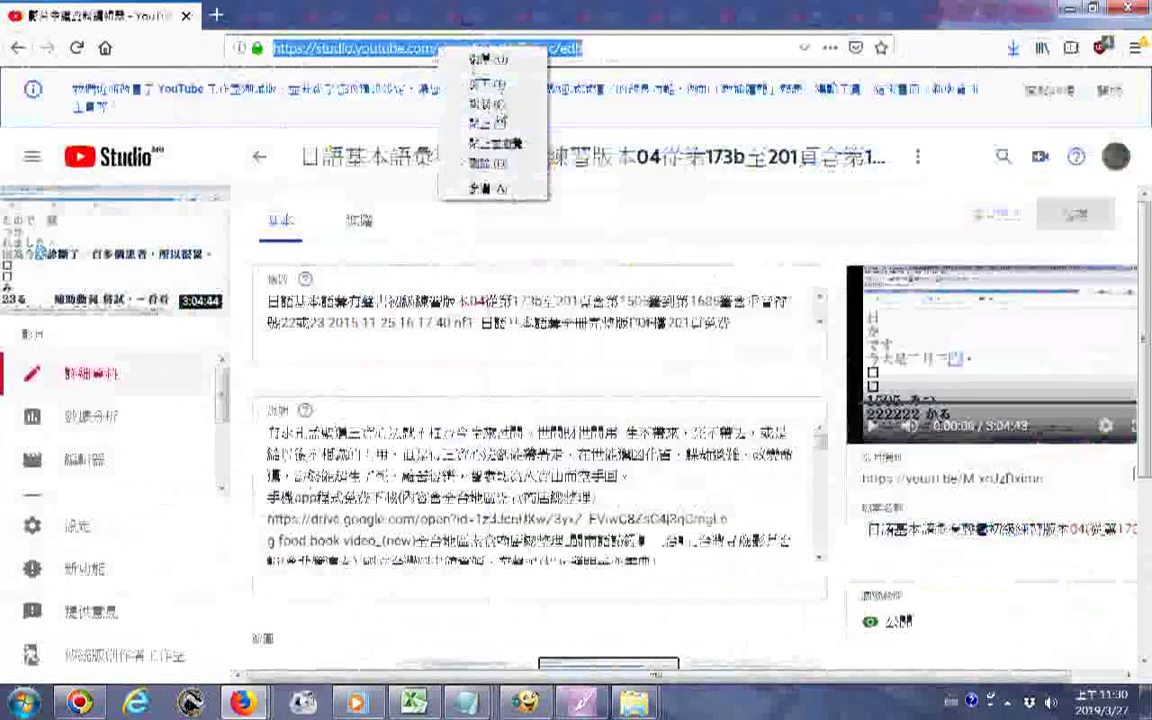
key(Escape)
Load the copied version 04 edit page in the new browser window and bring its description into view
mouse_move(258, 708)
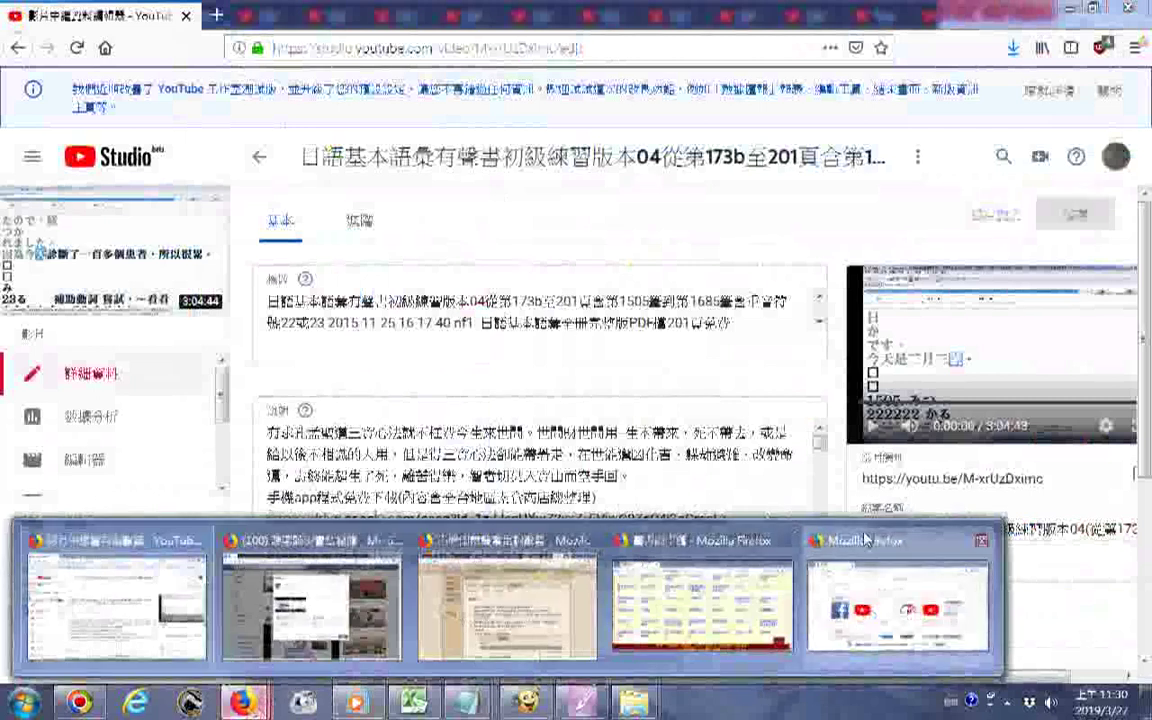
click(900, 604)
right_click(722, 197)
click(788, 260)
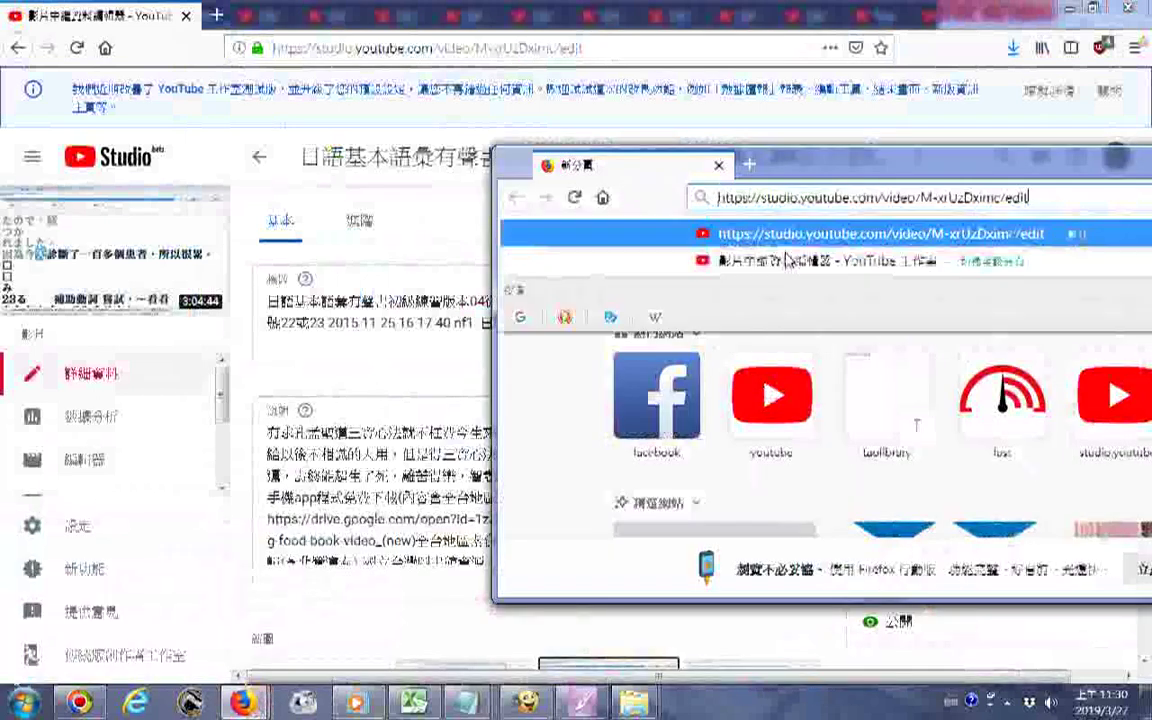
key(Return)
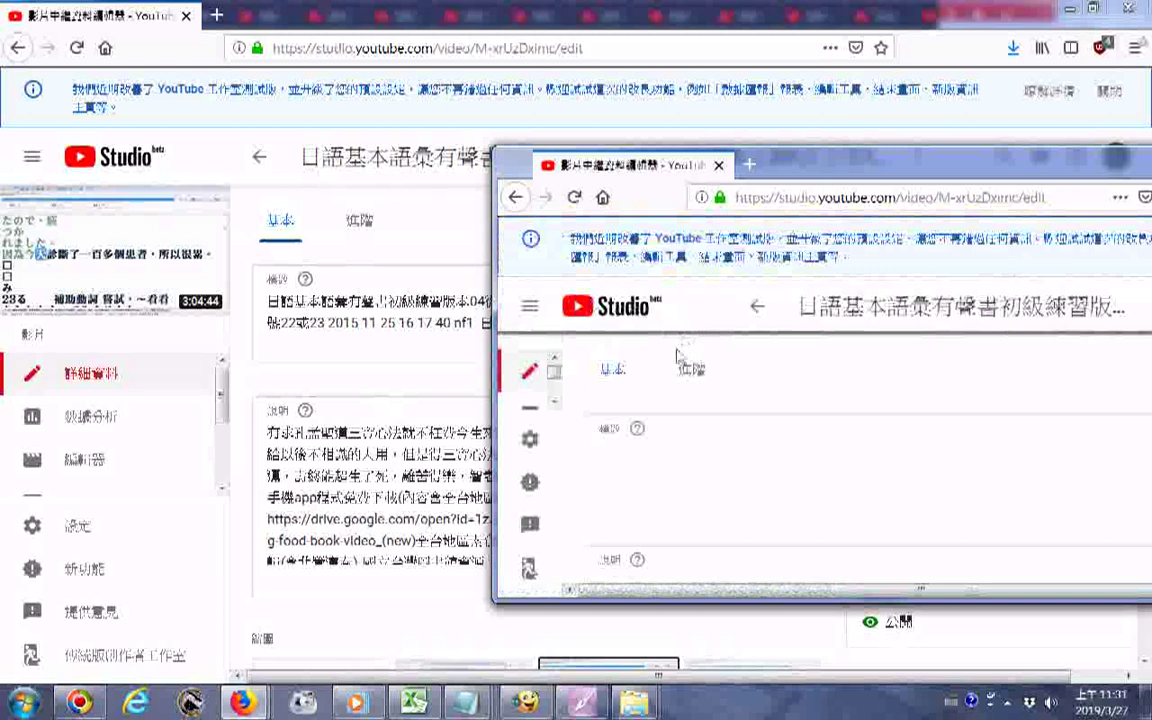
scroll(676, 360, down, 3)
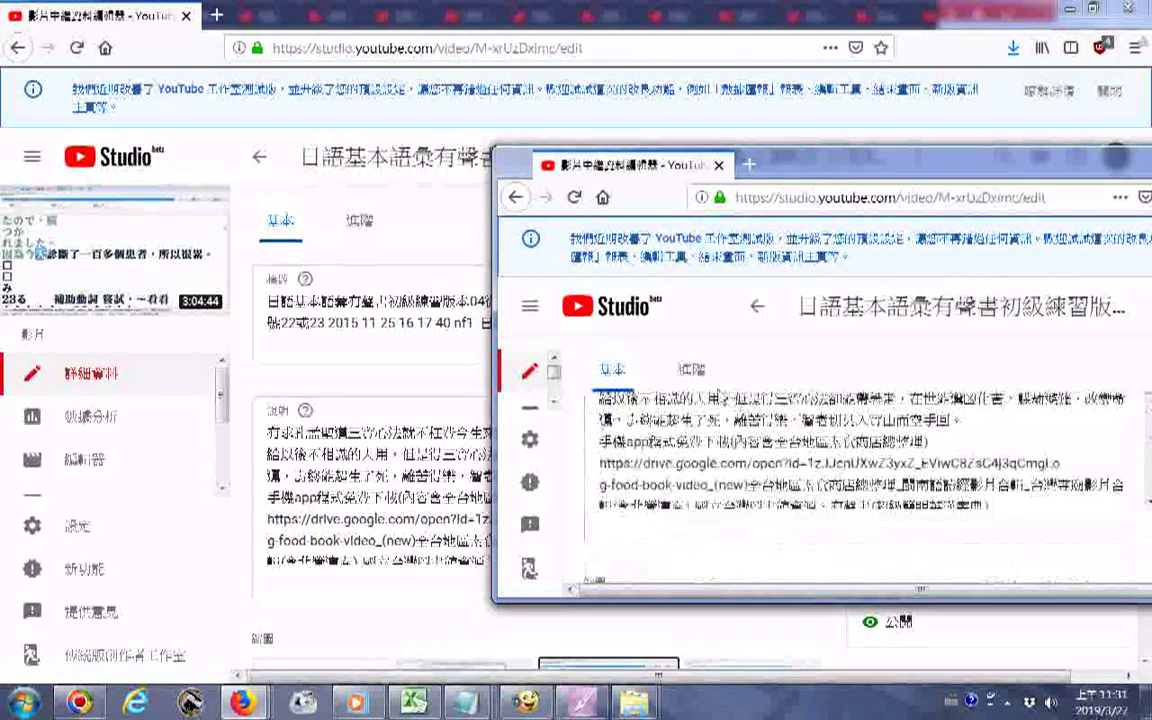
scroll(850, 470, up, 2)
Return the original window to the channel's video list and open the 2:59:39 日語基本語彙有聲書初級練習版本03 video's details
click(63, 126)
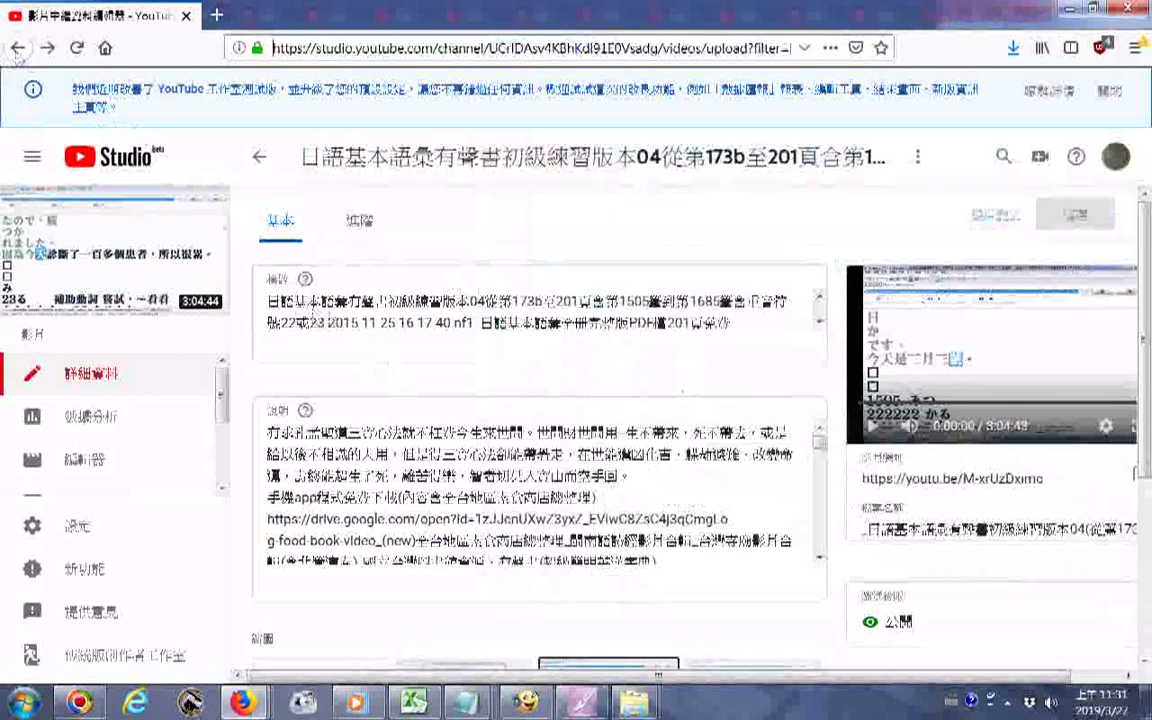
click(17, 52)
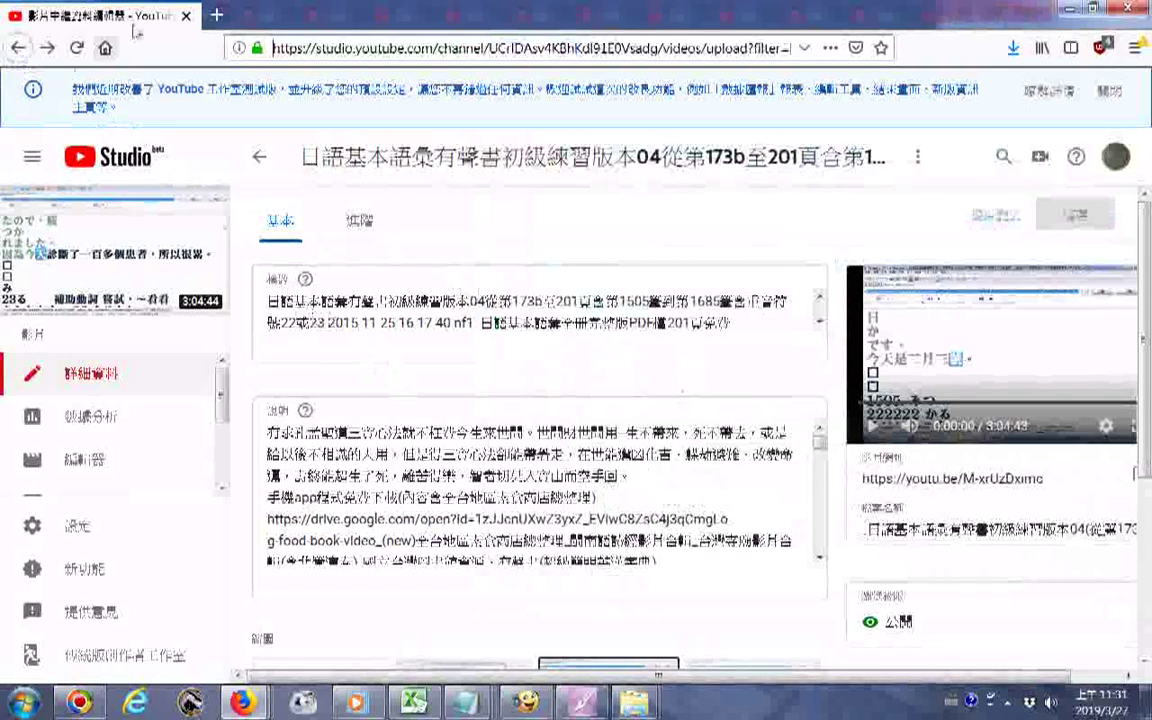
right_click(17, 52)
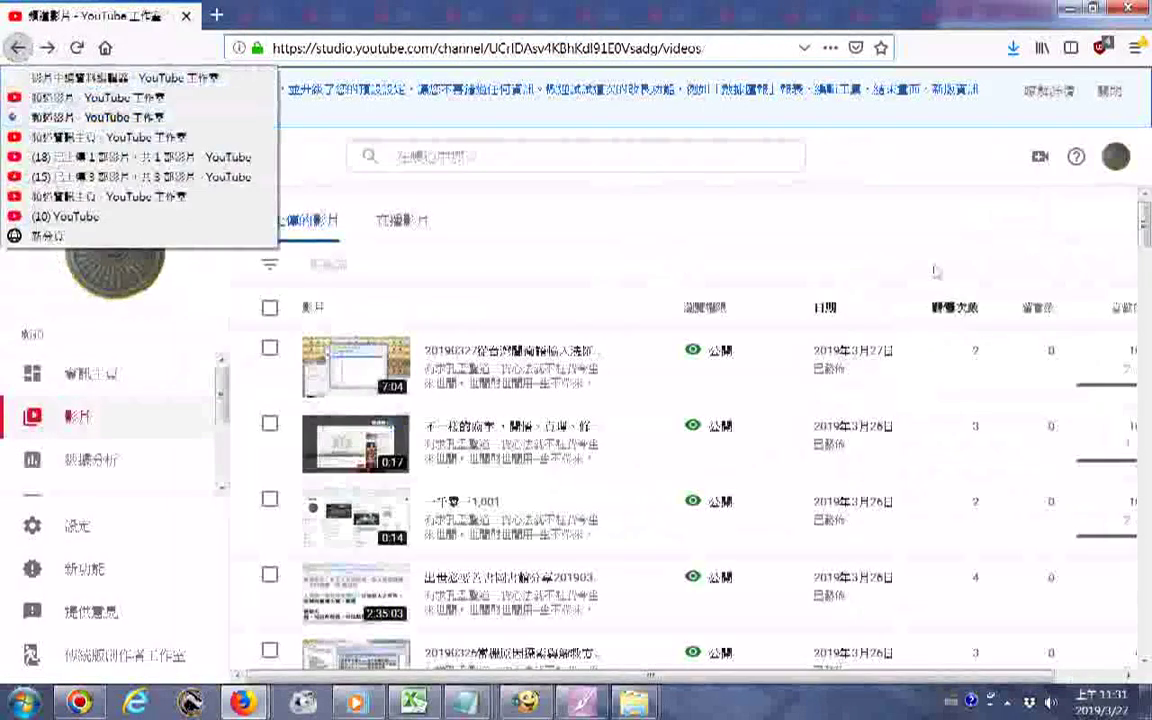
click(887, 265)
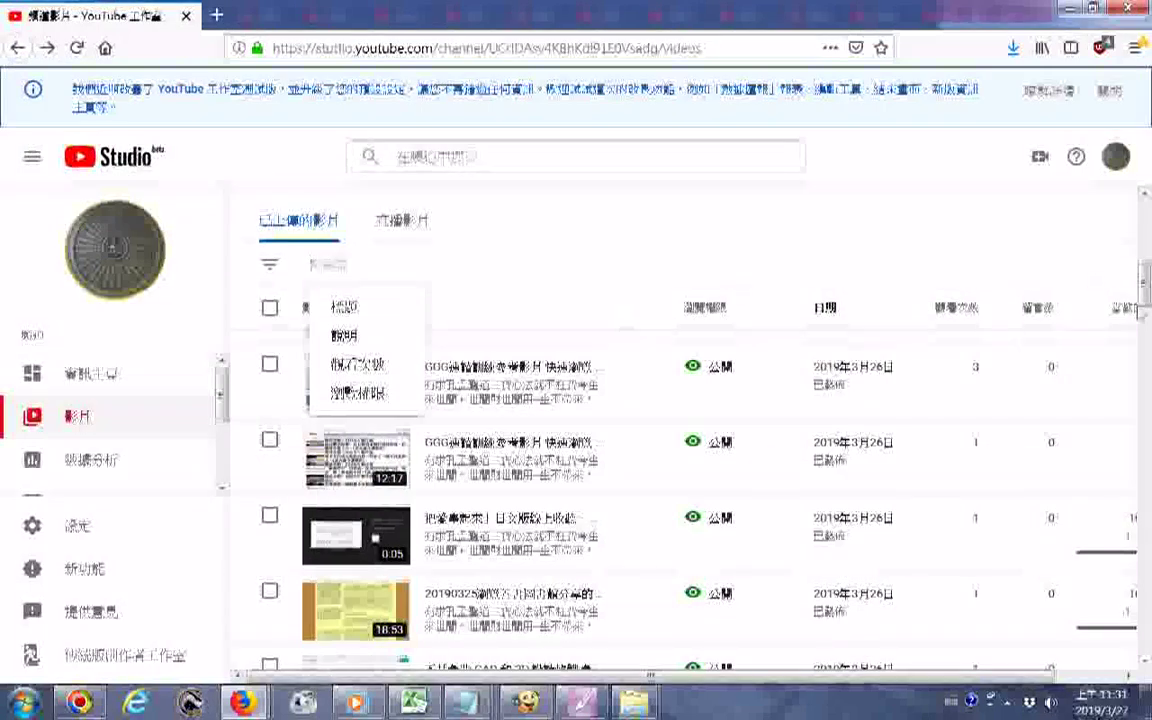
click(1146, 405)
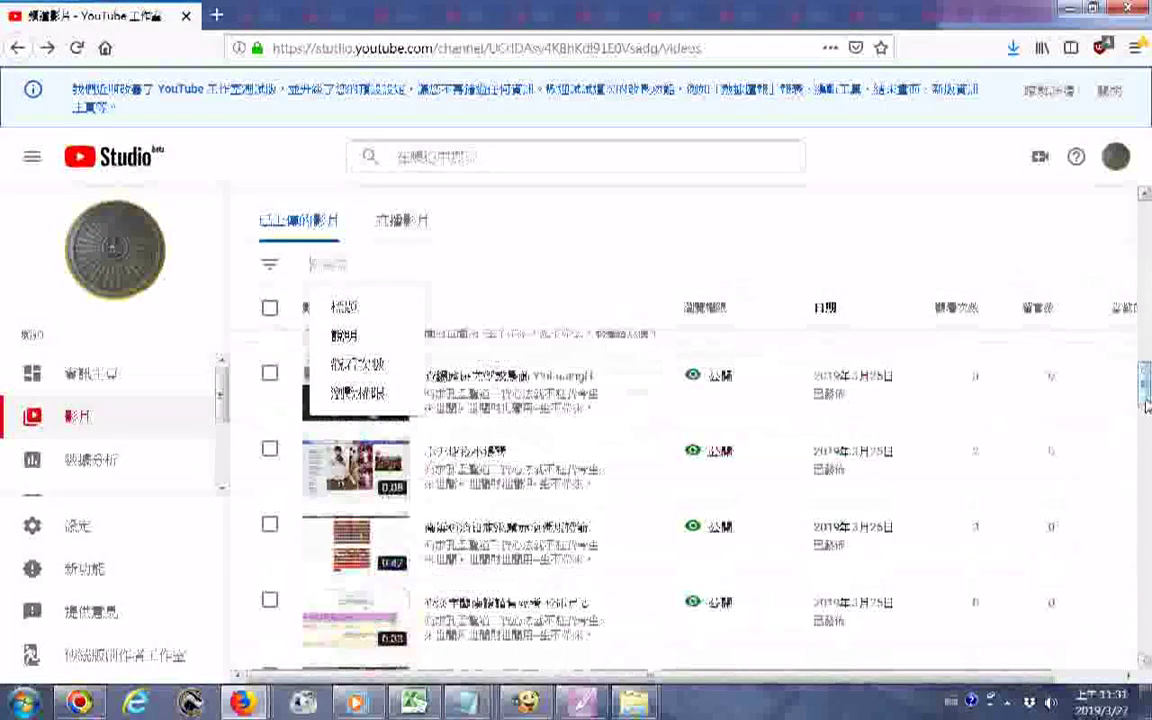
drag(1146, 405, 1147, 612)
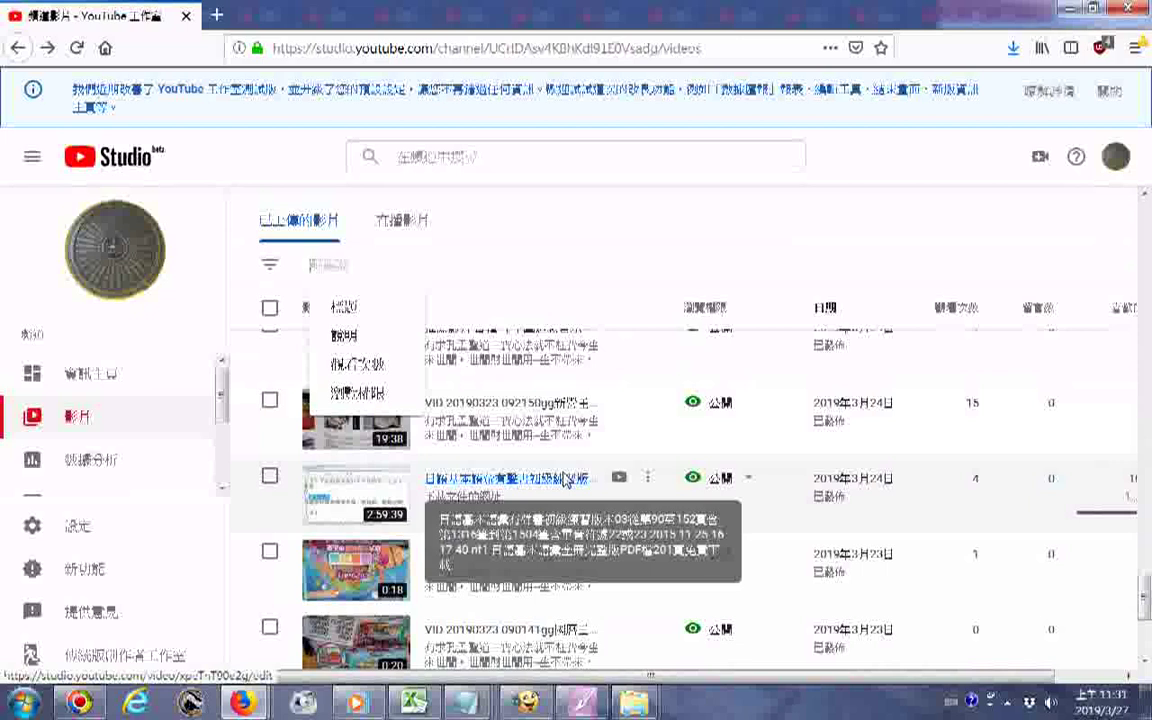
click(519, 486)
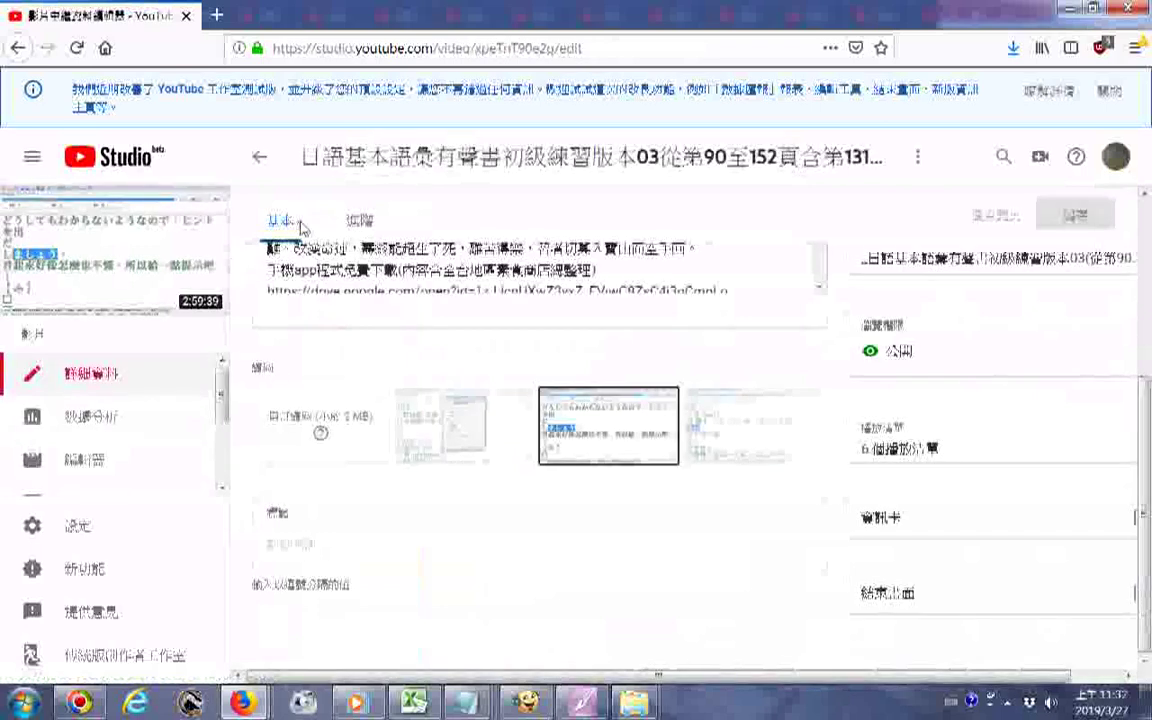
Copy the 下載文件的網址 link and 筆者附錄 label from the version 03 description to the start of version 04's description
click(300, 228)
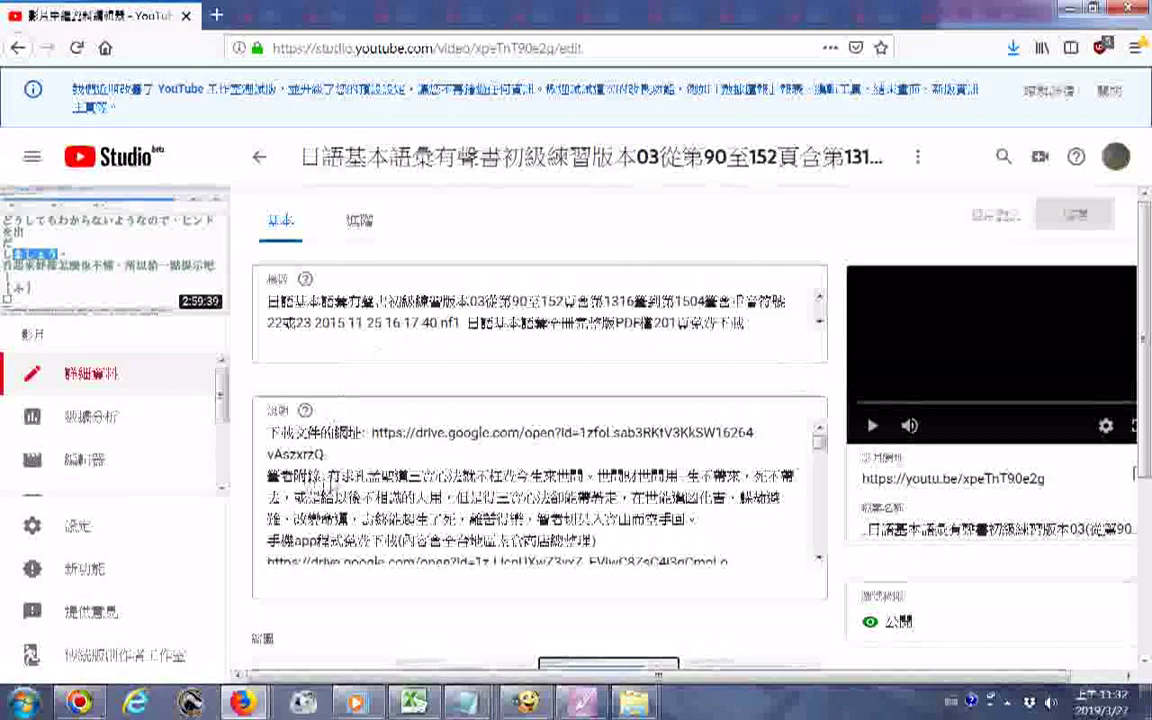
drag(322, 478, 240, 395)
right_click(286, 394)
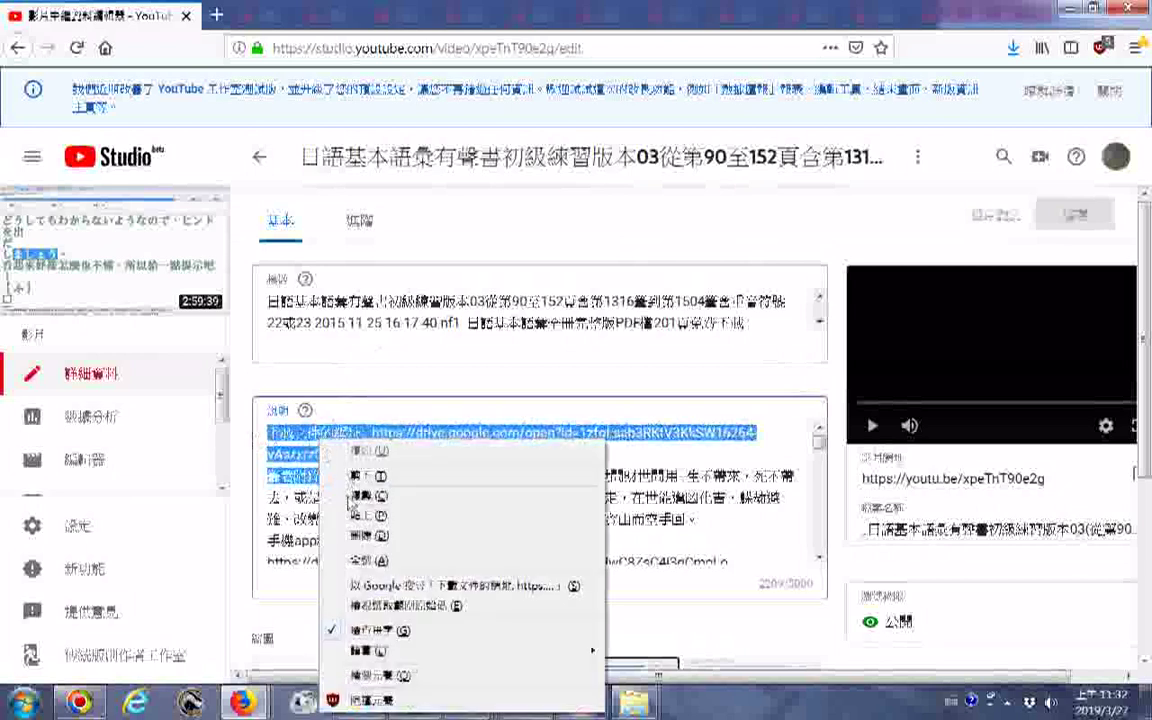
click(330, 628)
click(241, 702)
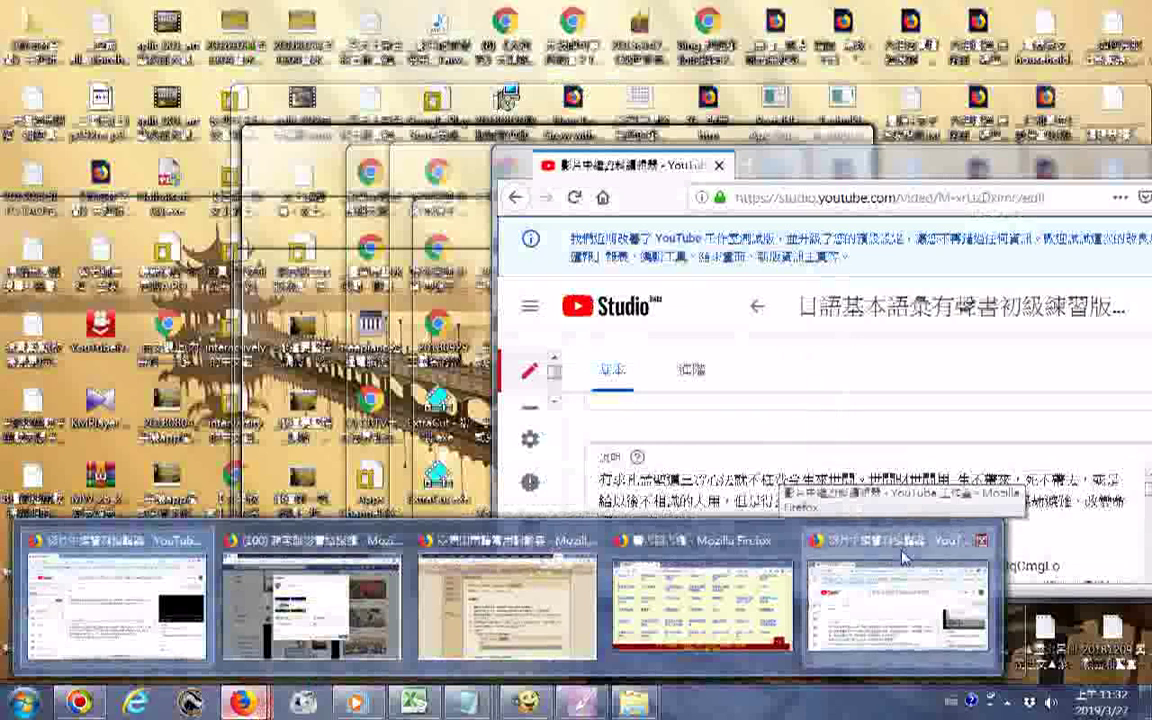
click(890, 600)
right_click(609, 478)
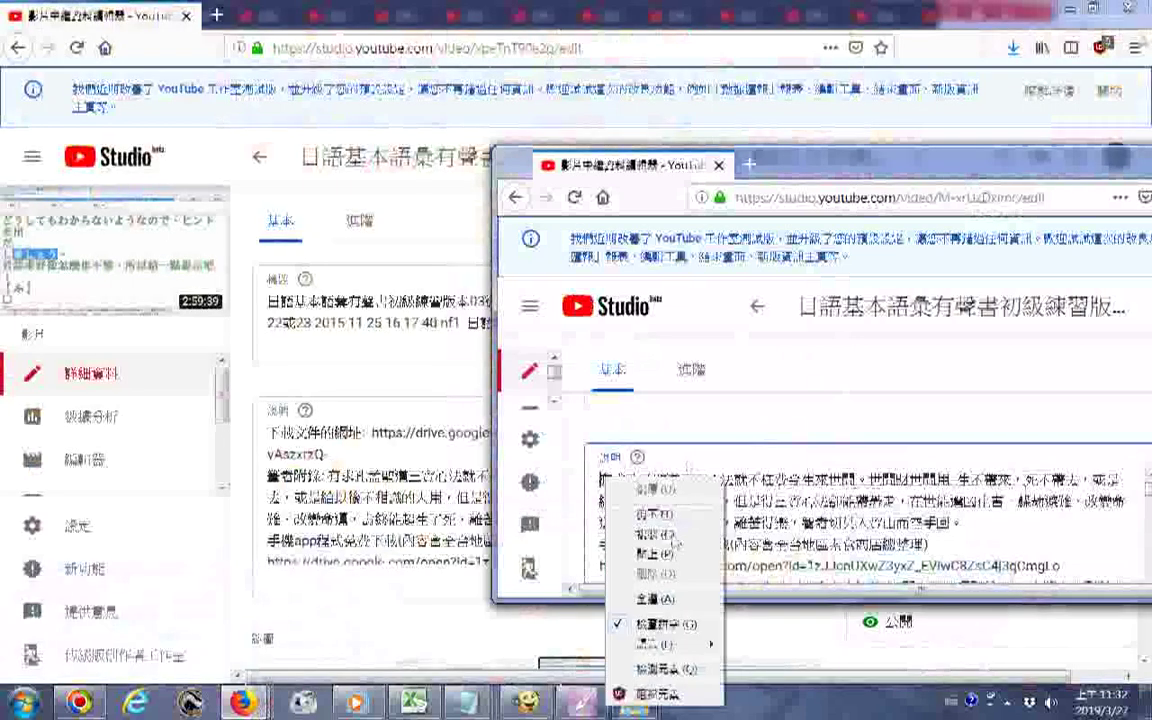
click(656, 553)
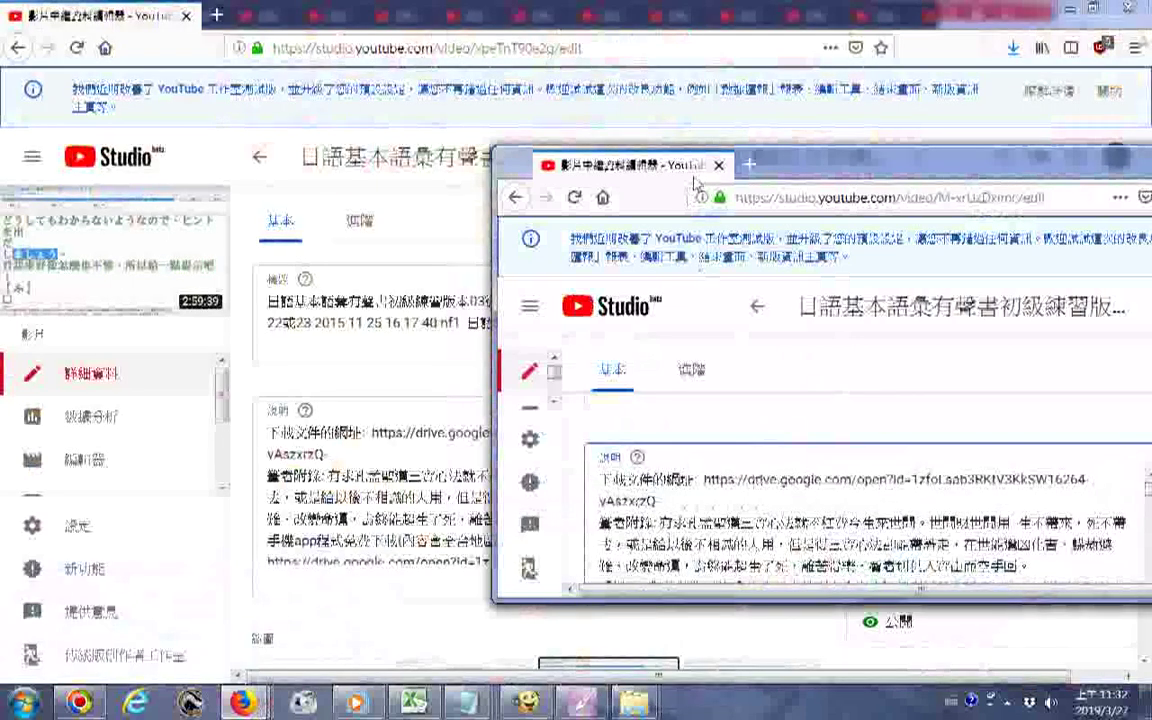
Open the playlist selection for the version 04 video and maximize its window
key(alt+Tab)
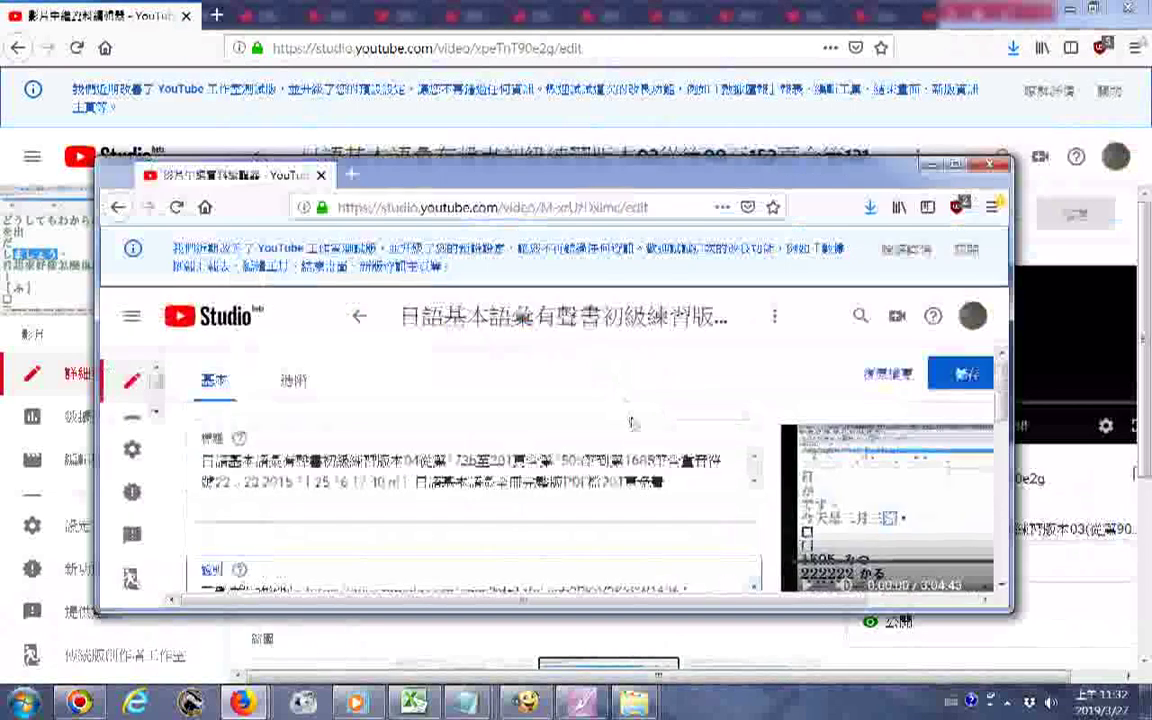
scroll(913, 535, down, 5)
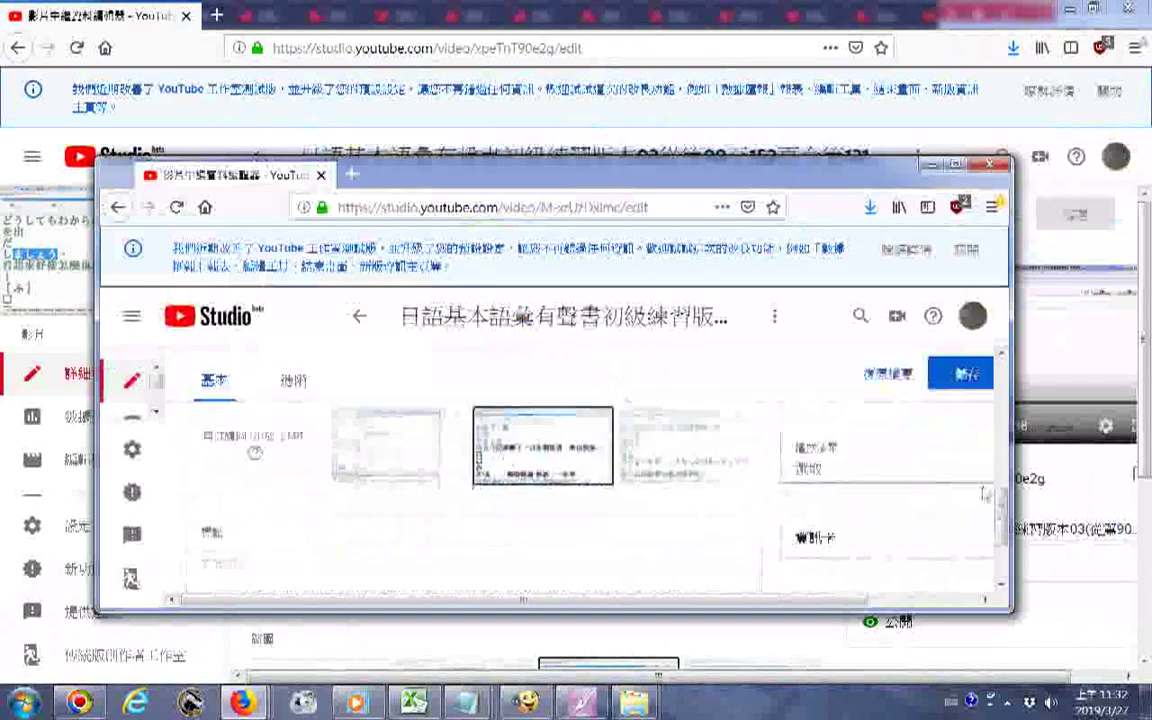
click(845, 473)
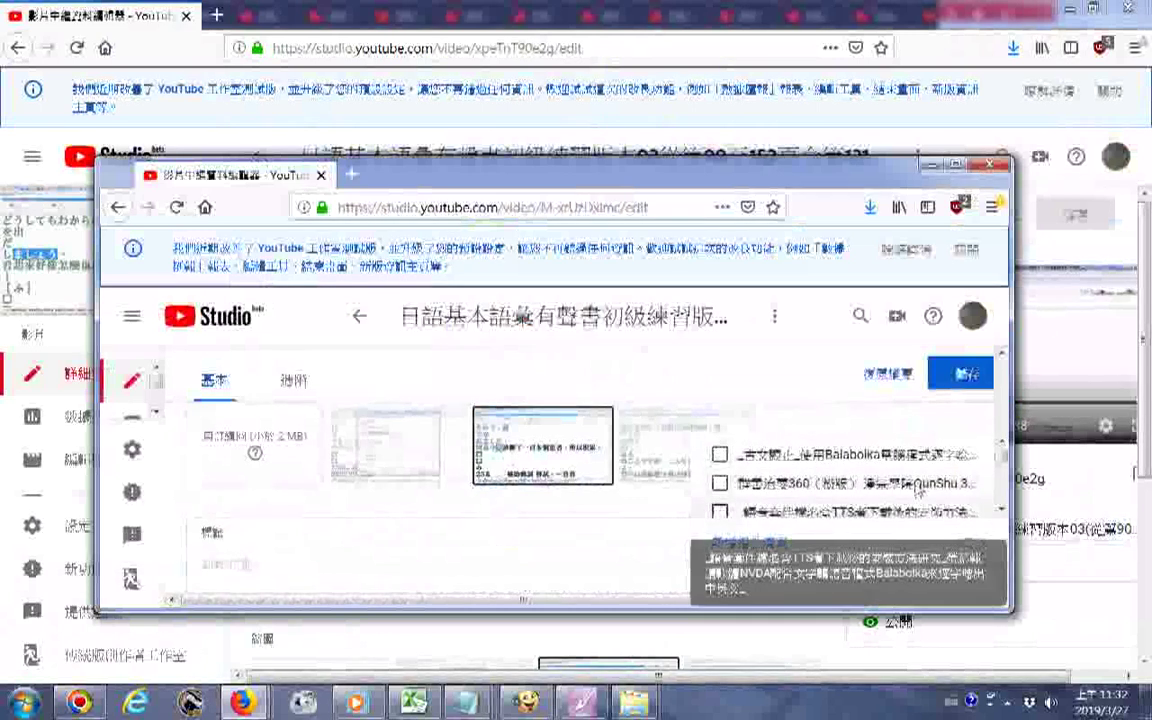
click(957, 164)
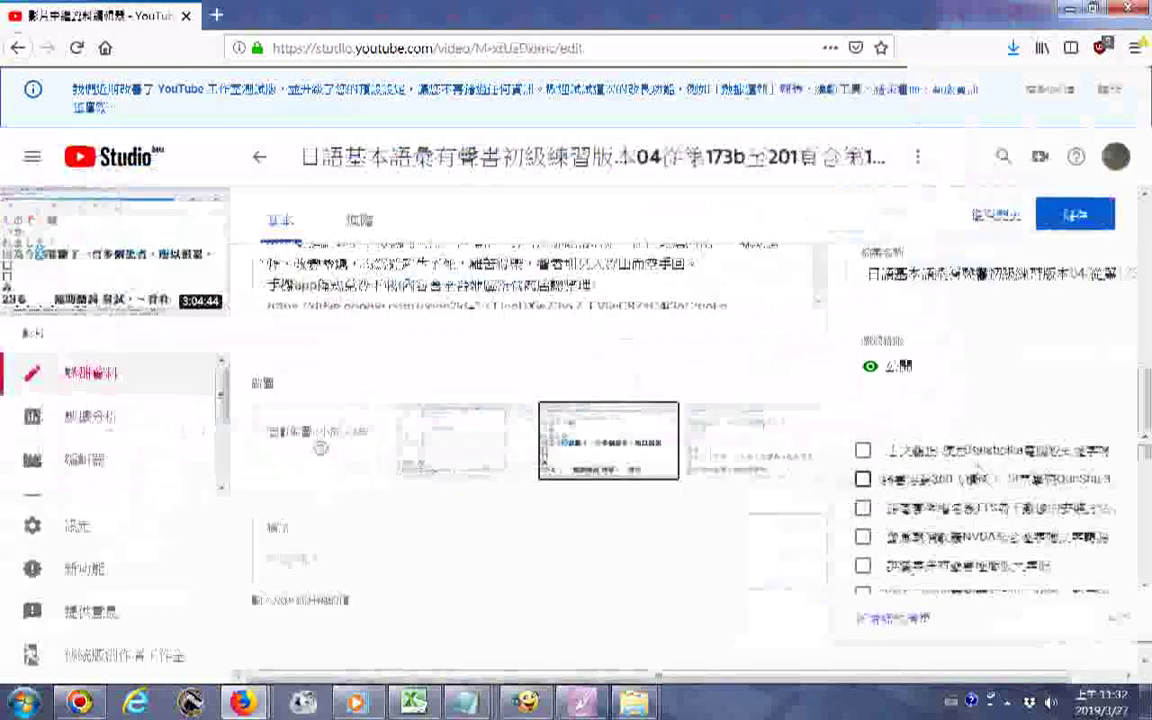
Add the version 04 video to the playlist whose name ends in 網路大學分享01
scroll(1010, 490, down, 5)
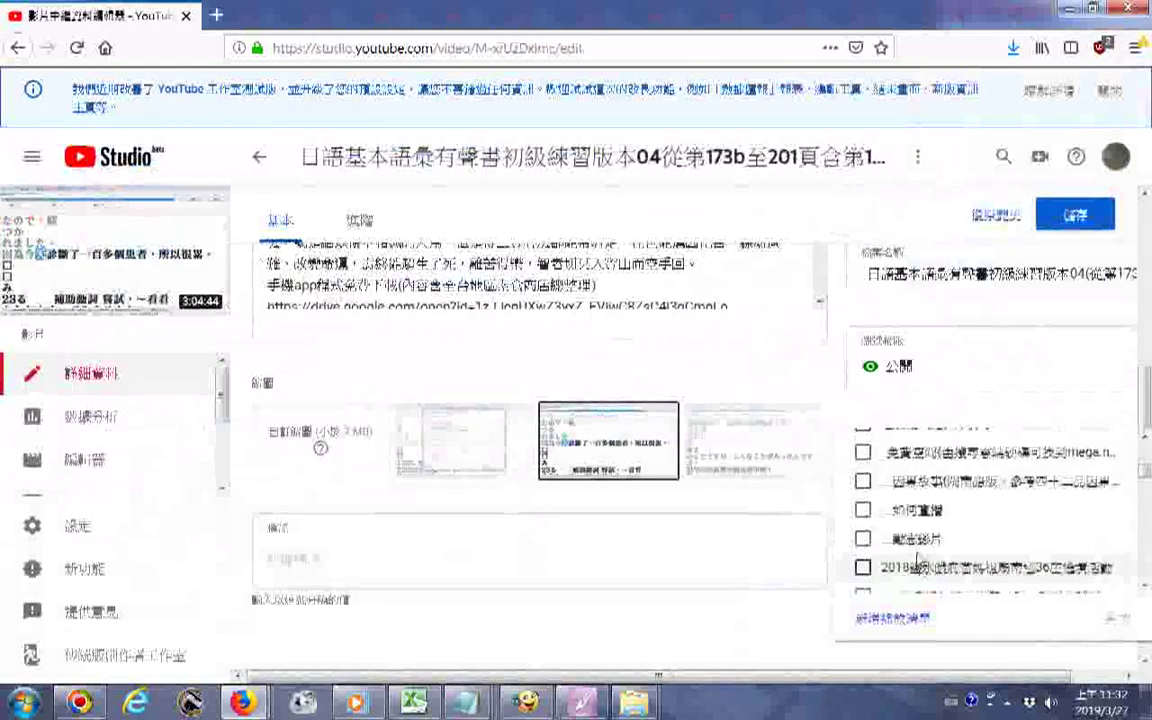
scroll(985, 515, down, 3)
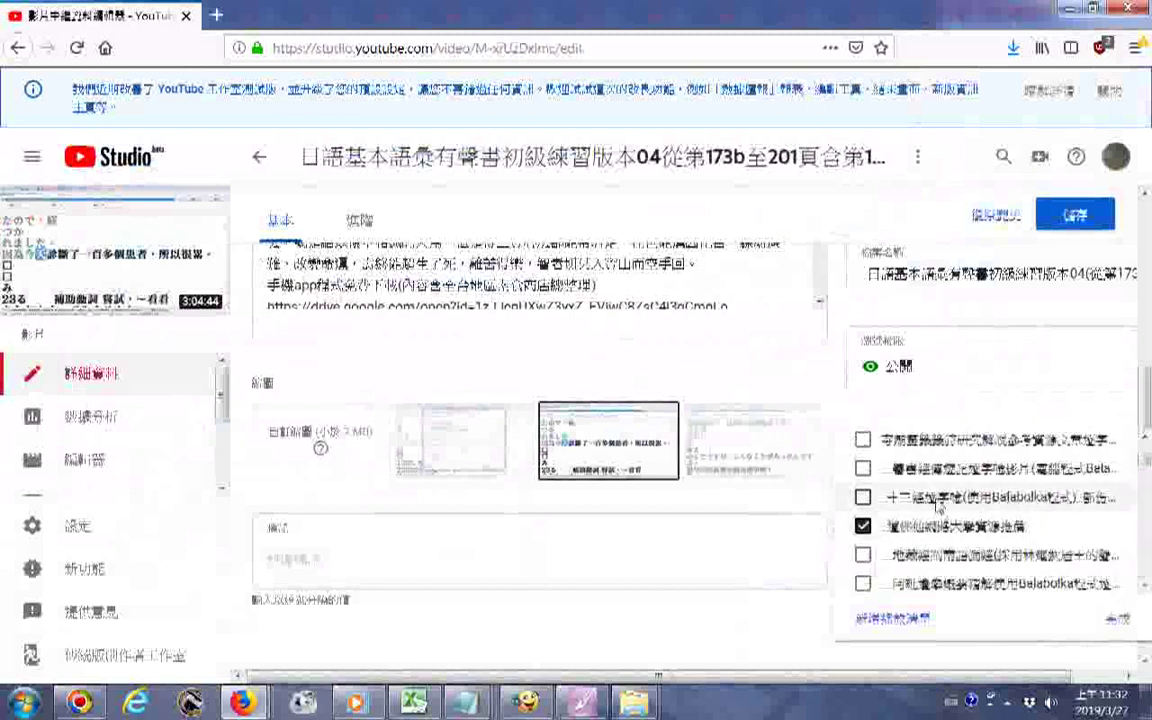
scroll(945, 495, up, 1)
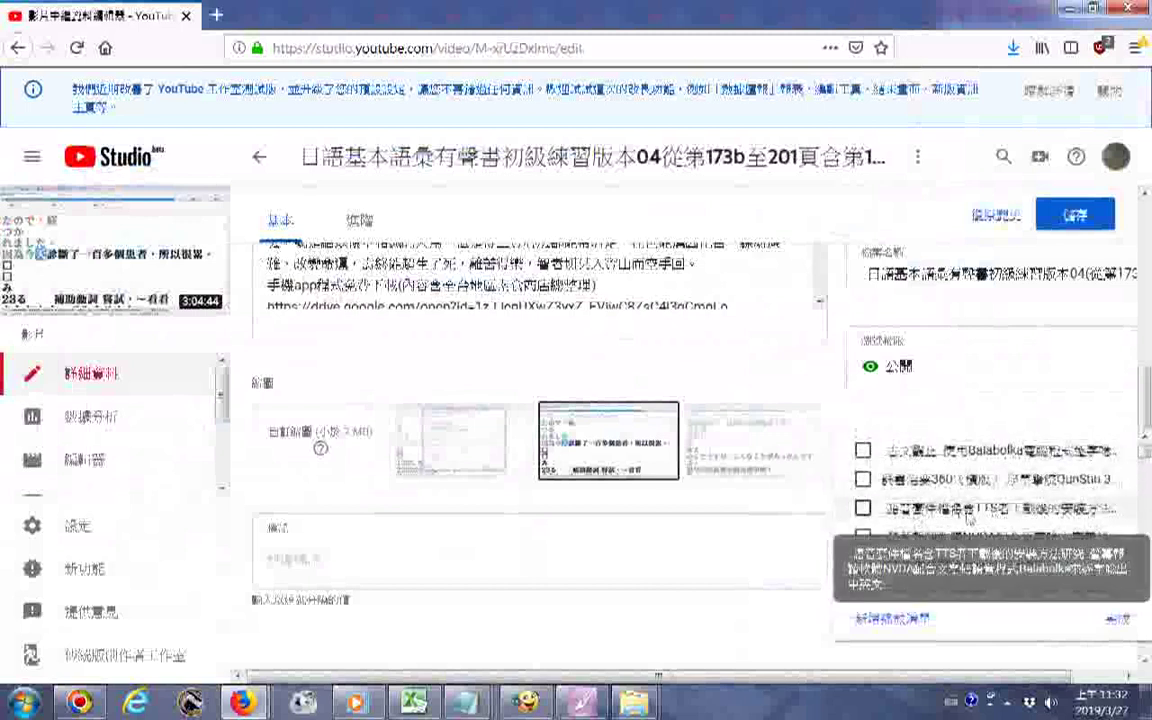
scroll(968, 514, down, 2)
scroll(968, 516, down, 2)
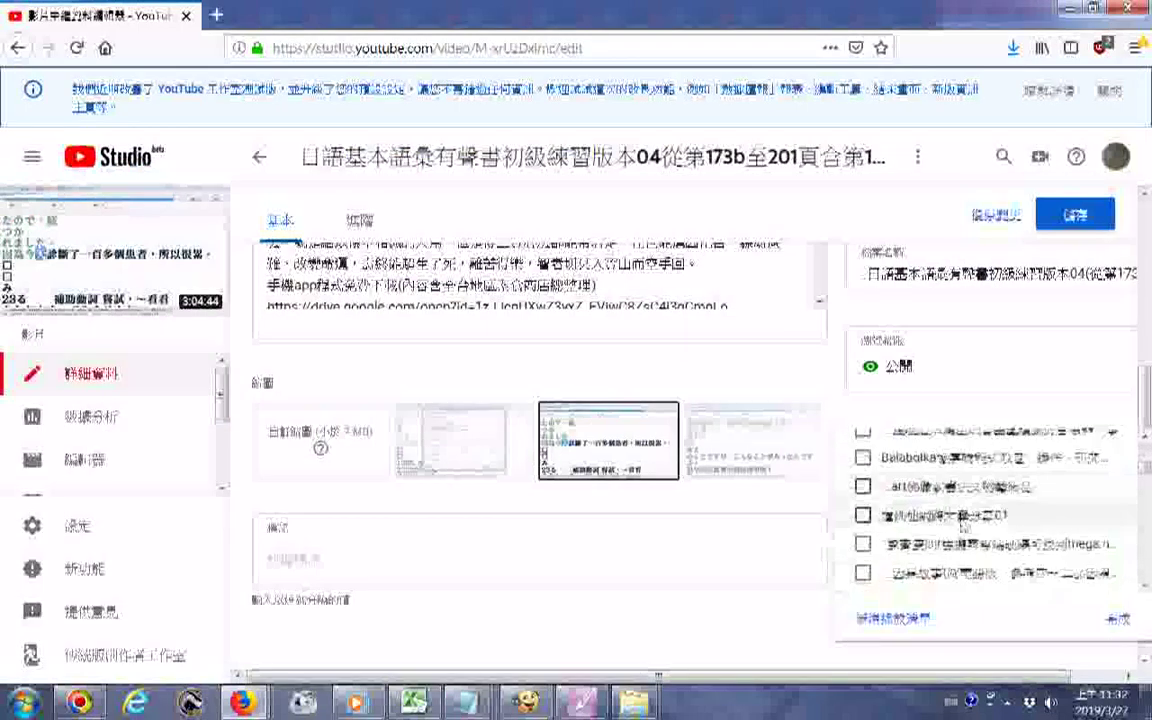
click(962, 516)
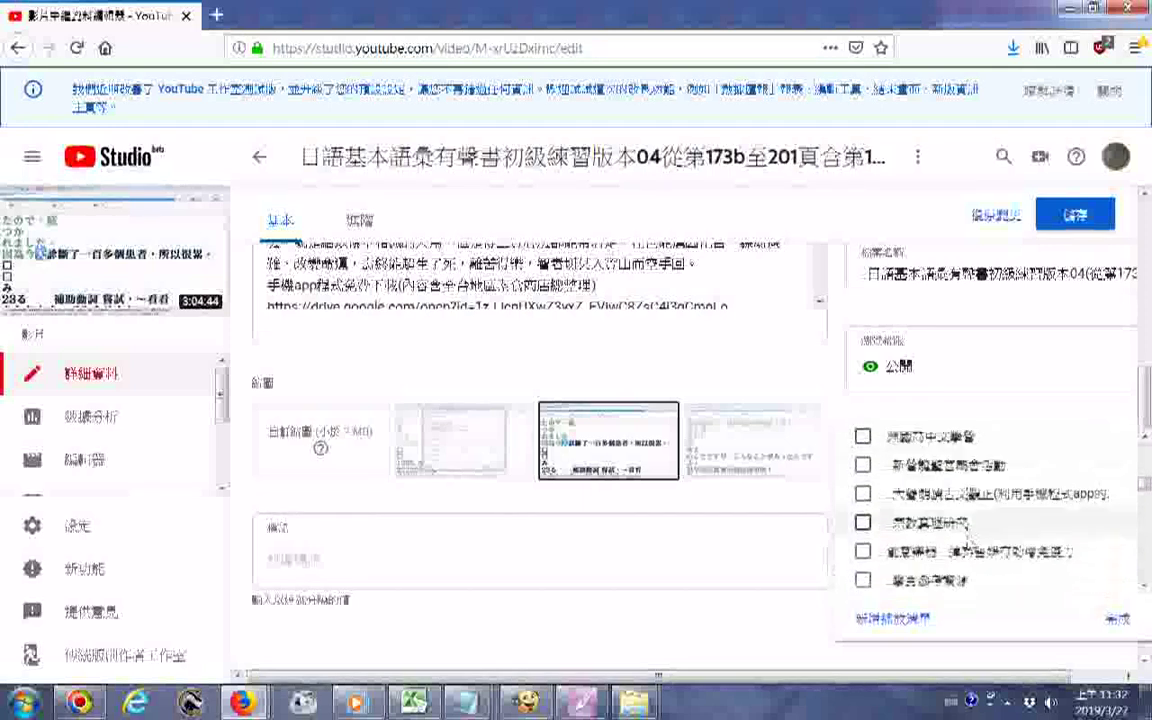
Look through the remaining playlists for suitable ones and confirm the playlist selection
scroll(975, 528, down, 2)
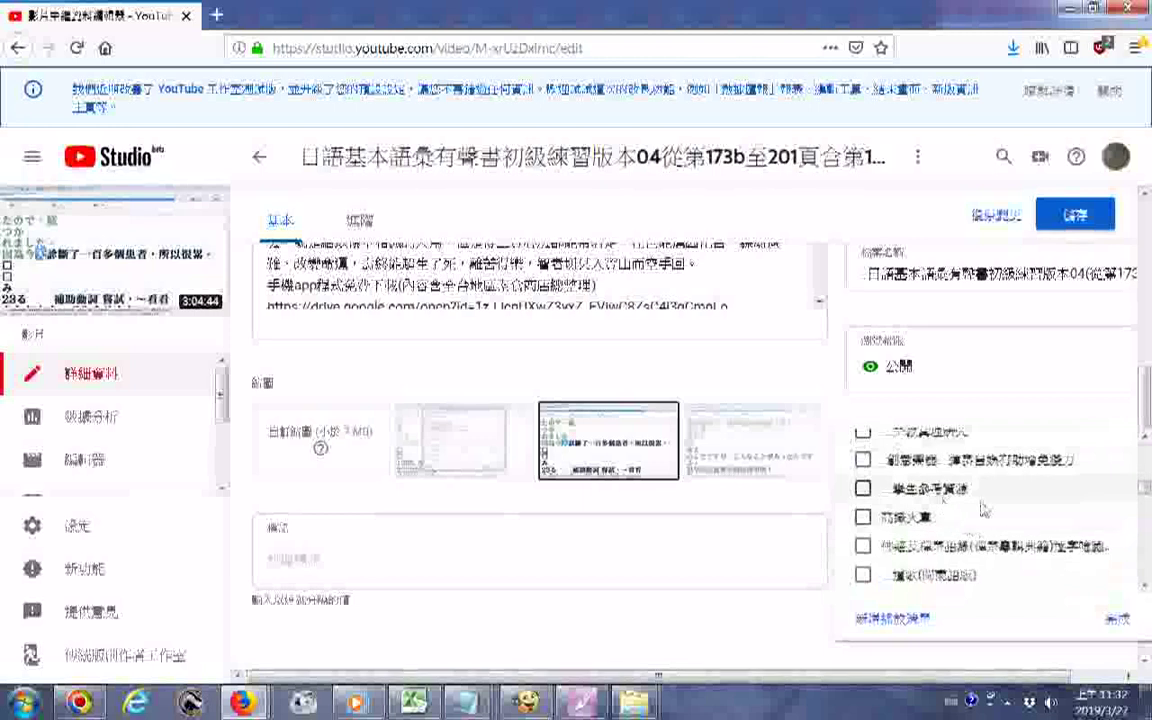
scroll(970, 535, down, 1)
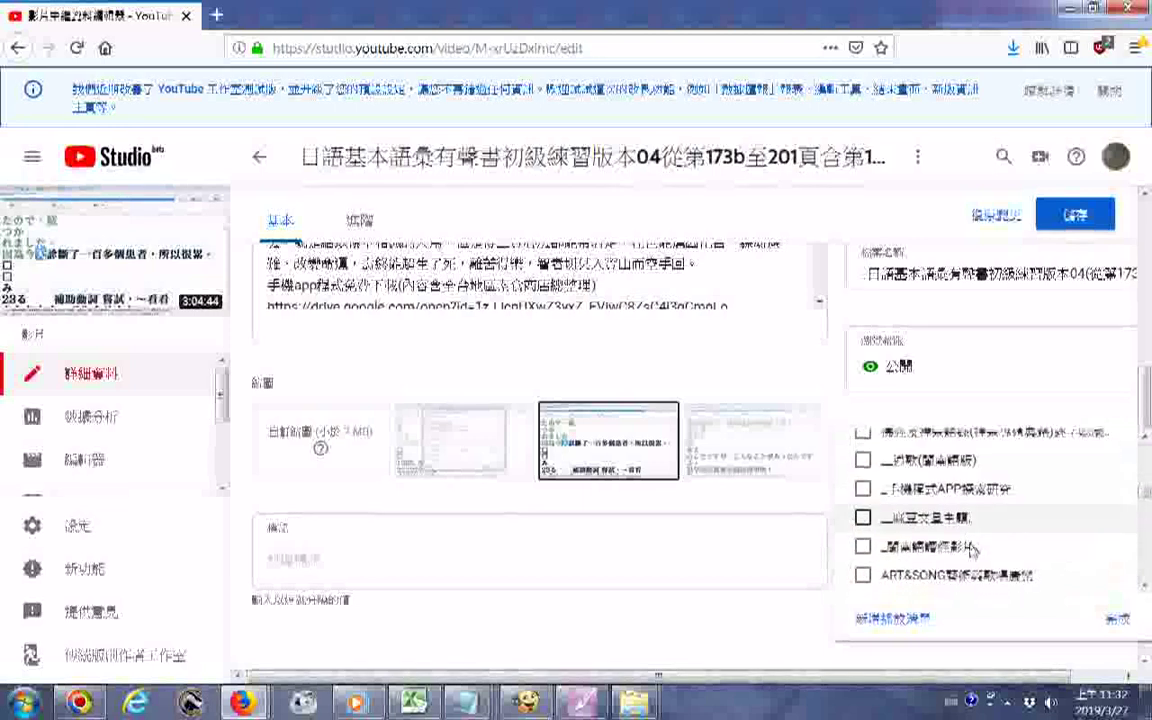
scroll(951, 573, down, 3)
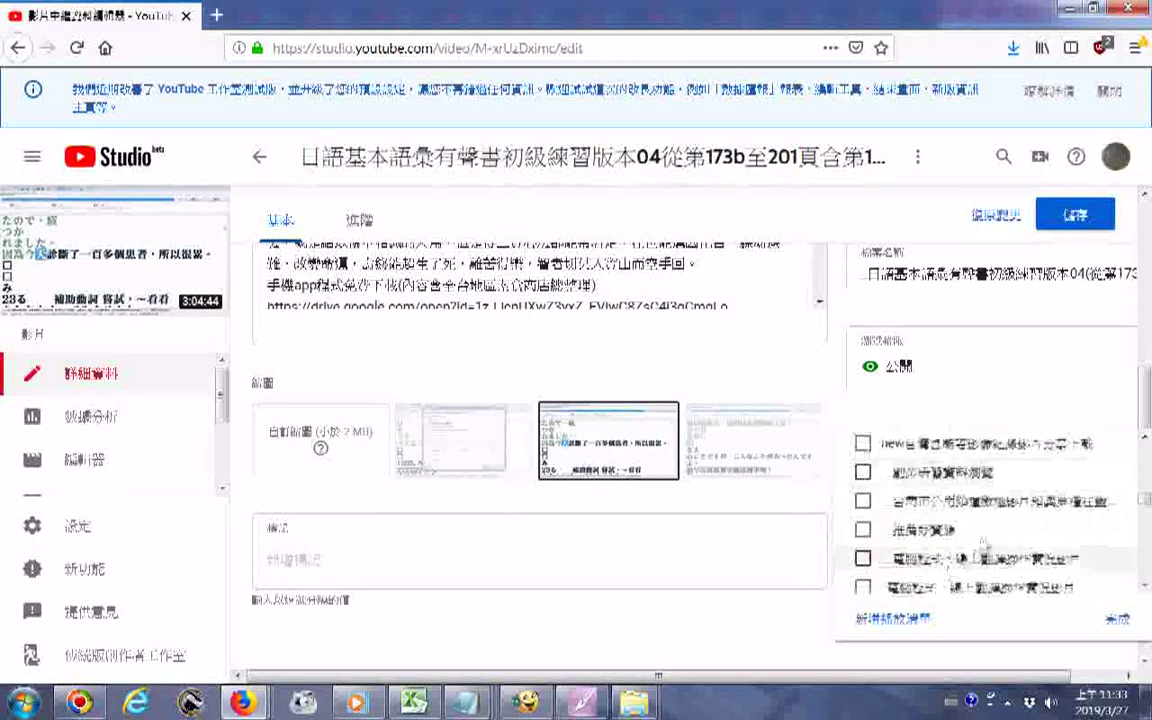
scroll(990, 535, down, 3)
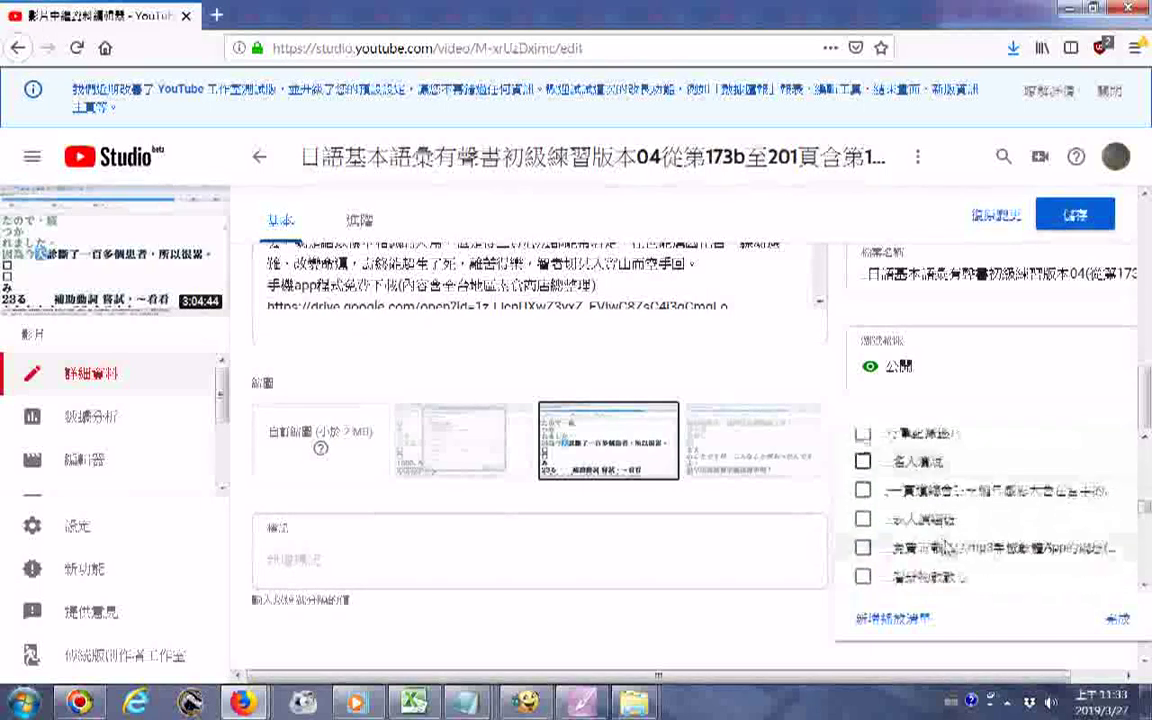
scroll(950, 546, down, 3)
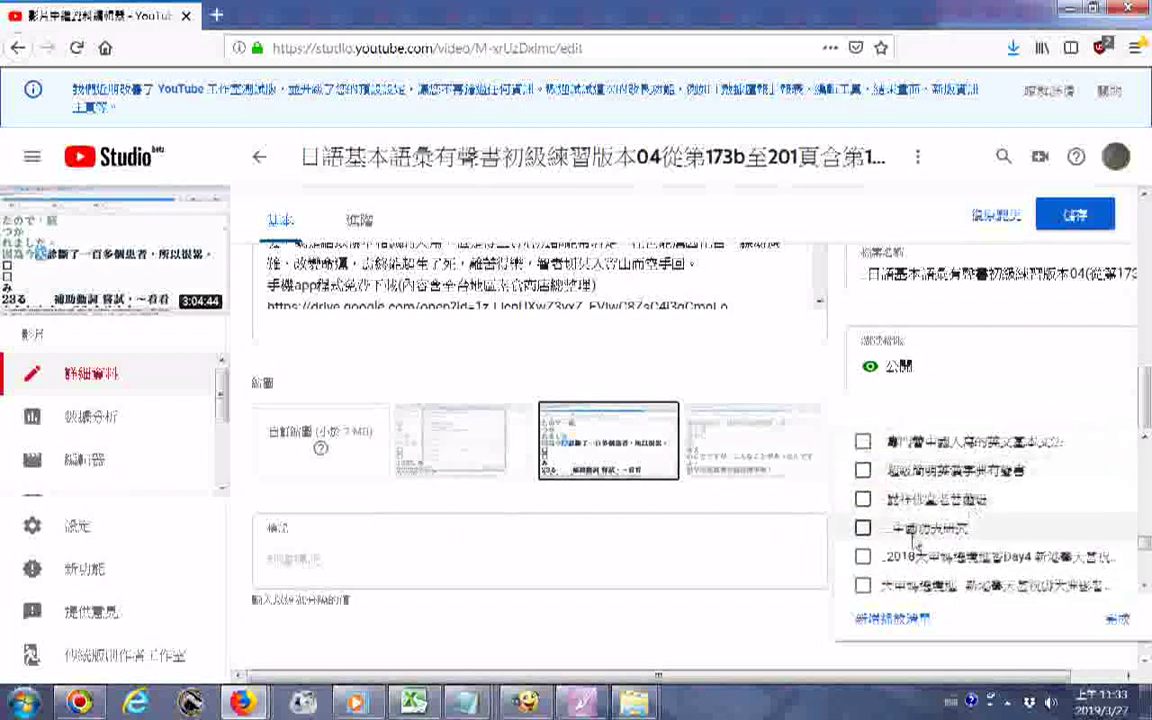
scroll(912, 540, down, 2)
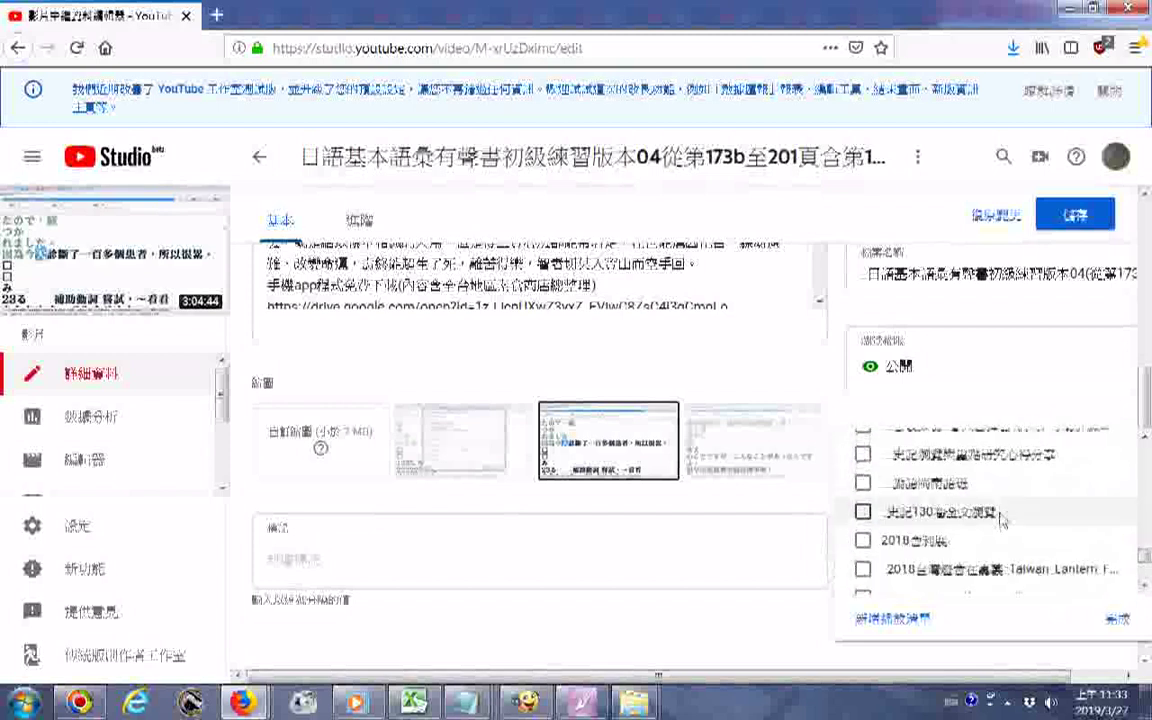
scroll(1000, 520, down, 2)
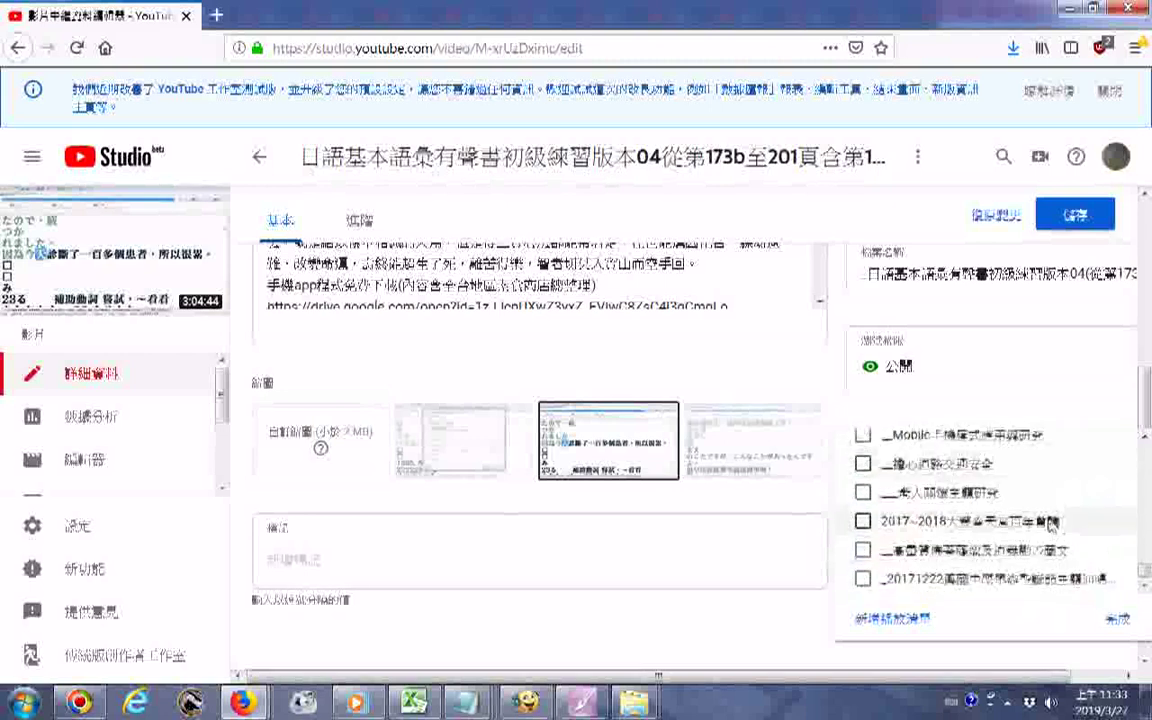
click(1116, 619)
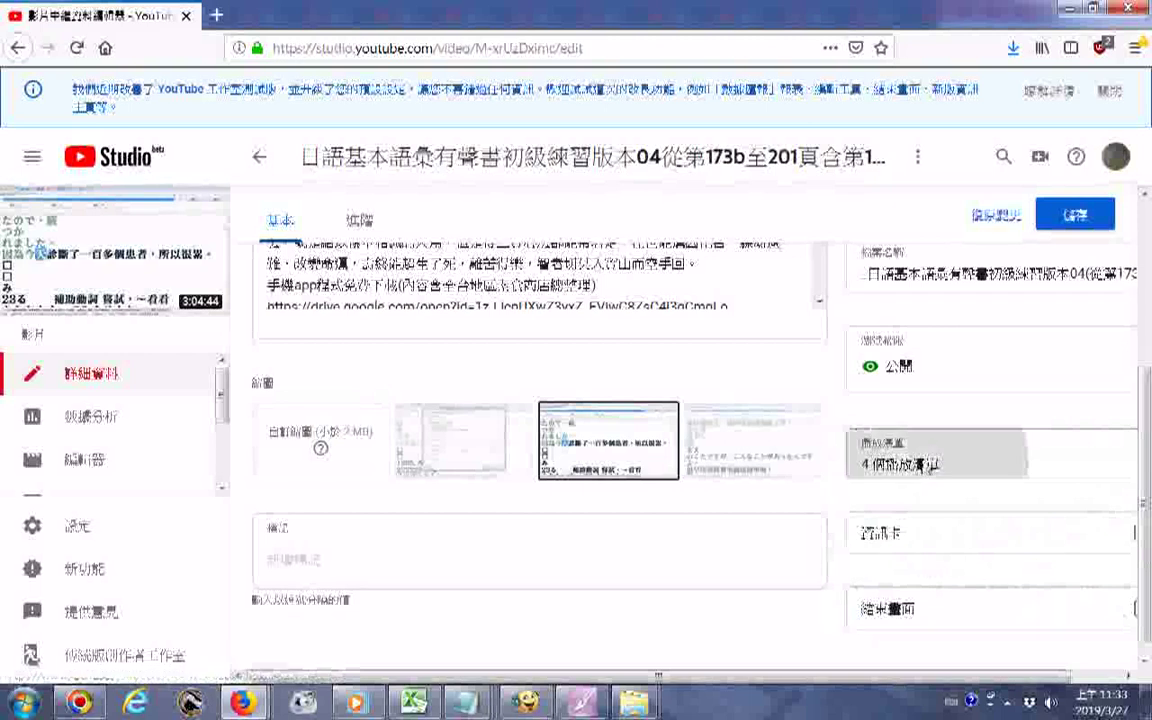
Add the video to the Balabolka逐字唸程式設定 playlist as well and save the video's changes
click(930, 465)
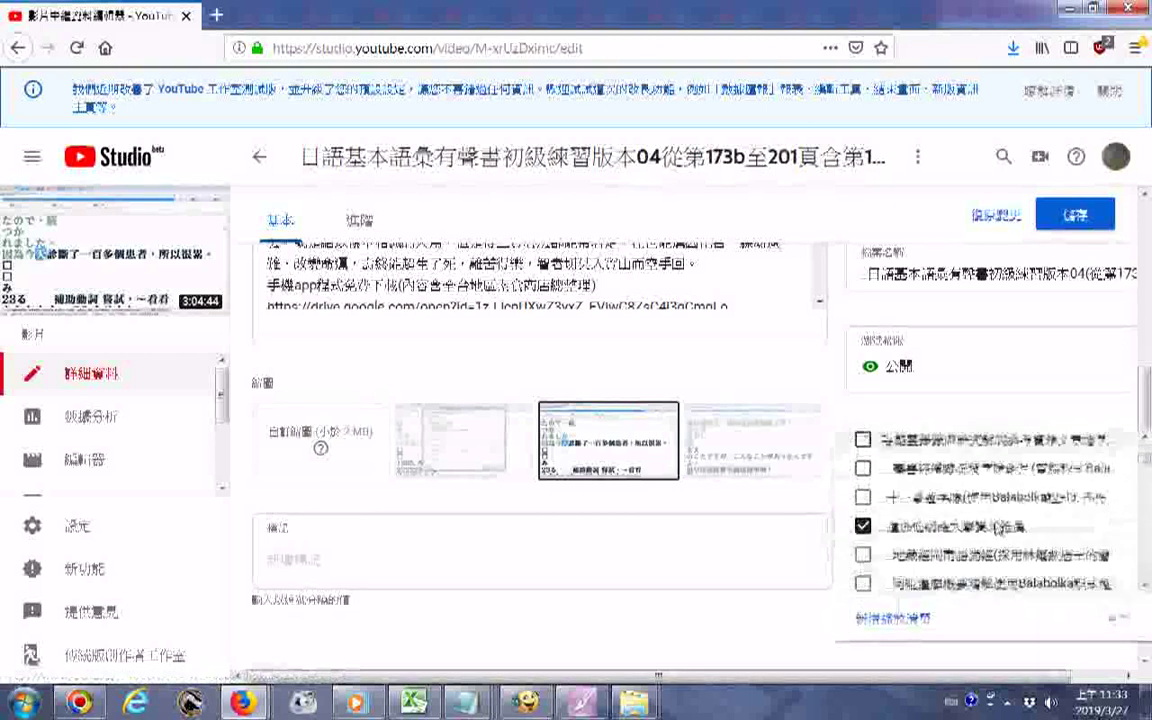
scroll(985, 500, down, 2)
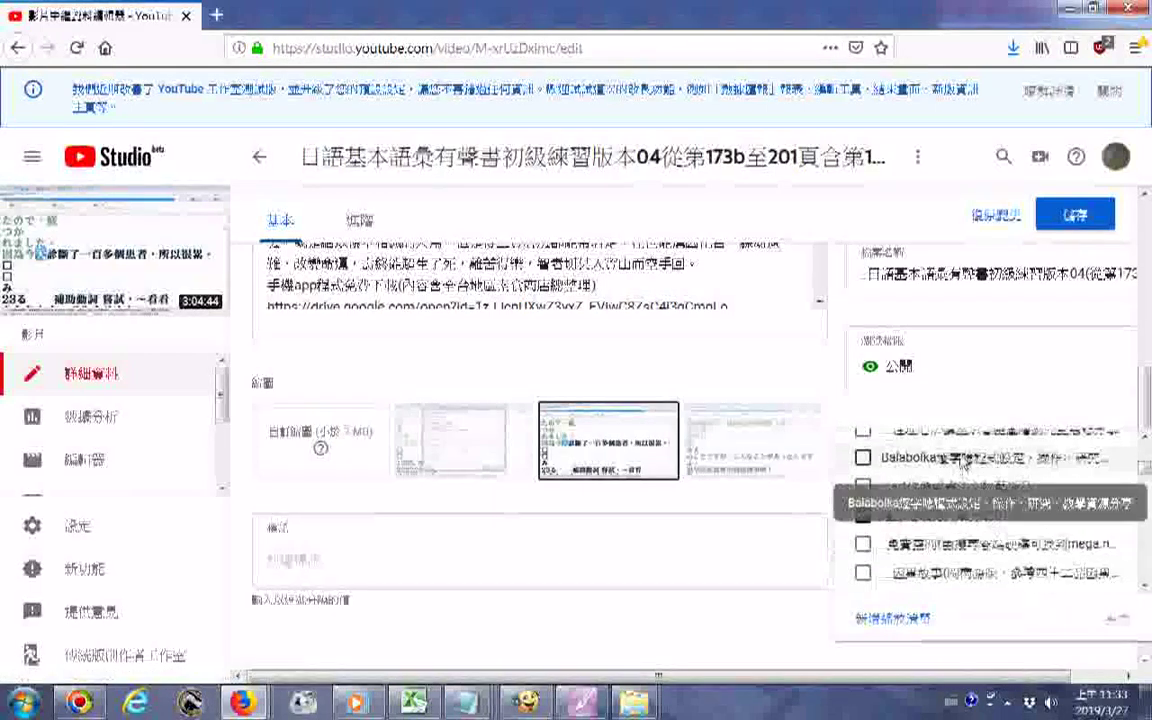
click(963, 465)
click(1000, 524)
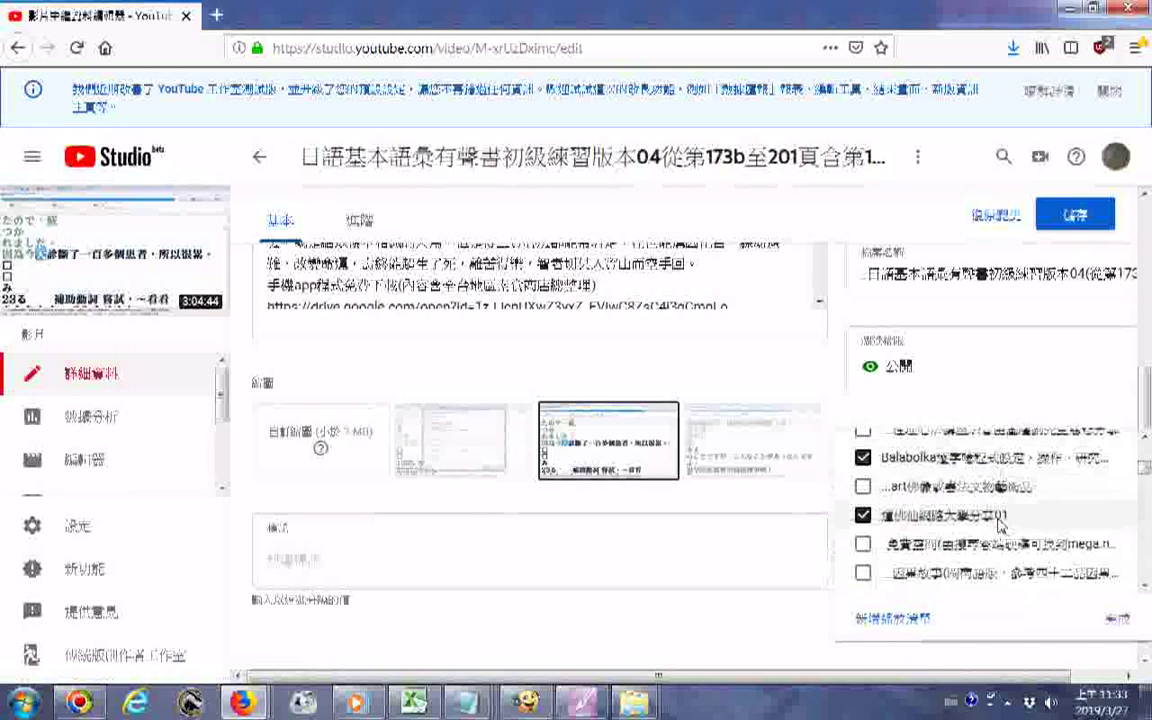
click(830, 555)
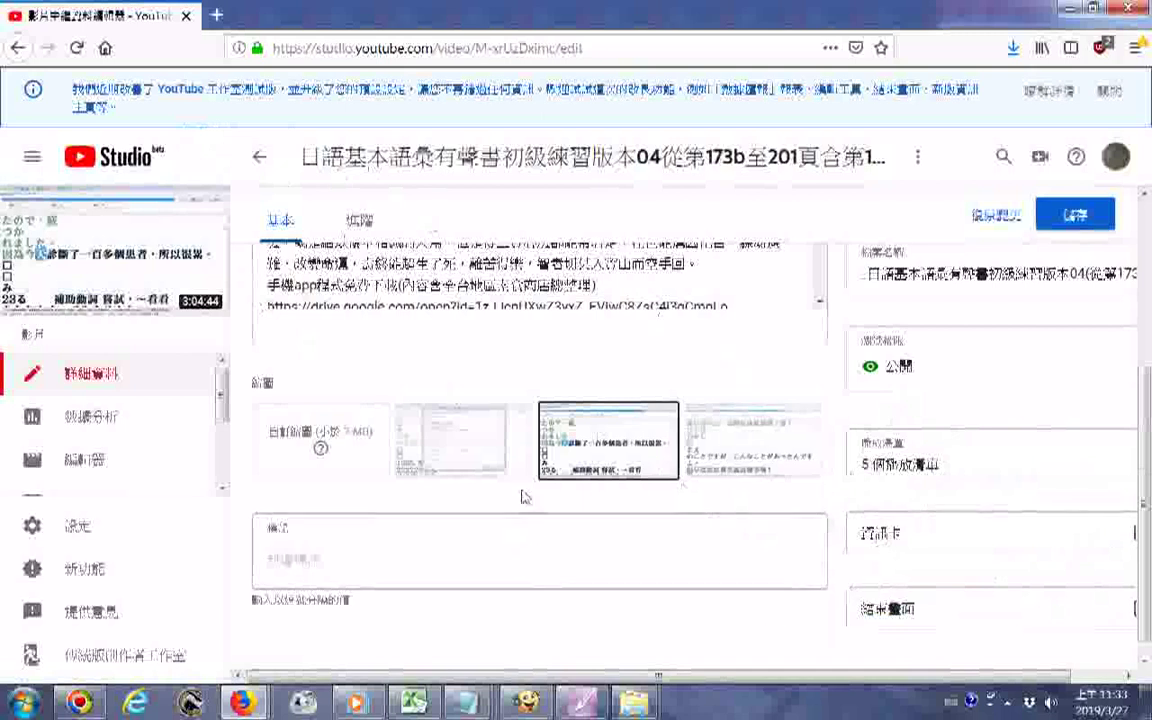
click(1074, 220)
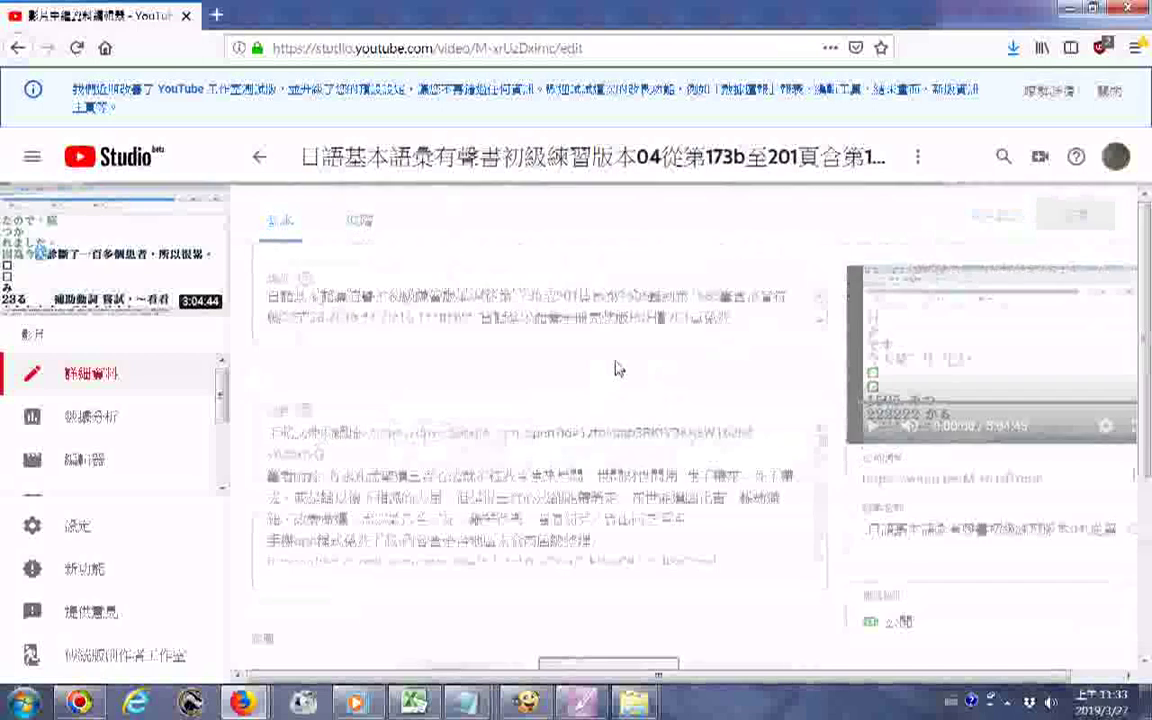
Switch to the Facebook group window and paste the copied 下載文件的網址 link and 筆者附錄 label into the post being edited
key(alt+Tab)
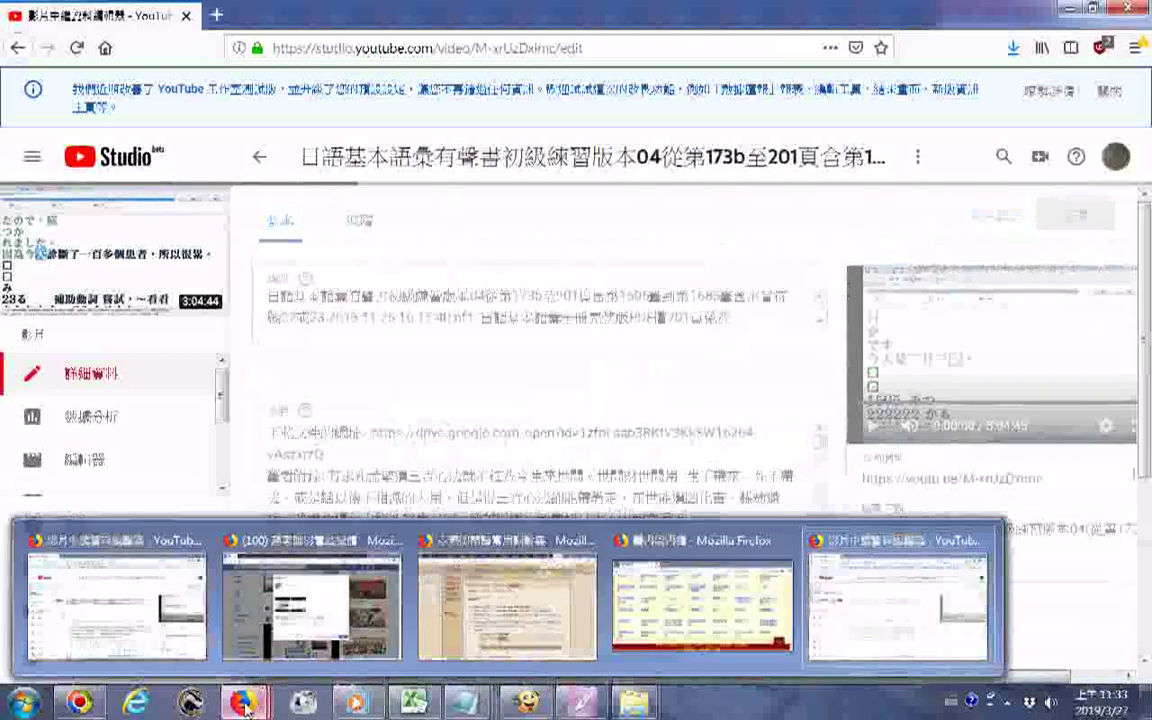
click(257, 585)
right_click(443, 216)
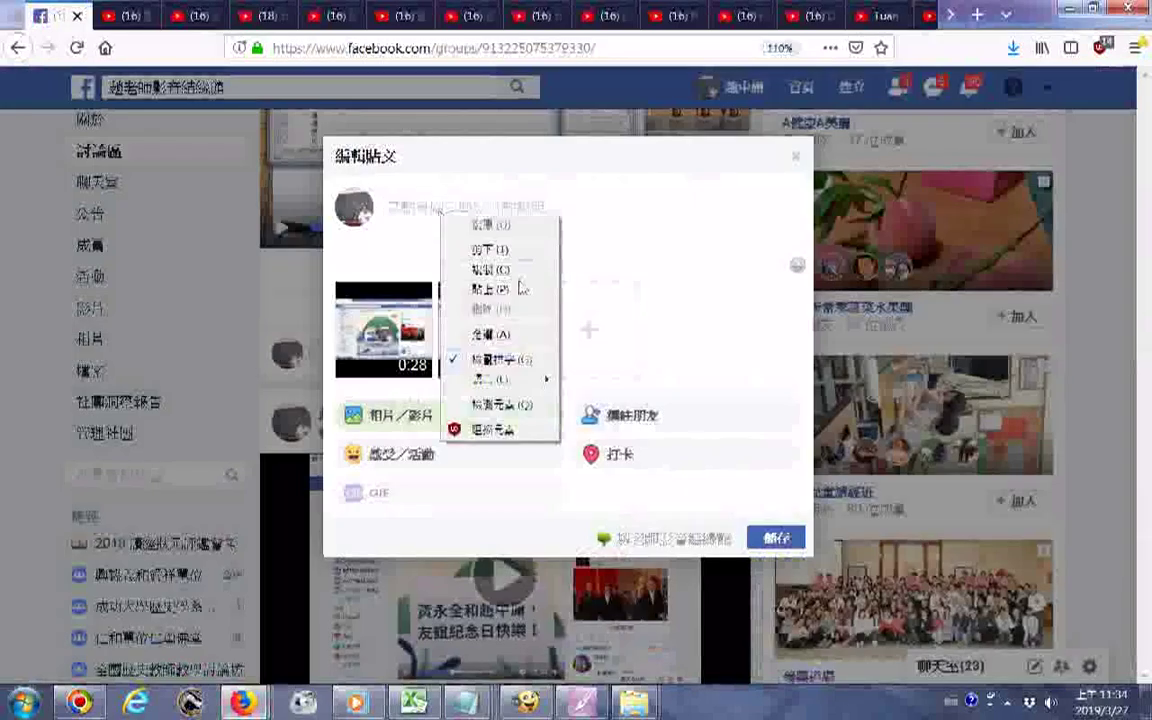
click(505, 289)
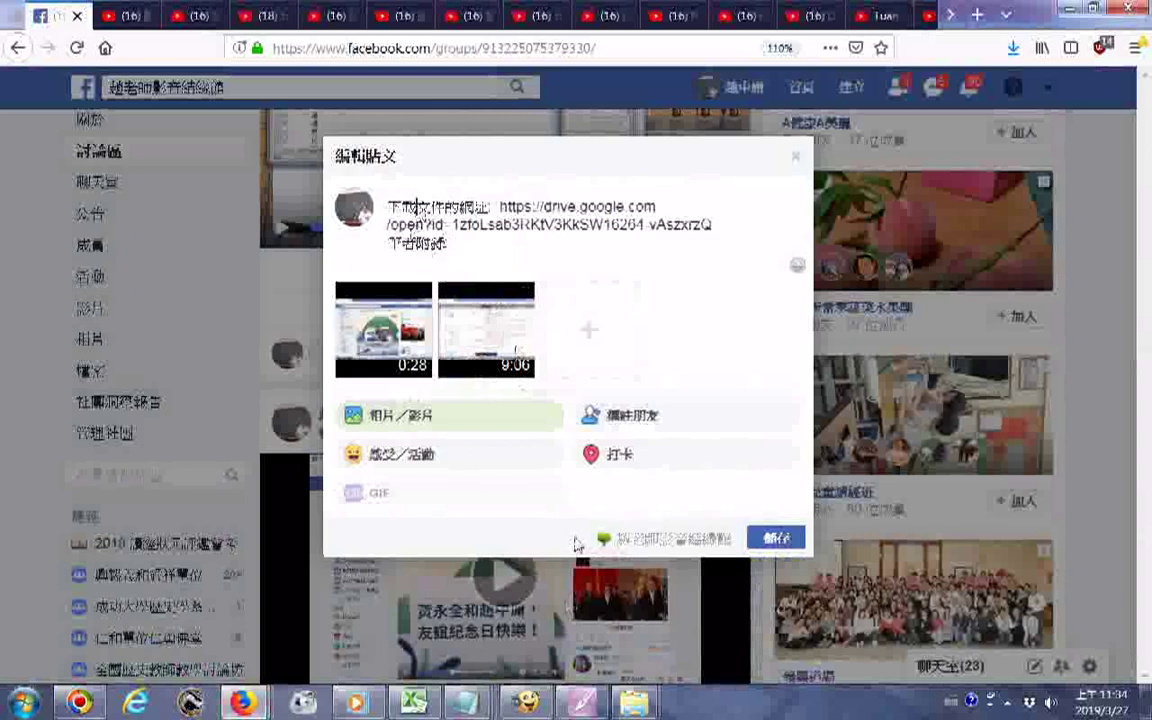
text(B4J的)
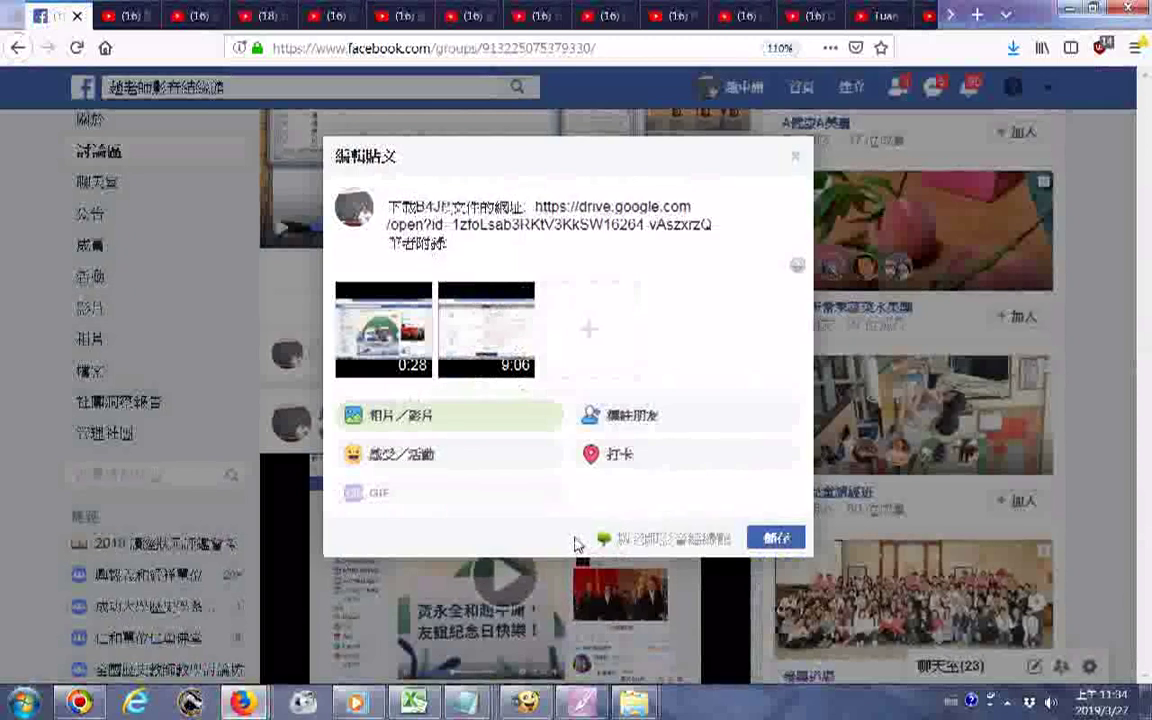
key(BackSpace)
key(BackSpace)
key(BackSpace)
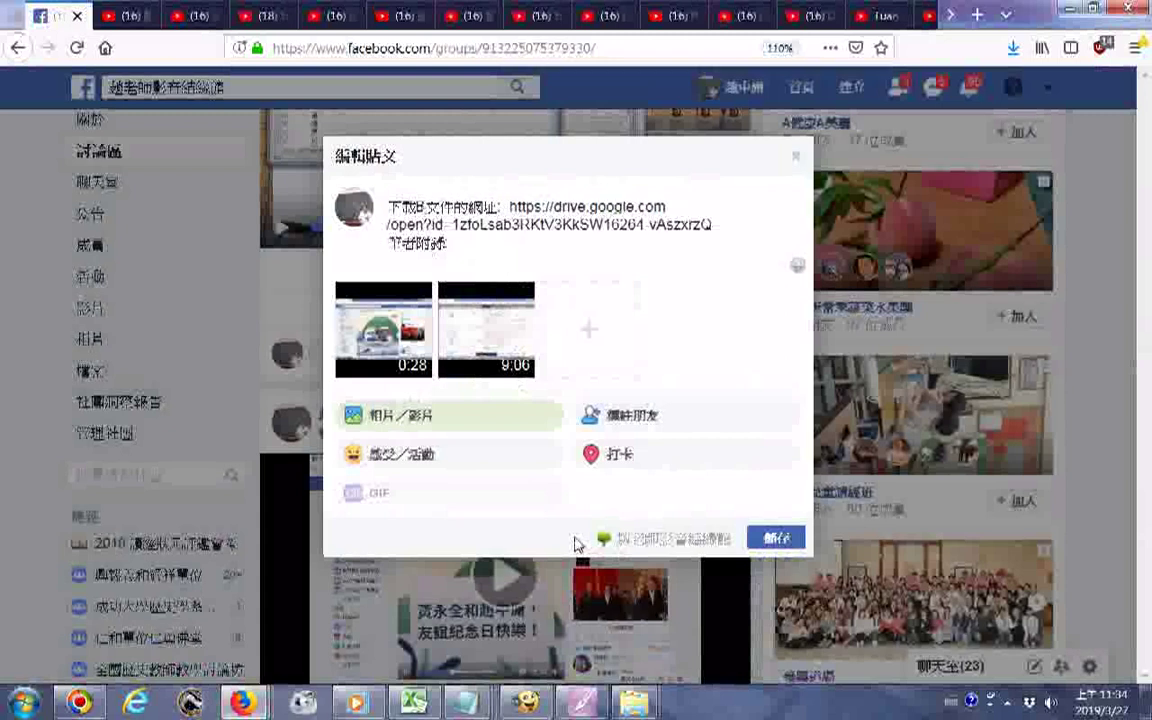
key(BackSpace)
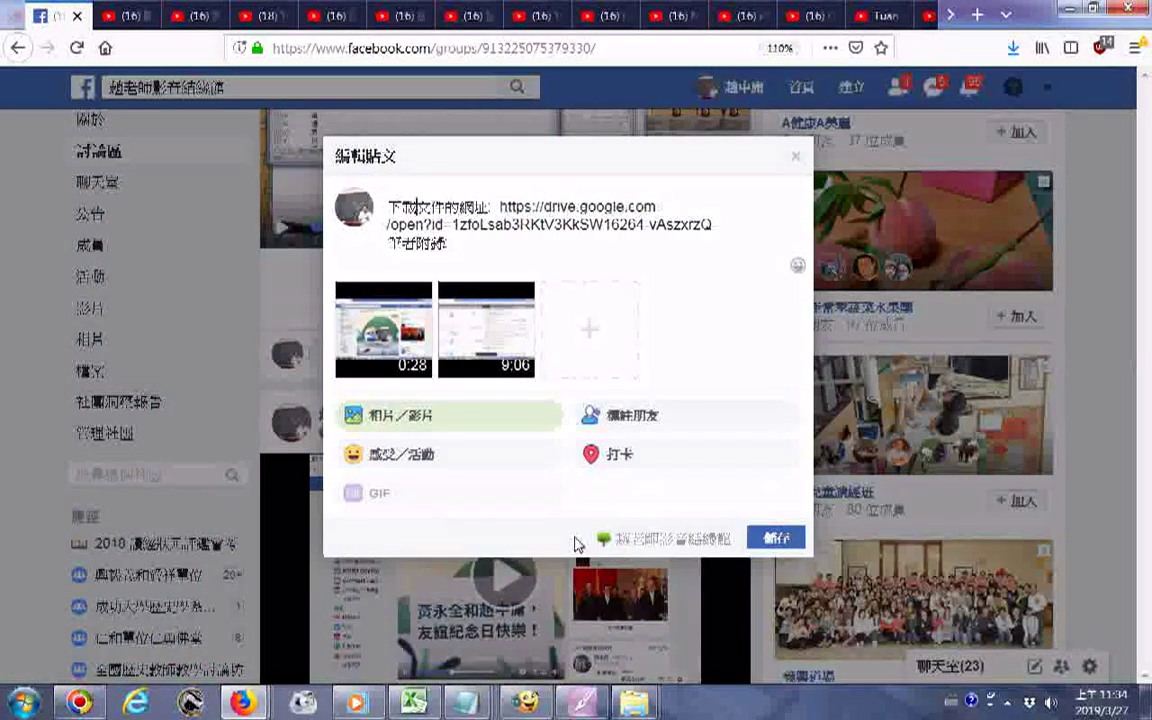
Switch to Chinese input and insert 影片所用得日語 between 下載 and 文件的網址 in the post text
key(ctrl+shift)
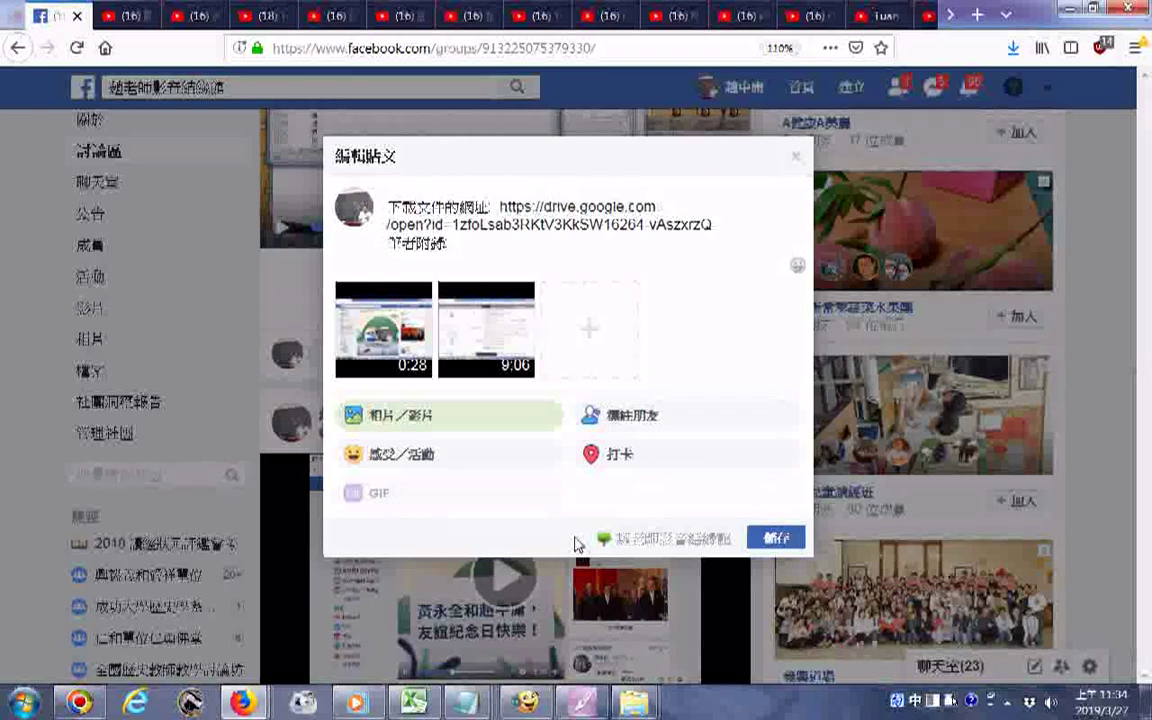
text(該)
text(影片)
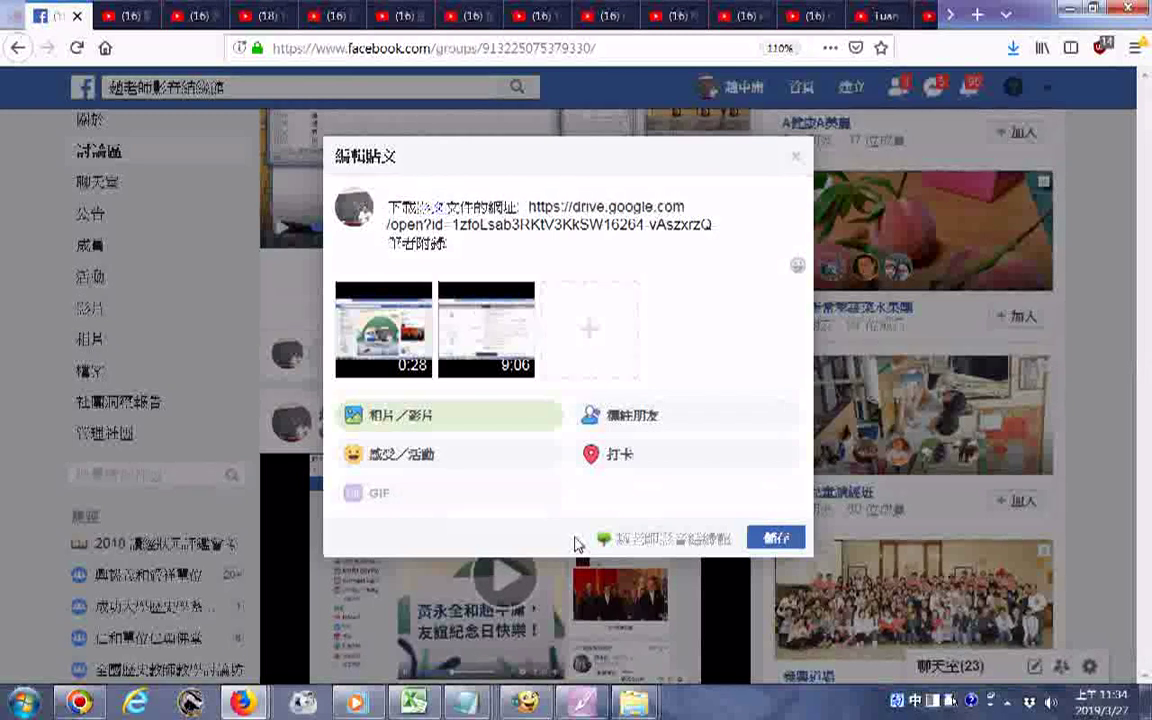
text(ㄙㄜ)
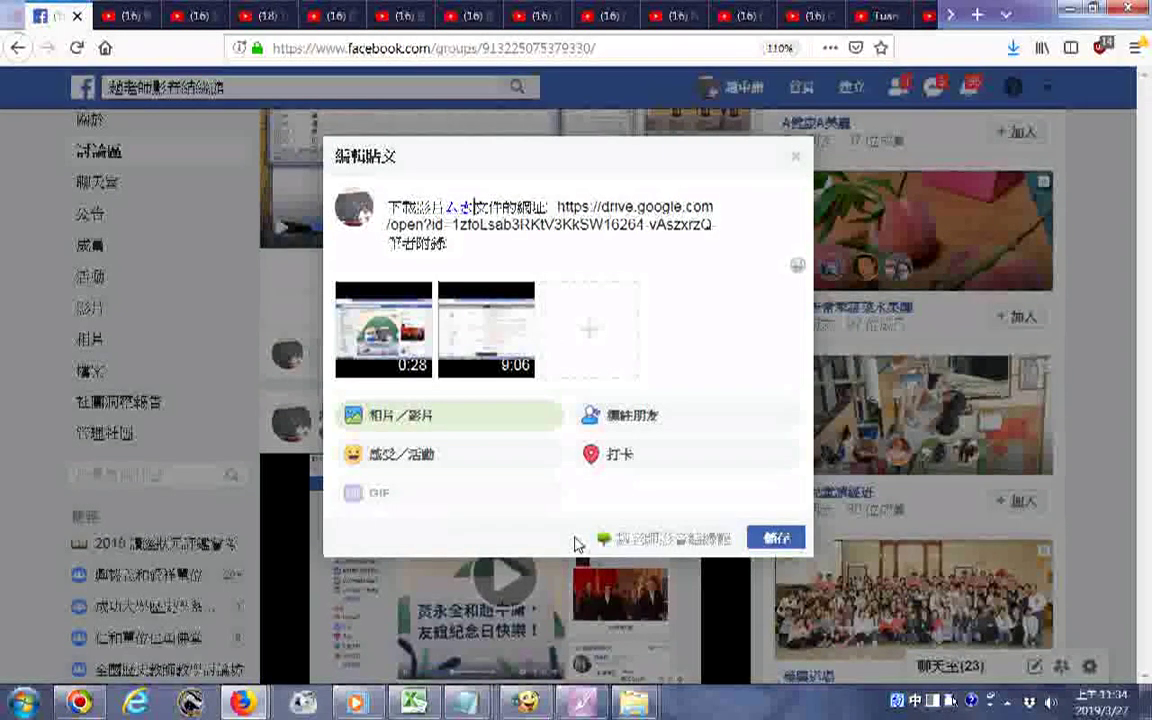
text(所)
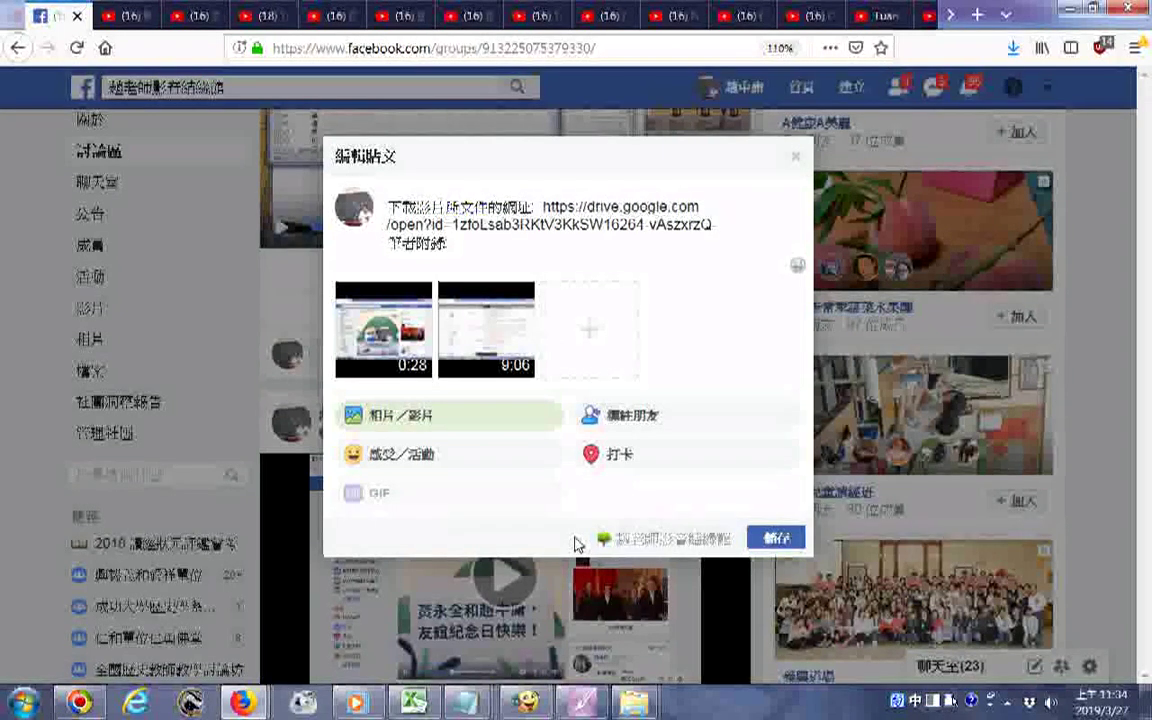
text(需要)
text(檔案)
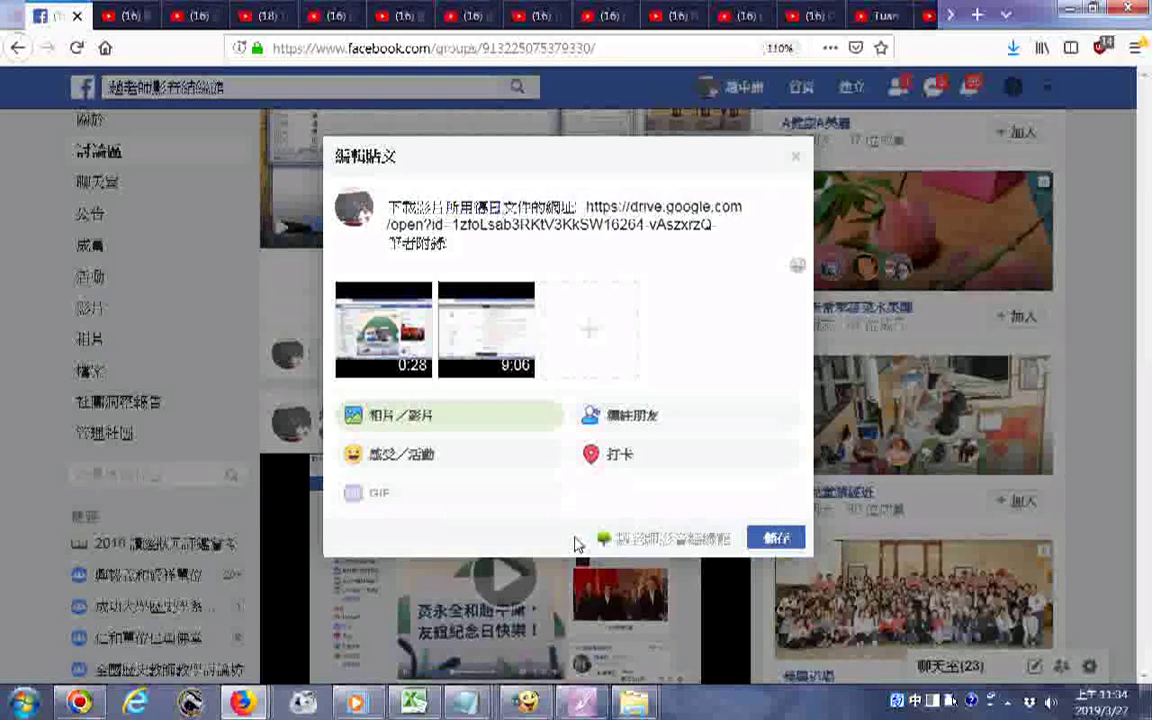
text(語)
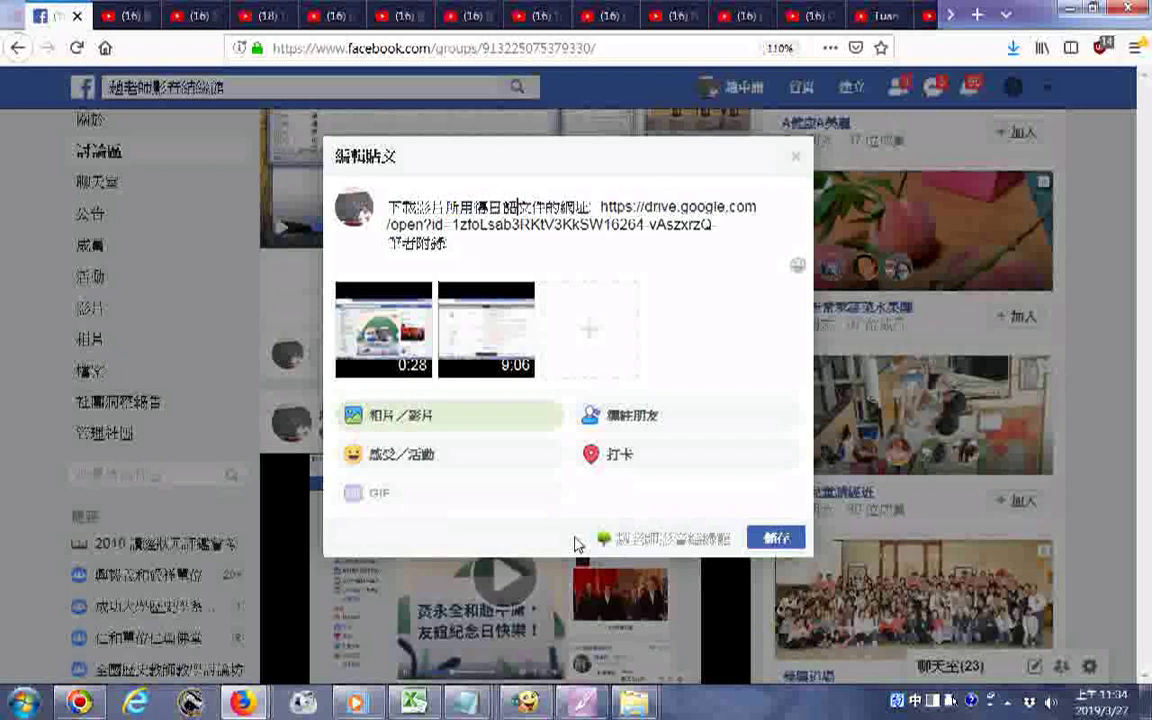
Correct the post's link label to read 下載影片所用的日語文件的網址
text(檔日語文件的網址:)
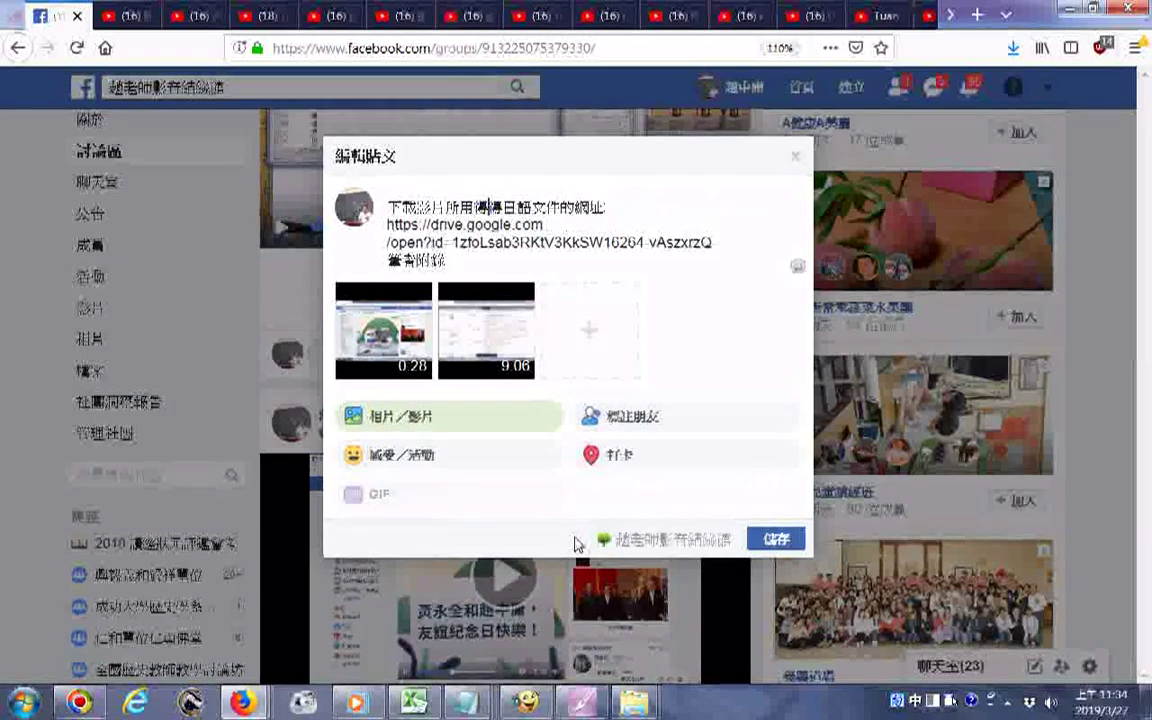
text(分)
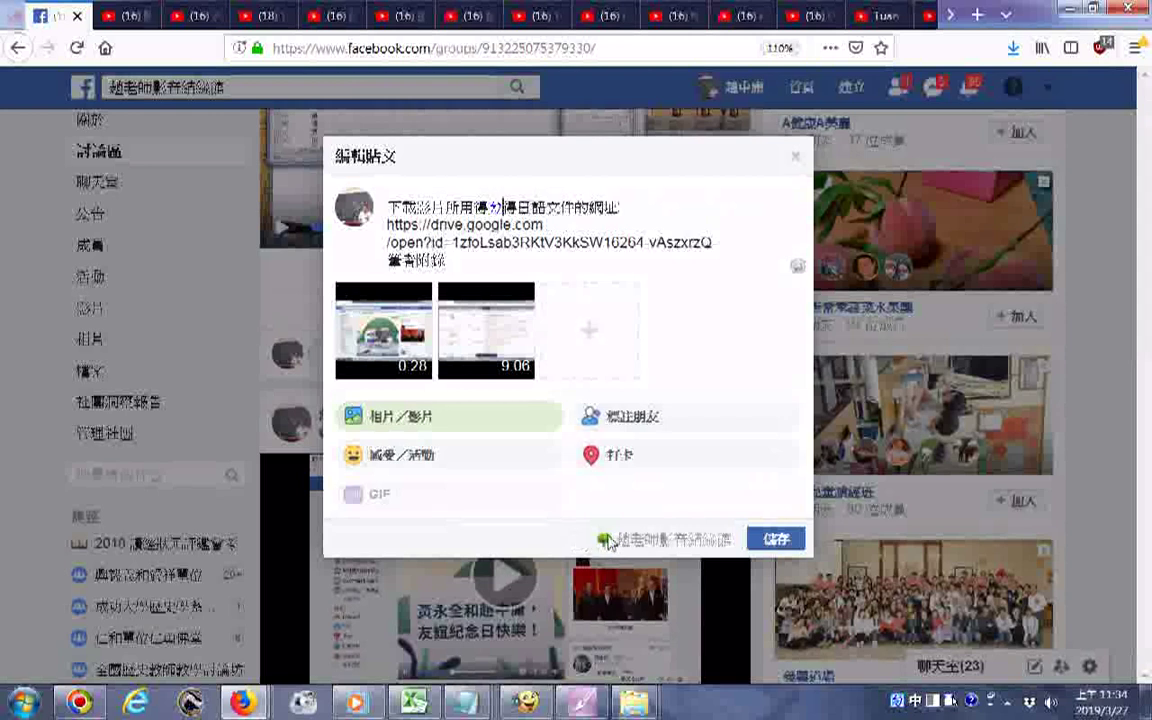
text(的)
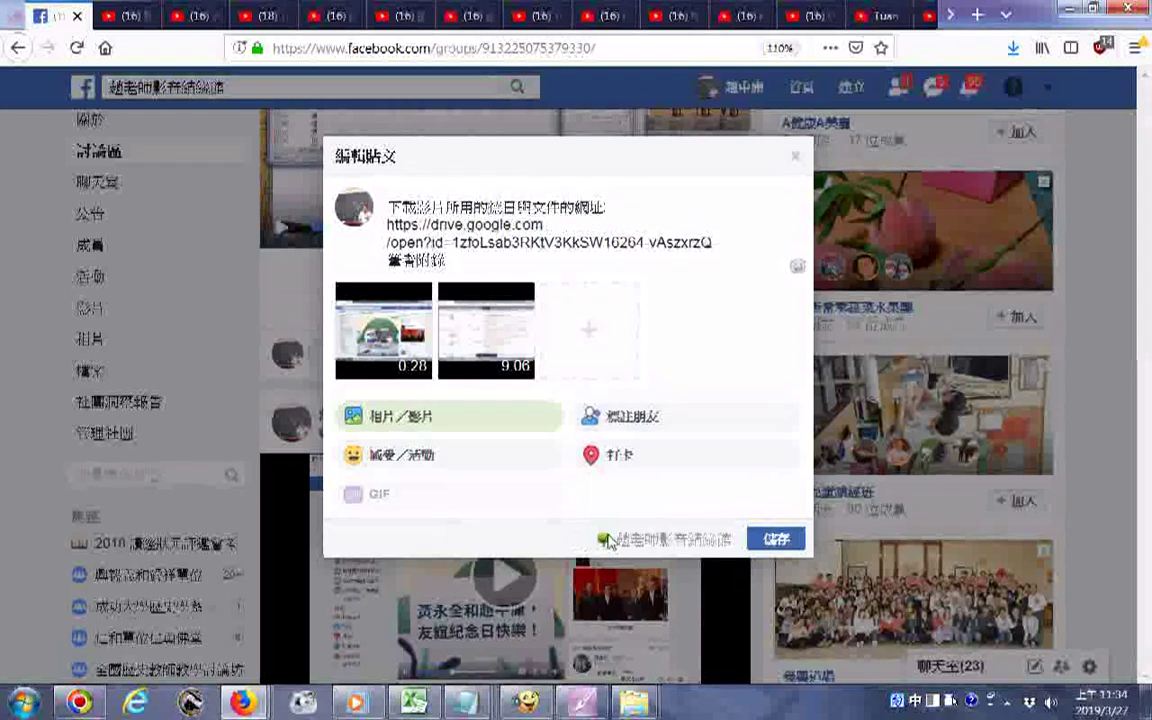
key(BackSpace)
text(語)
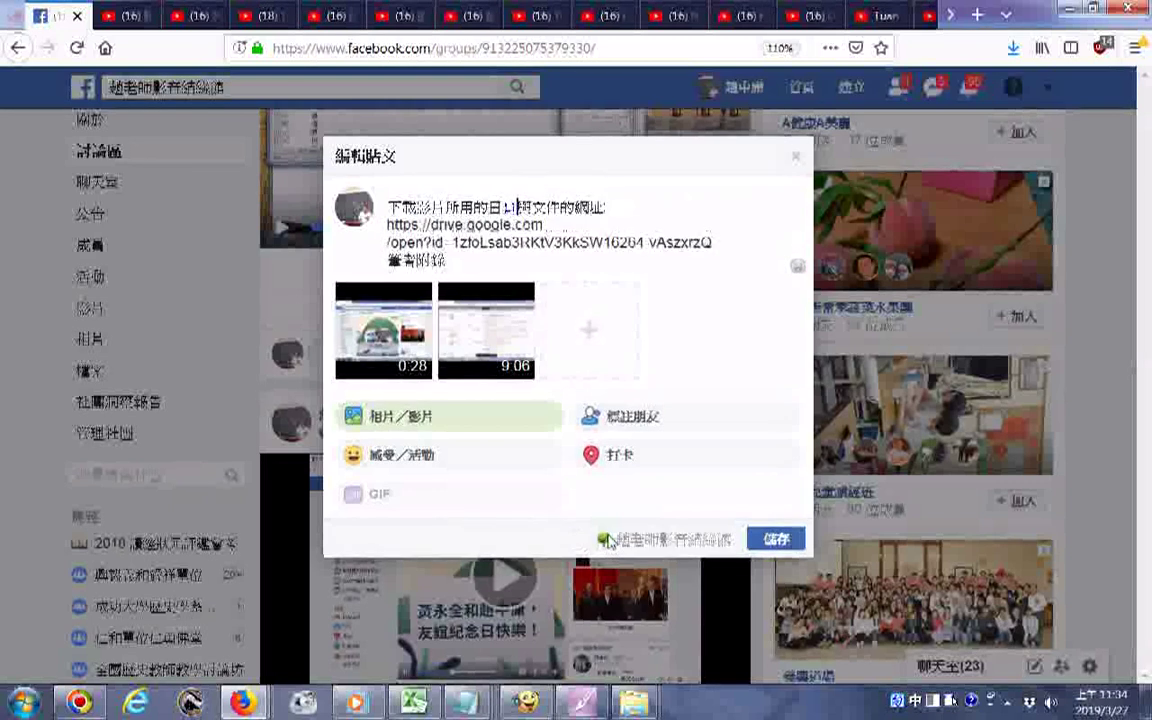
key(Delete)
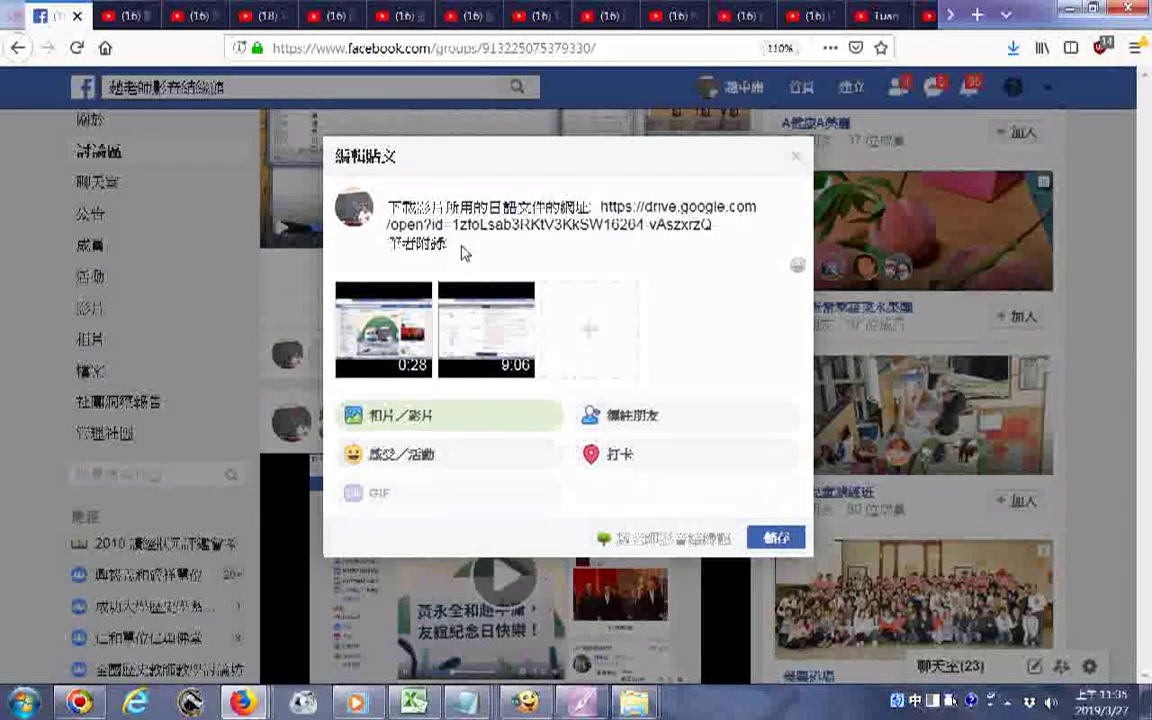
Remove the 筆者附錄 label and the empty line it leaves below the download link in the post text
drag(462, 253, 347, 246)
key(BackSpace)
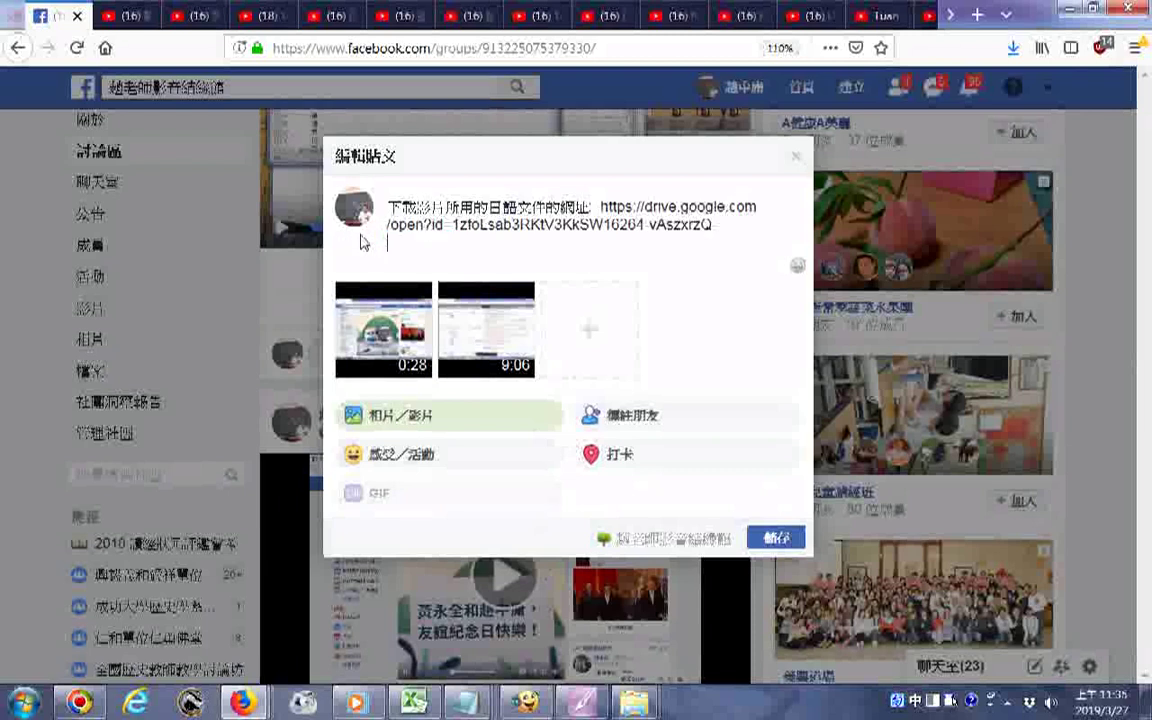
key(BackSpace)
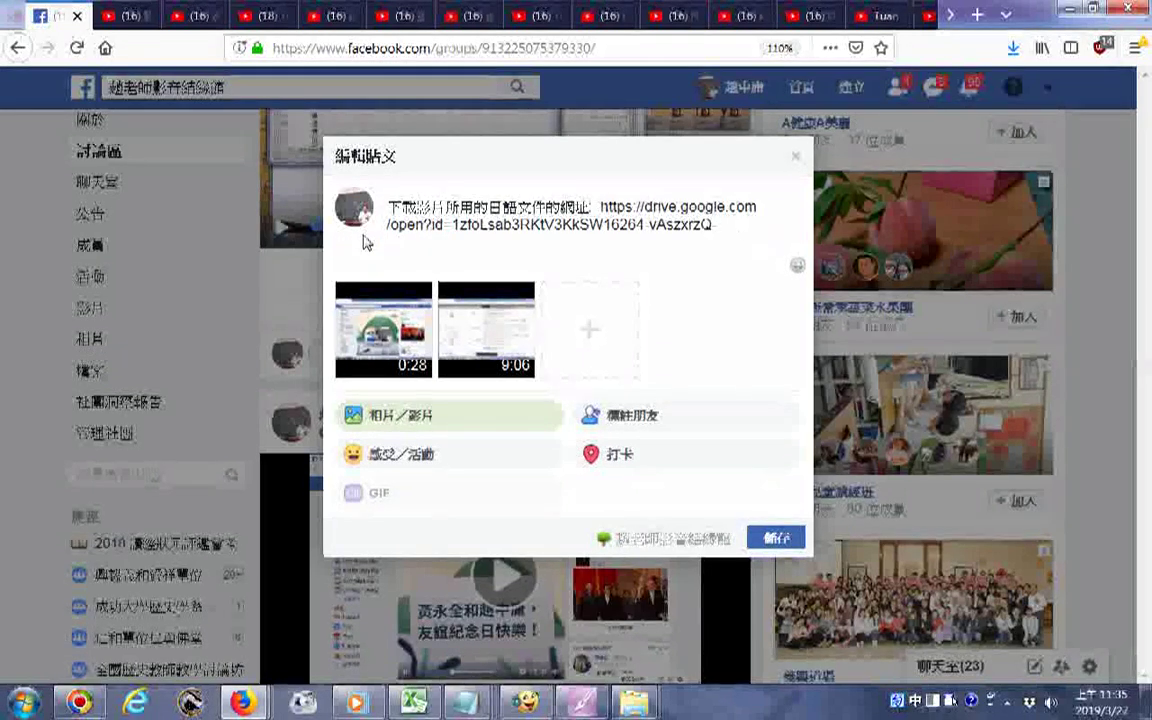
Copy the whole 下載影片所用的日語文件的網址 text with its link and save the edited post
drag(393, 208, 660, 222)
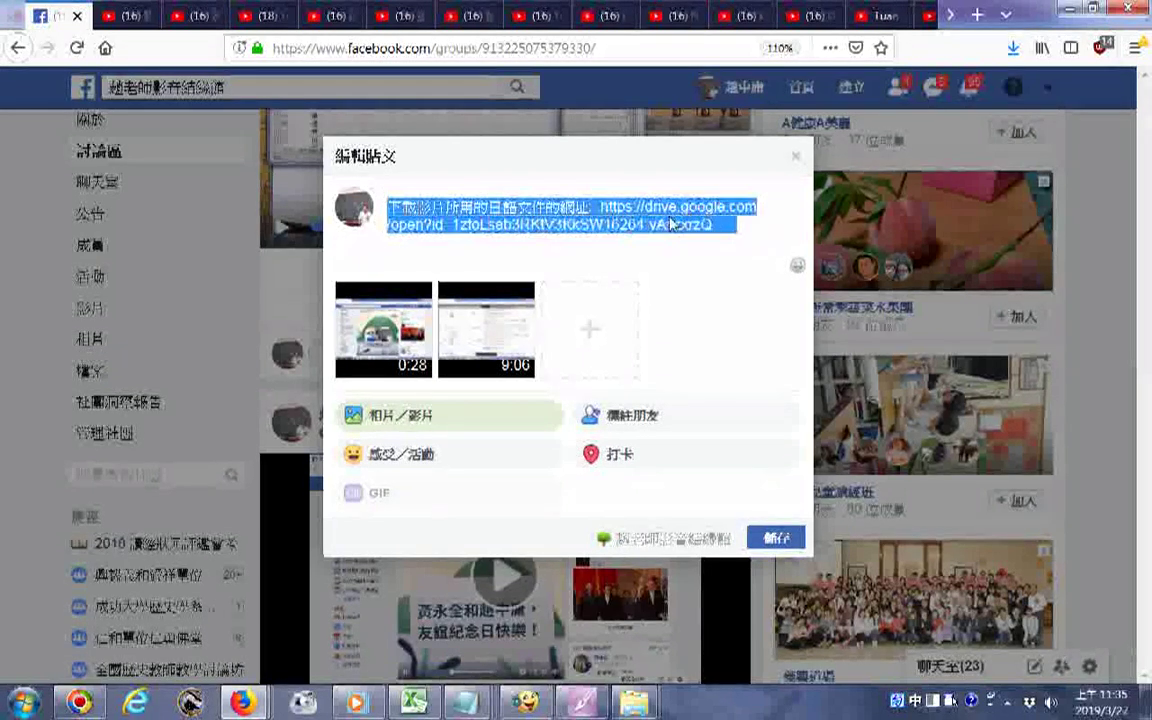
right_click(598, 196)
click(635, 255)
click(773, 537)
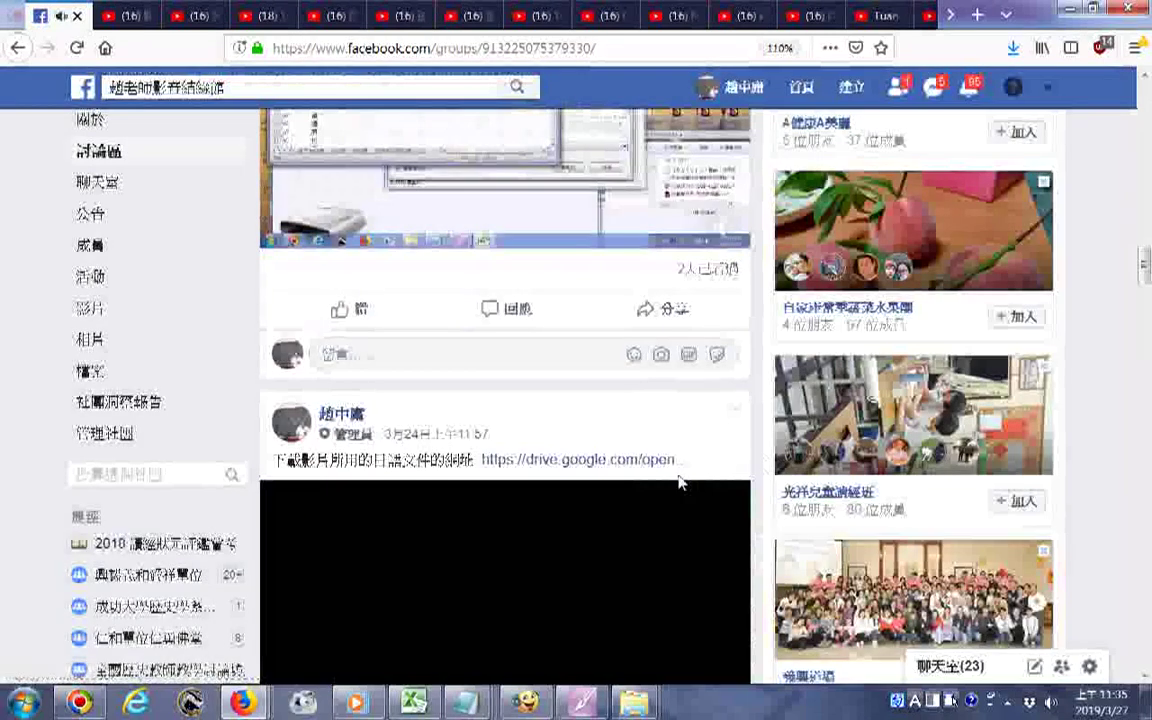
Test the Google Drive link in the saved post, then close the PDF tab it opens
scroll(680, 483, down, 3)
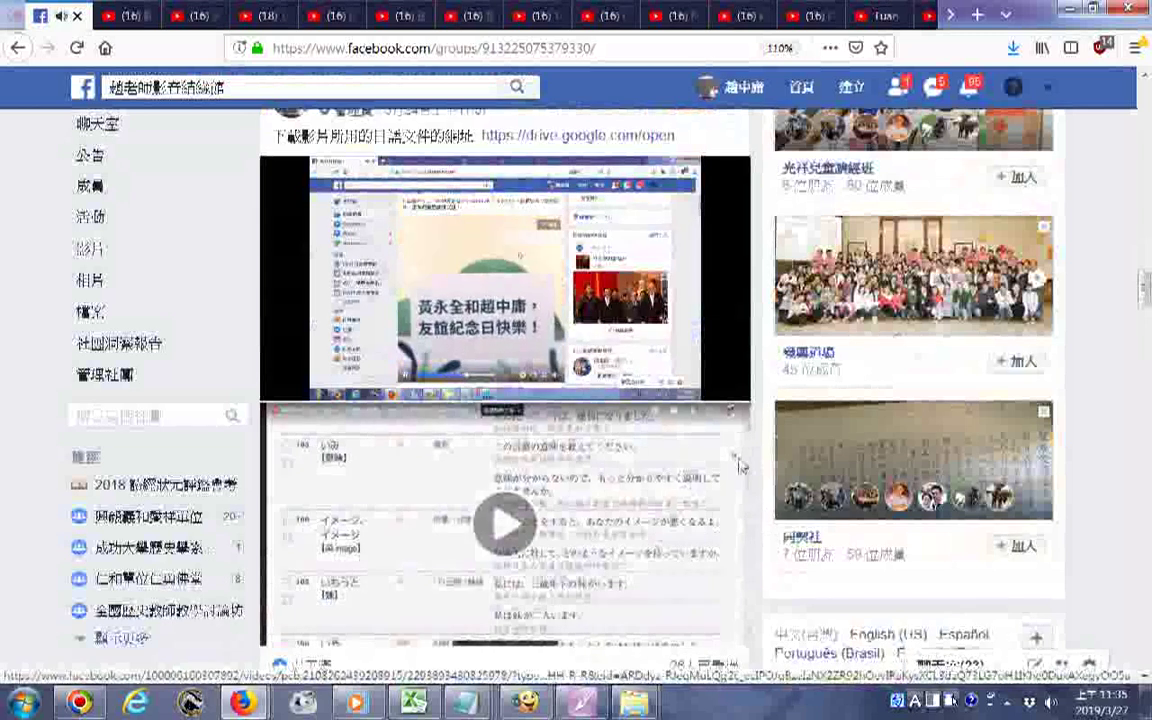
click(610, 140)
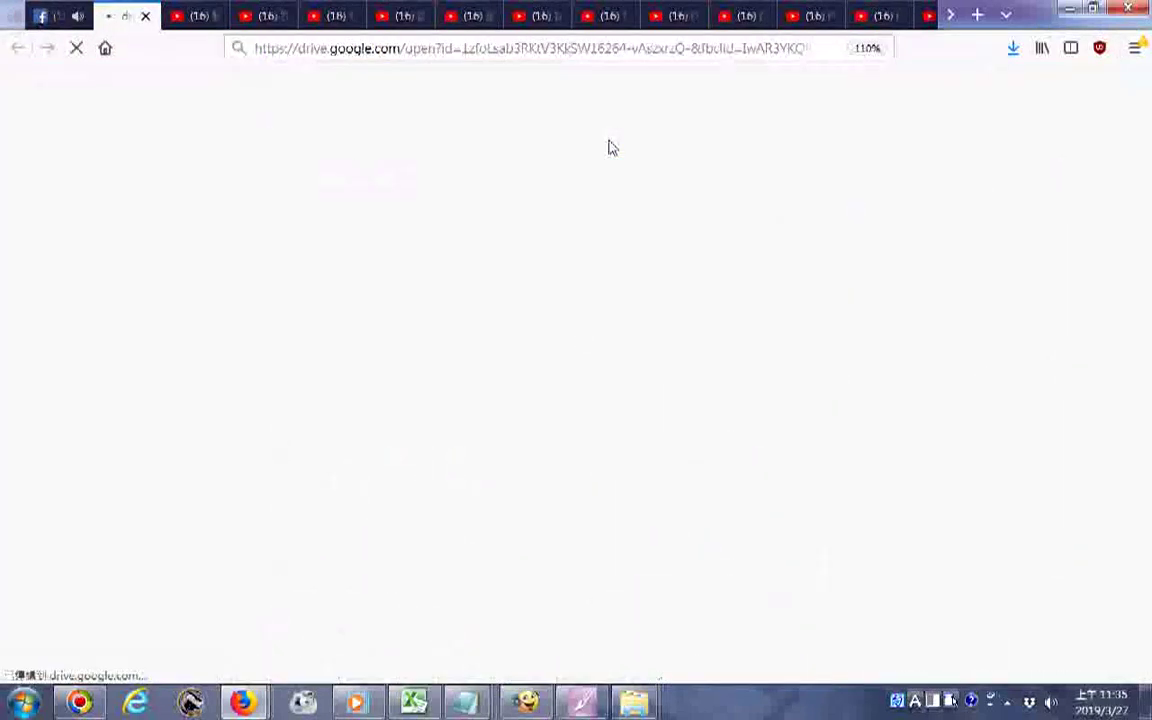
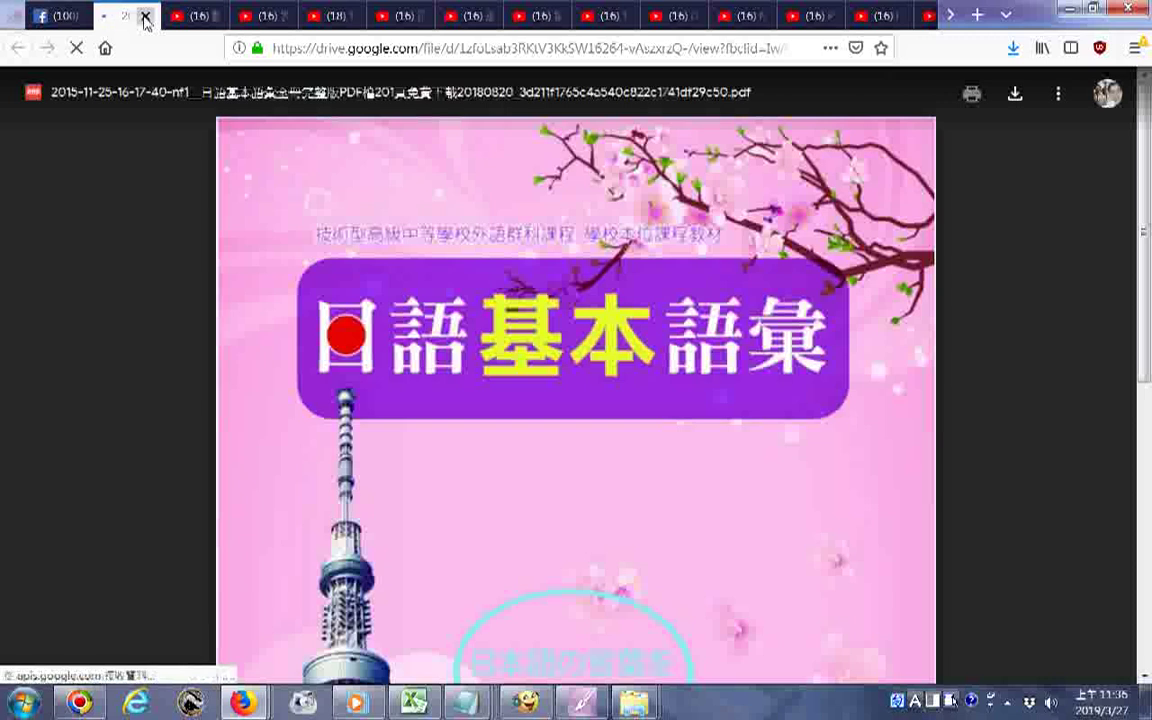
click(145, 17)
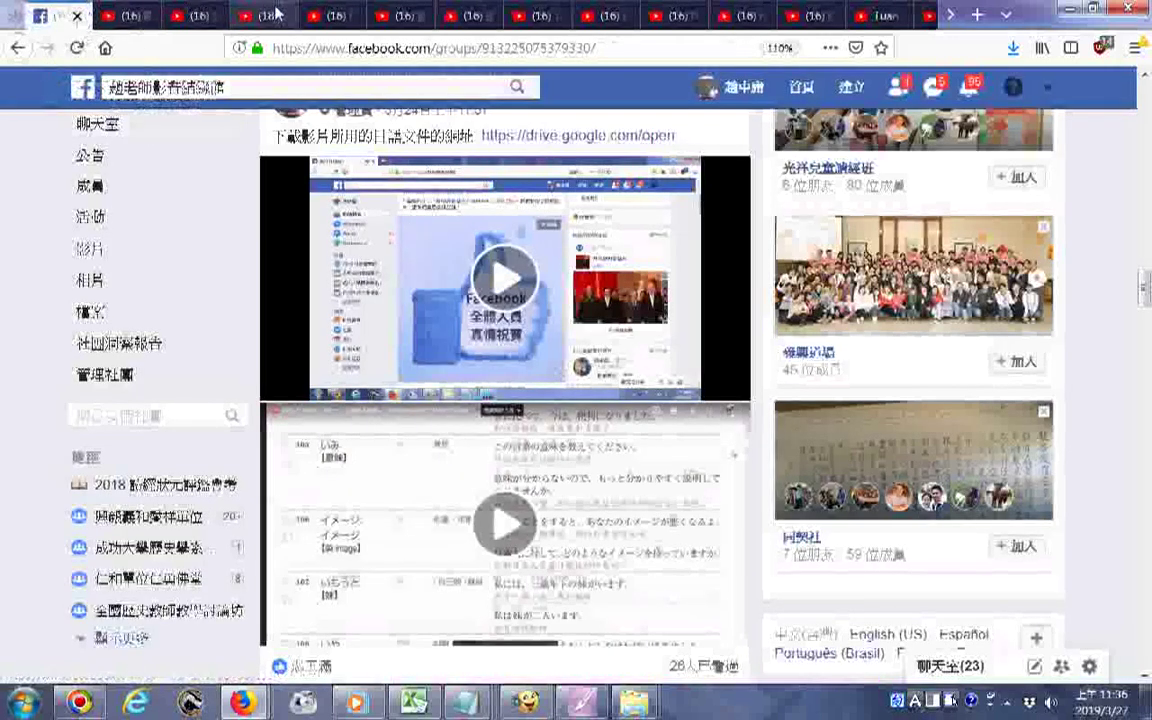
Open the Mega超大雲端硬碟檔案分享(申請於mega點nz) group and look through its existing posts
click(125, 642)
scroll(395, 147, down, 4)
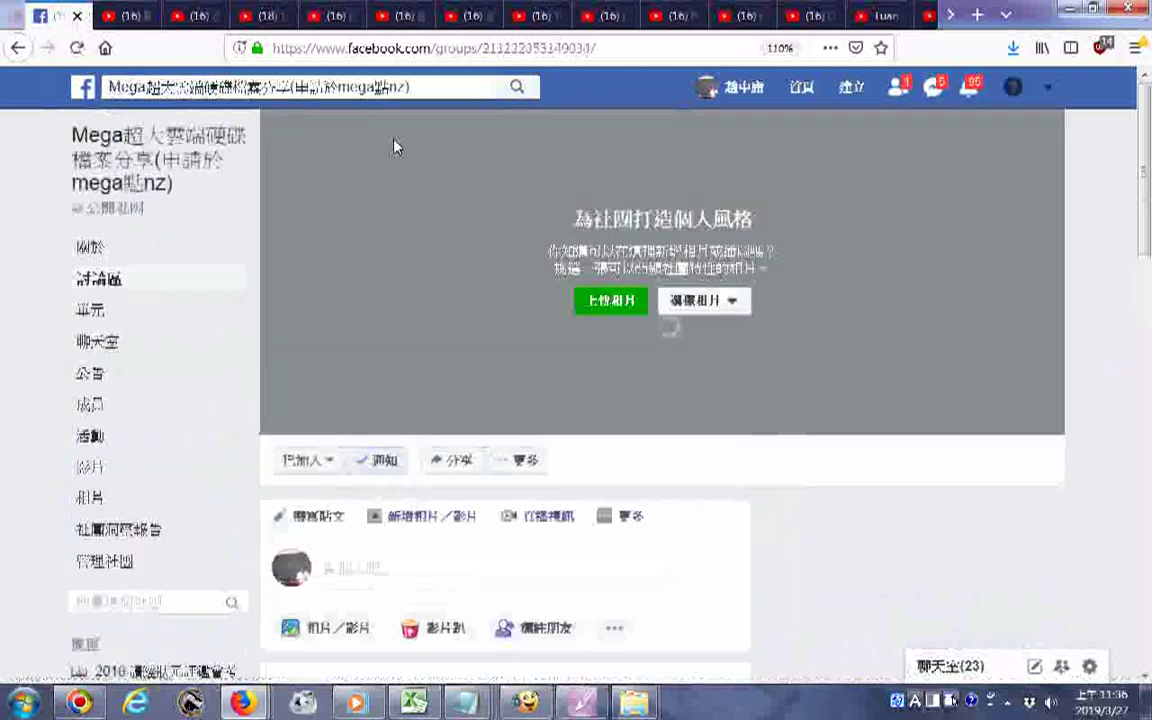
scroll(522, 357, down, 10)
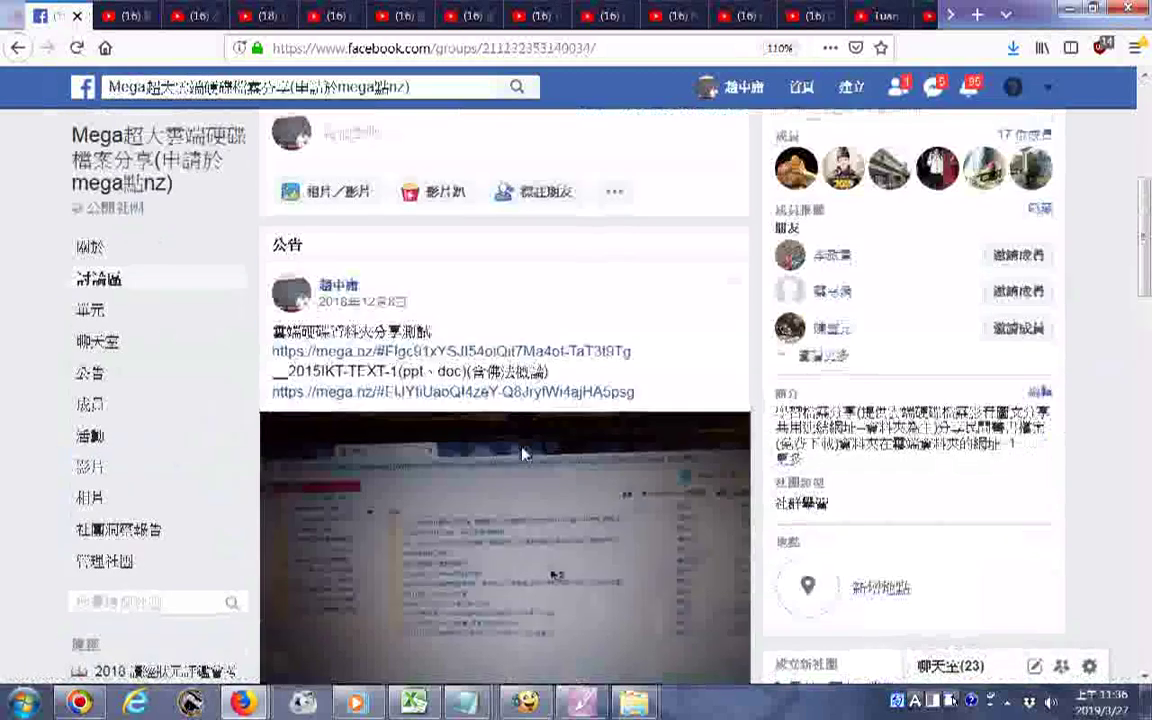
scroll(527, 450, down, 1)
scroll(497, 490, up, 4)
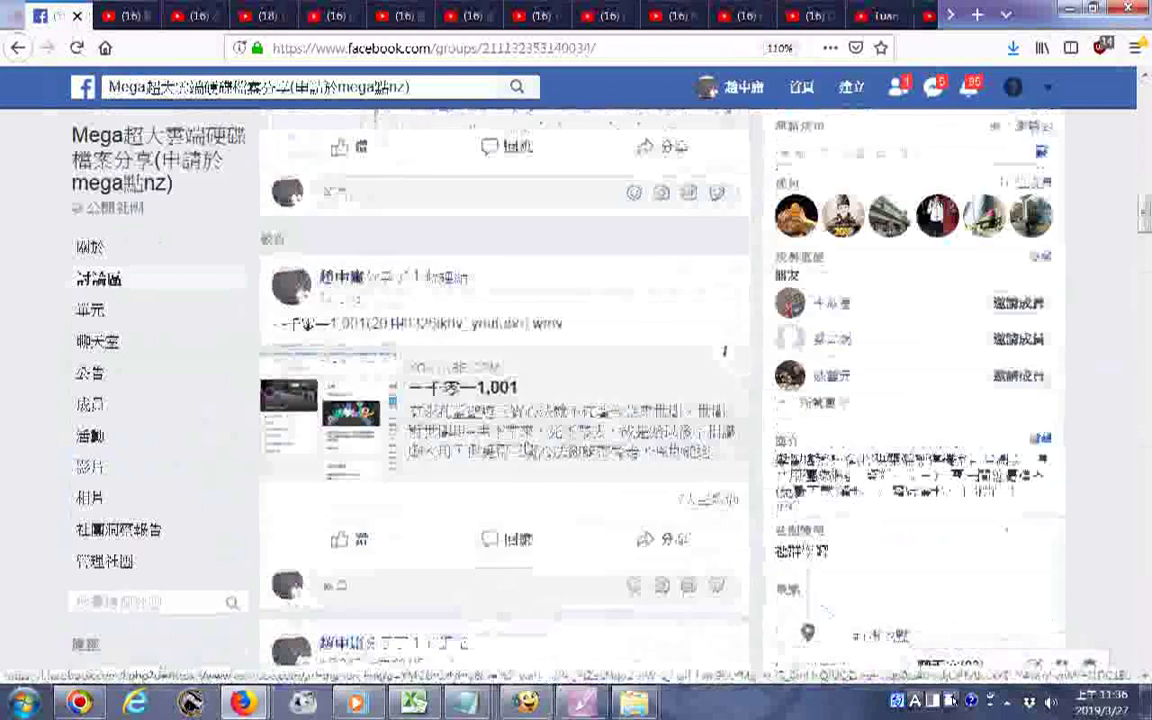
scroll(497, 490, down, 5)
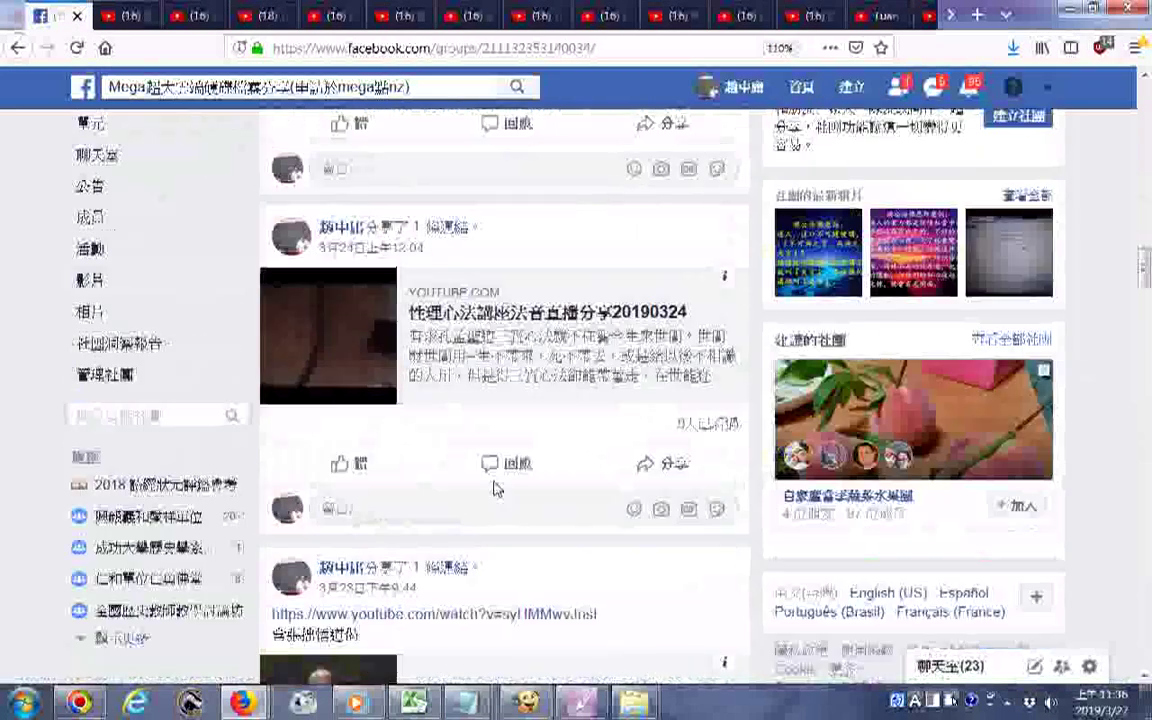
scroll(465, 520, down, 3)
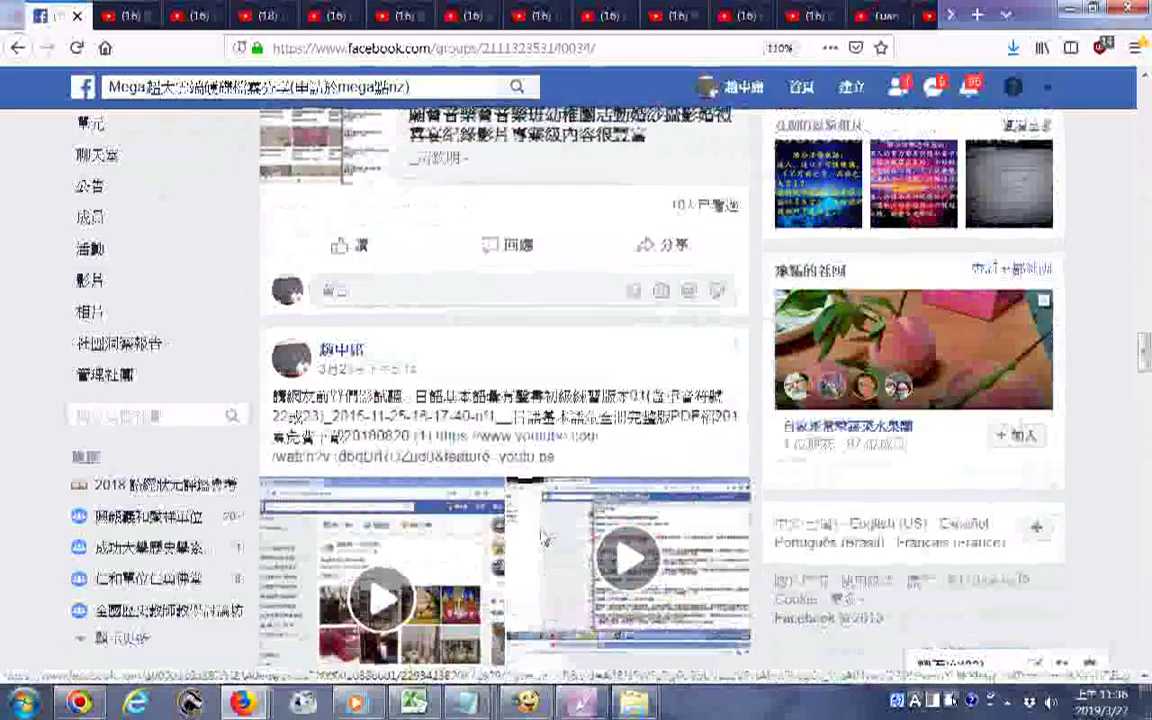
scroll(535, 485, up, 15)
scroll(535, 485, down, 10)
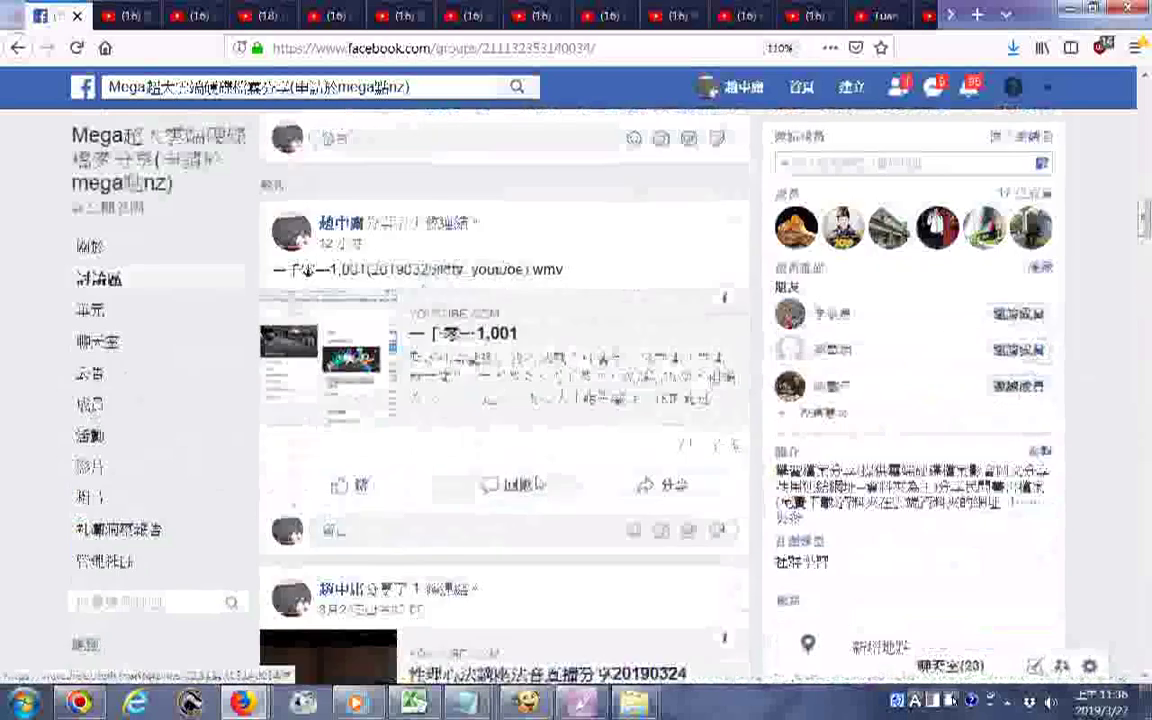
scroll(537, 482, up, 8)
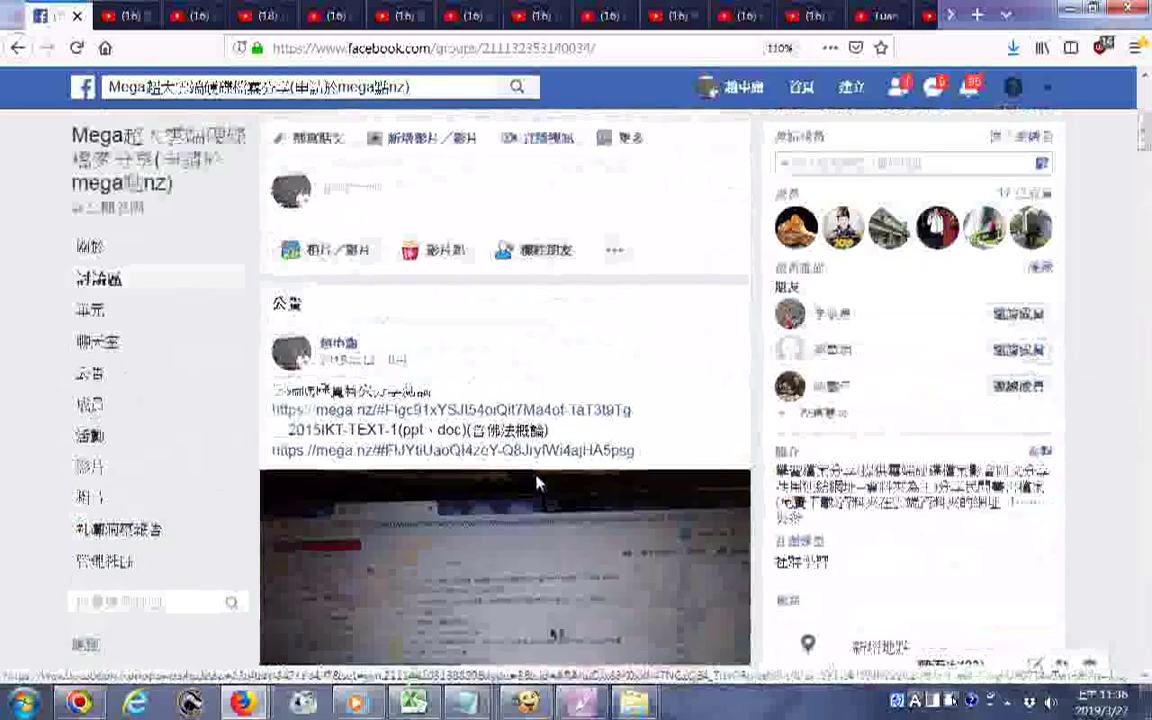
Start a group post with the 日語基本語彙1365 video file attached and paste the copied download link text
click(338, 478)
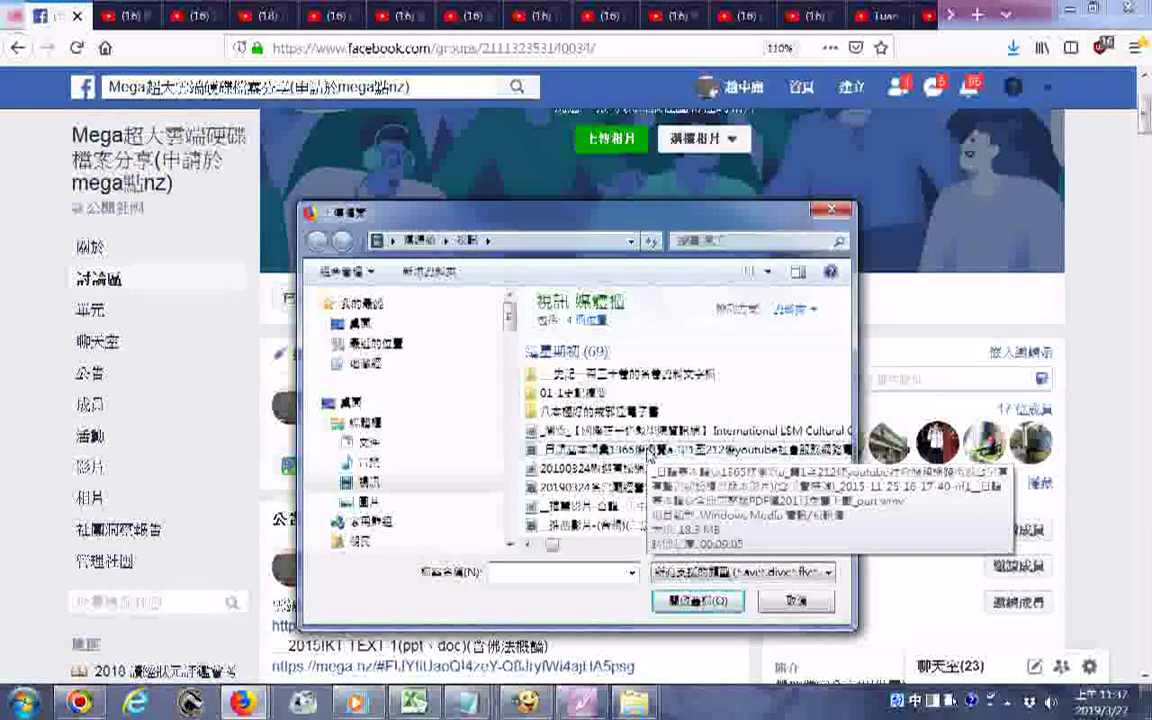
double_click(651, 455)
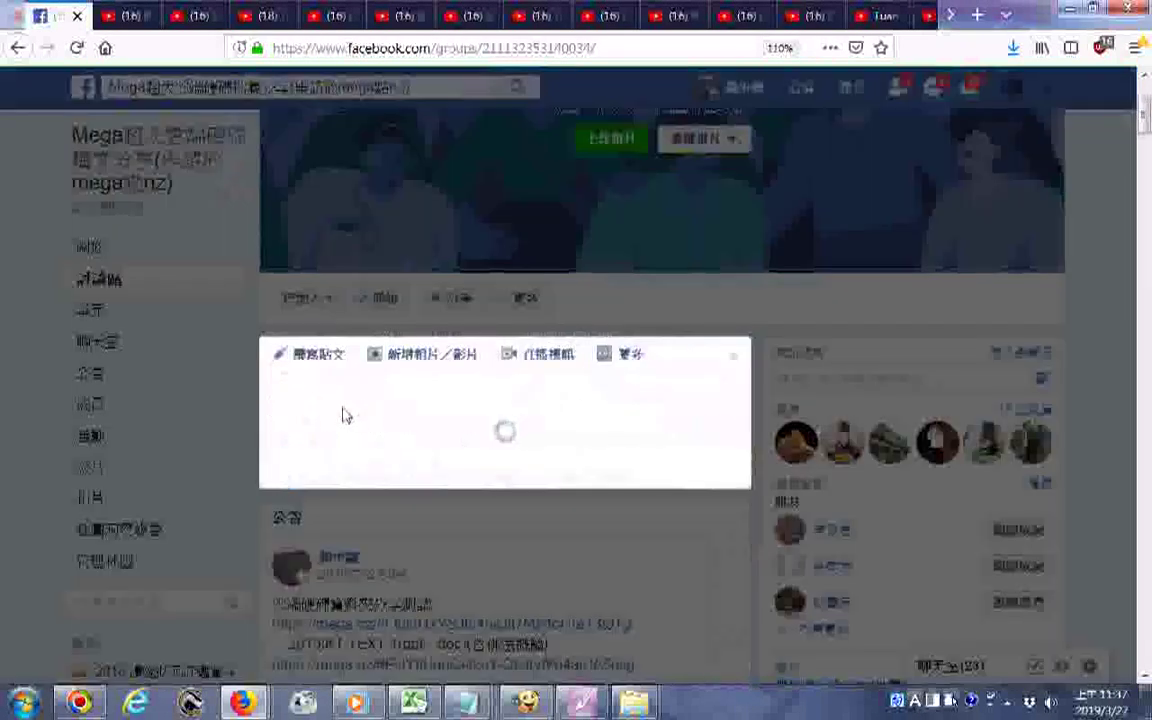
right_click(336, 420)
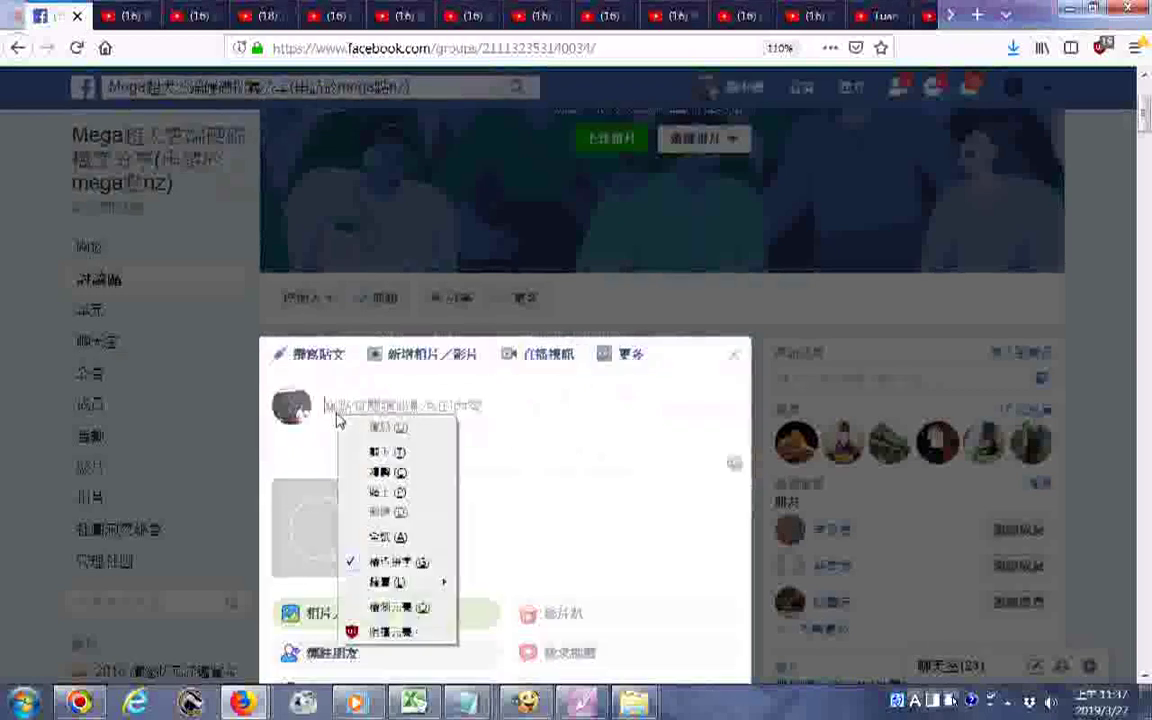
click(385, 450)
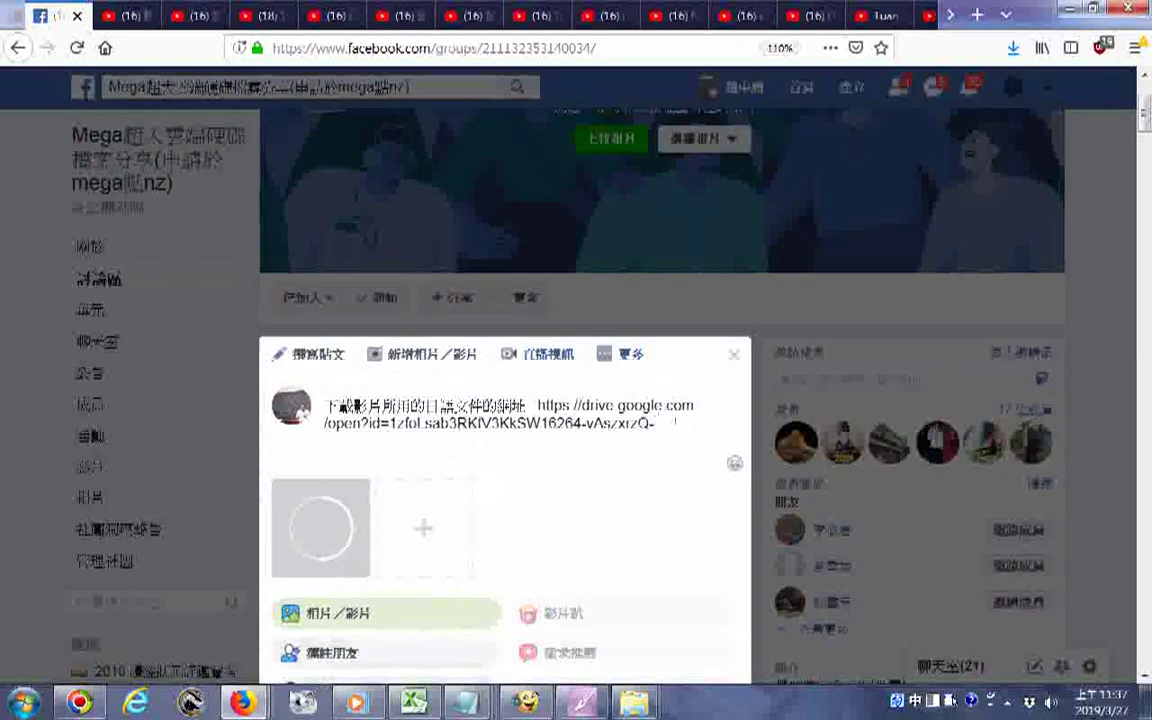
Switch to the 視訊 library window and look through last week's files for the 日語基本語彙有聲書初級練習版本01 video
mouse_move(636, 700)
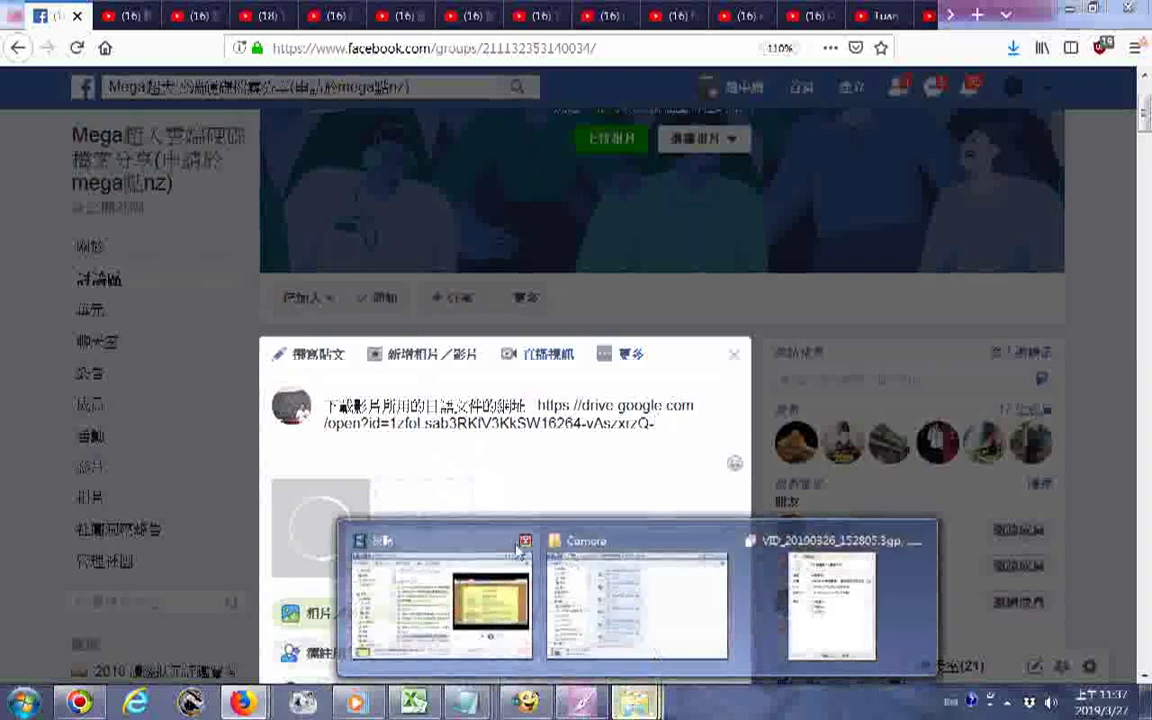
click(430, 595)
scroll(338, 522, down, 20)
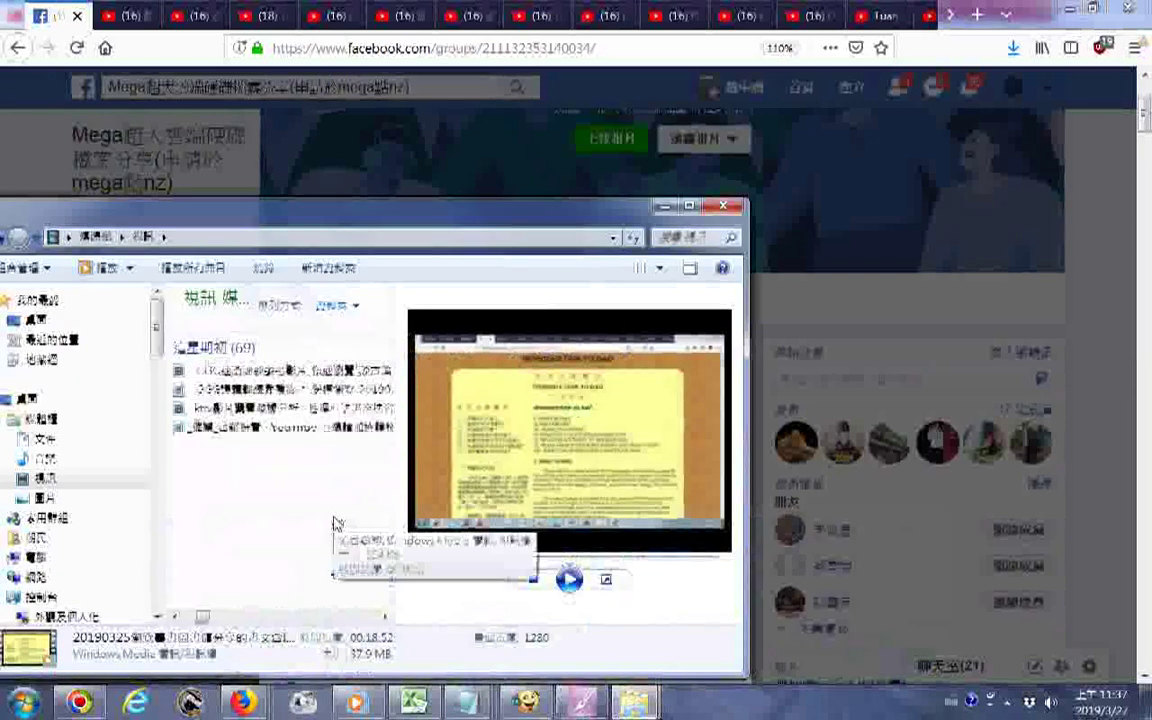
scroll(329, 520, down, 10)
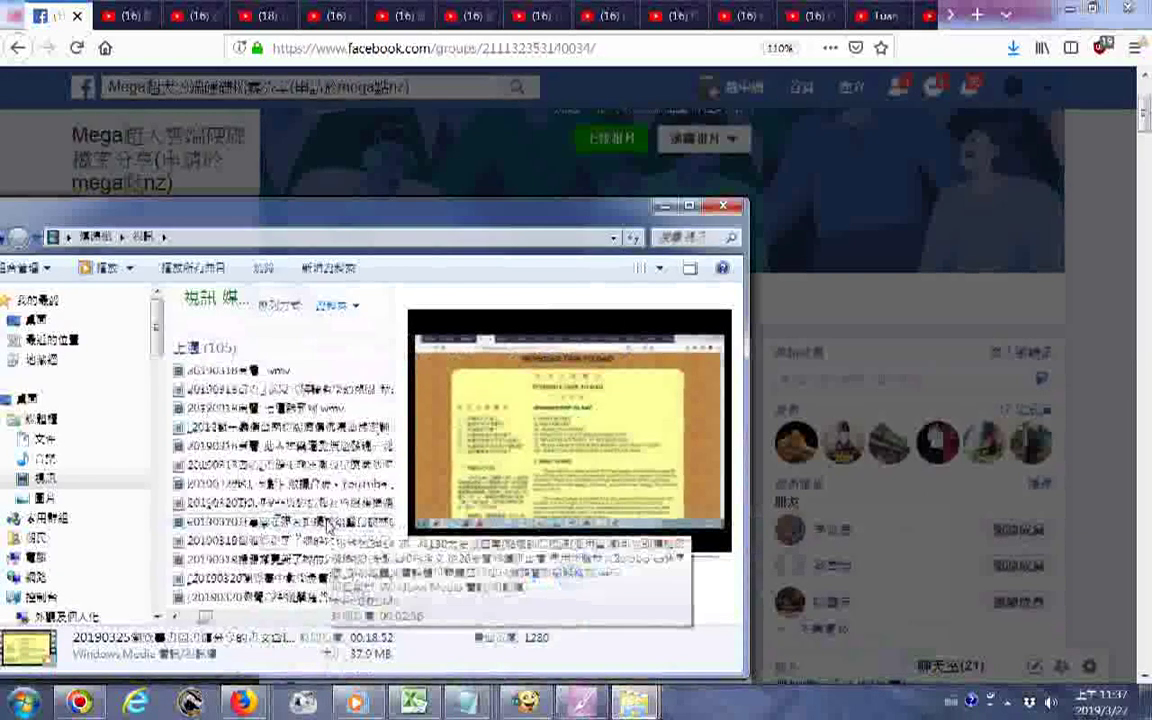
scroll(300, 503, down, 5)
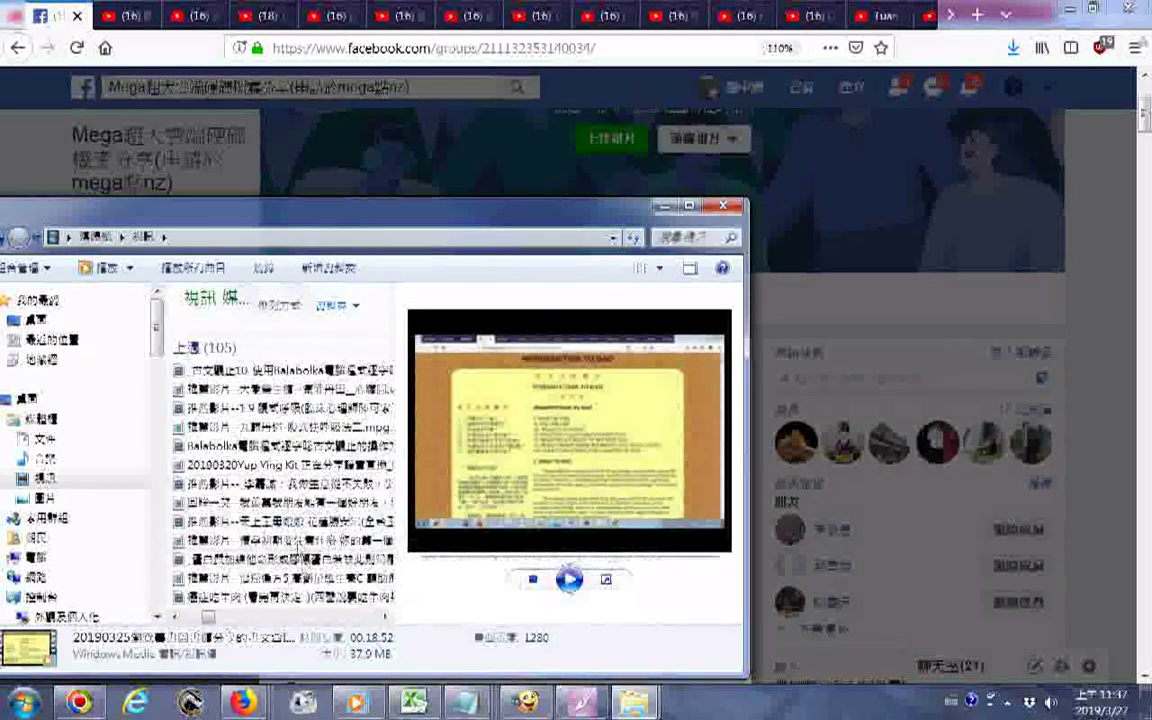
scroll(295, 545, down, 5)
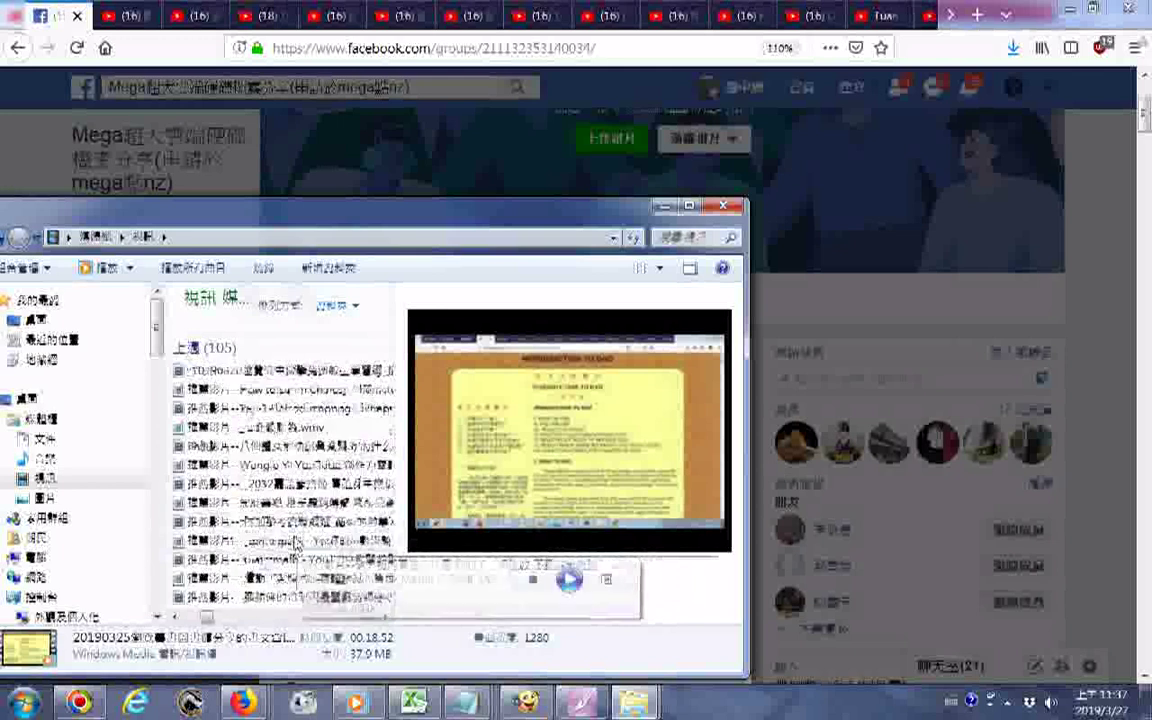
scroll(295, 545, down, 5)
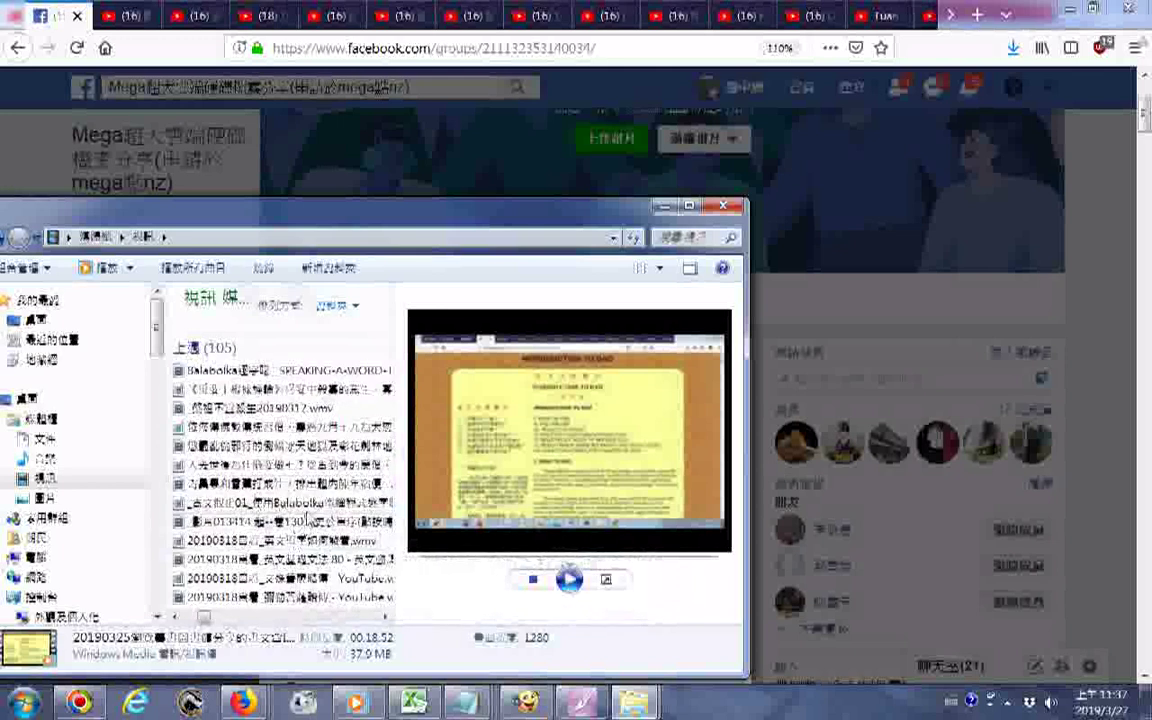
scroll(308, 517, down, 5)
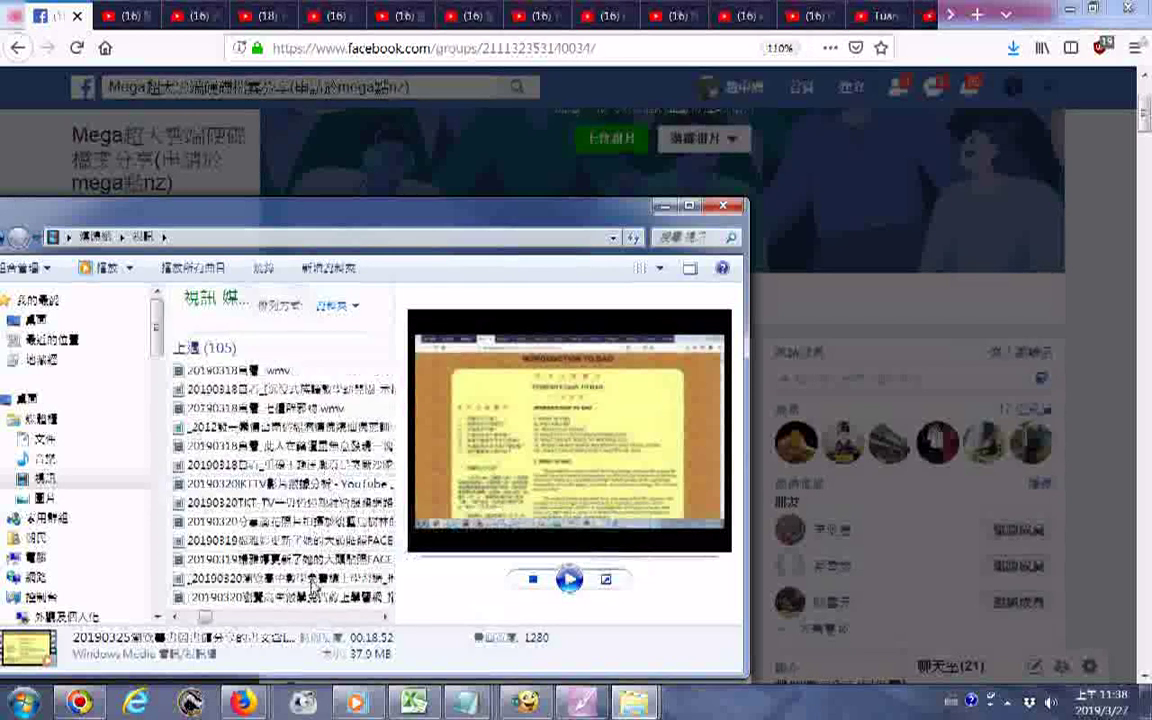
scroll(313, 589, down, 4)
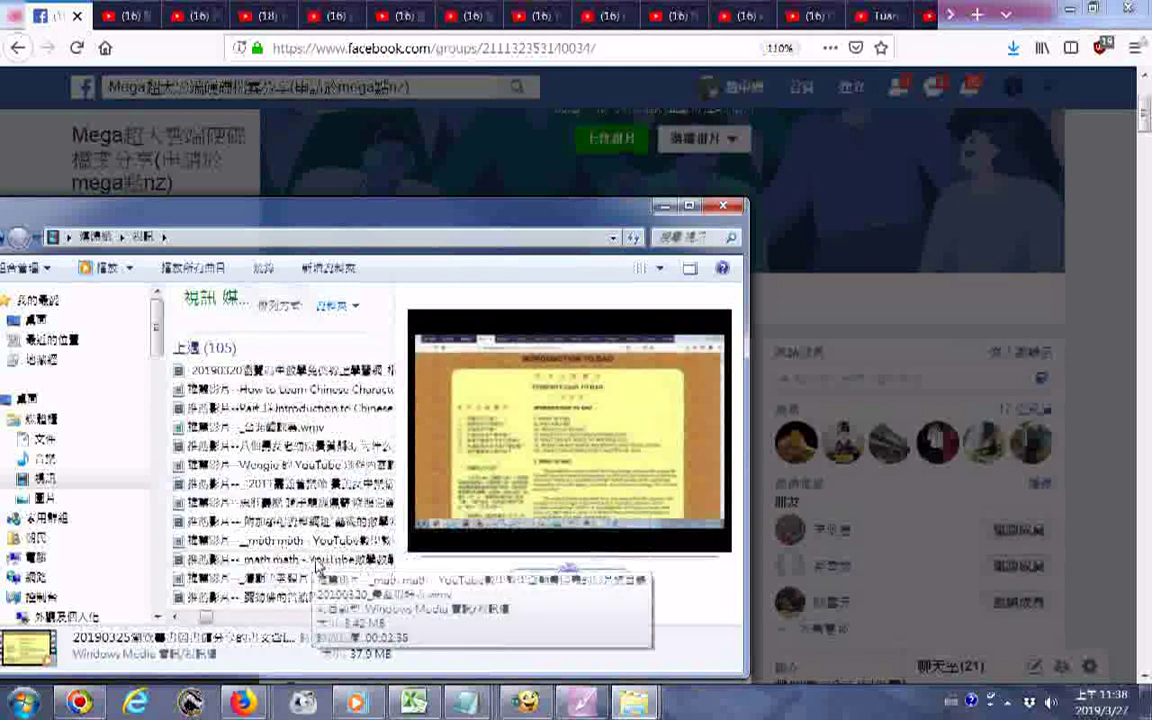
scroll(330, 561, down, 4)
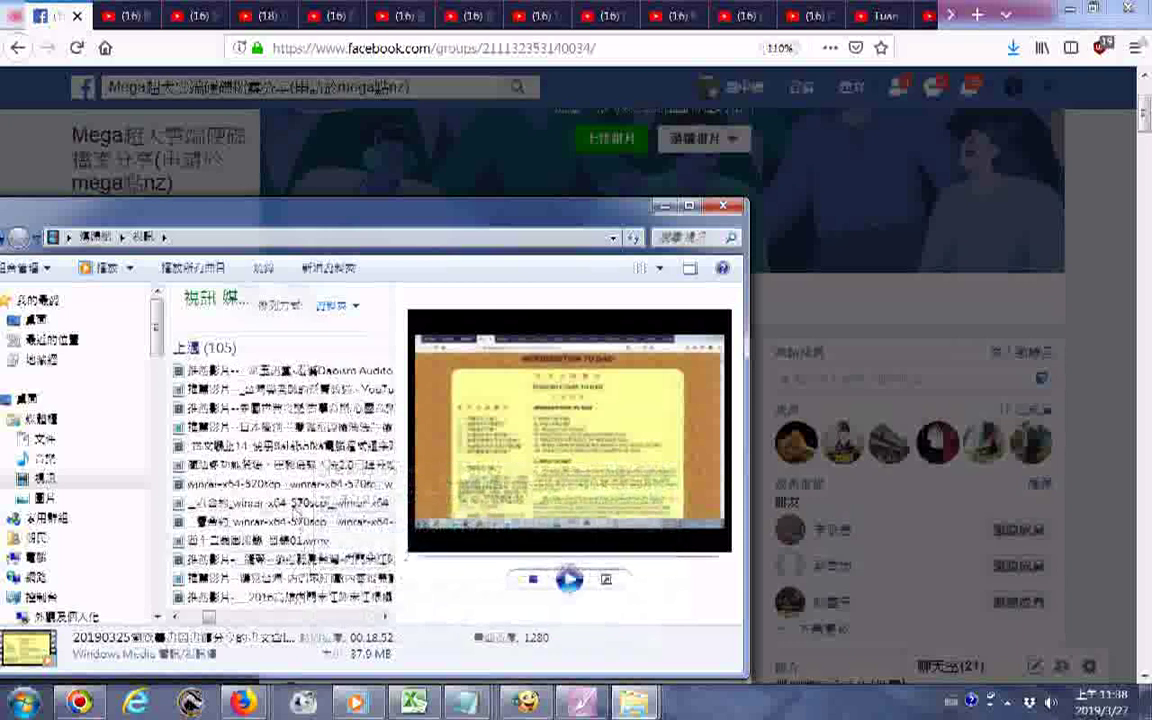
scroll(313, 540, down, 4)
scroll(313, 540, down, 3)
scroll(313, 538, down, 3)
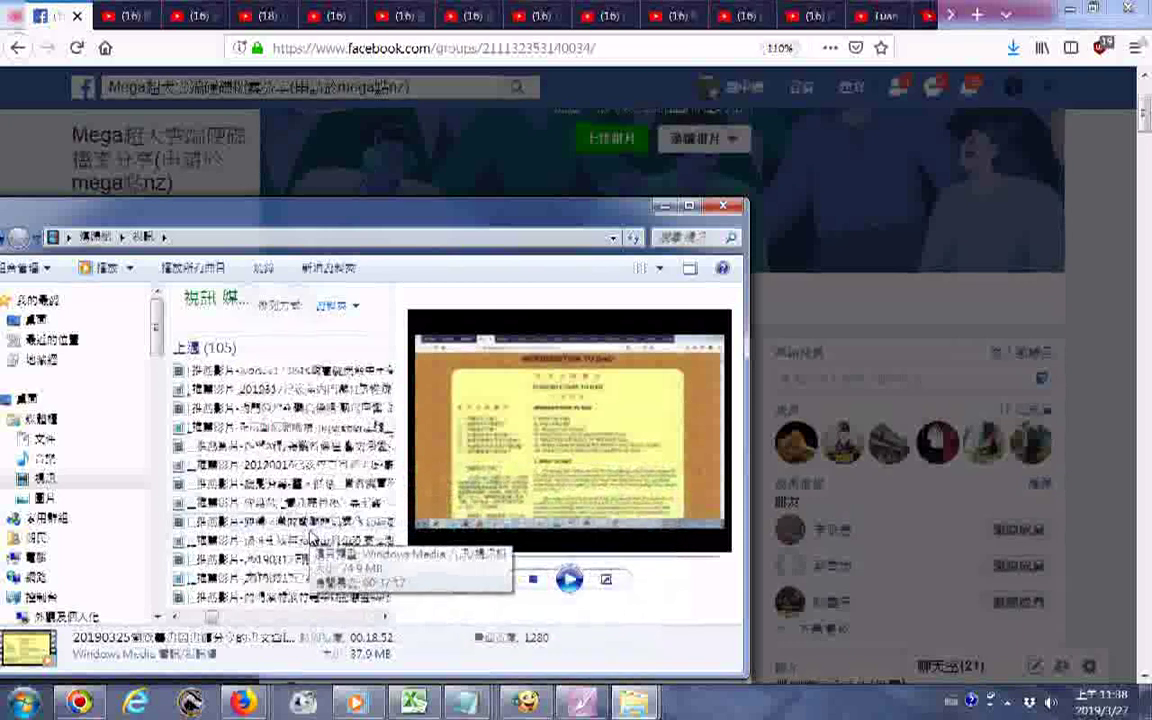
scroll(305, 530, down, 3)
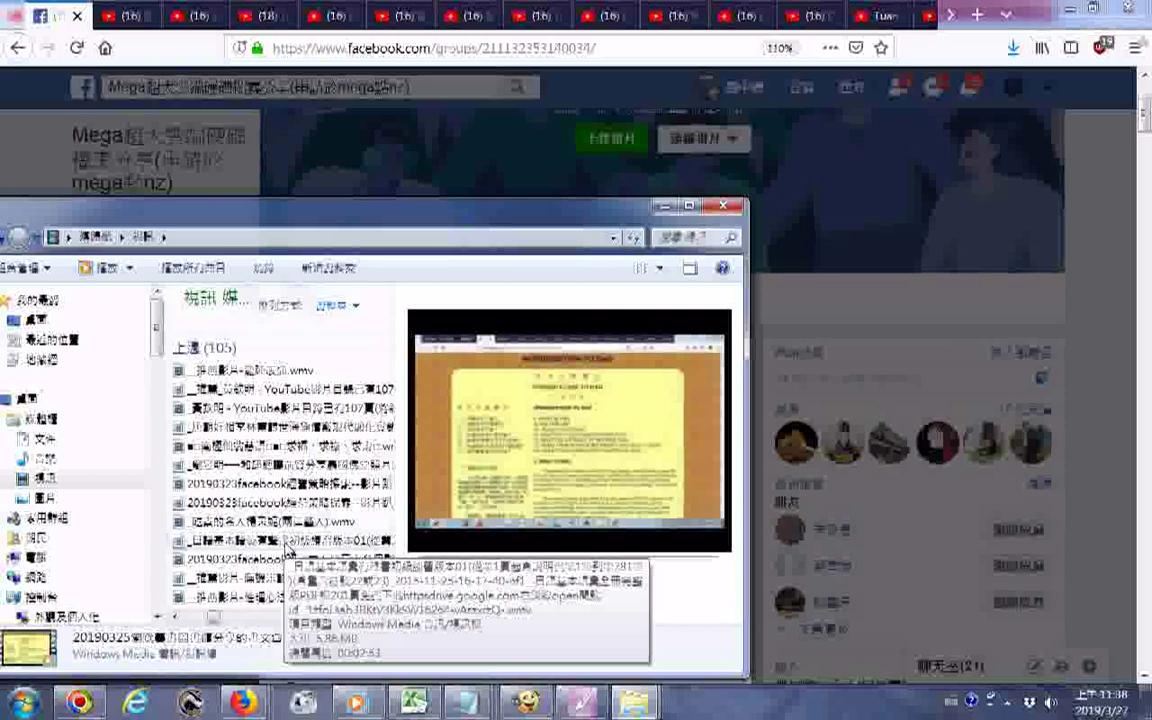
Open the 日語基本語彙有聲書初級練習版本01 video's file name for editing and copy it, leaving the name unchanged
click(285, 545)
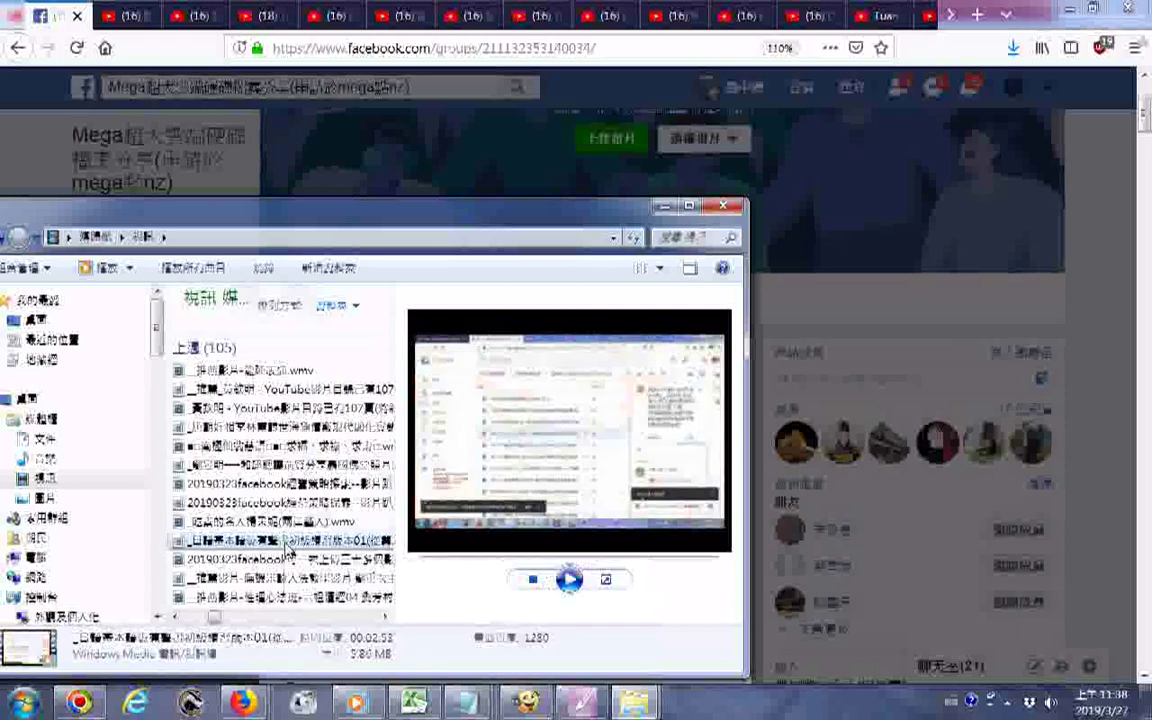
click(285, 545)
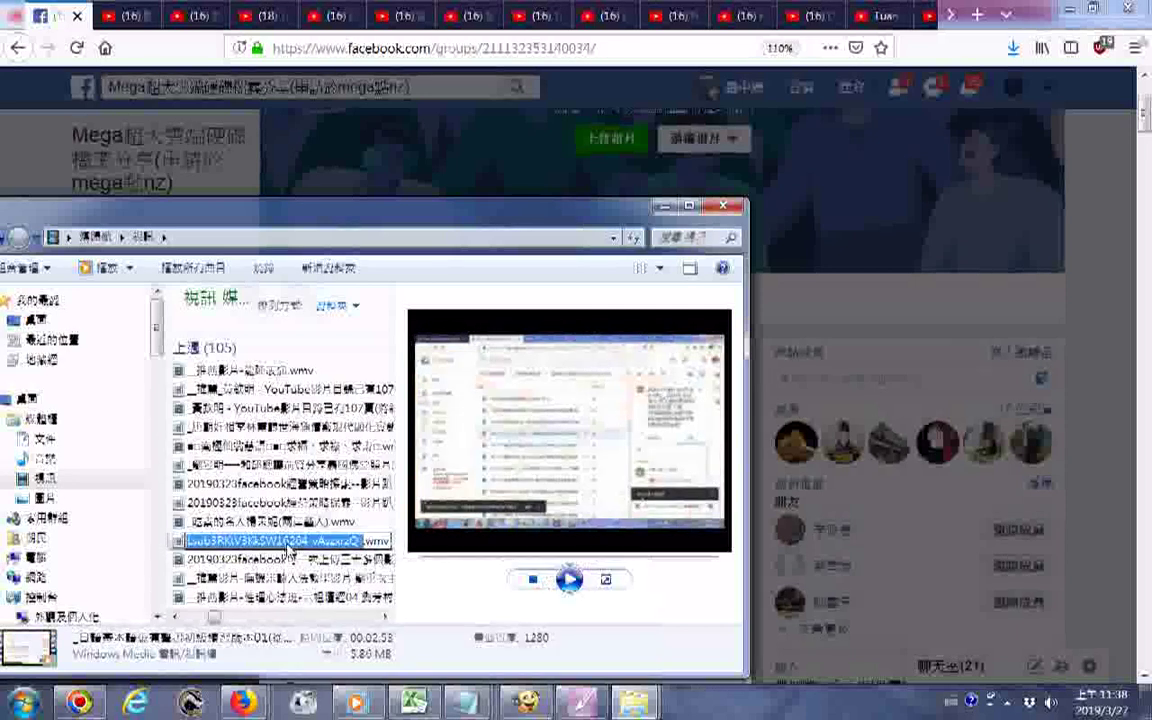
right_click(287, 545)
click(333, 350)
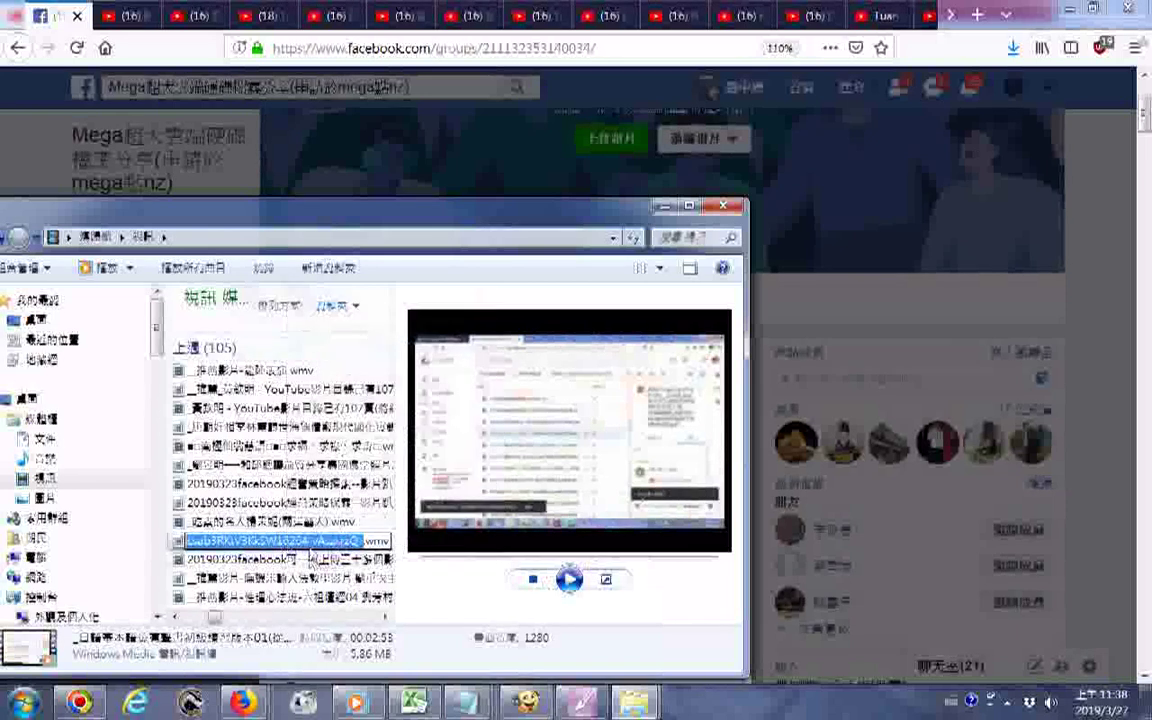
click(199, 543)
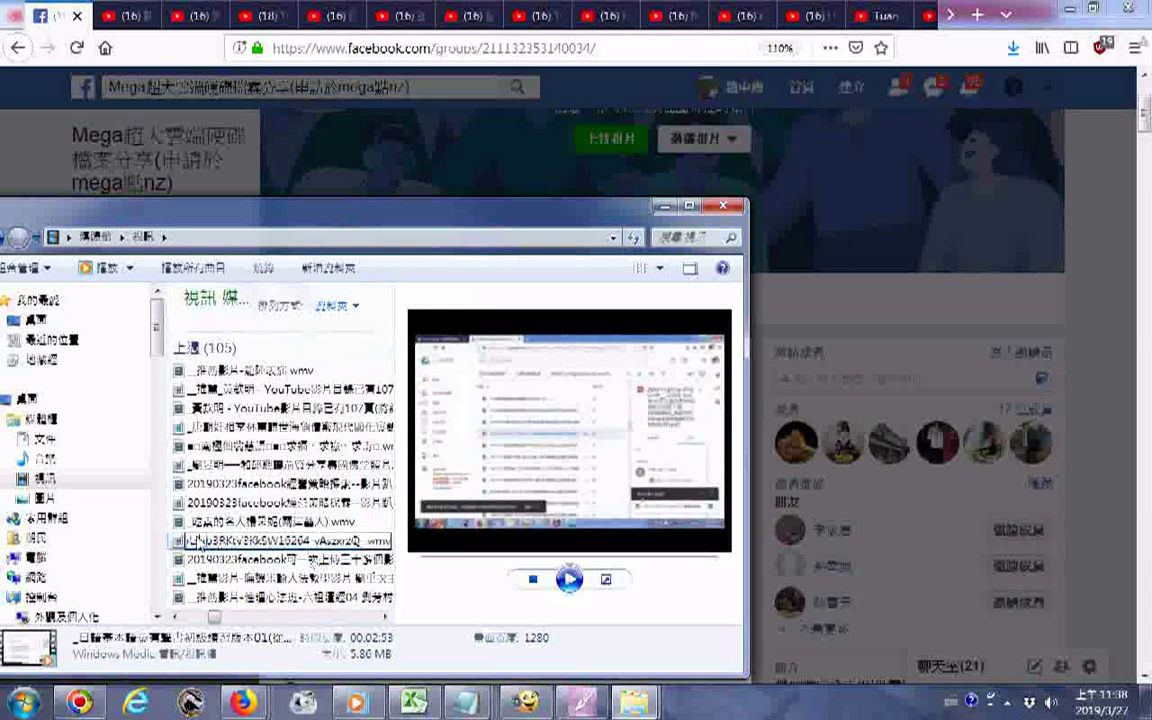
key(ctrl+z)
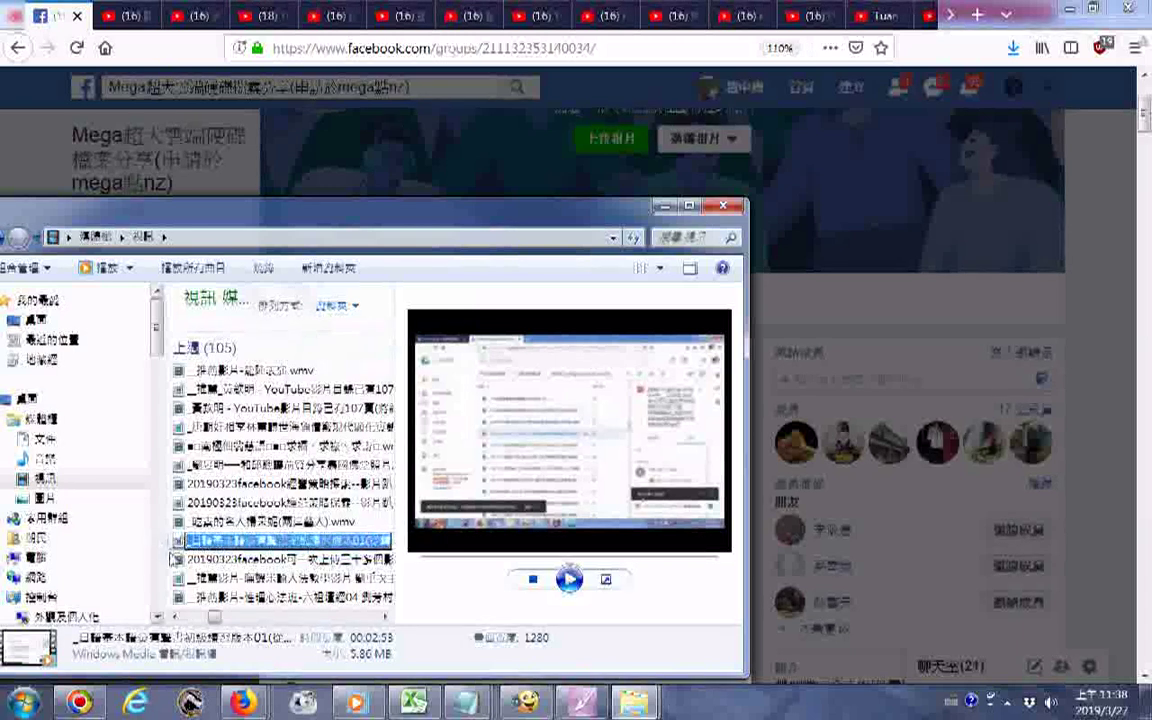
Find the 日語基本語彙有聲書初級練習版本01 video again in the 視訊 library, preview it up to near its end, and minimize the window
click(298, 485)
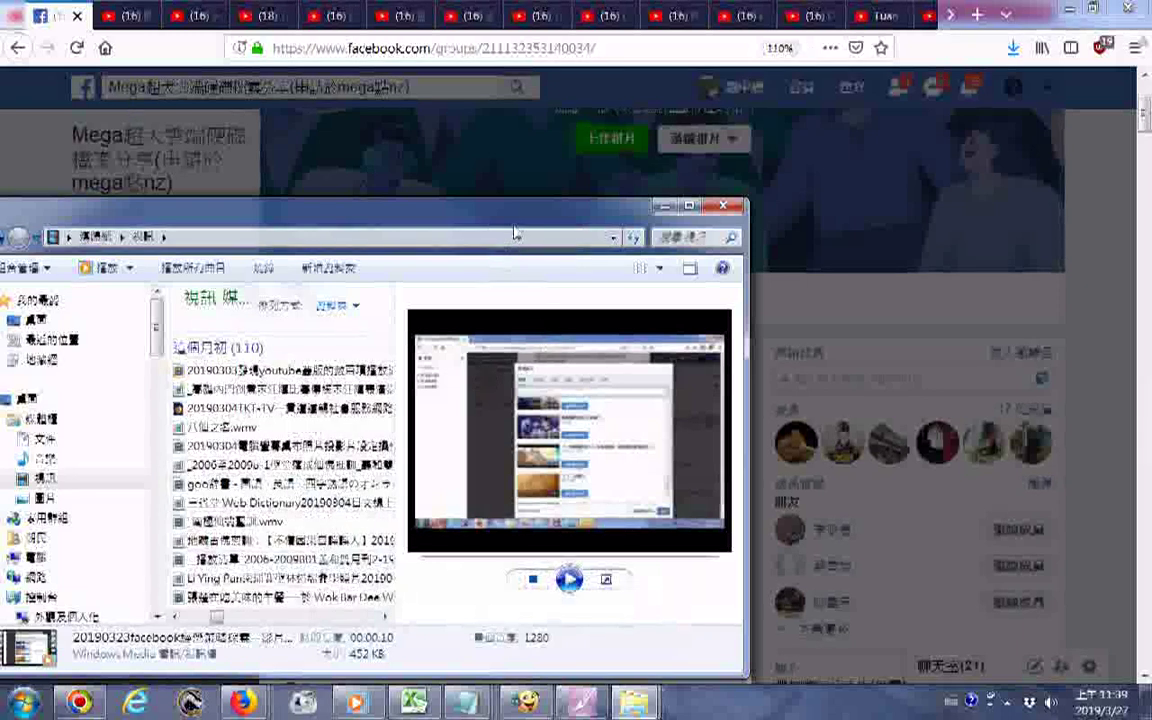
drag(468, 212, 24, 627)
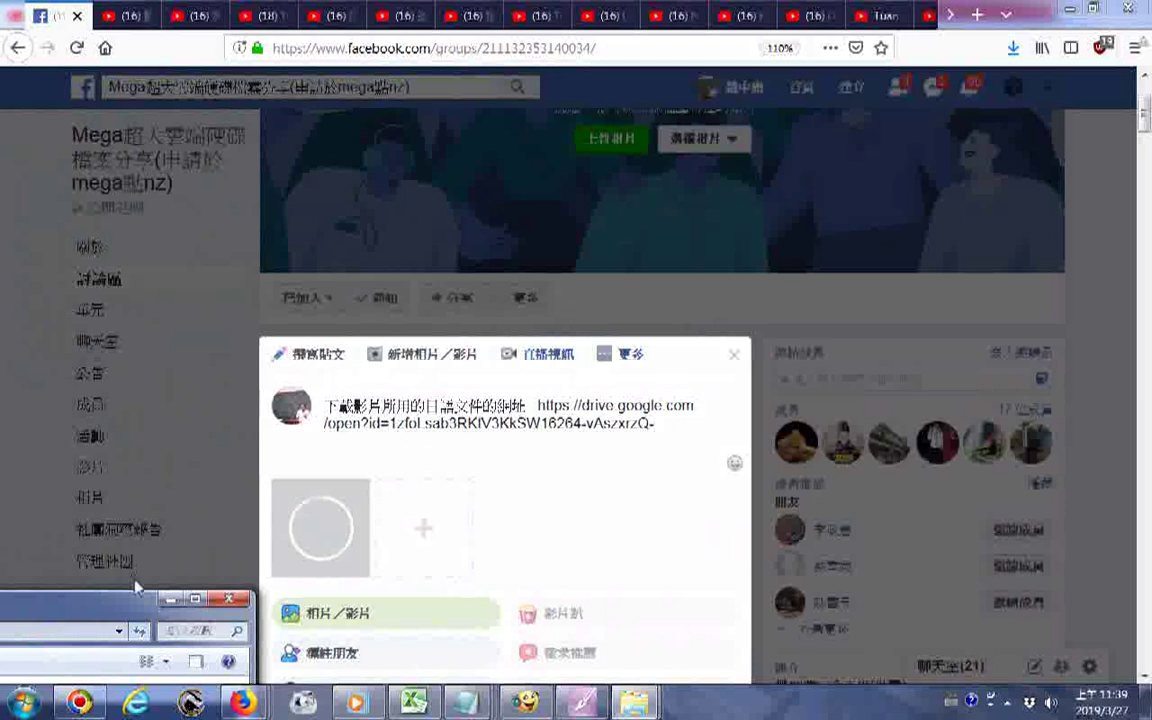
double_click(120, 602)
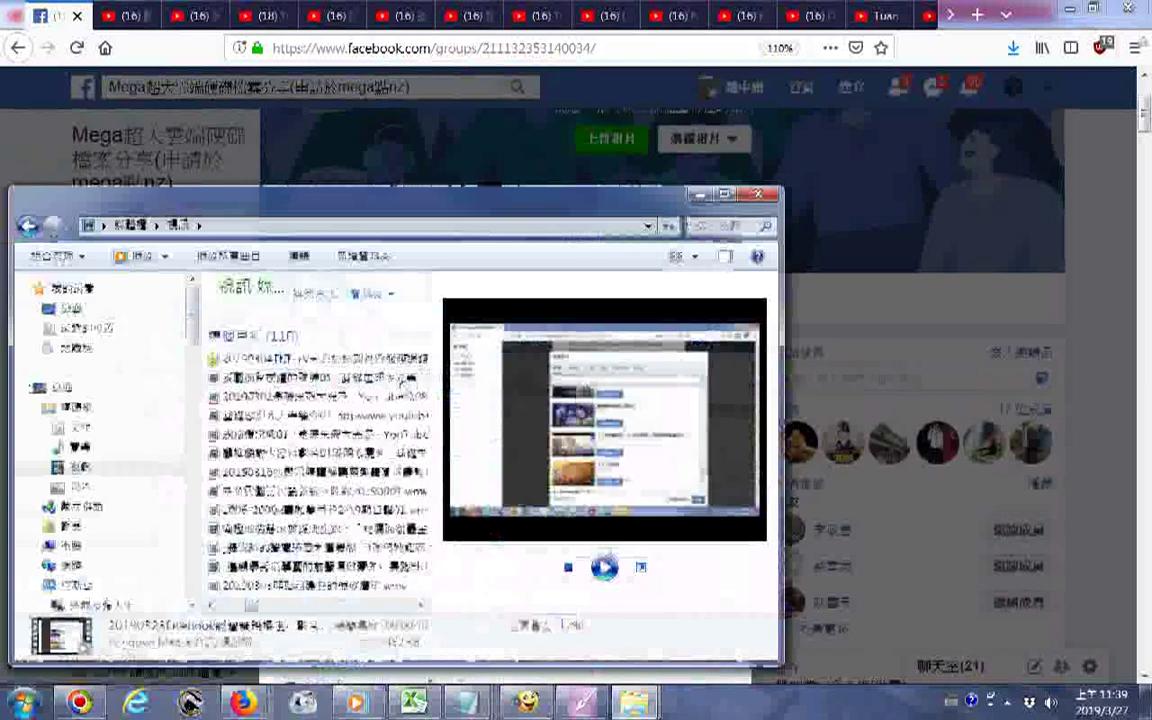
scroll(377, 395, up, 5)
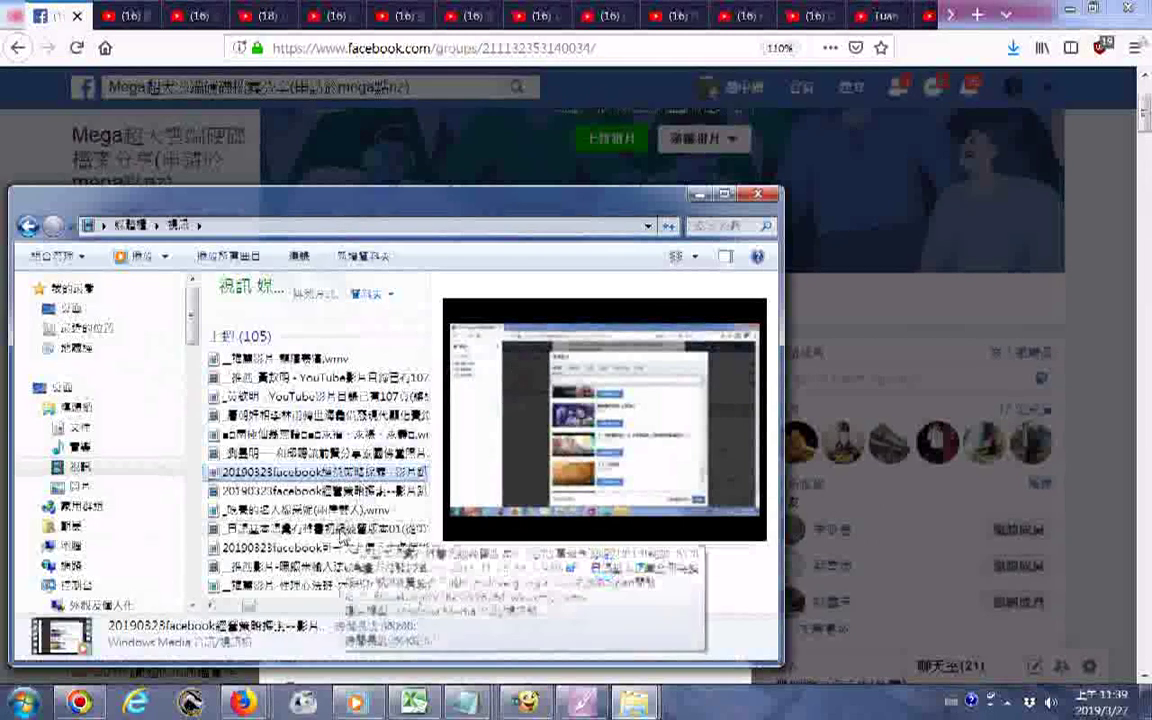
click(315, 528)
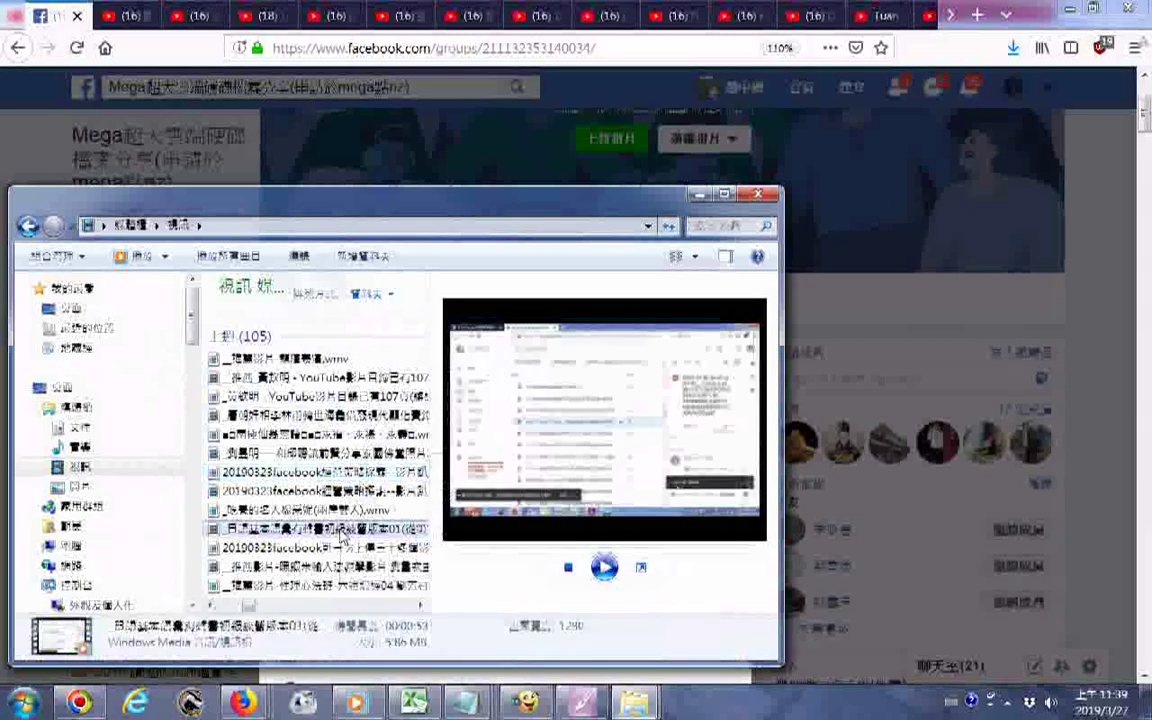
click(603, 568)
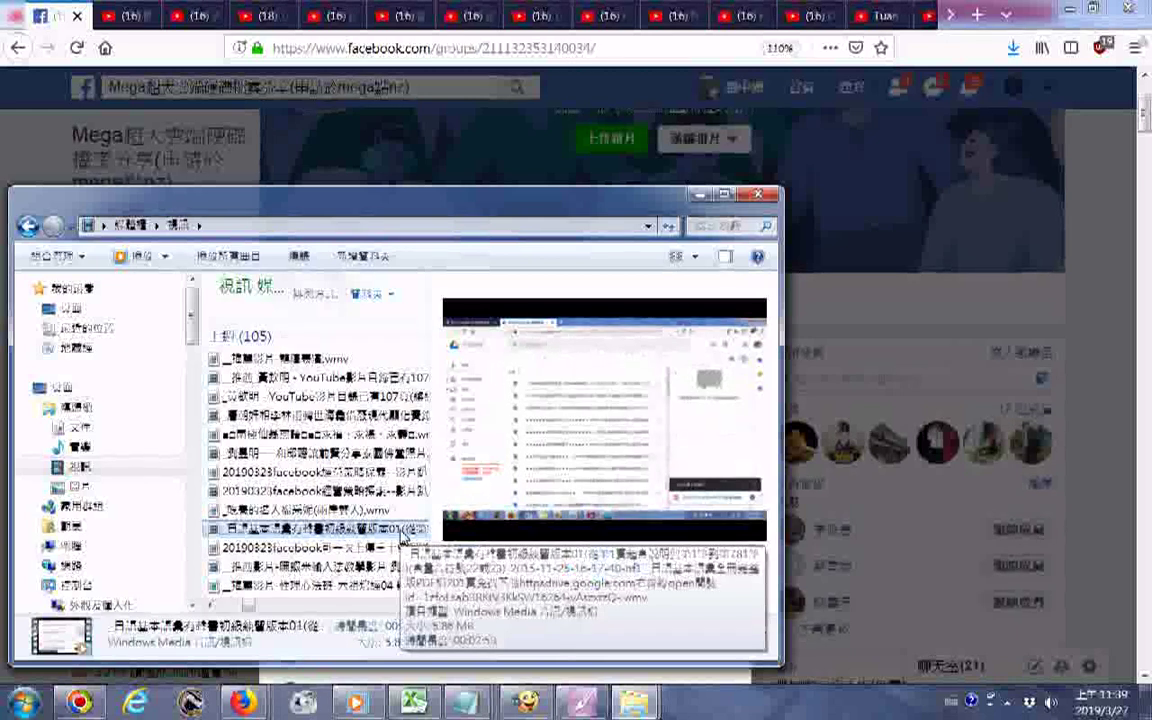
mouse_move(695, 552)
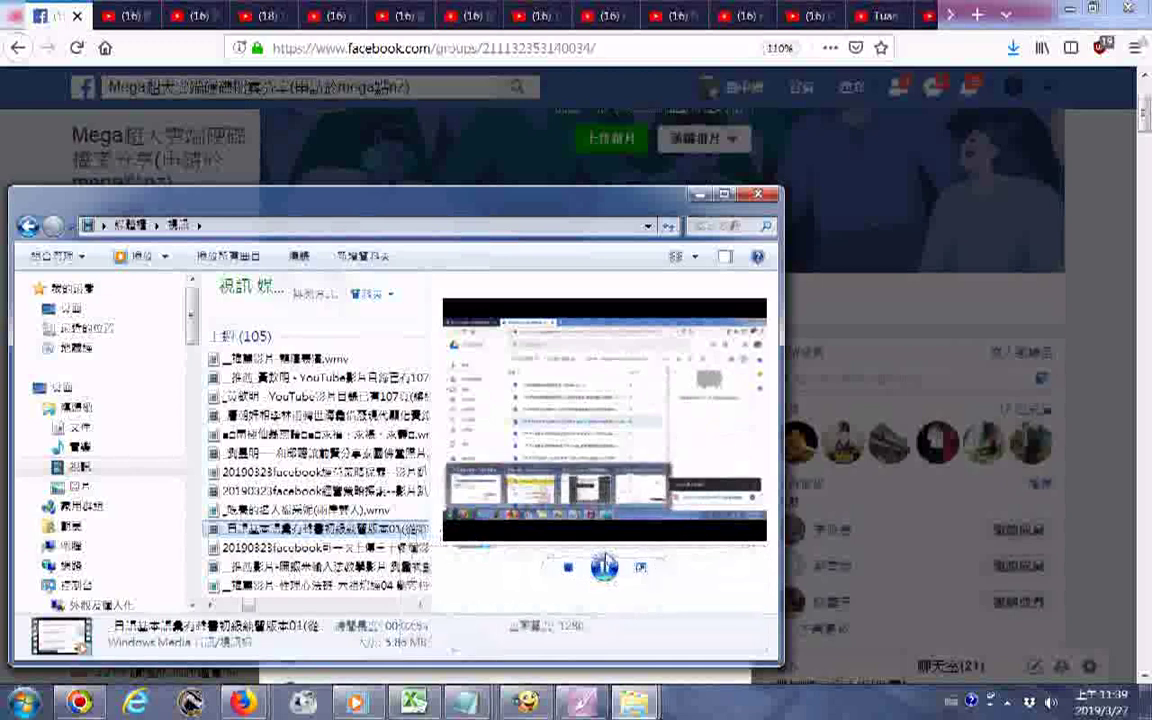
click(691, 546)
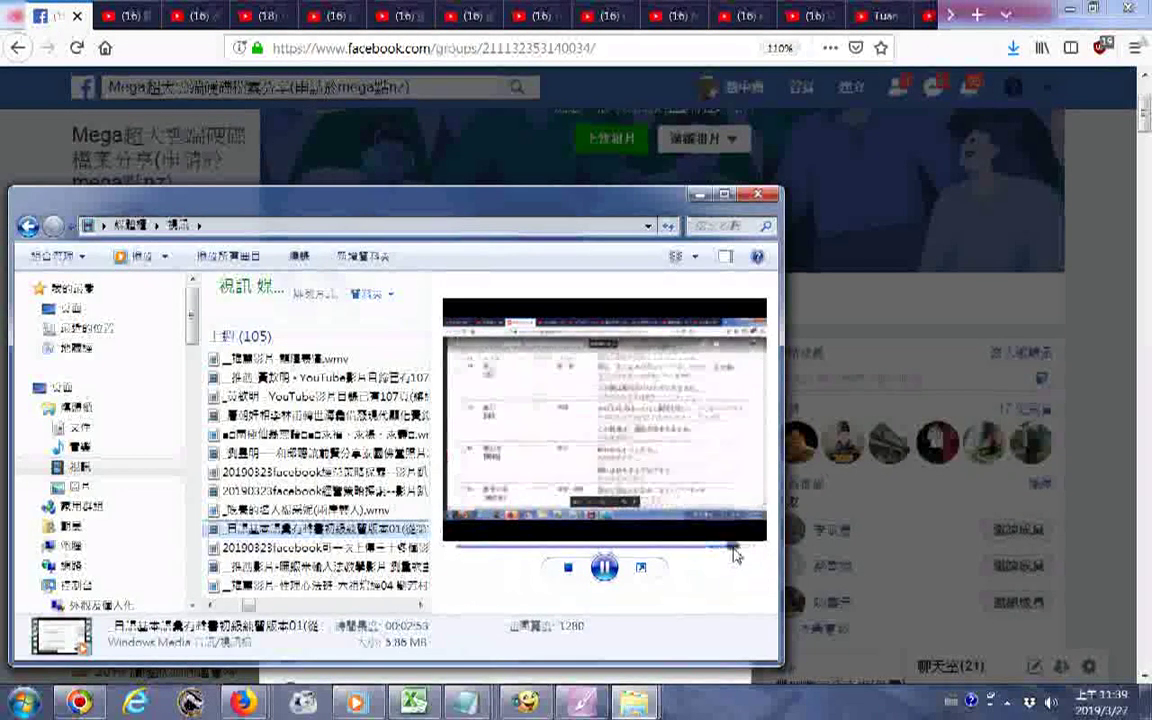
click(699, 194)
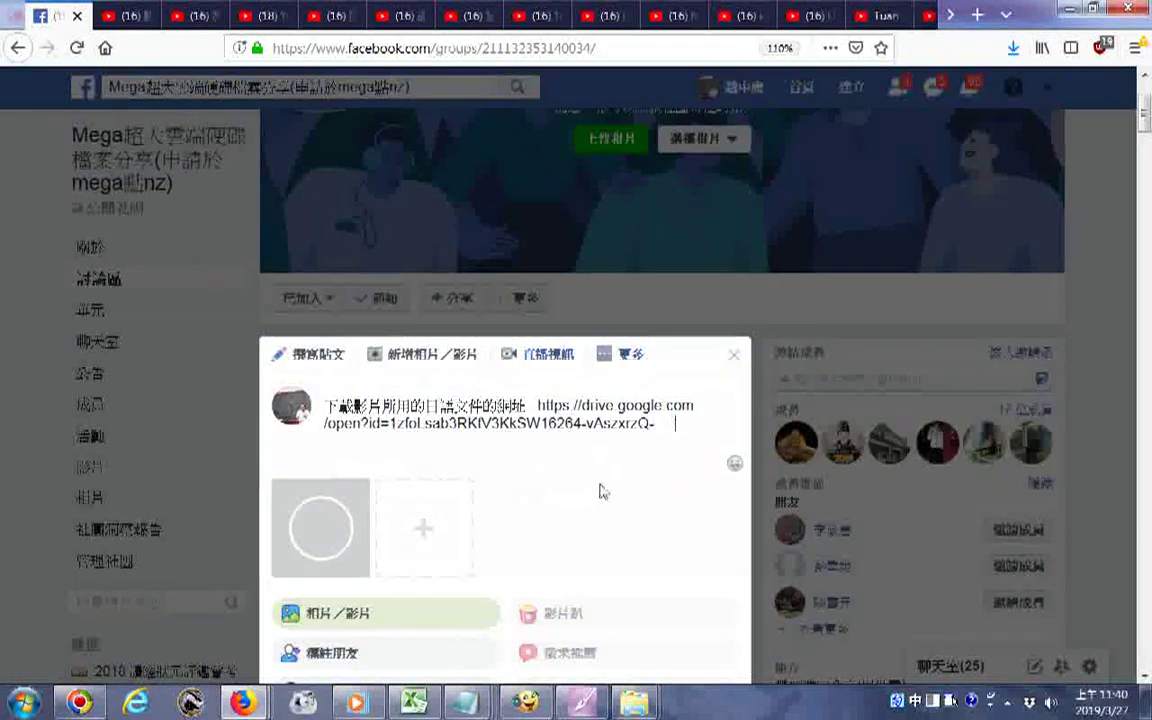
Paste the copied file name on a new line of the group post and delete its part before 日語基本語彙全冊完整版PDF檔201頁免費下載
right_click(673, 437)
click(712, 506)
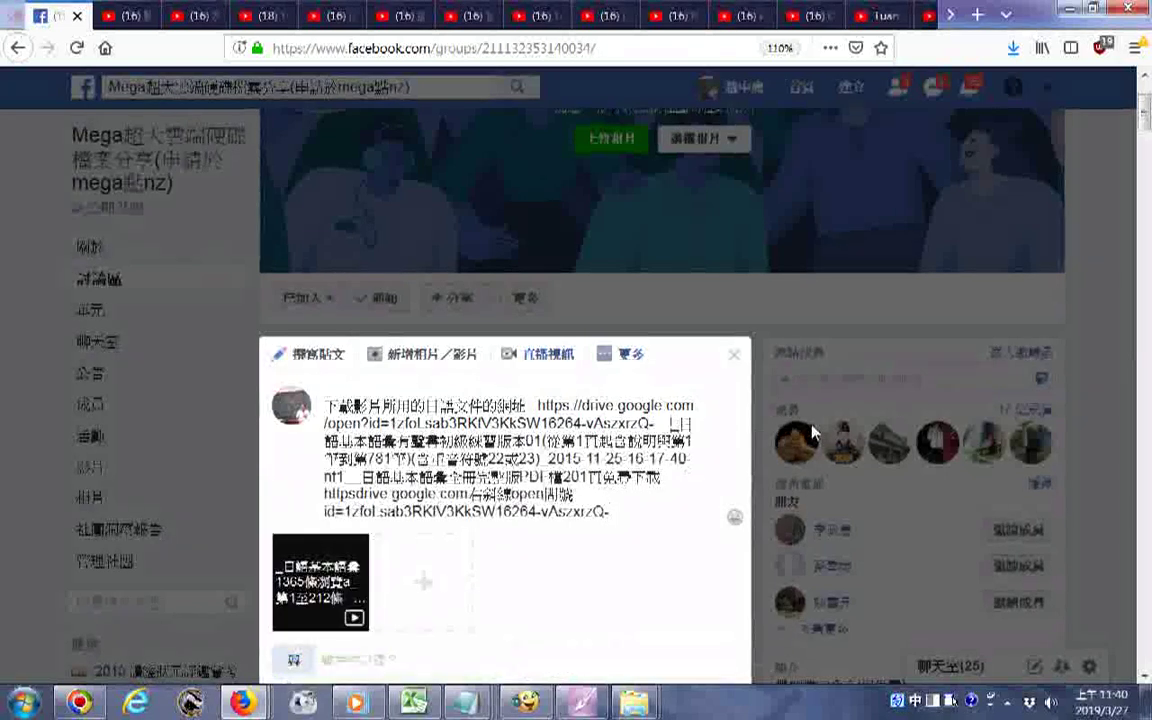
key(Return)
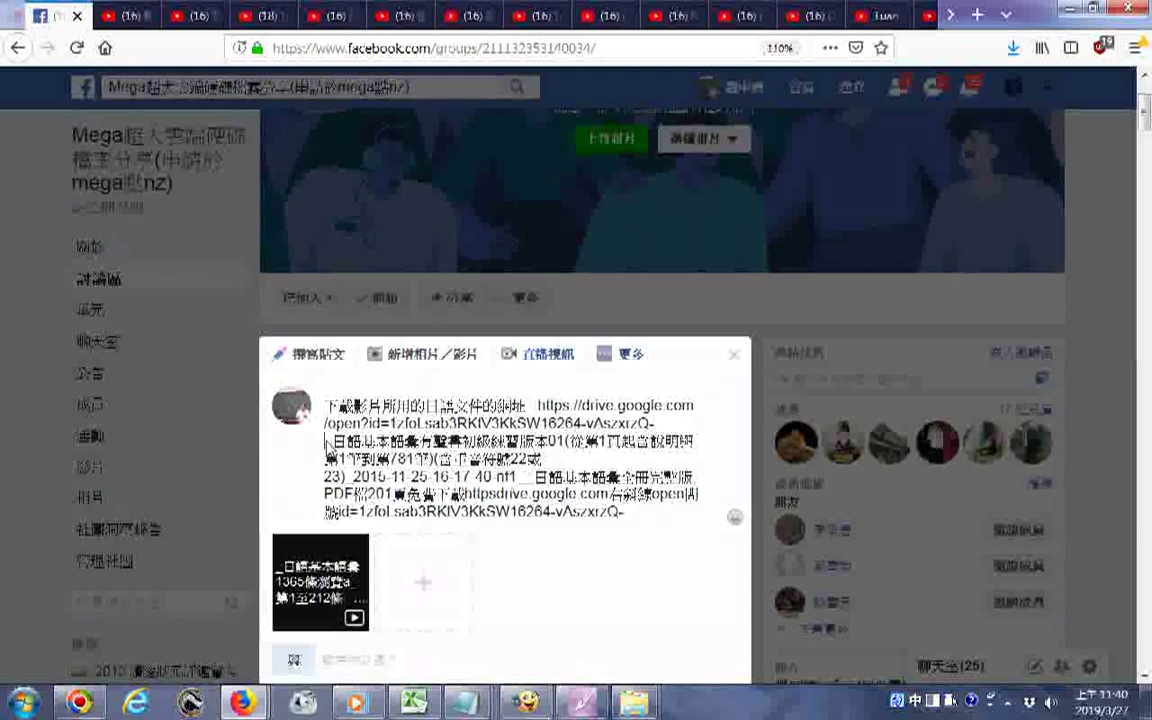
drag(325, 443, 528, 483)
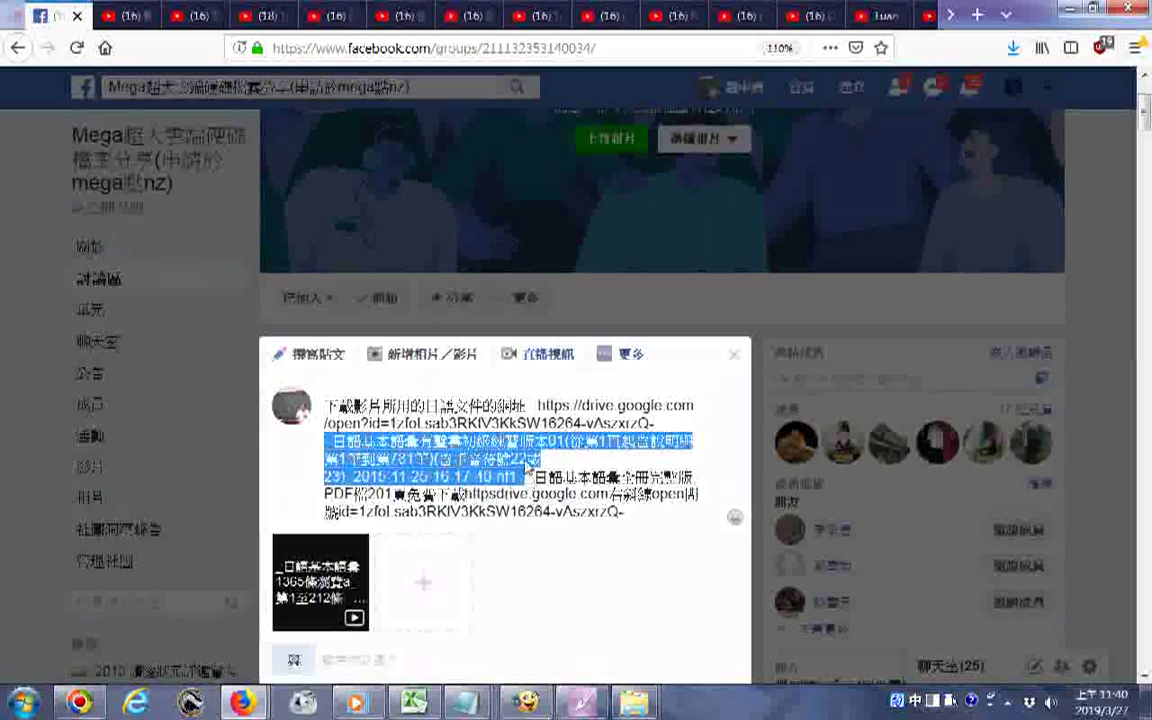
key(BackSpace)
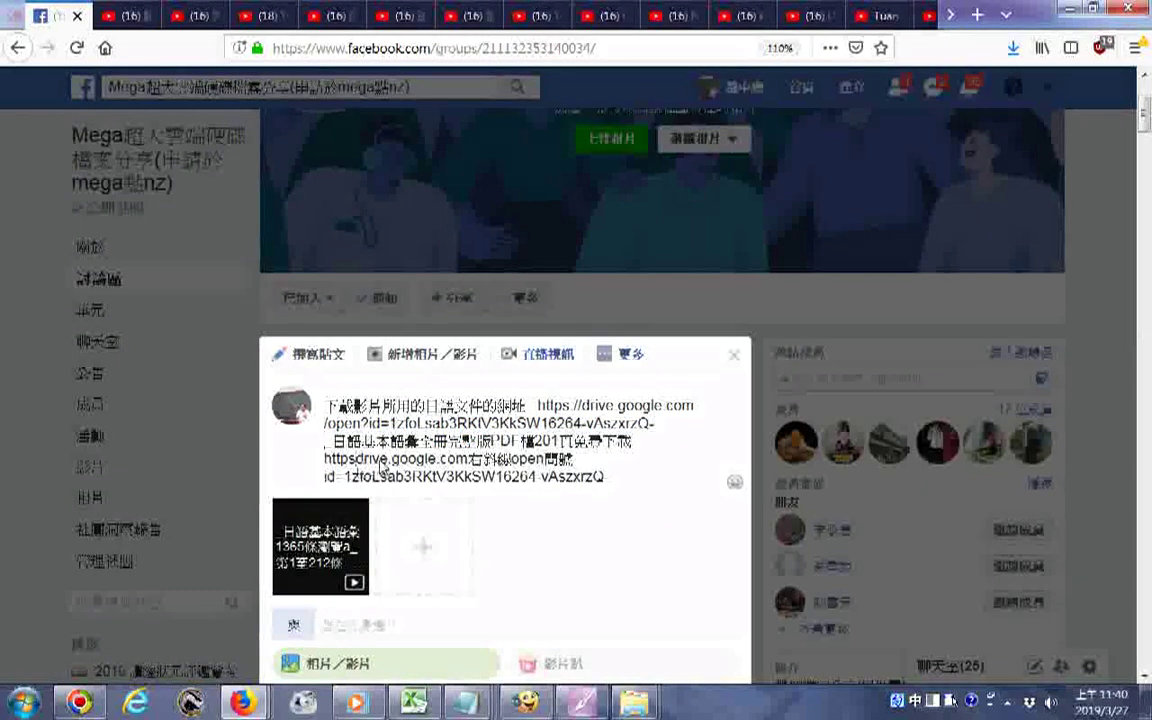
text(://)
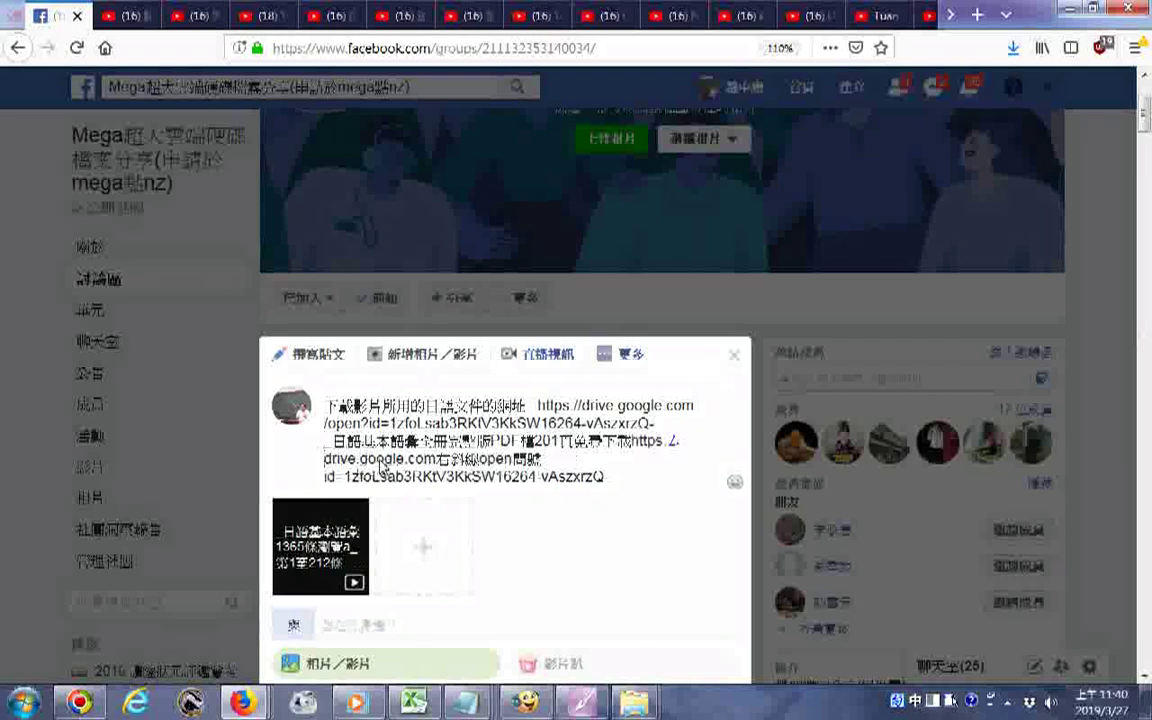
key(shift)
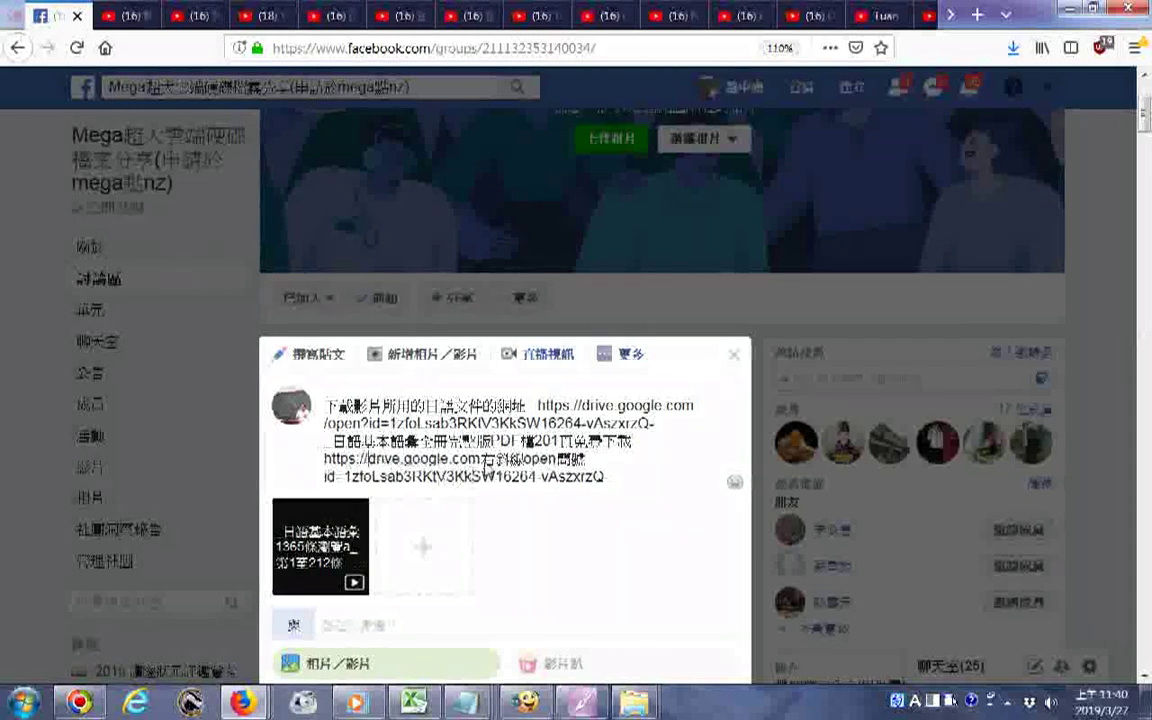
drag(481, 459, 540, 460)
key(BackSpace)
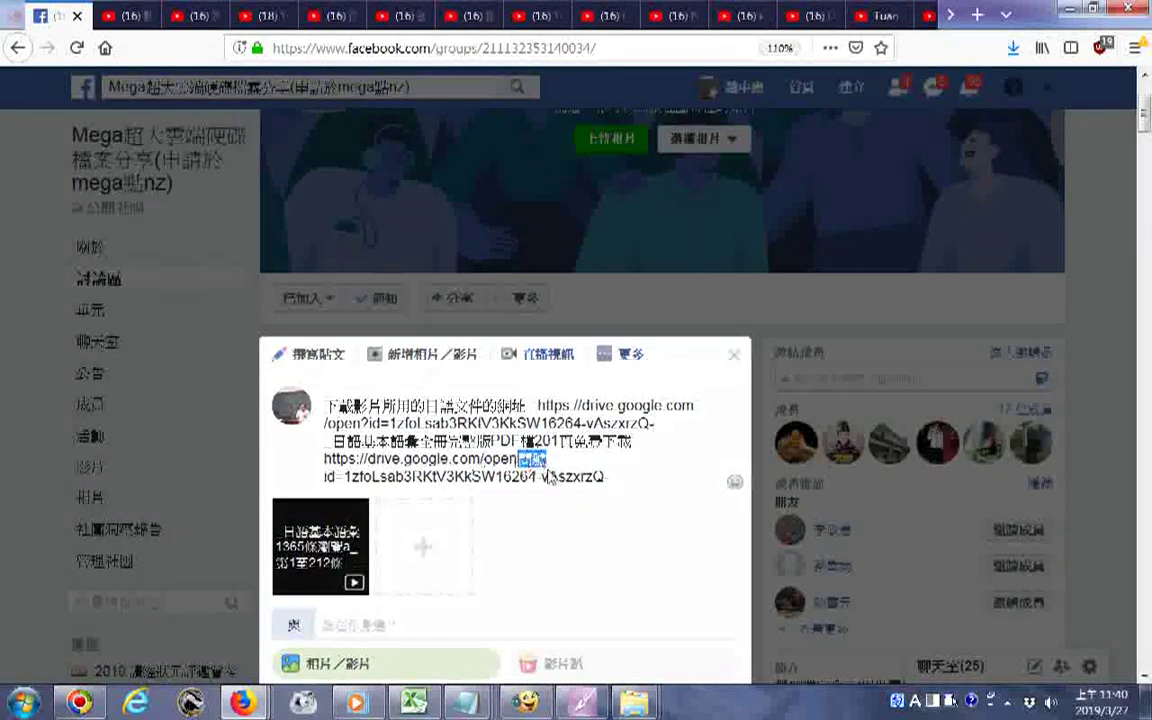
key(BackSpace)
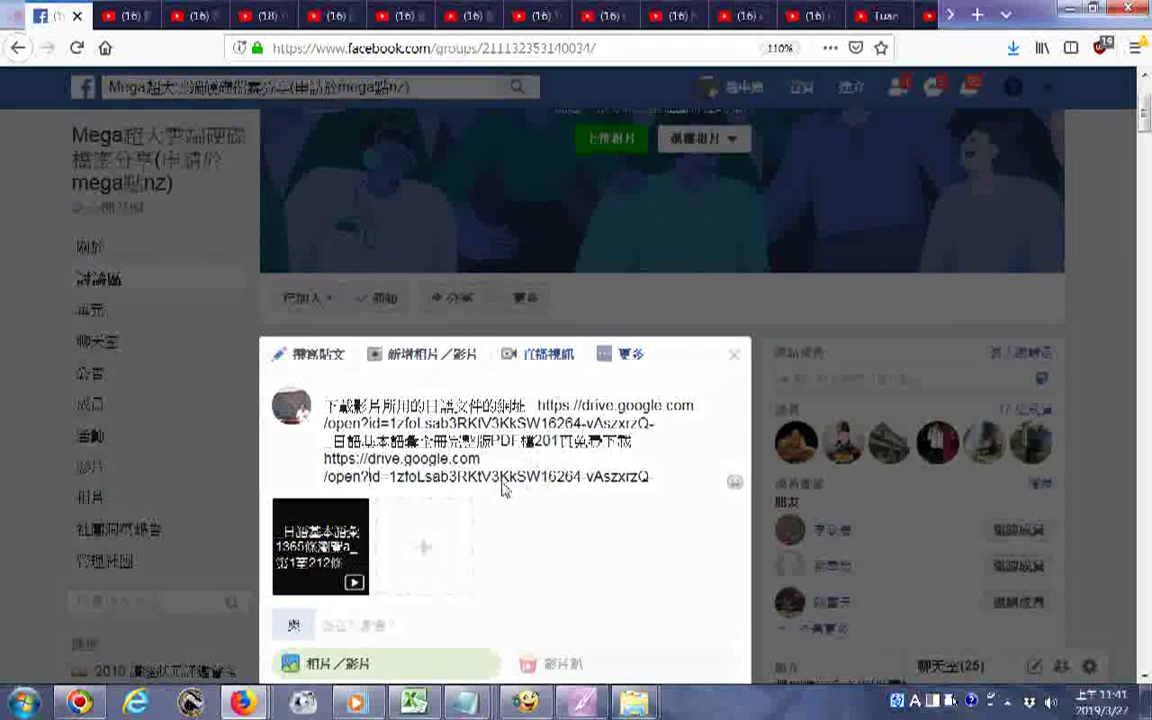
scroll(503, 487, down, 2)
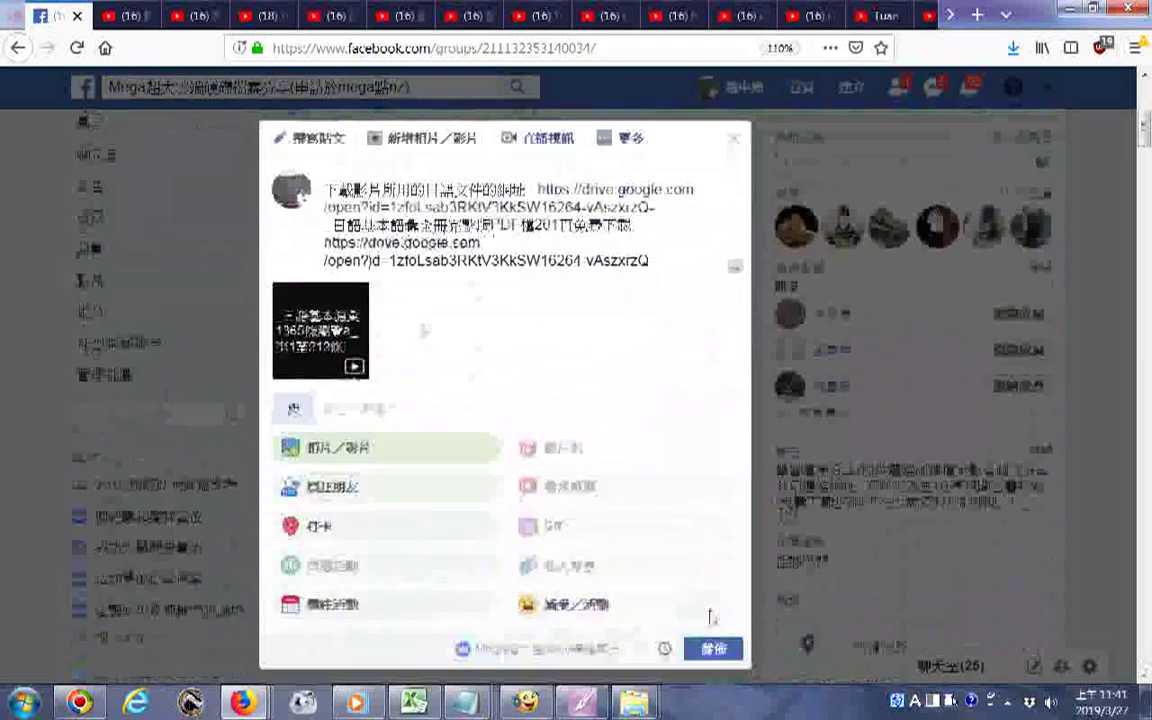
click(713, 649)
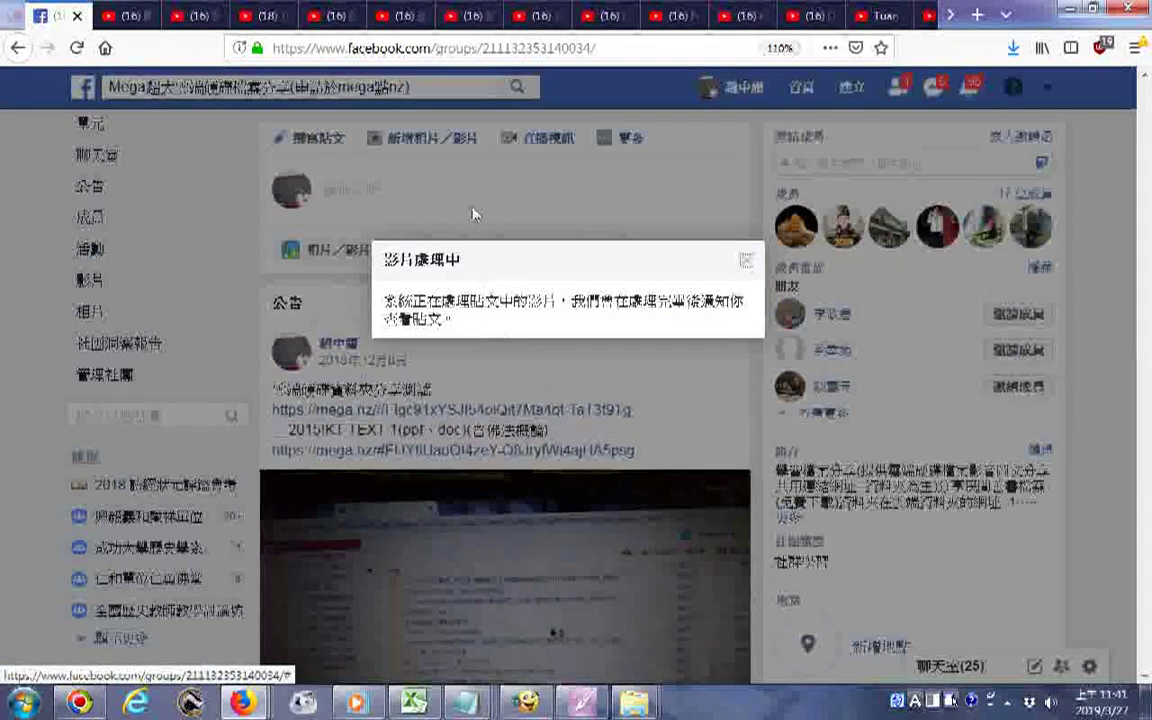
Switch to the phone's Camera folder window and permanently delete the selected files
right_click(633, 703)
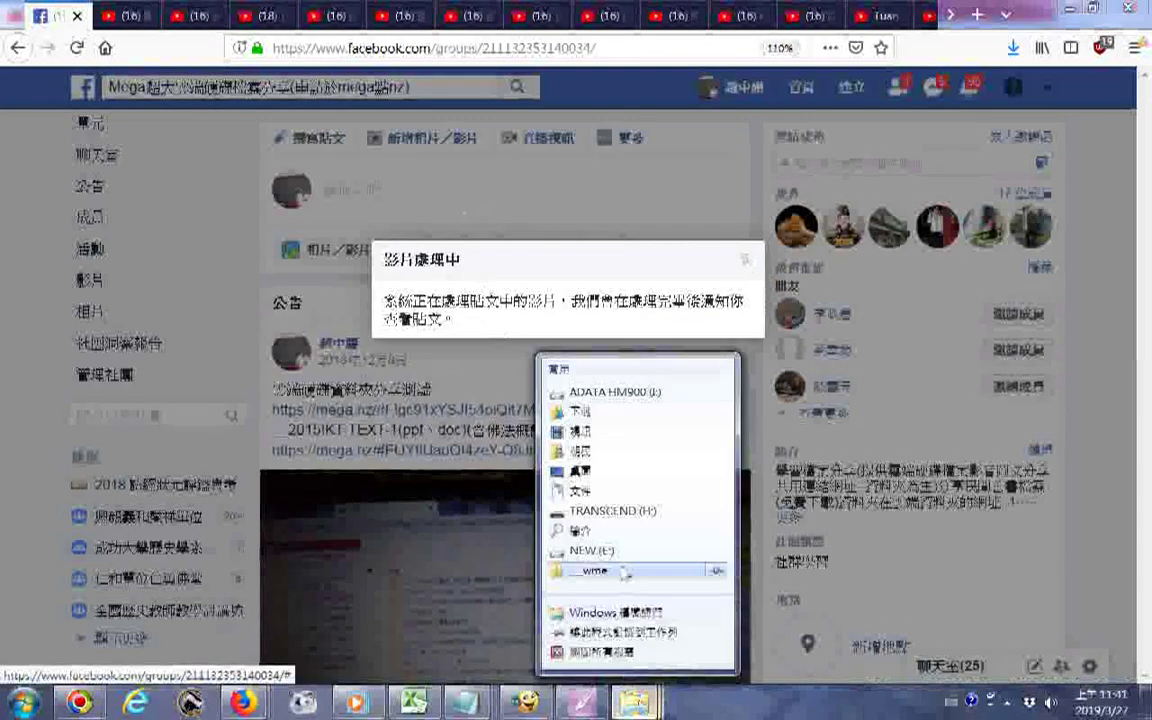
click(633, 703)
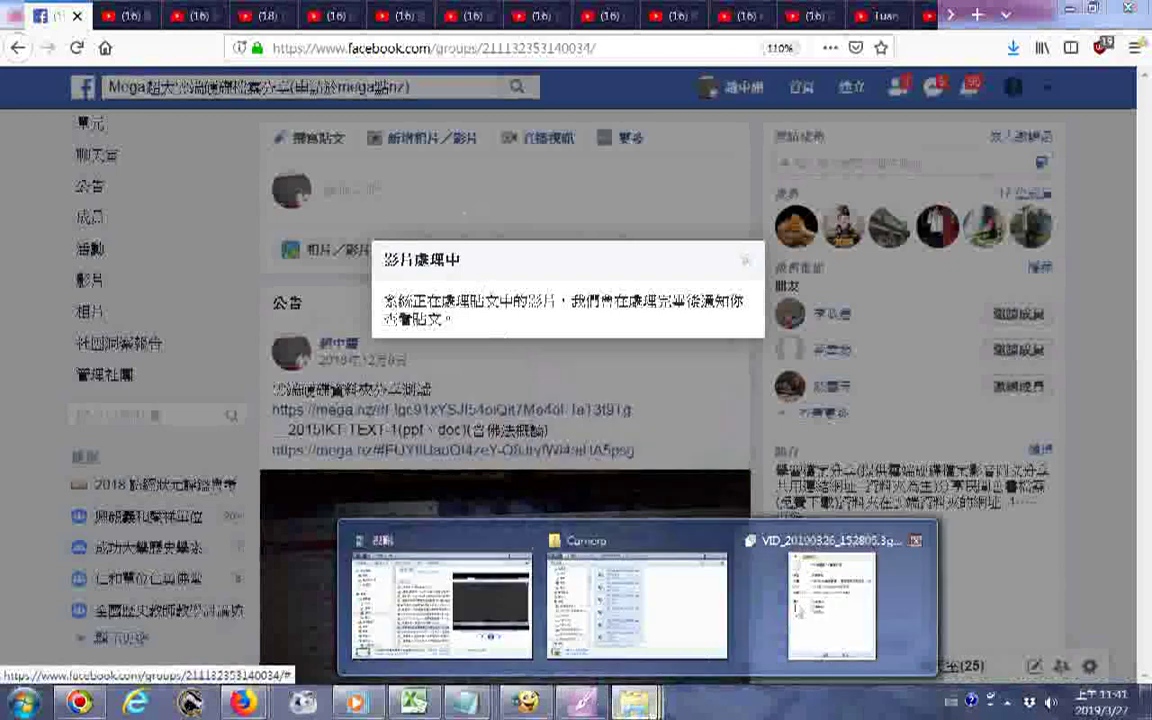
click(665, 545)
drag(414, 386, 437, 231)
right_click(373, 265)
click(476, 383)
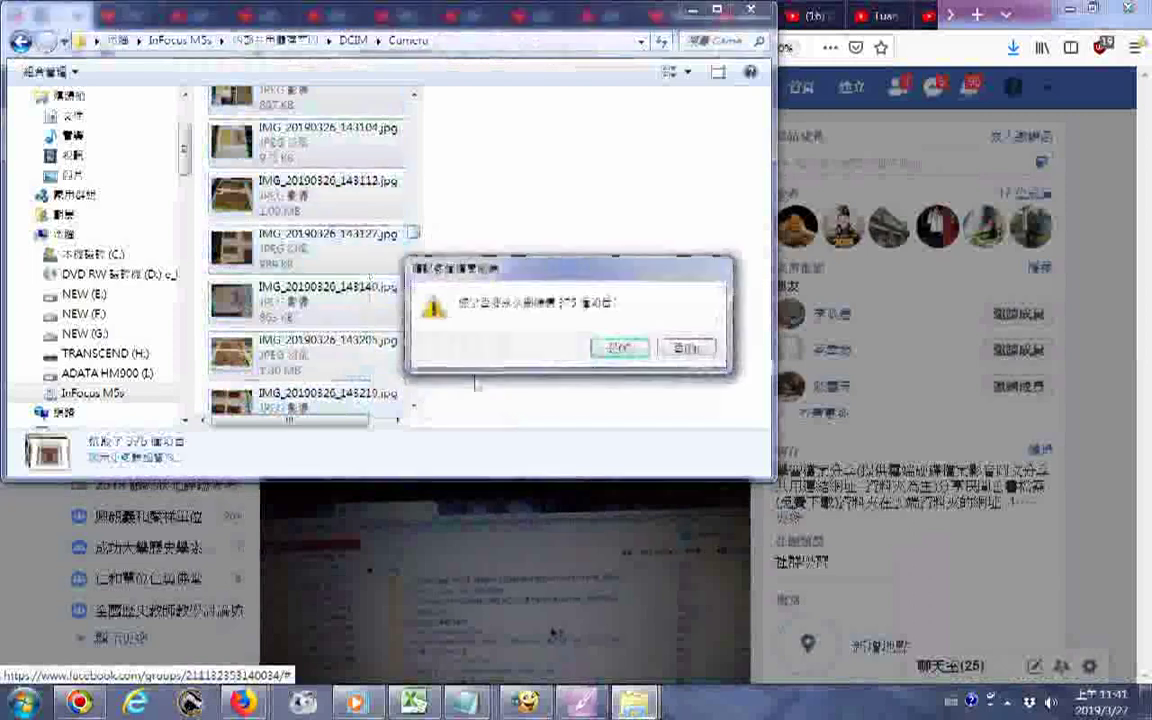
click(619, 347)
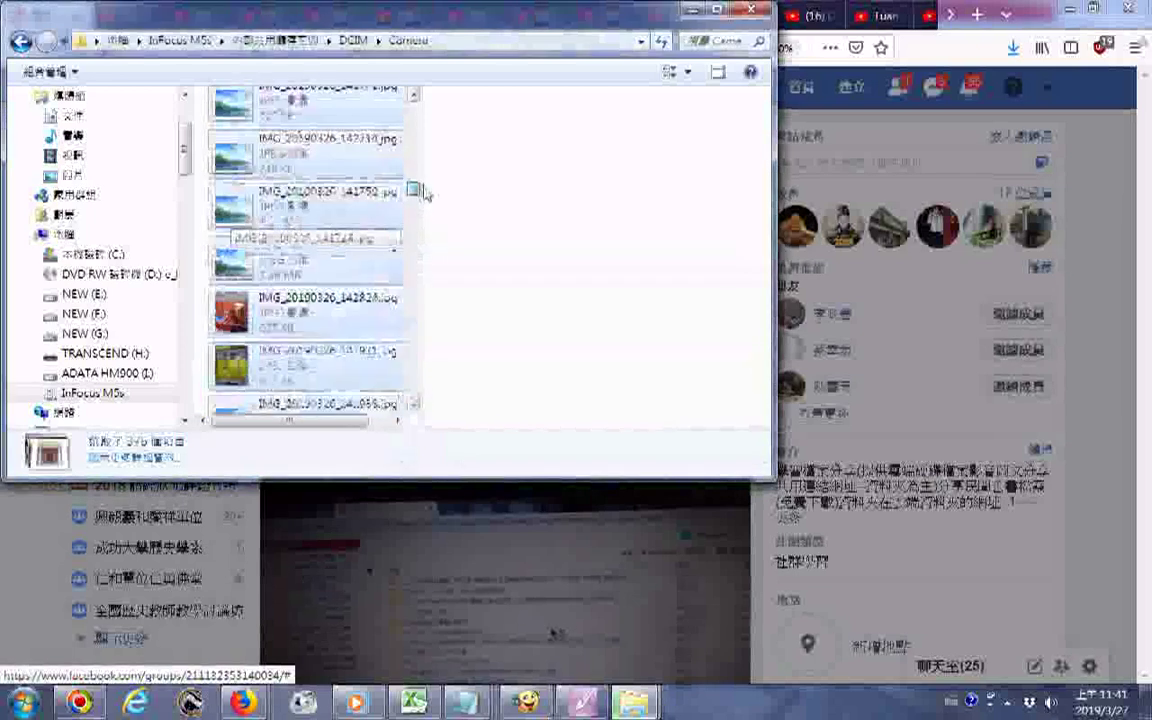
Look through the Camera folder's photos dated 20190321 and 20190326 and clear the file selection
drag(423, 192, 418, 162)
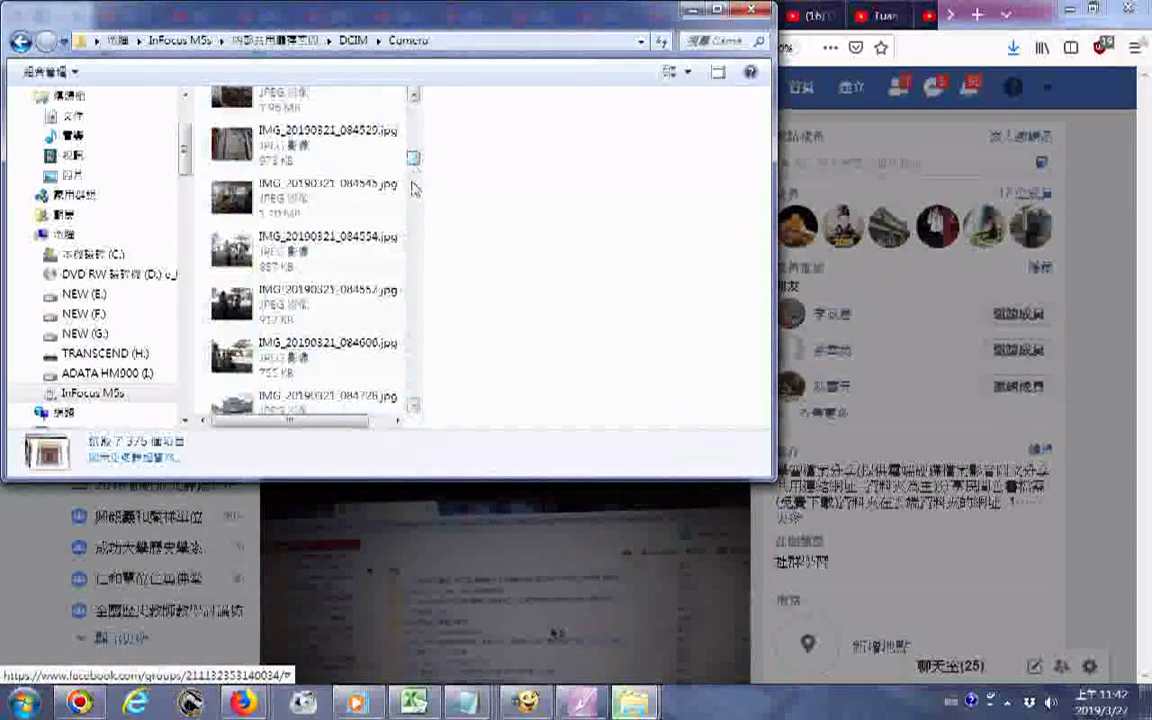
click(415, 188)
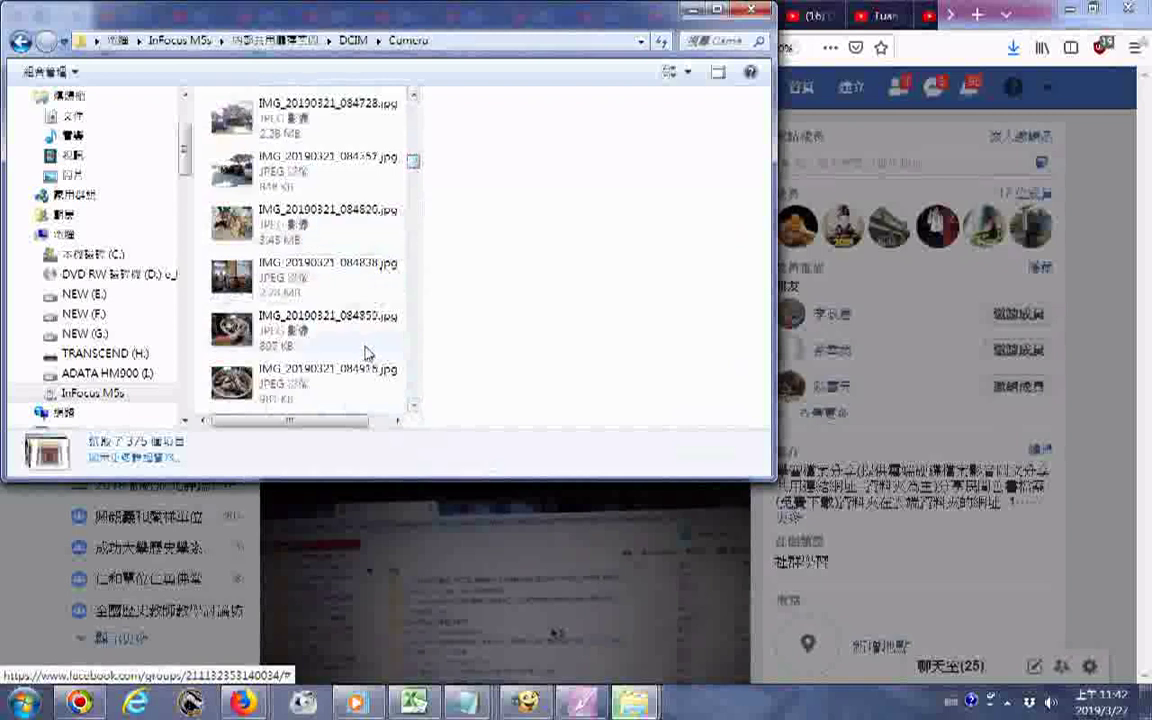
scroll(388, 393, down, 5)
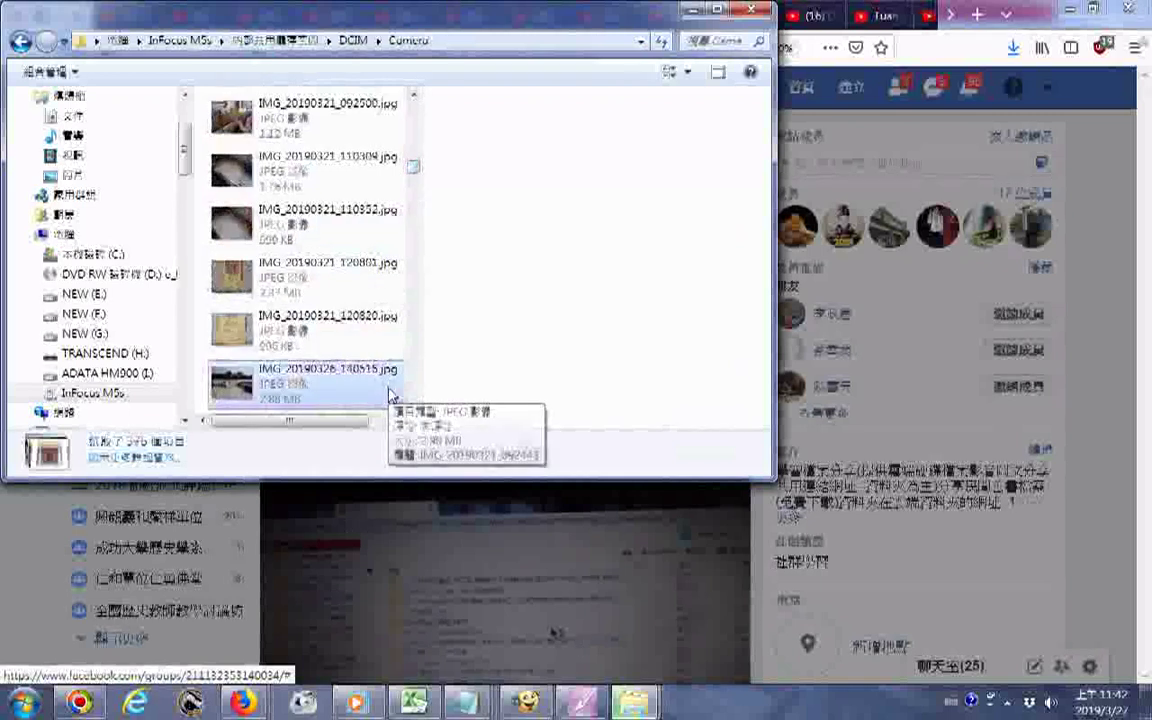
drag(390, 393, 400, 360)
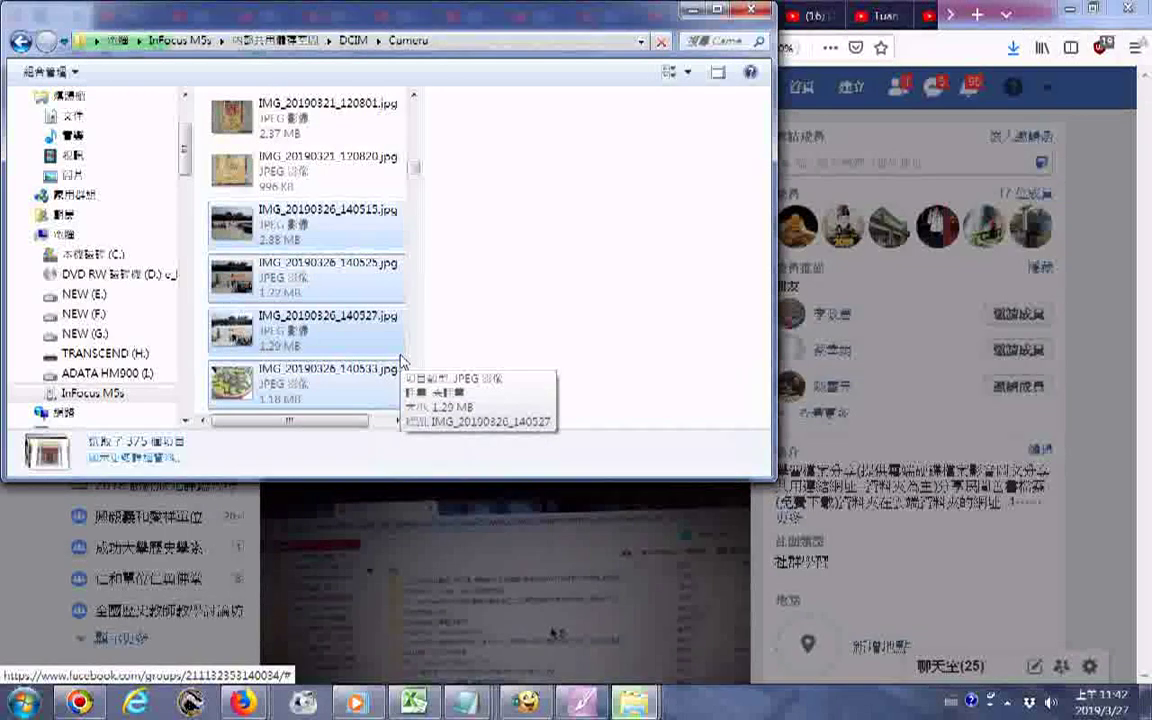
click(400, 360)
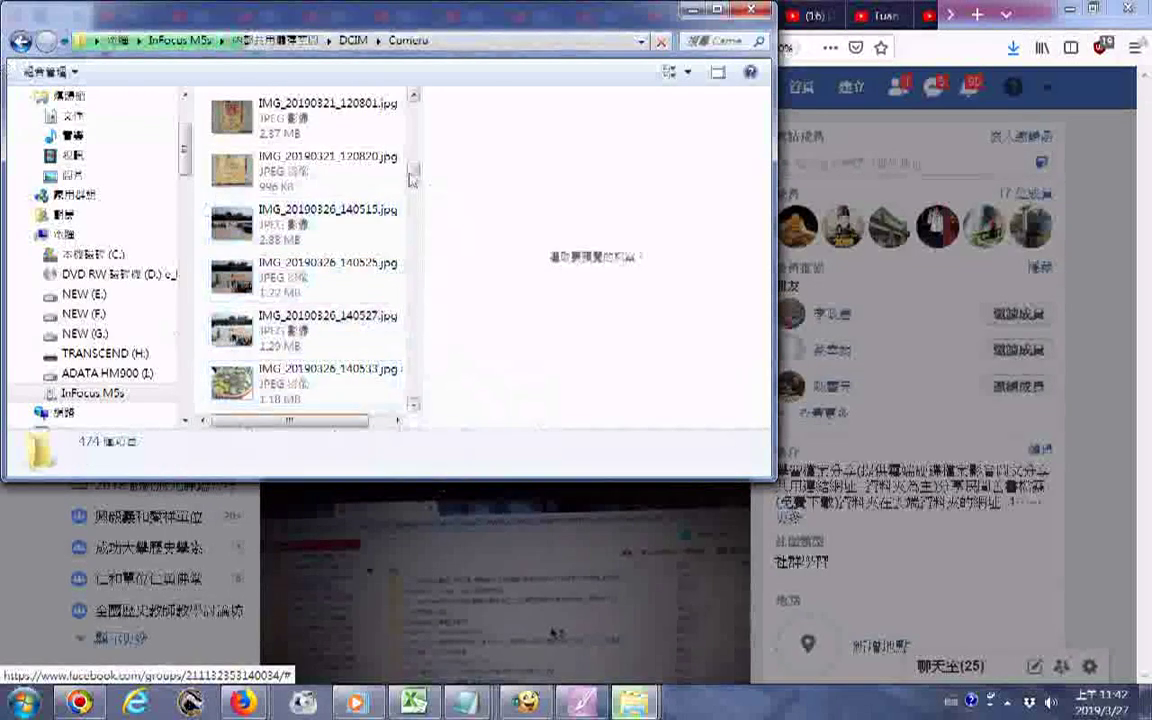
Open the InFocus M5s device from the computer's drive list to check its storage space, and leave that window
click(22, 703)
click(274, 222)
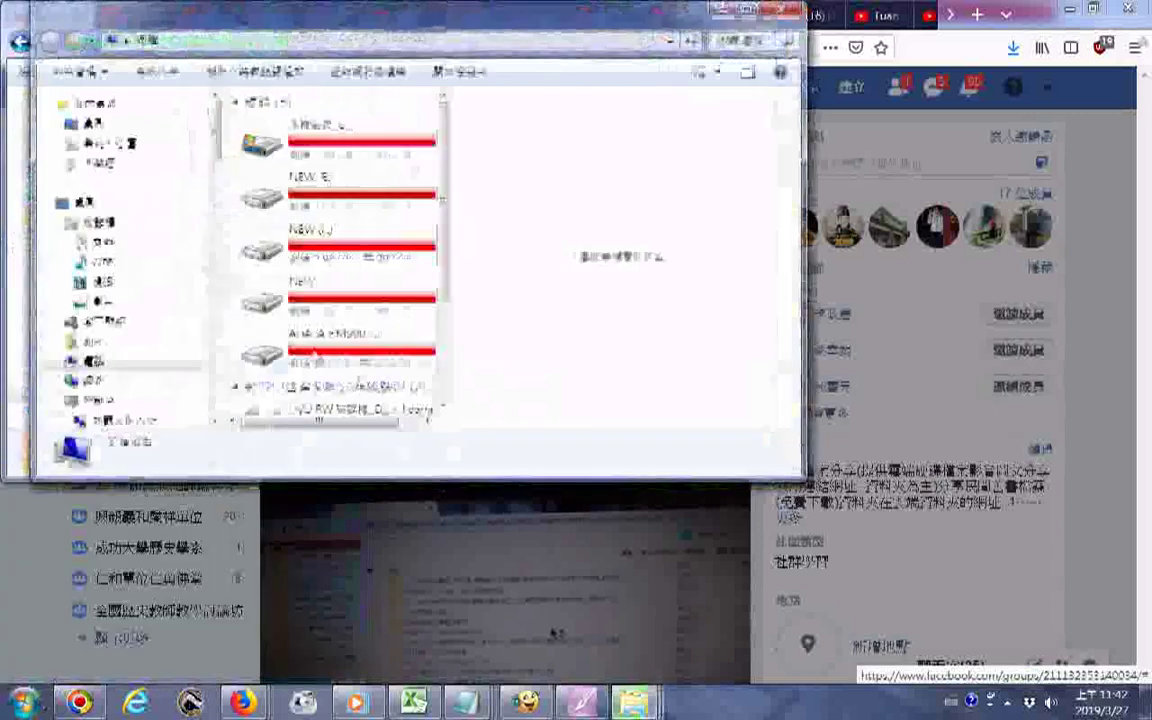
scroll(440, 378, down, 3)
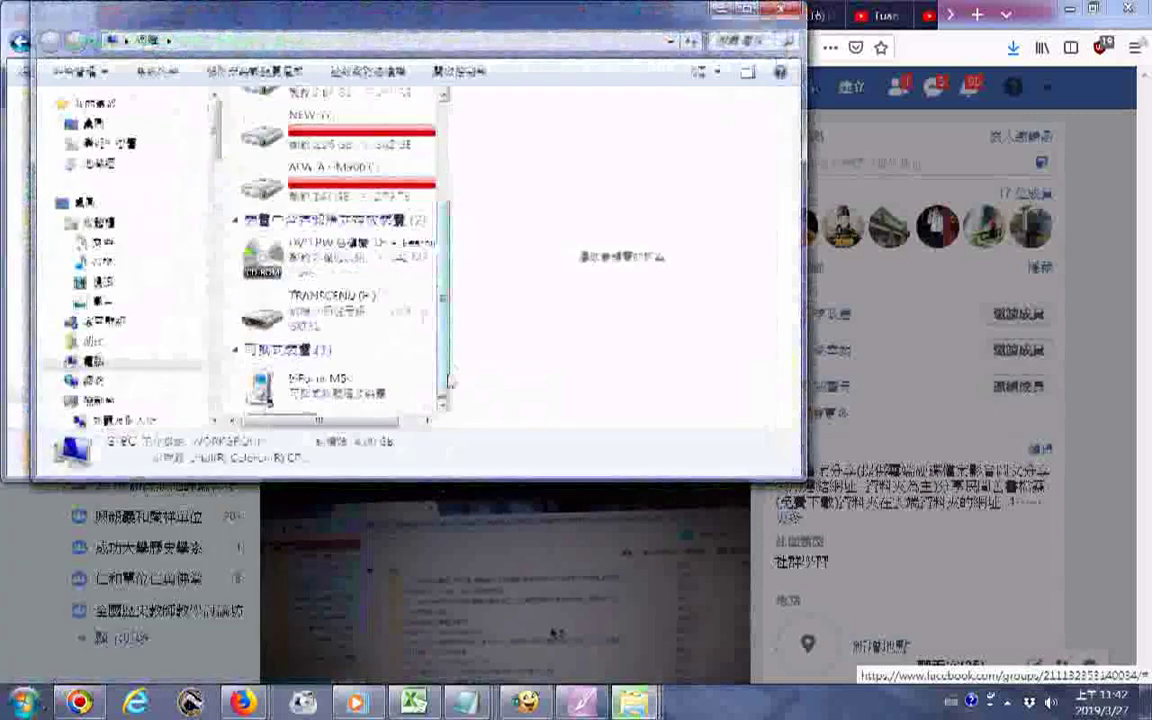
double_click(390, 378)
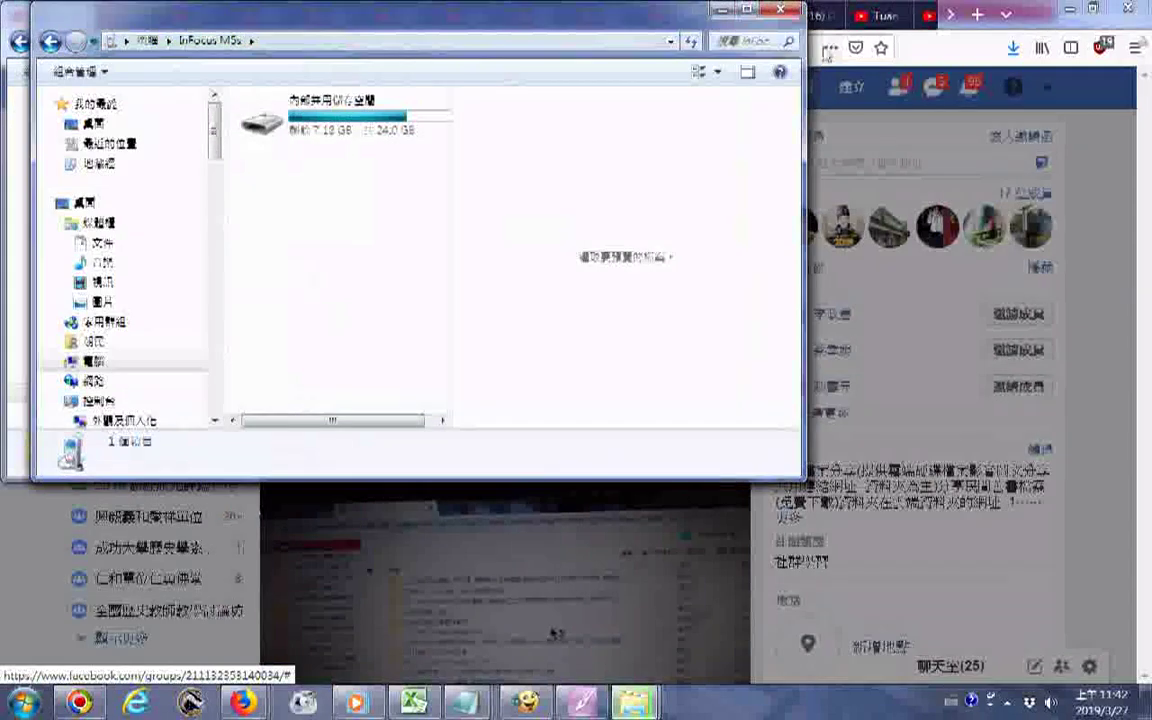
click(717, 9)
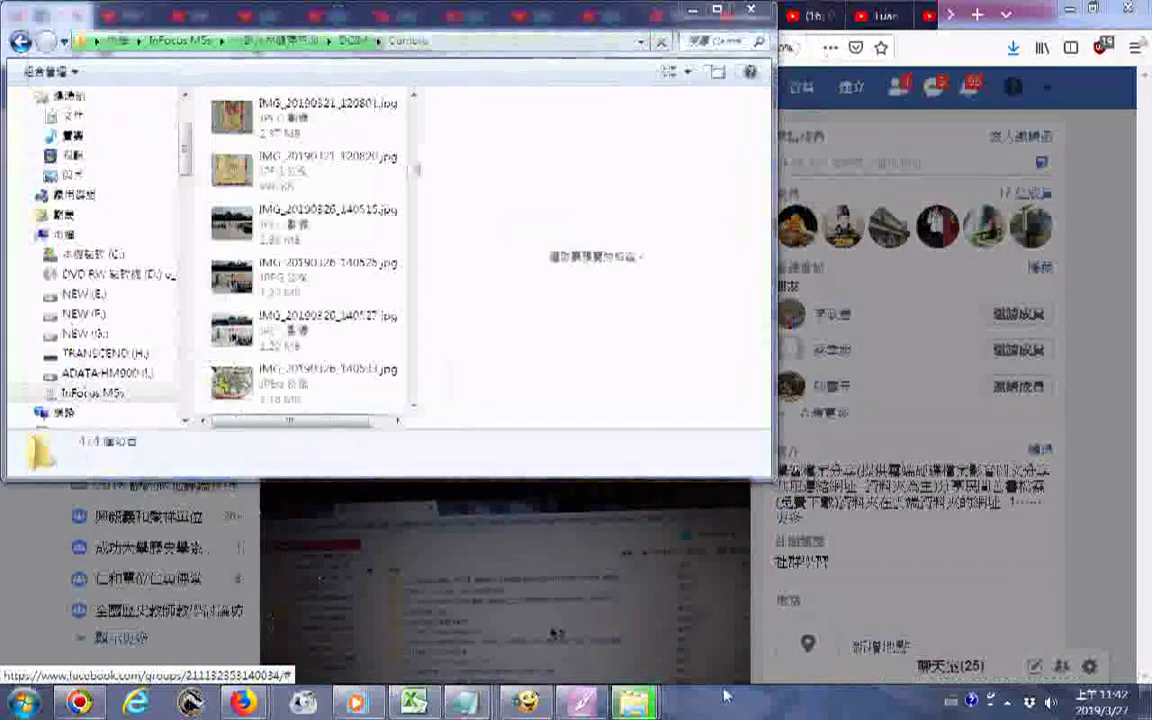
Shut down the computer, dismissing Notepad's save prompt and forcing the programs that are still open to close
mouse_move(413, 700)
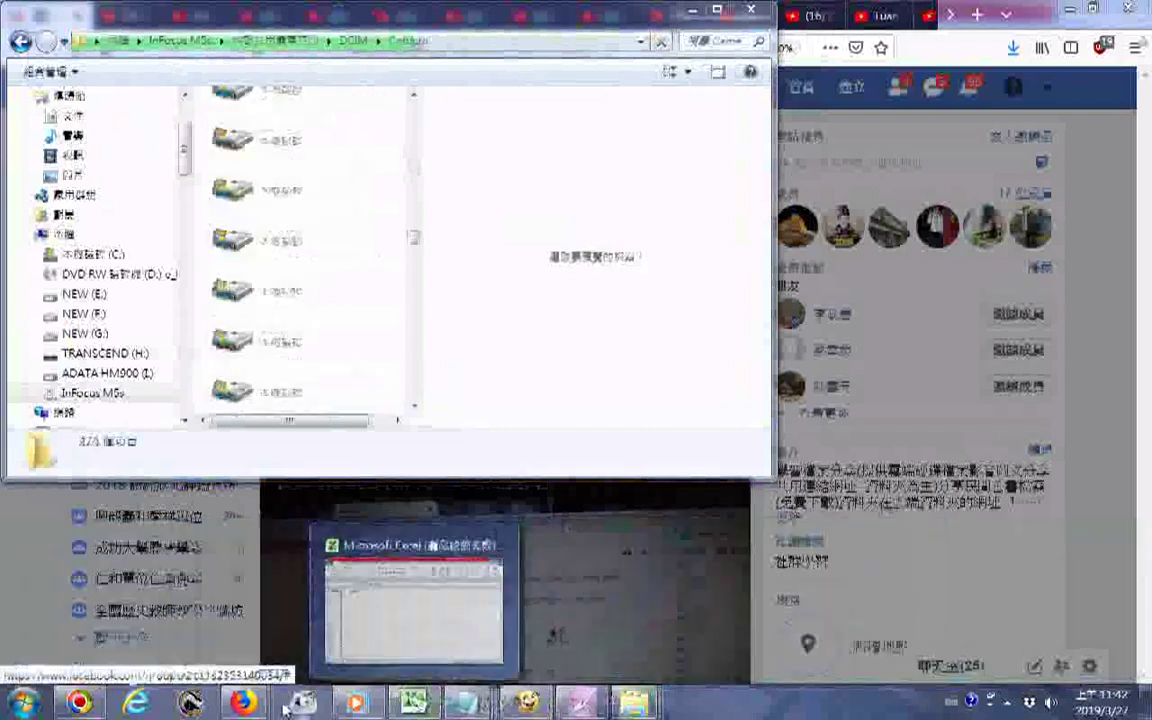
click(22, 703)
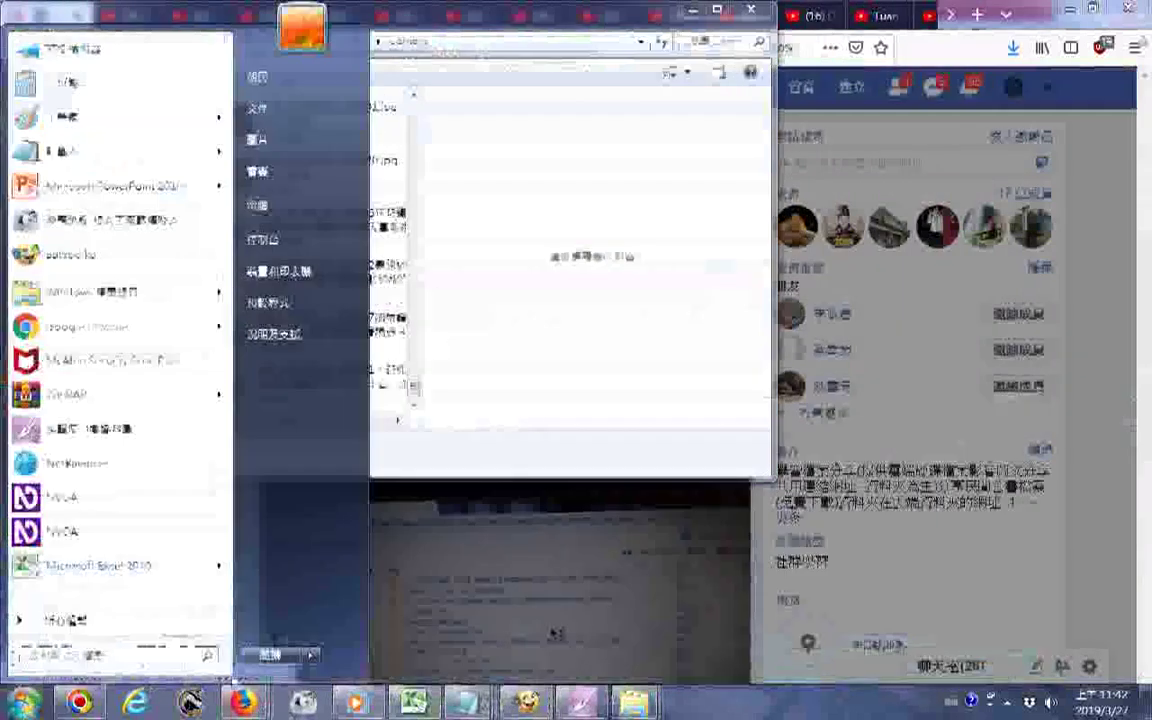
click(270, 654)
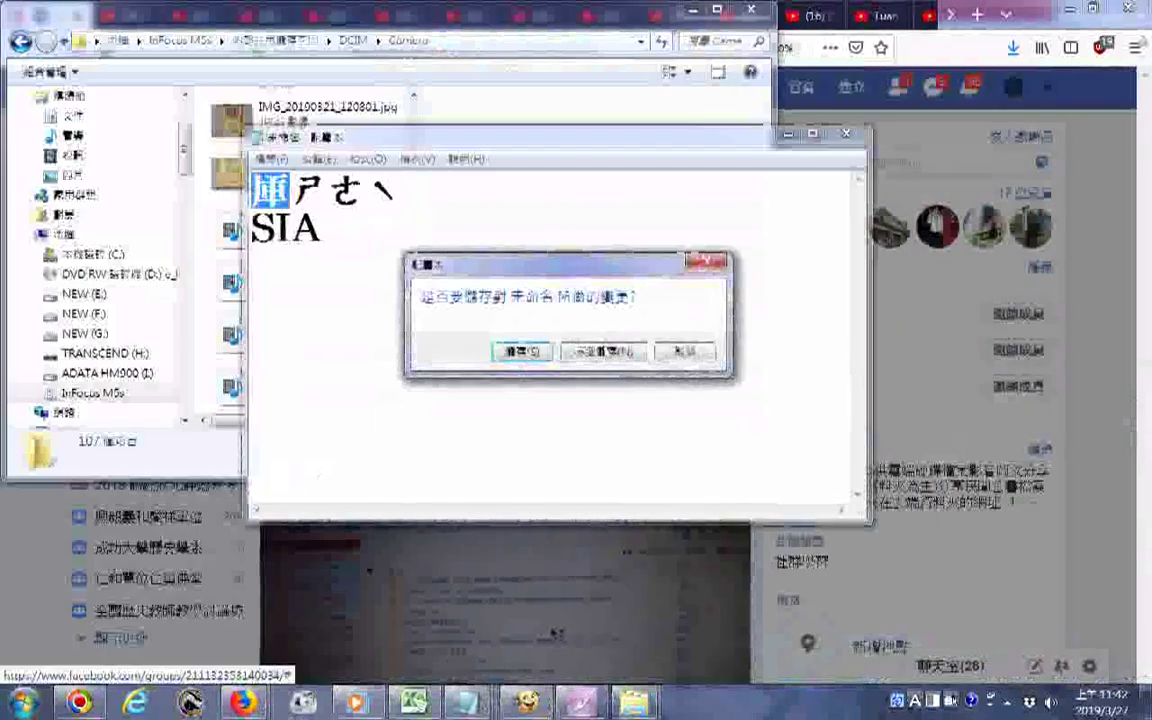
key(Escape)
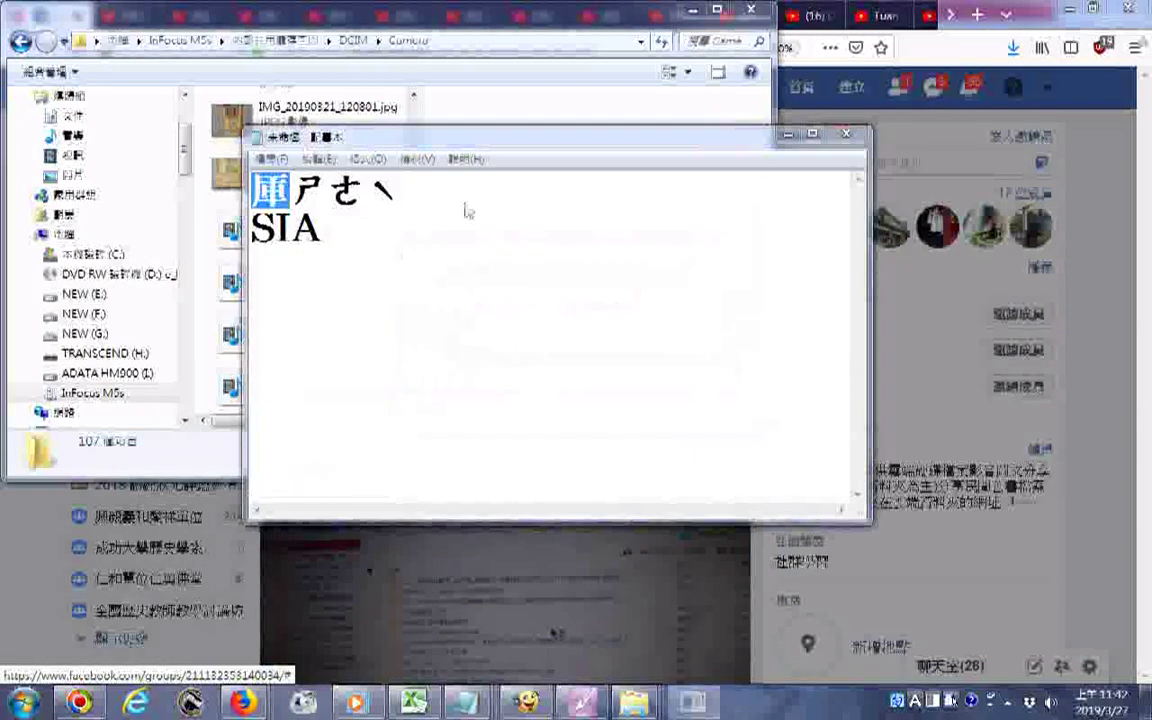
click(638, 638)
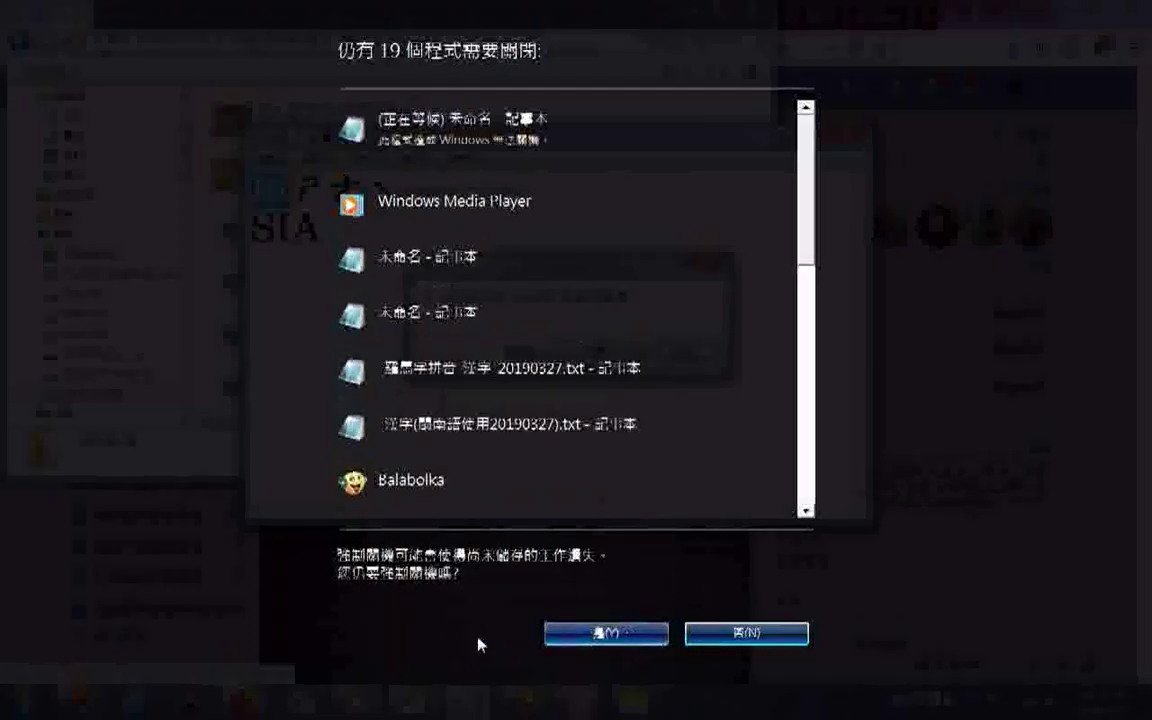
click(596, 634)
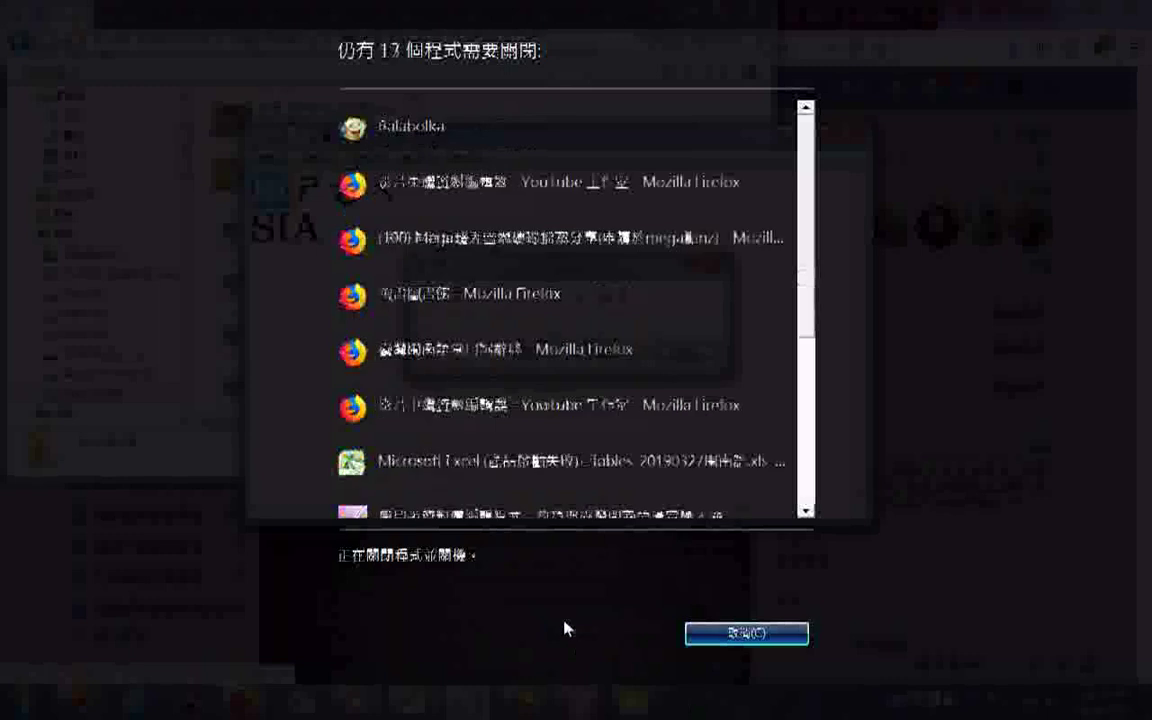